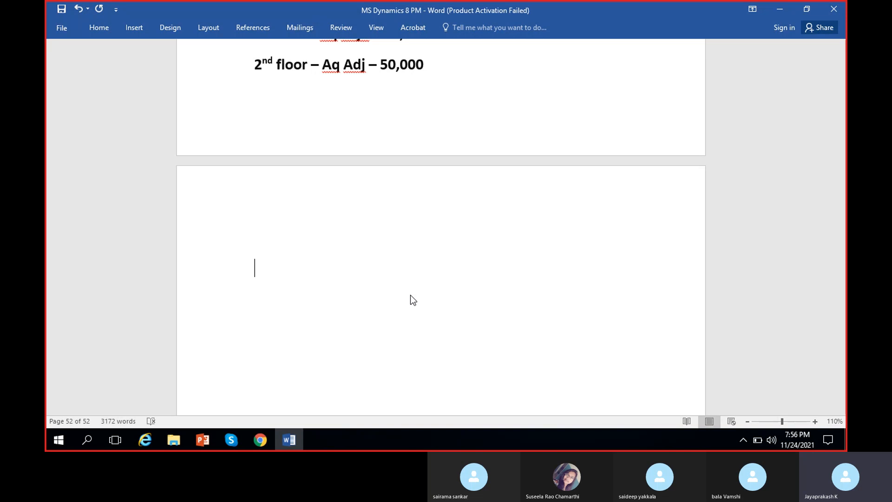
scroll(418, 297, "down", 2)
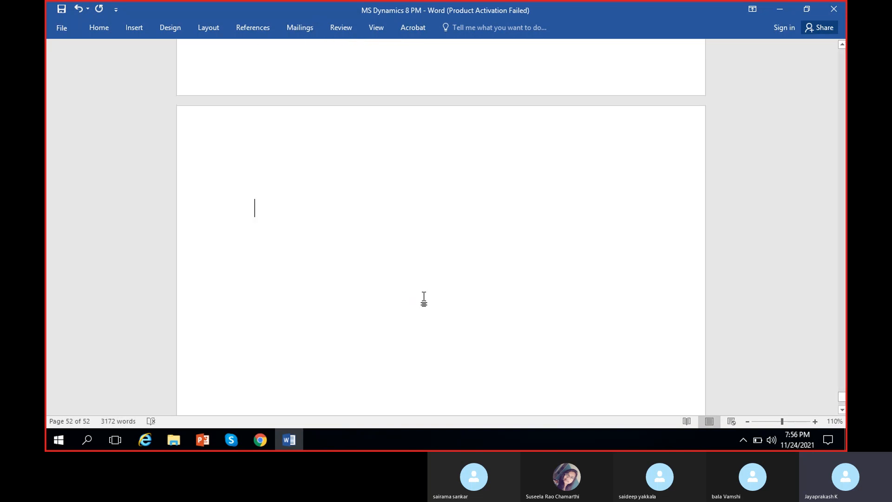
scroll(424, 300, "up", 1)
scroll(424, 300, "up", 1)
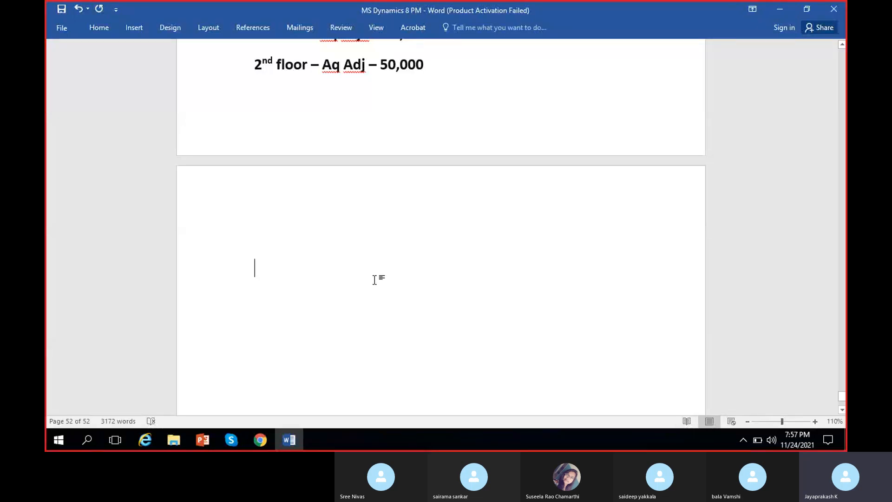
- Switch to Excel 2016 by searching for it and launching it
left_click(97, 440)
type("e")
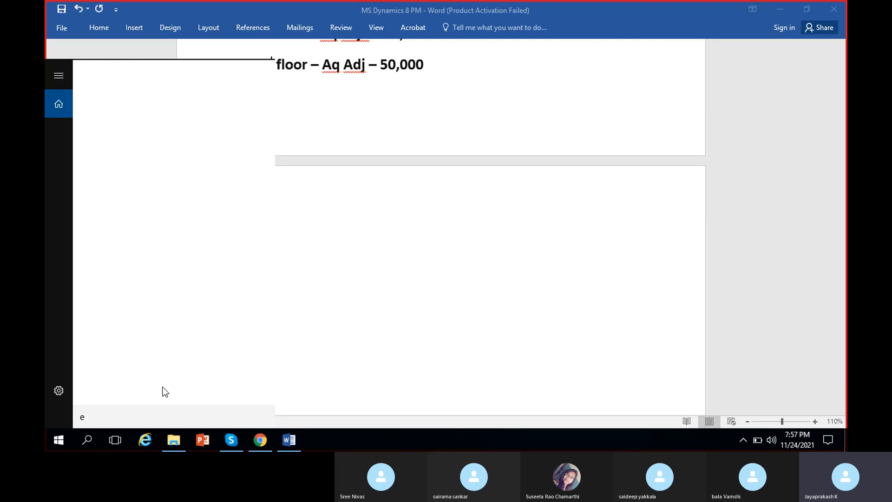
type("xc")
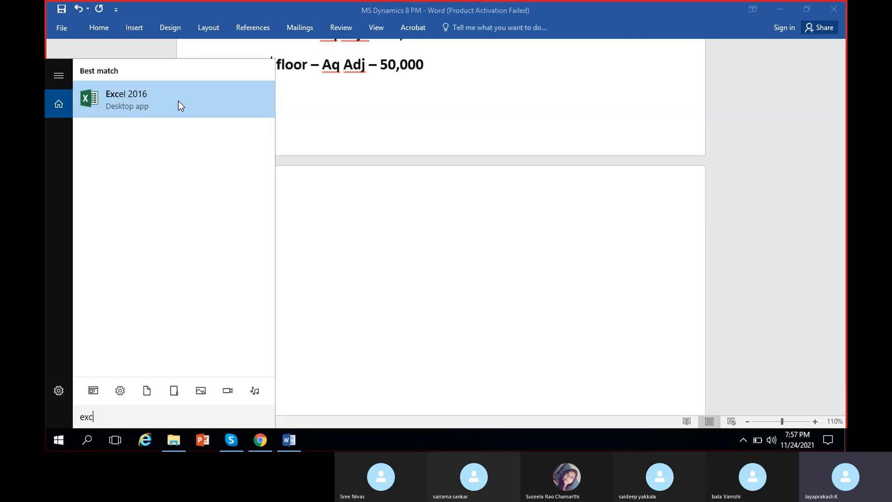
left_click(179, 101)
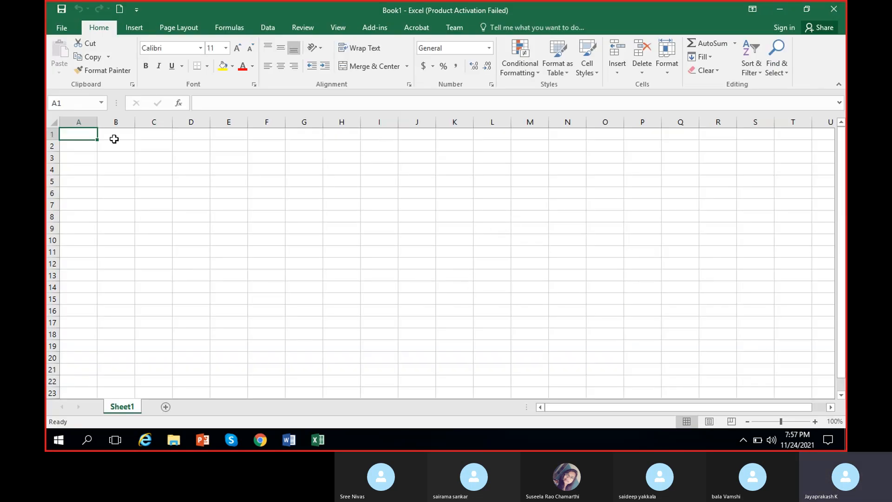
- Widen columns A to D and enter the heading Acquisition in cell A5
left_click_drag(97, 122, 443, 122)
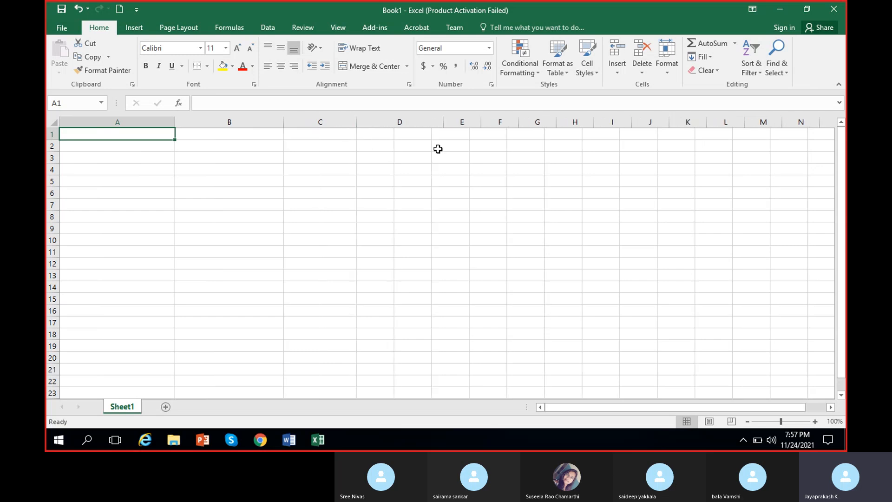
left_click(137, 180)
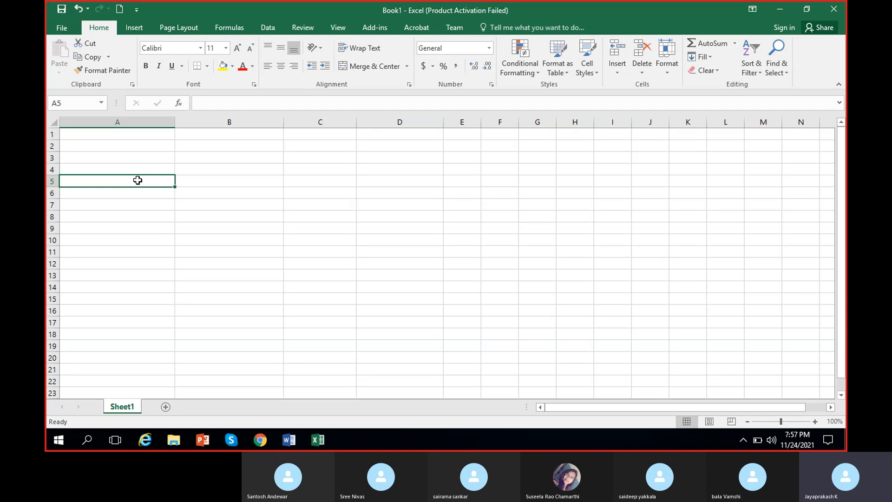
type("A")
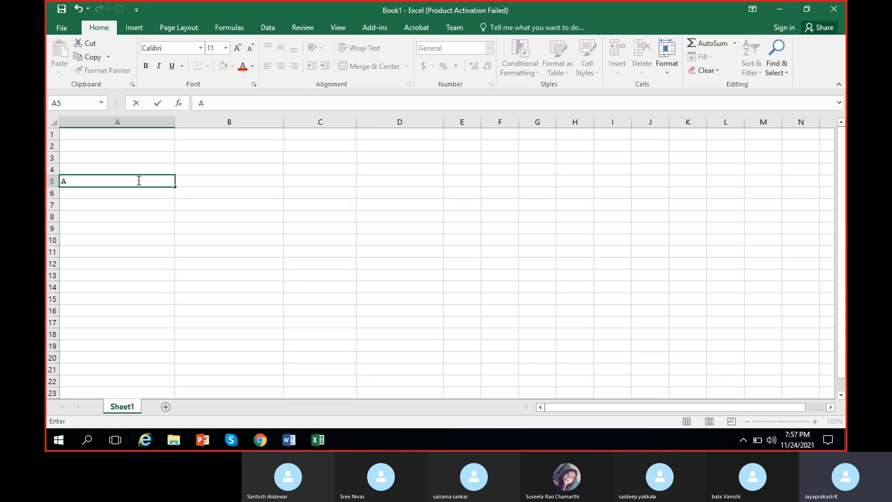
type("quisition")
key("Return")
- Make column B slightly narrower, dismissing the Office activation wizard
left_click(215, 183)
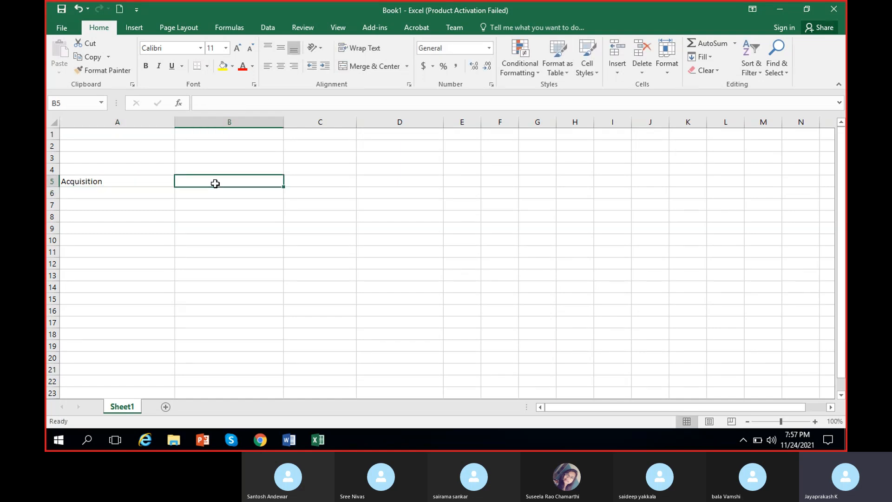
left_click_drag(286, 120, 261, 121)
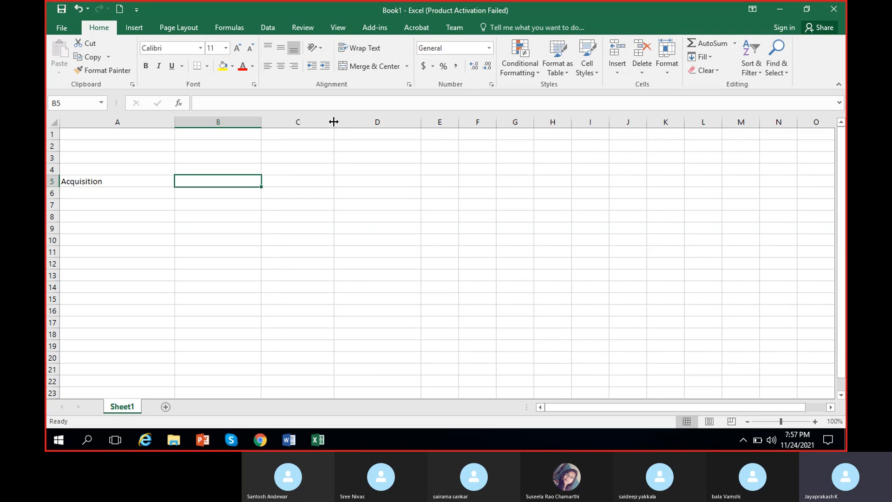
left_click(221, 192)
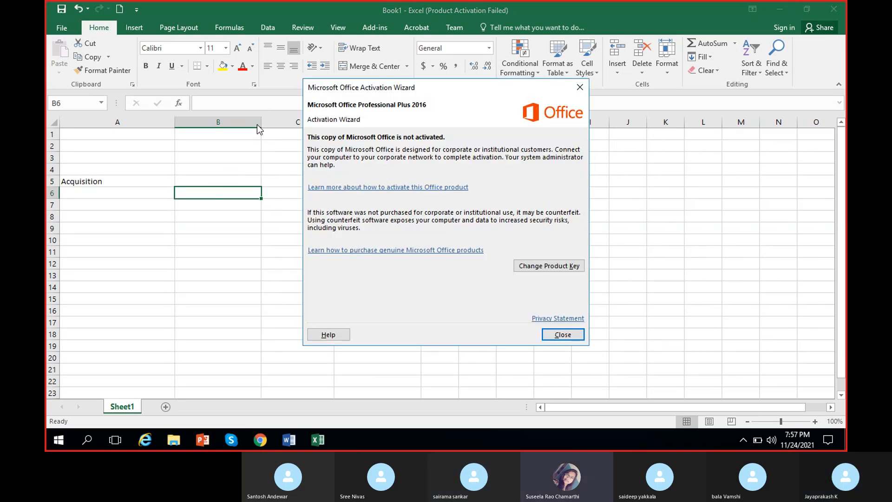
left_click(562, 334)
left_click_drag(261, 121, 274, 121)
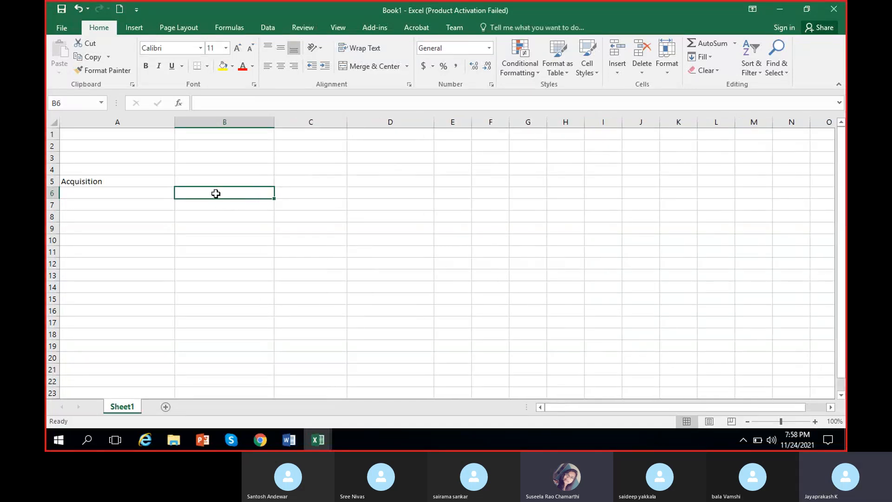
- Enter the debit line in row 6: Fixed asset in B6, DR in C6 and 1,00,000 in D6
type("Fixed asset")
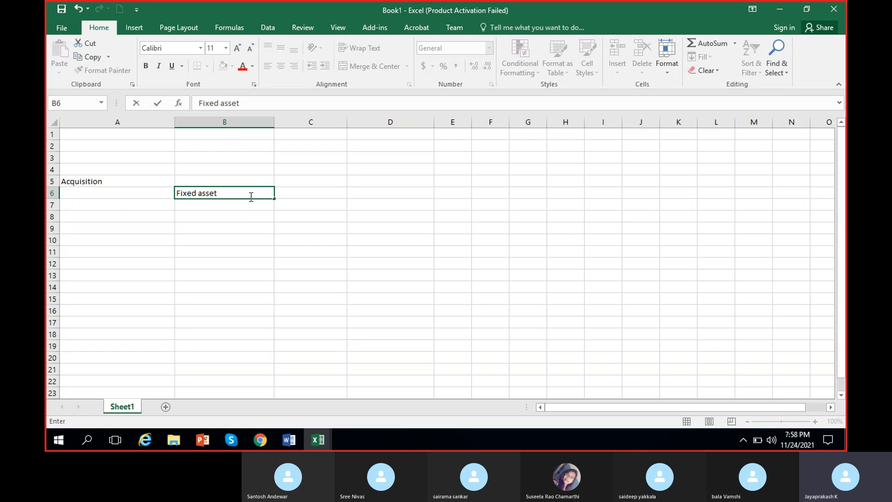
left_click(300, 191)
type("DR")
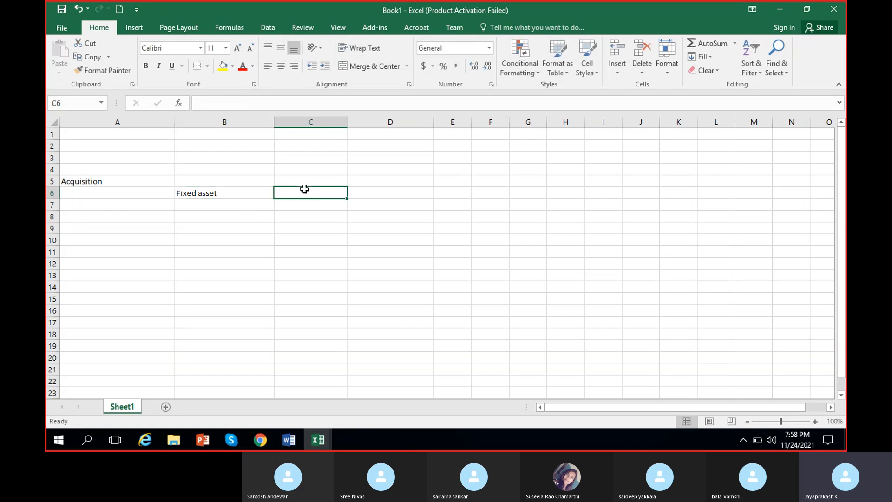
left_click(373, 193)
type("1,00,000")
- Enter the credit line in row 7: Bank in B7, CR in C7 and (1,00,000) in D7
left_click(243, 205)
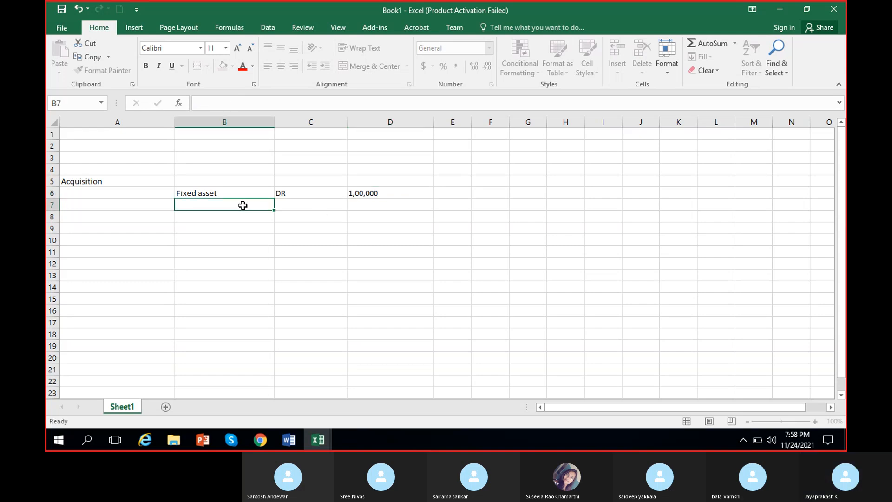
type("Bank")
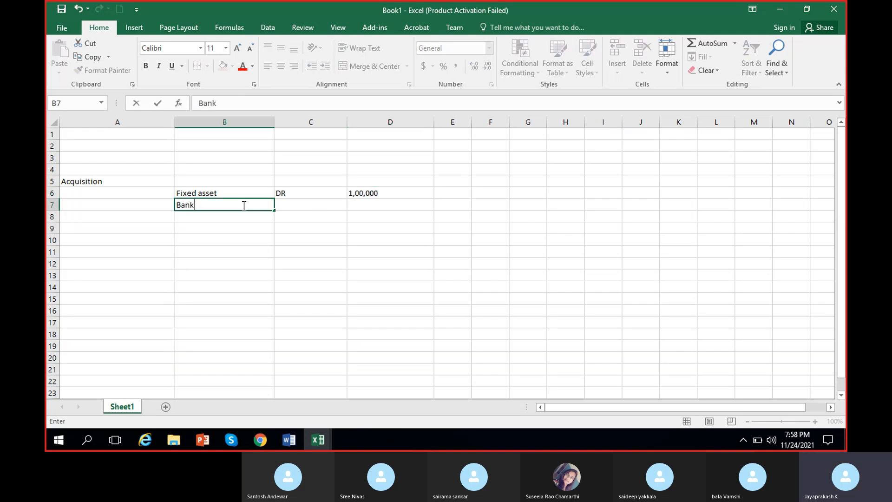
left_click(308, 207)
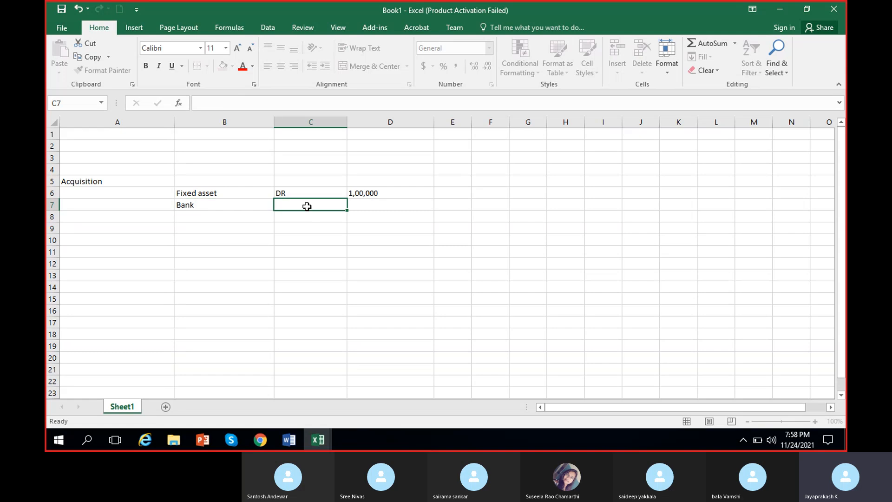
type("CR")
left_click(390, 206)
type("1,")
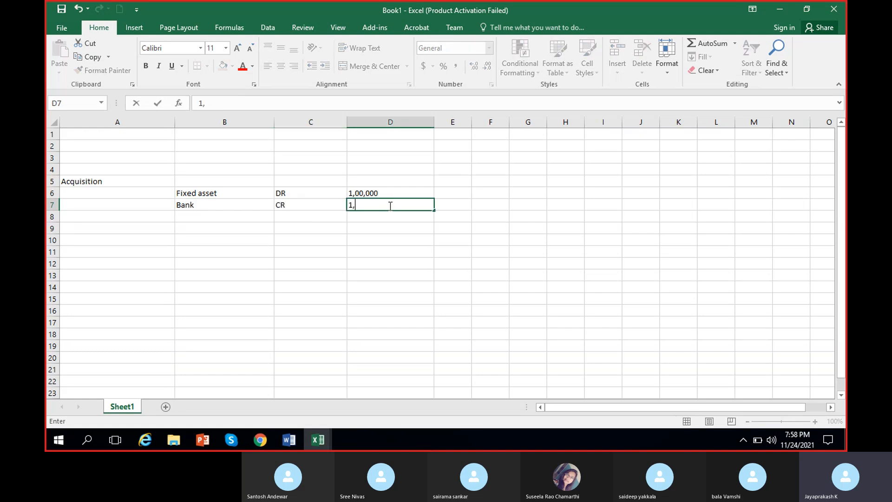
type("00,00")
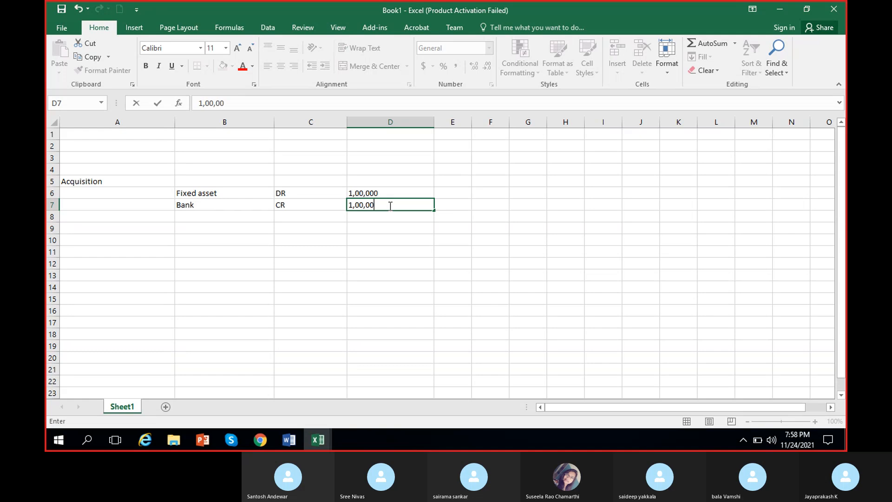
type("0)")
left_click(197, 104)
type("(")
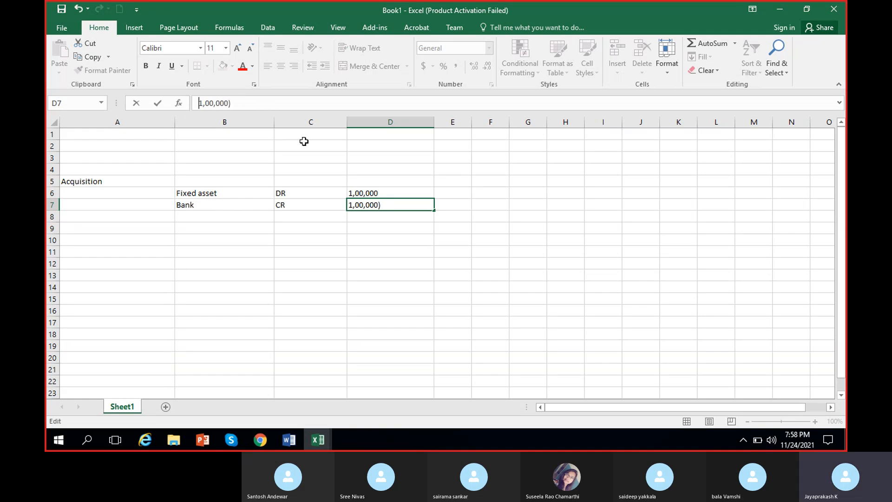
key("Return")
- Remove the commas from the Bank amount in D7 so the cell holds (100000) as a numeric value
left_click(381, 207)
left_click(234, 102)
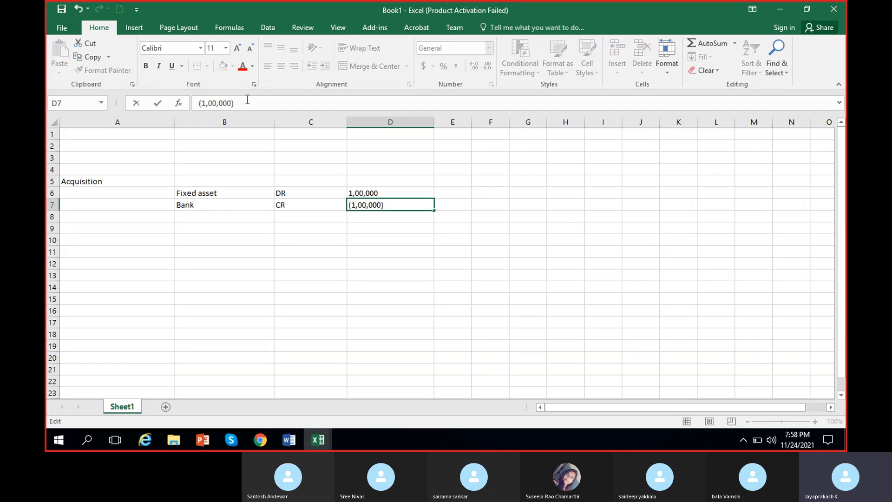
left_click(217, 103)
key("BackSpace")
key("Left")
key("Left")
key("Left")
key("Delete")
key("End")
left_click(409, 234)
left_click(368, 204)
- Remove the commas from the Fixed asset amount in D6 so the cell holds 100000
left_click(370, 193)
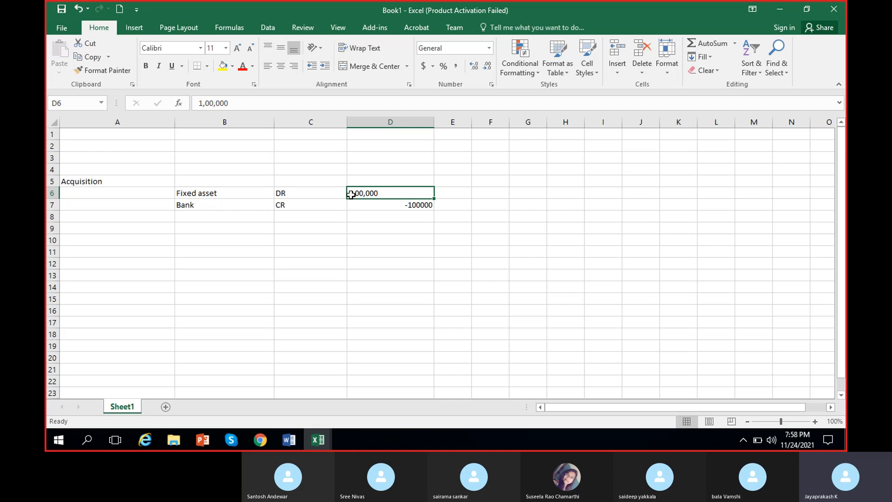
left_click(217, 103)
key("BackSpace")
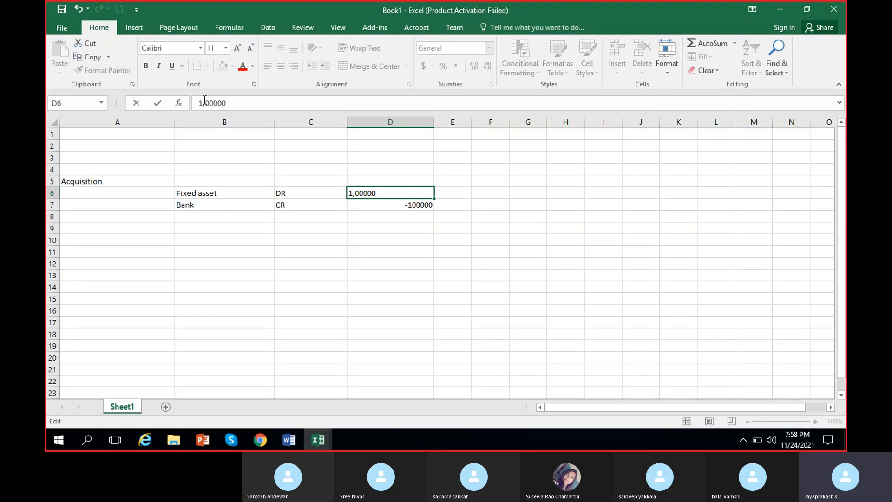
key("BackSpace")
left_click(402, 237)
left_click(398, 193)
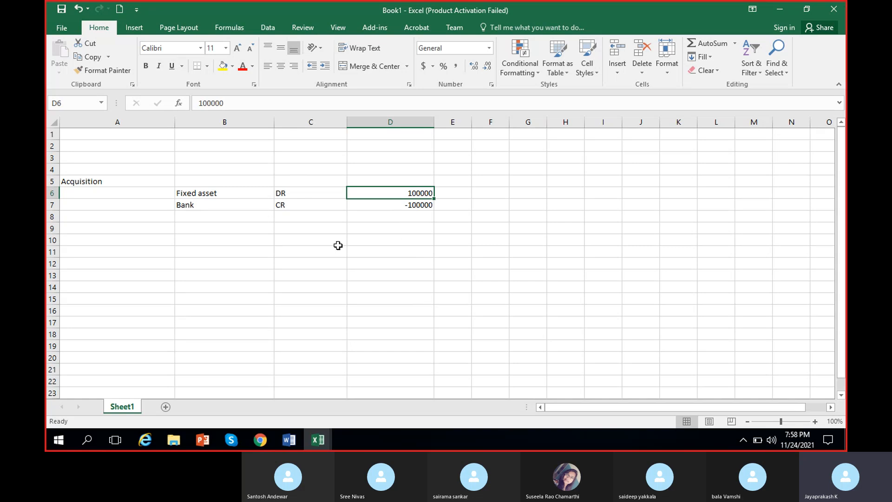
left_click(201, 196)
left_click(406, 192)
left_click(226, 208)
left_click(409, 205)
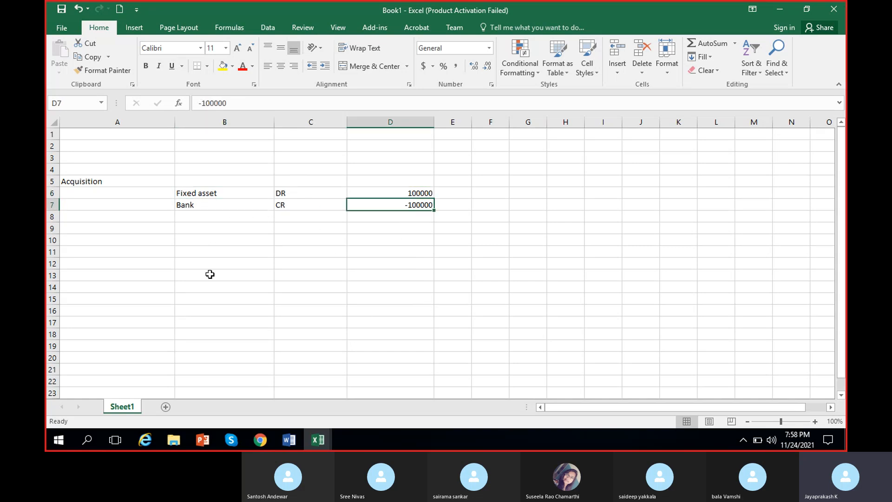
- Enter the acquisition date 1-Jan-2021 in cell A4 above the Acquisition heading
left_click(105, 170)
type("1-Jan")
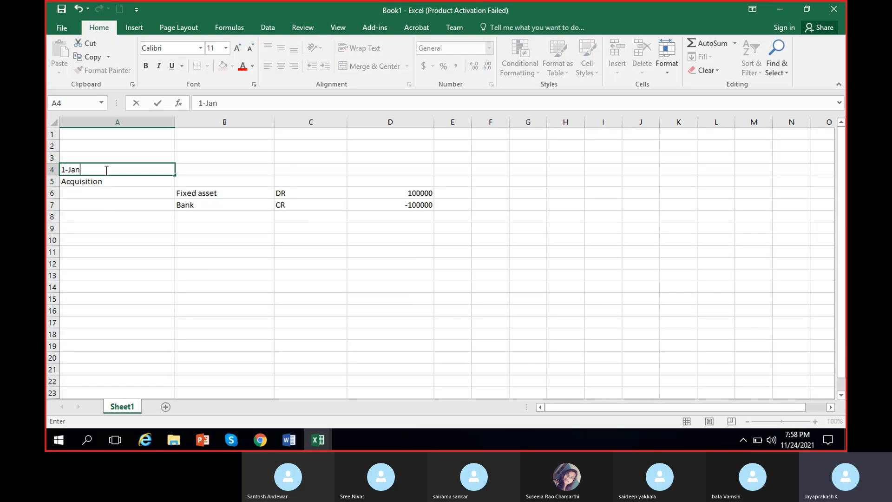
type("-2021")
- Enter the date 31-Jan-2021 in cell A9, below the acquisition entry
left_click(117, 226)
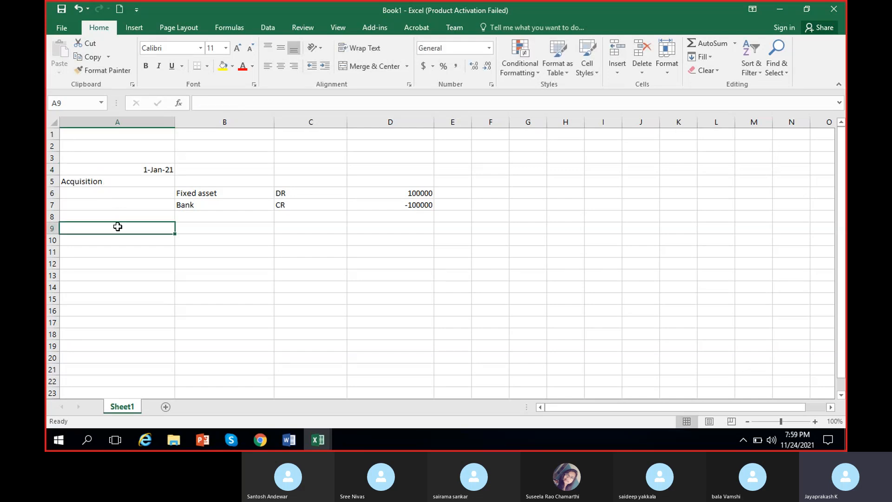
type("31-Jan")
type("-2021")
left_click(133, 238)
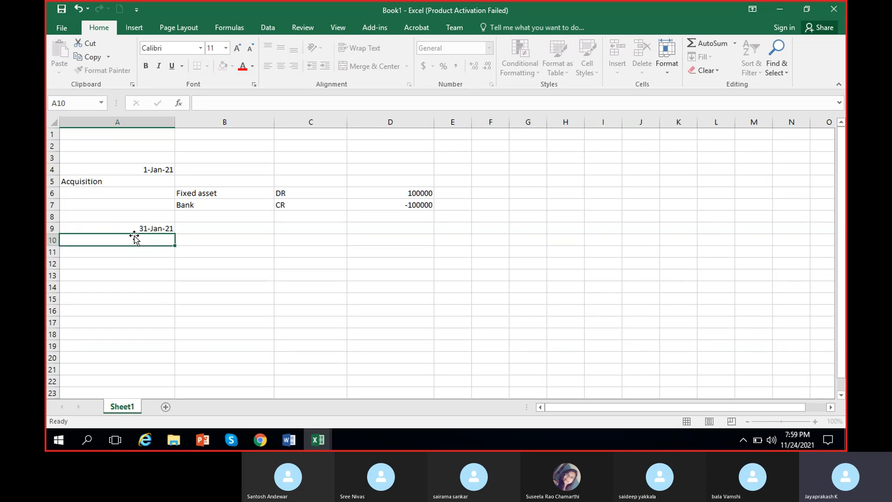
left_click(123, 226)
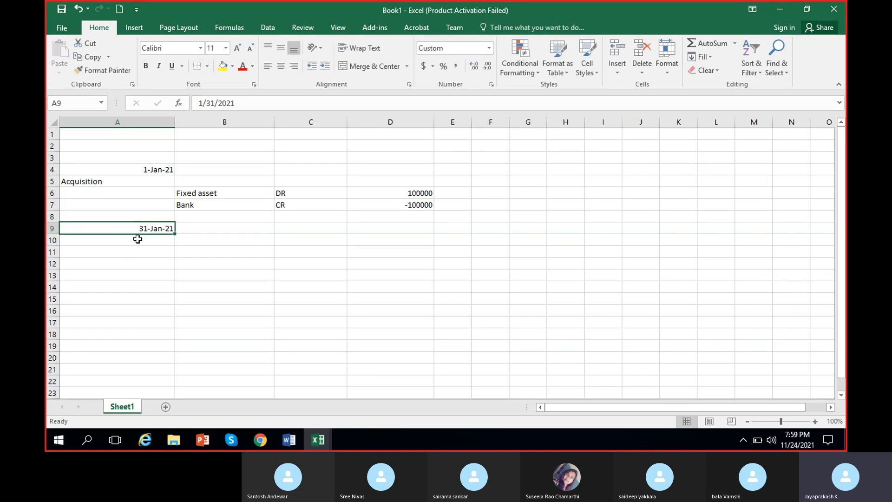
- Enter the heading Depreciation in cell A10 under the 31-Jan-2021 date
left_click(132, 240)
type("Dep")
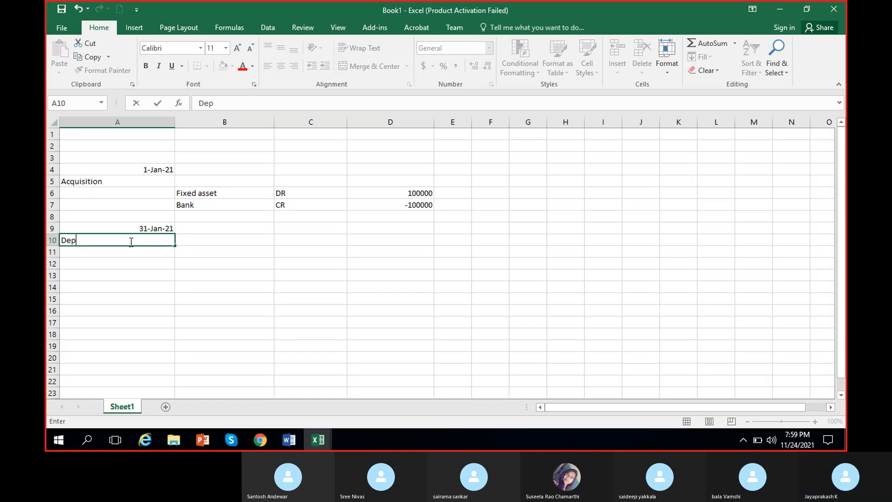
type("reciation")
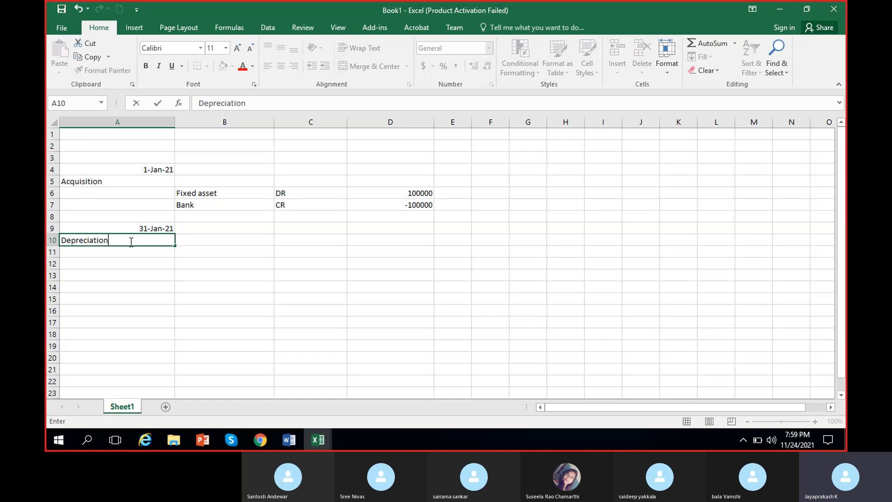
left_click(194, 253)
left_click(145, 240)
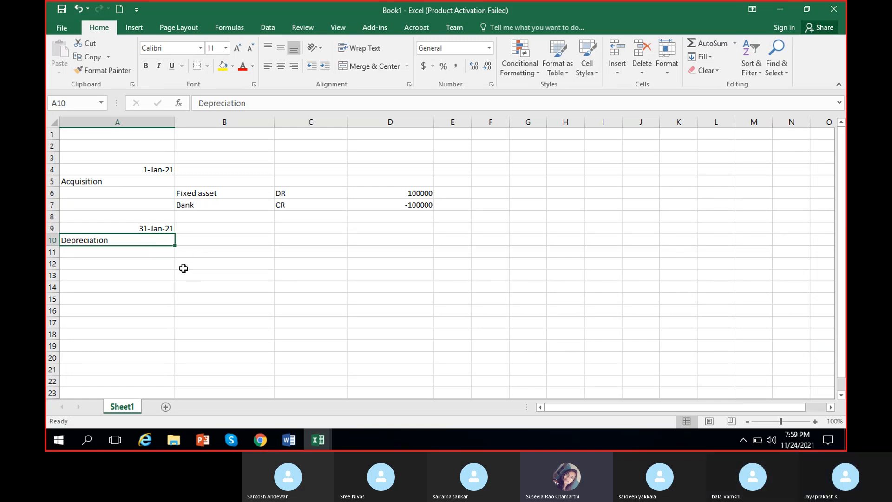
- Enter the debit line in row 11: Depreciation expense in B11, DR in C11 and 5000 in D11
left_click(189, 251)
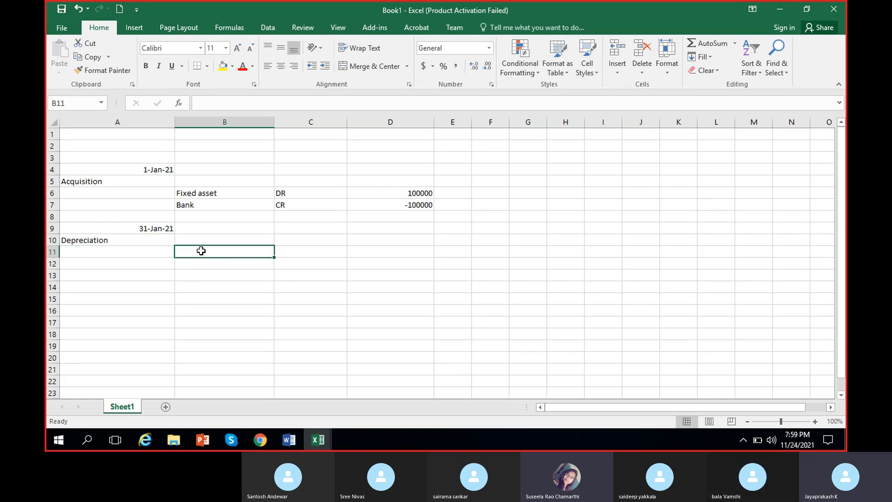
type("Deprec")
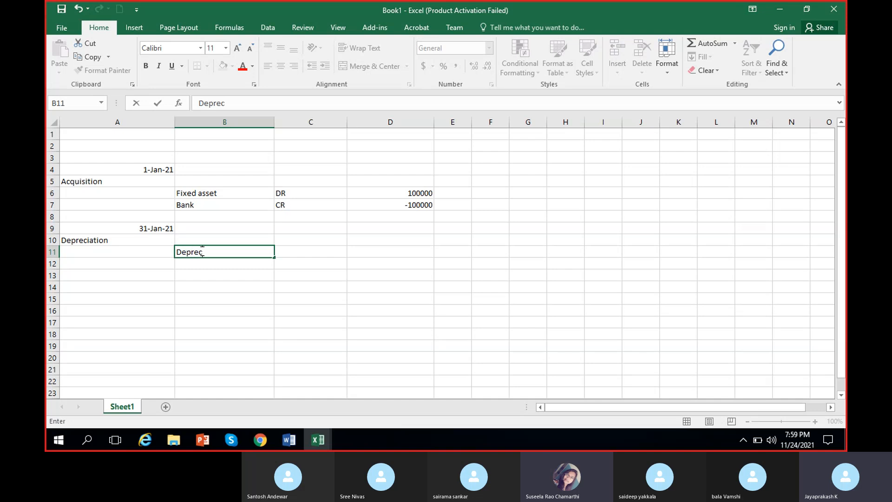
type("iation e")
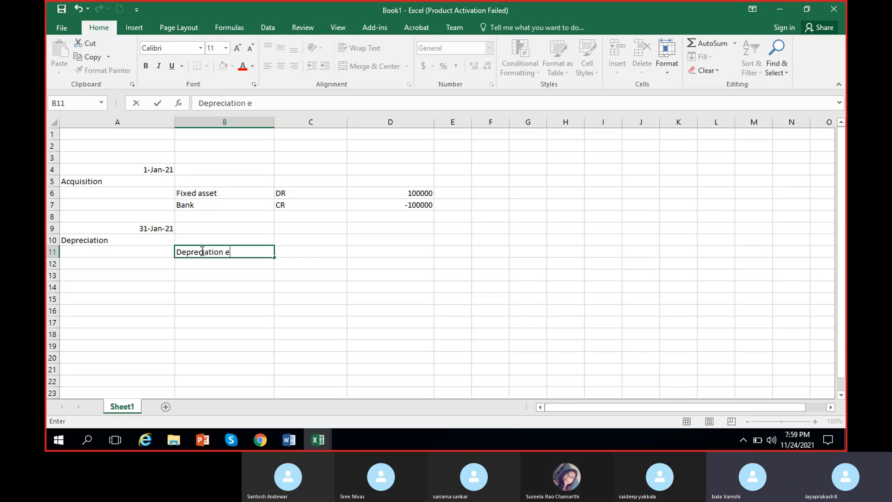
type("xpense")
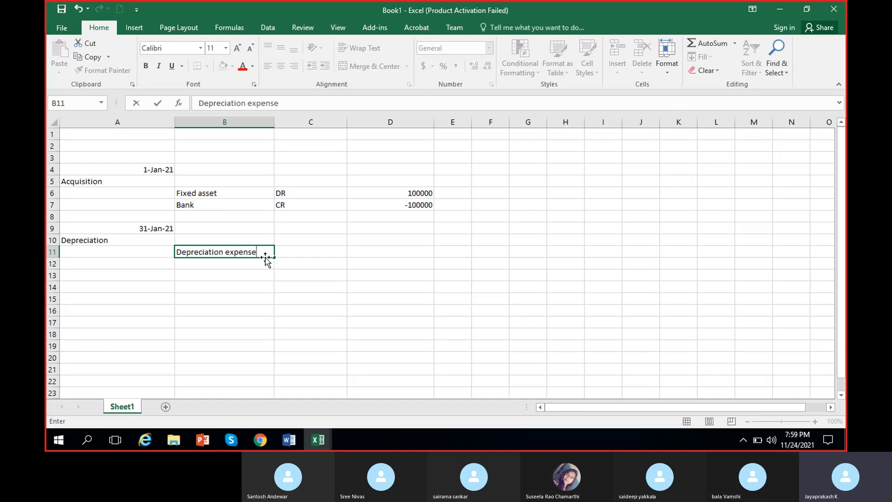
left_click(324, 252)
type("DR")
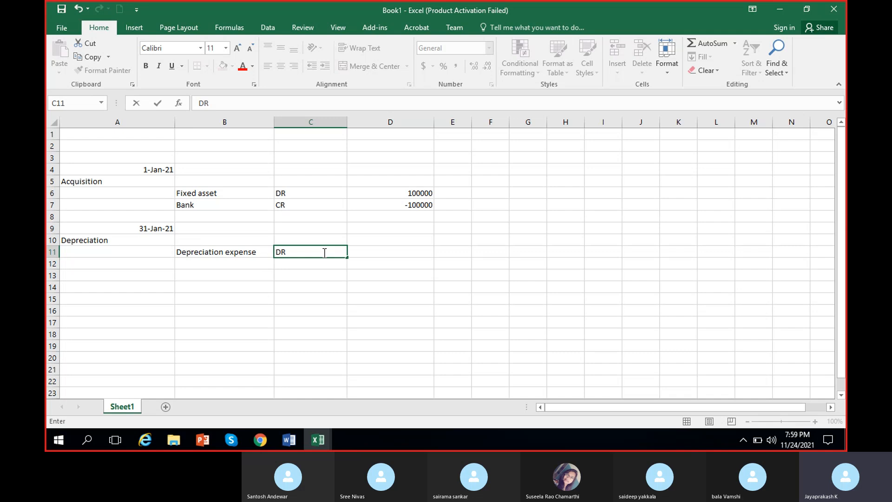
left_click(419, 251)
type("5")
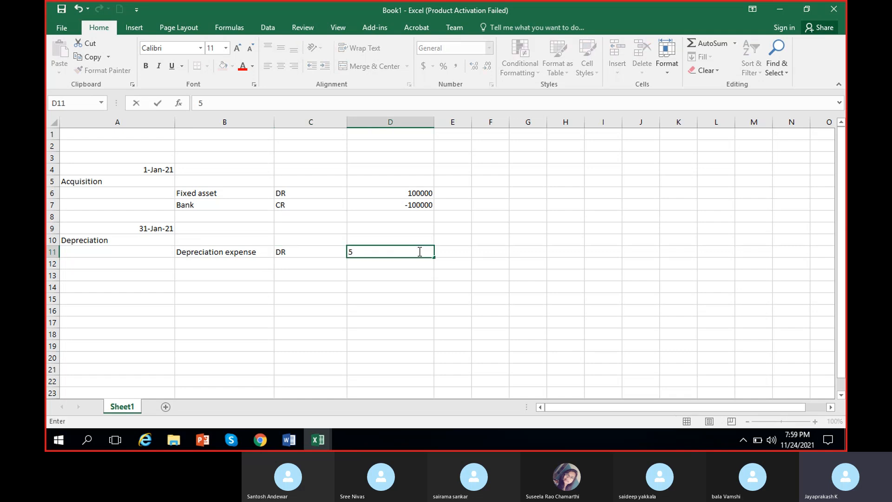
type("000")
- Enter the credit line in row 12: Accumulated depreciation in B12, CR in C12 and 5000 in D12
left_click(239, 263)
type("Accum")
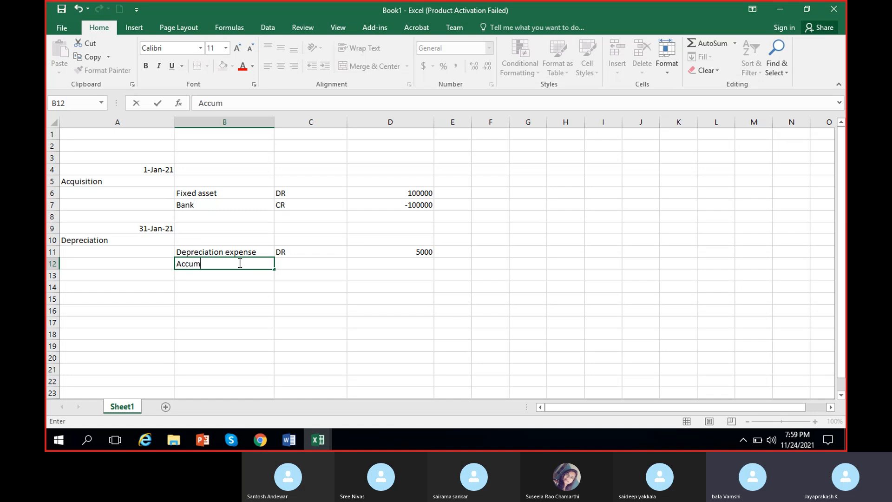
type("ulated depreciation")
left_click(286, 261)
type("CR")
left_click(424, 266)
type("5000")
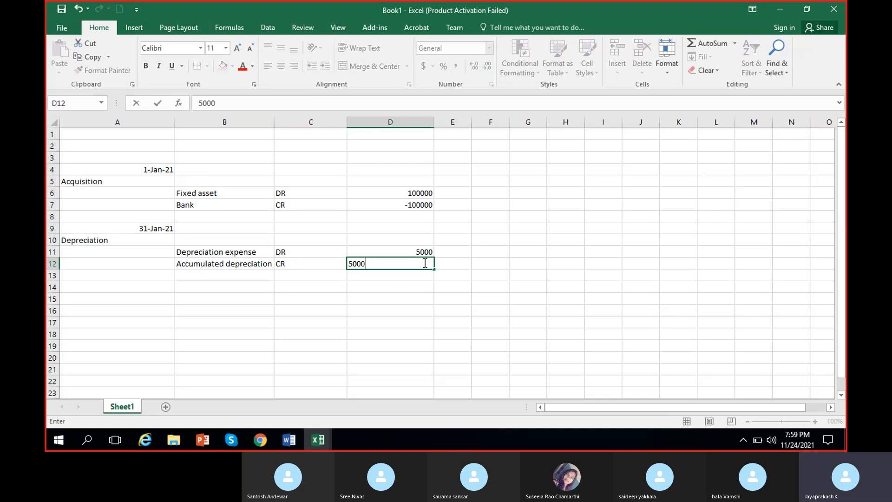
- Enter the date 28-Feb-2021 in cell A14, below the January depreciation entry
left_click(165, 286)
scroll(166, 285, "down", 1)
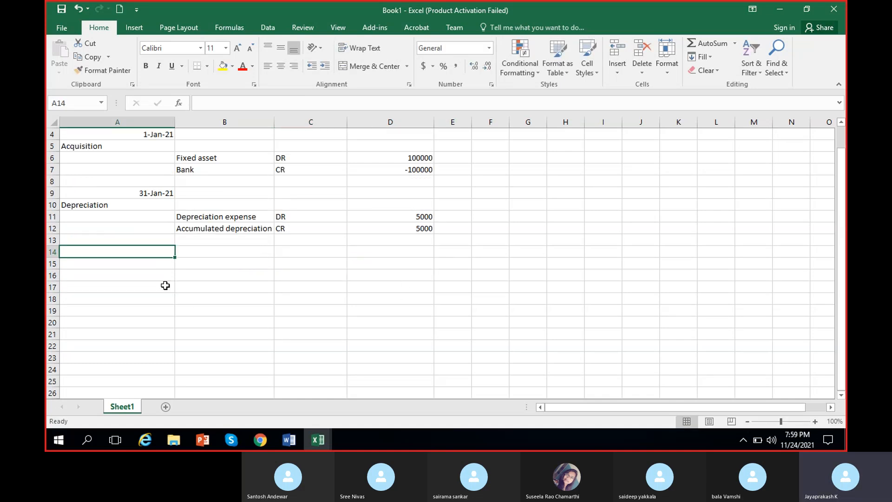
left_click(159, 192)
left_click(150, 252)
type("28-F")
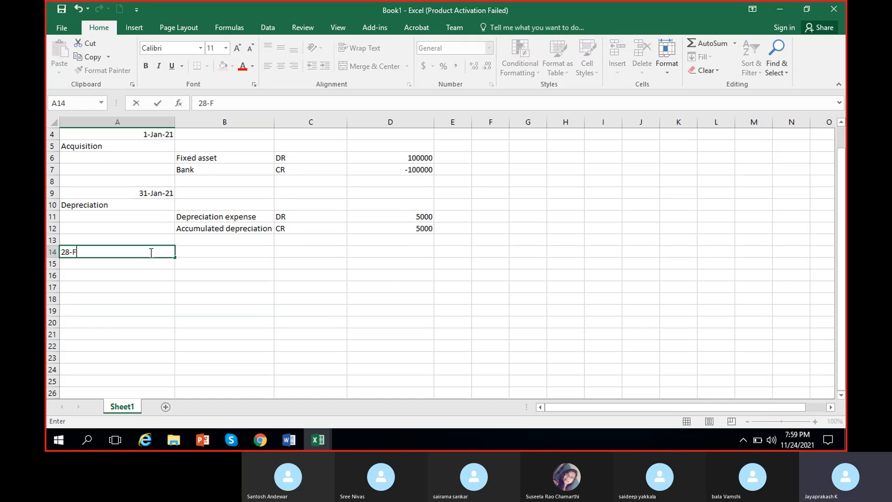
type("eb-2")
type("021")
key("Return")
- Copy the January depreciation entry in A10:D12 to A15, under the 28-Feb-2021 date
left_click(148, 251)
left_click(106, 204)
left_click_drag(107, 204, 388, 225)
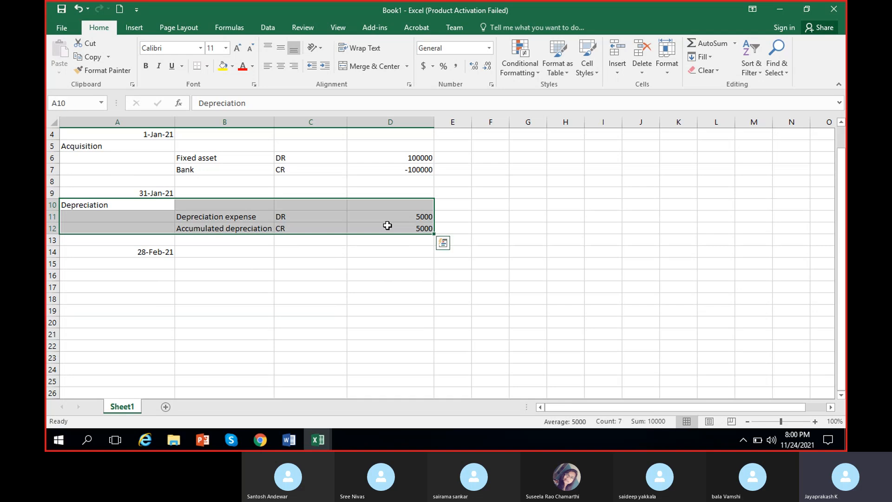
key("ctrl+c")
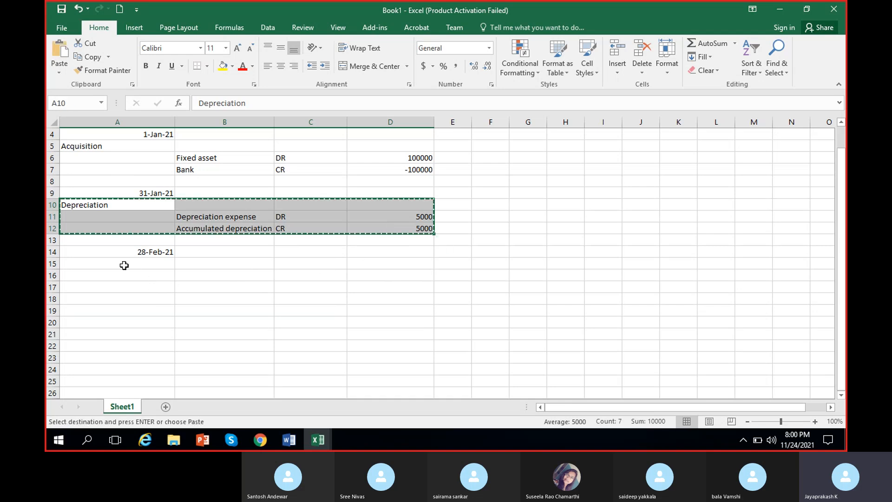
left_click(124, 265)
key("ctrl+v")
left_click(263, 284)
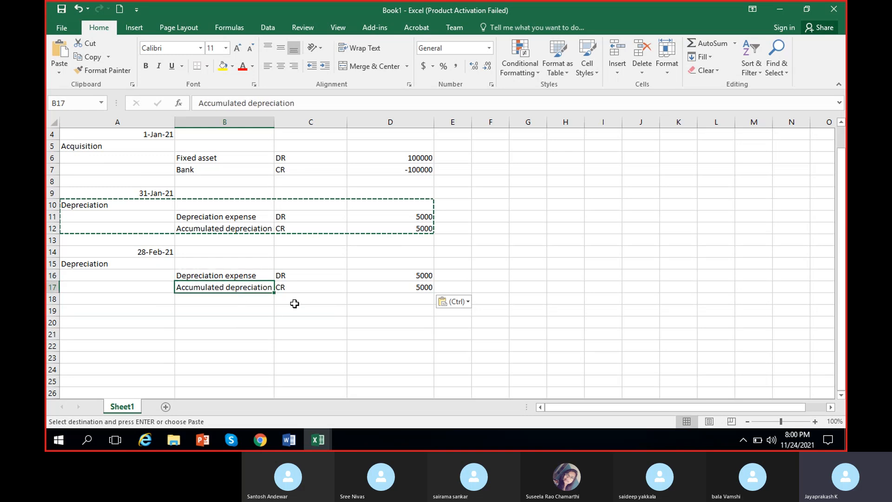
left_click(237, 253)
left_click(251, 284)
left_click(157, 276)
left_click(193, 245)
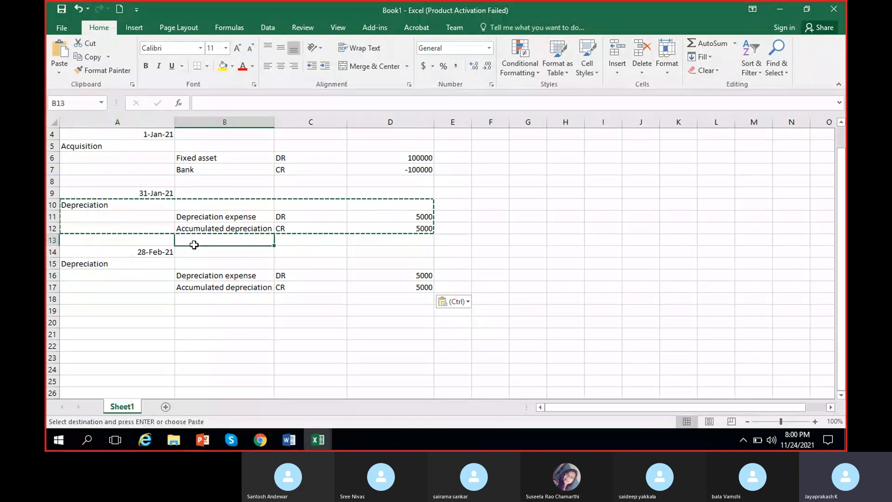
left_click(209, 257)
left_click(554, 195)
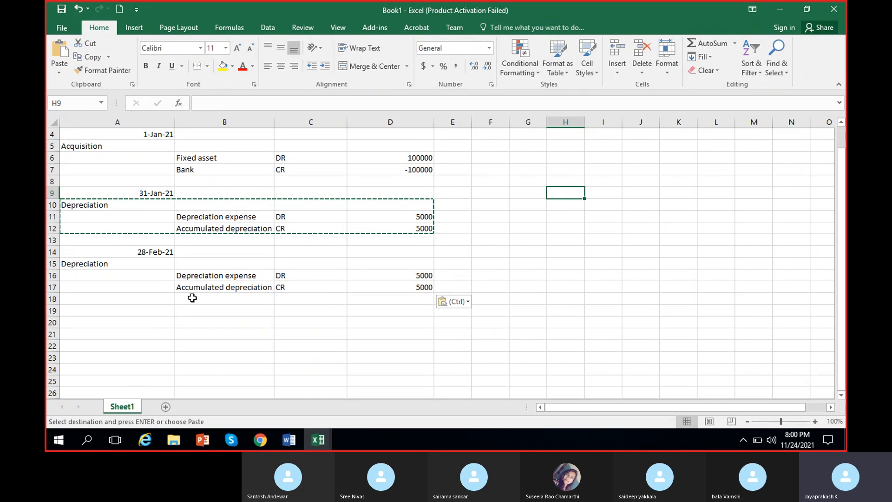
scroll(192, 298, "down", 1)
scroll(193, 298, "up", 1)
left_click(179, 274)
left_click(235, 252)
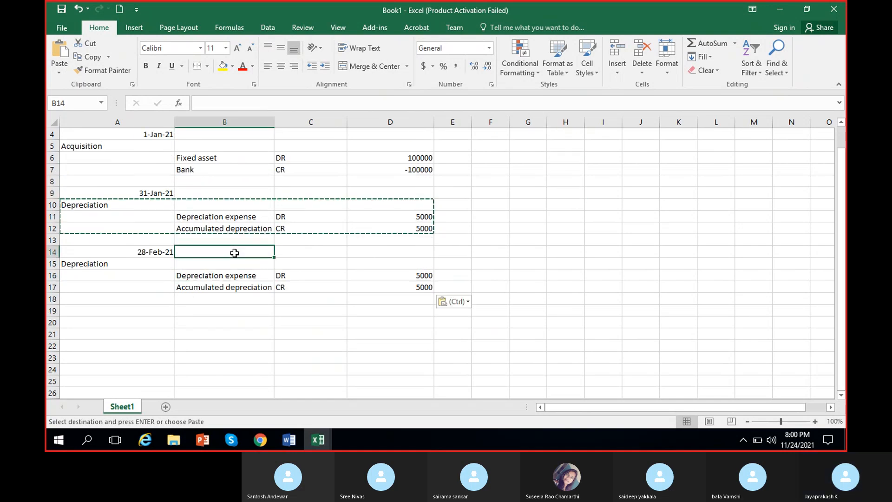
- Enter the date 1-Mar-2021 in cell A19, below the February depreciation entry
left_click(132, 314)
type("1-")
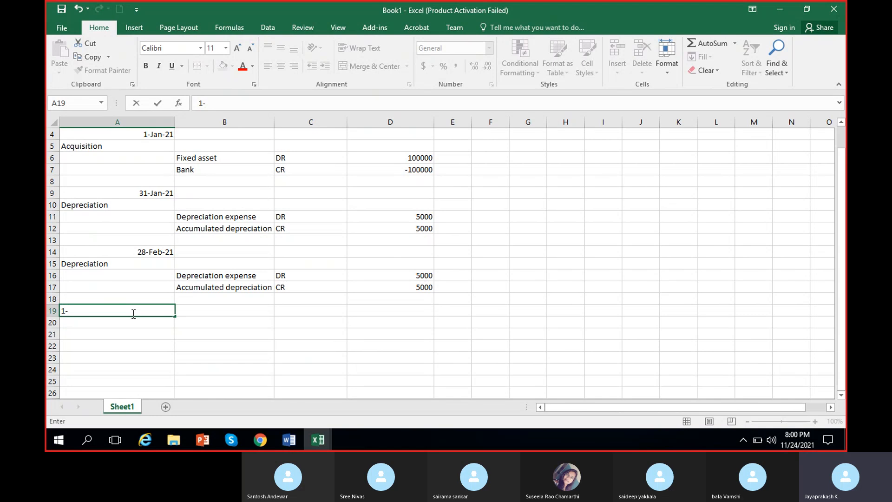
type("Mar-2021")
left_click(139, 335)
left_click(139, 311)
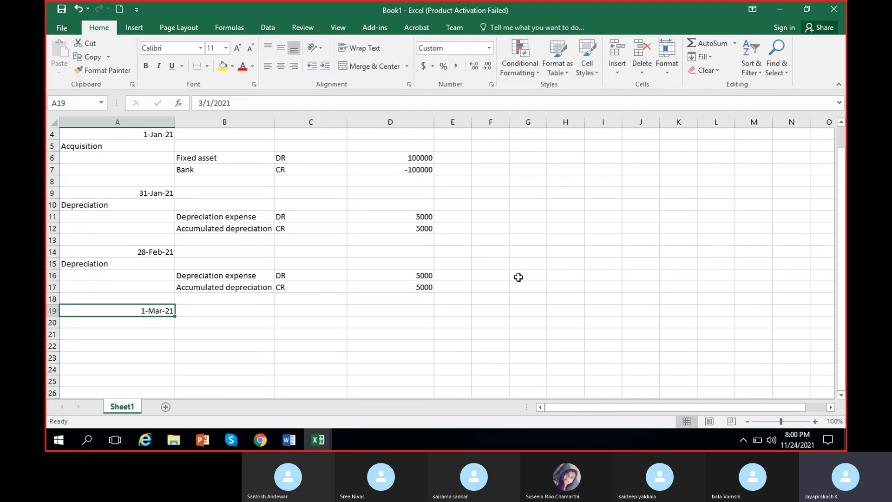
- Enter the label NBV in cell F5 and widen column G beside it
left_click(505, 147)
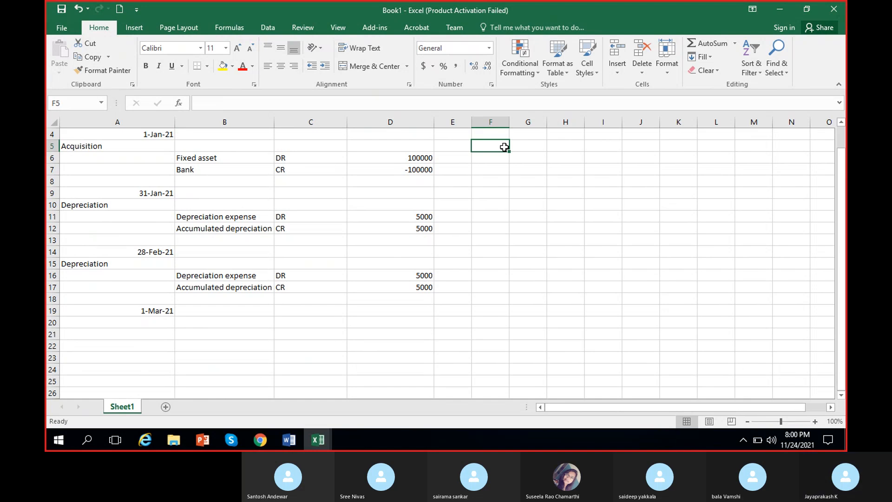
type("NBV")
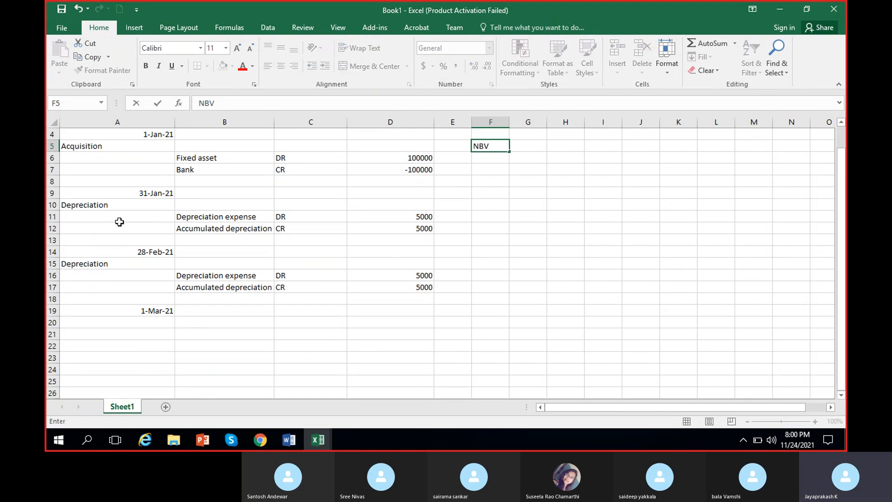
left_click(170, 311)
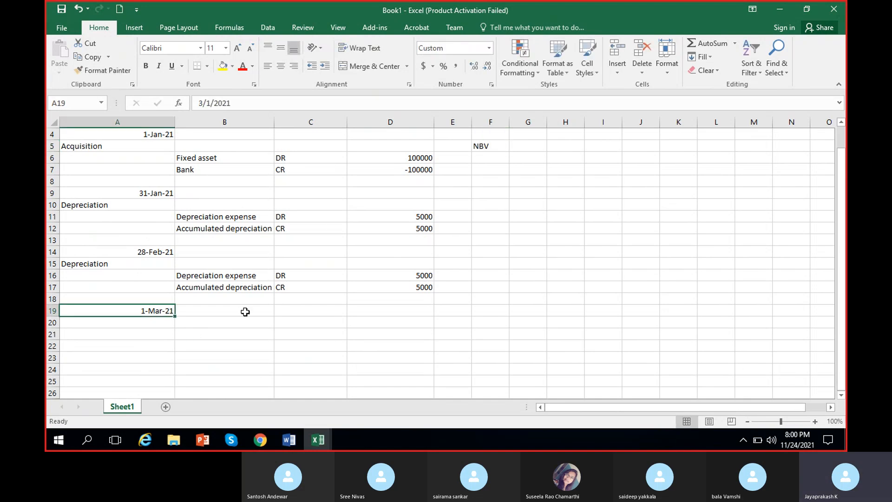
left_click(494, 146)
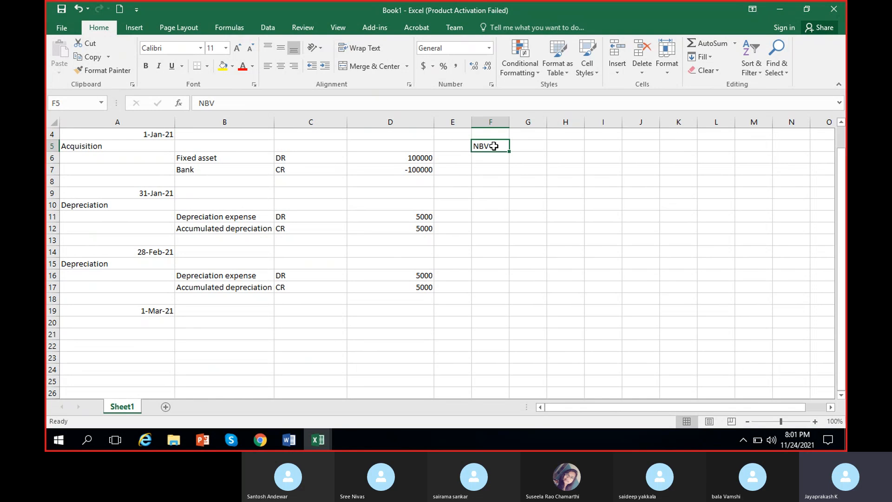
left_click_drag(547, 122, 578, 158)
left_click(542, 150)
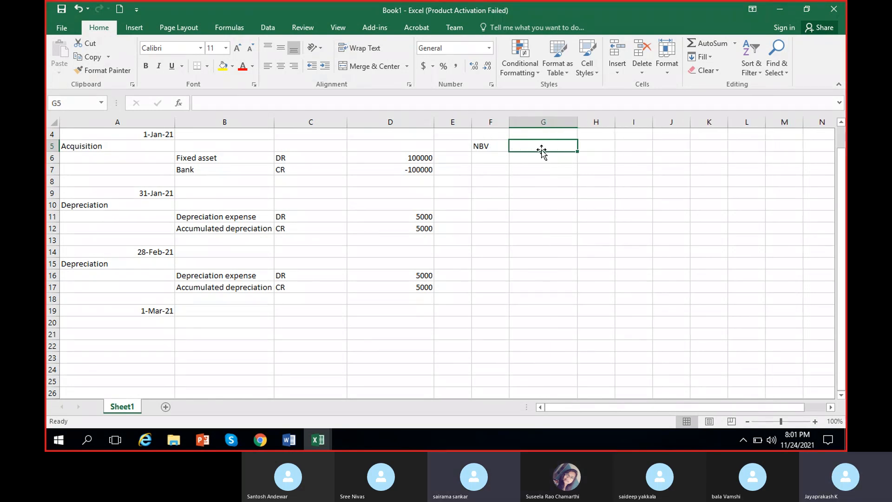
- Make the January accumulated depreciation amount in D12 negative by putting it in parentheses as (5000)
left_click(402, 231)
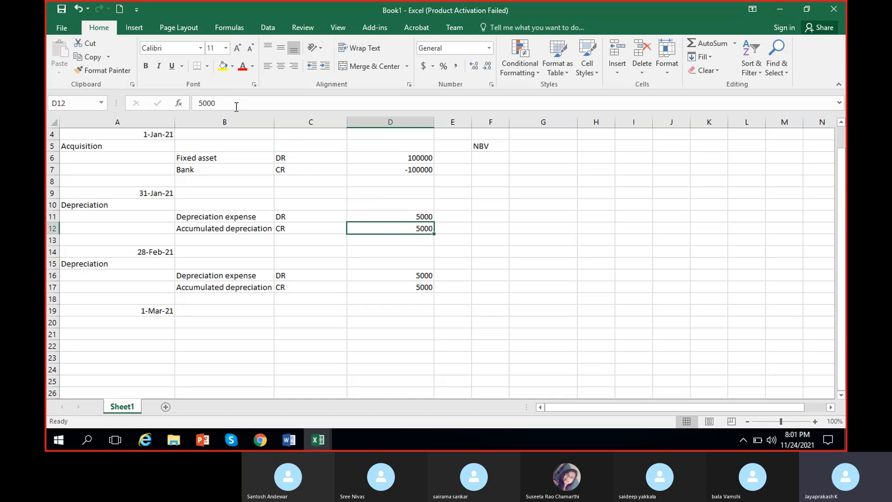
left_click(235, 103)
type(")")
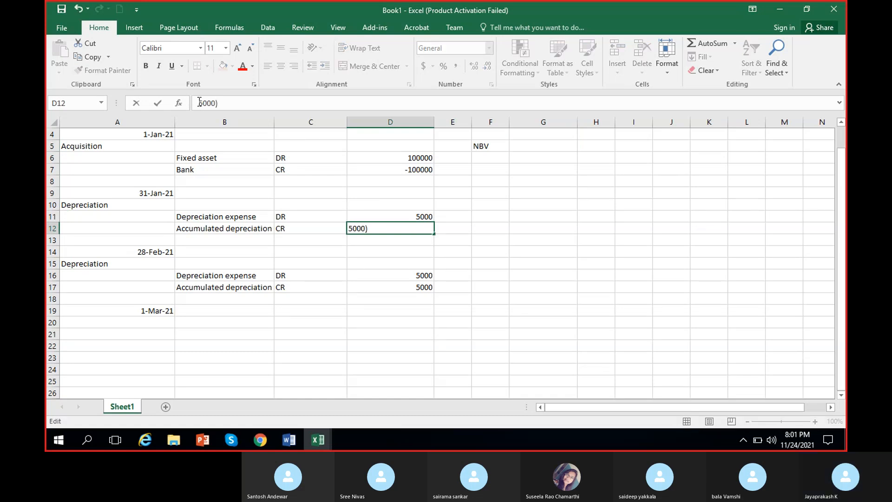
left_click(199, 102)
type("(")
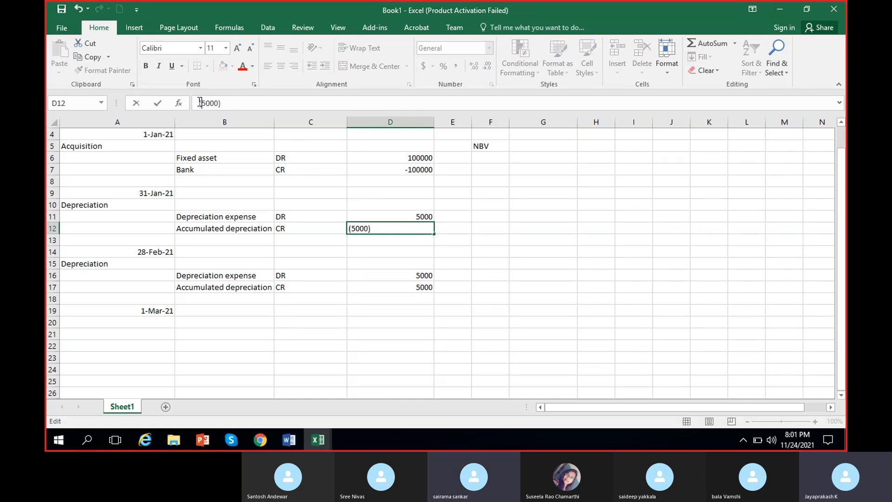
- Make the February accumulated depreciation amount in D17 negative by putting it in parentheses as (5000)
left_click(424, 288)
left_click(255, 103)
type(")")
left_click(199, 103)
type("(")
left_click(454, 321)
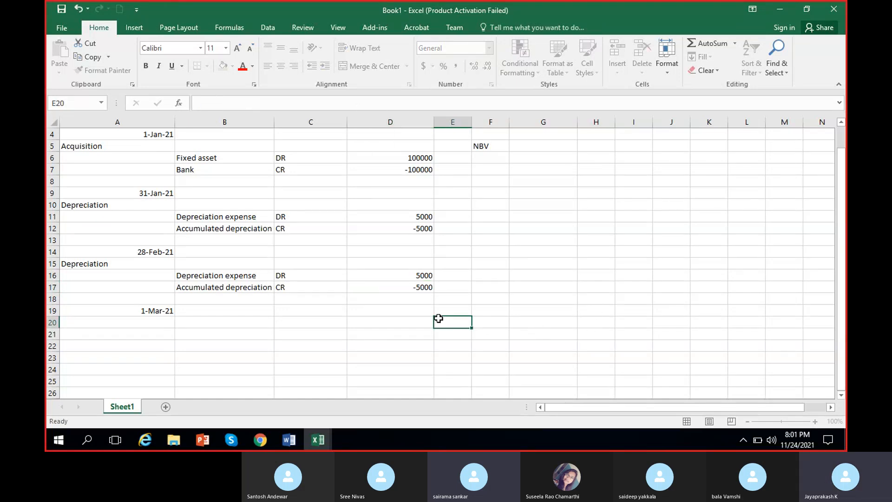
- Enter the net book value 90000 in cell G5, next to the NBV label
left_click(482, 145)
left_click(540, 145)
type("9")
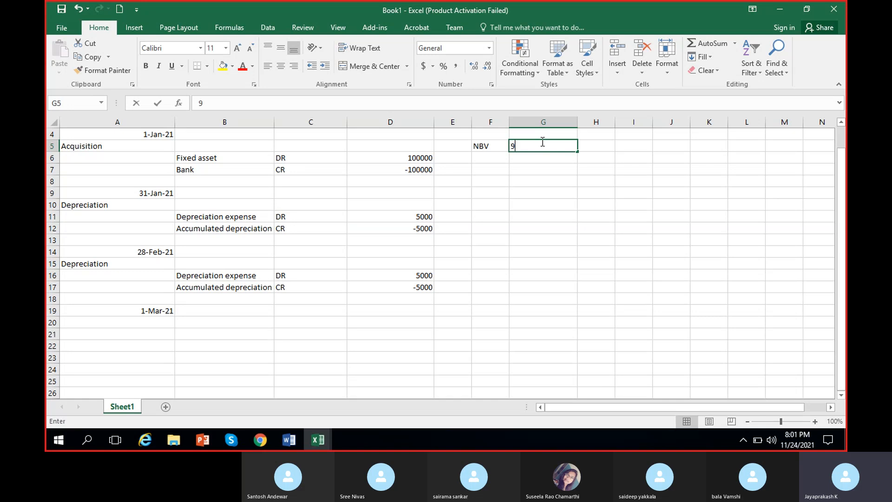
type("0000")
left_click(488, 243)
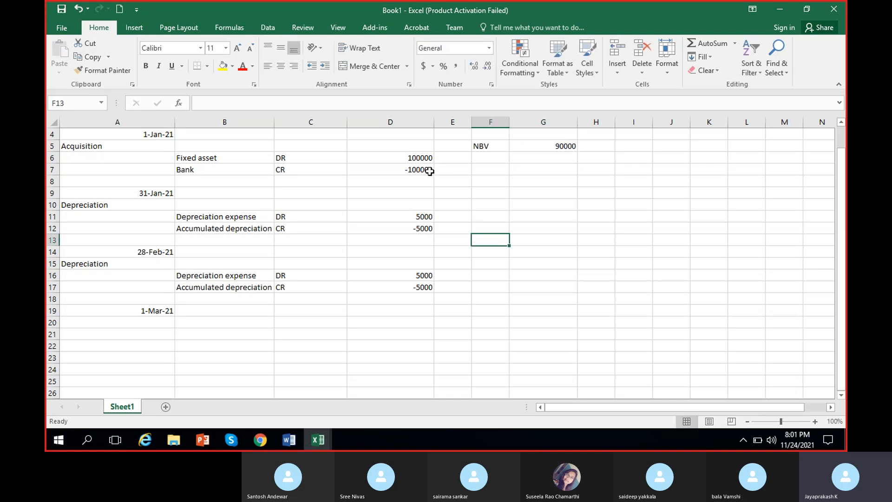
- Check the sum of the Fixed asset amount in D6 and the accumulated depreciation amounts in D12 and D17
left_click(413, 157)
left_click_drag(412, 158, 420, 229)
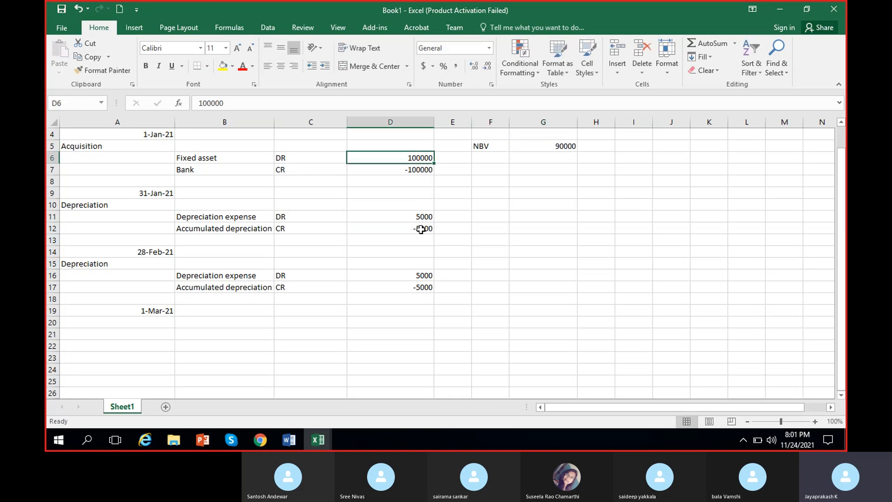
left_click(404, 156)
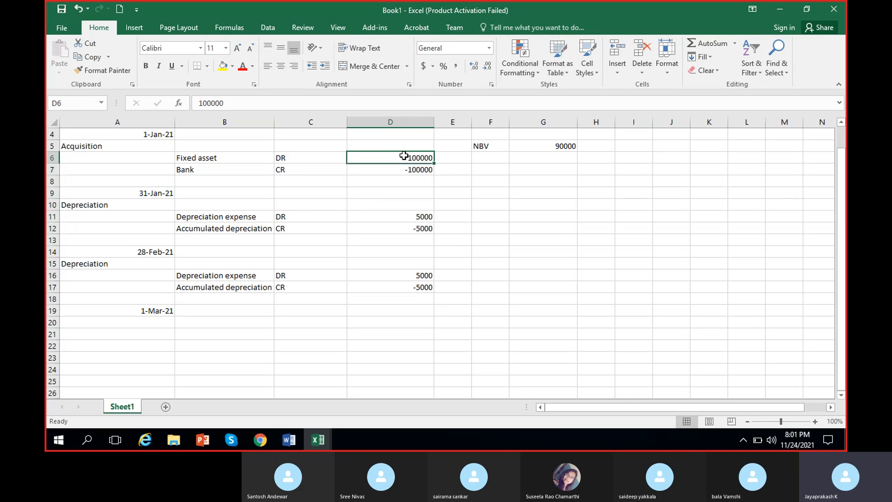
left_click(415, 229, "ctrl")
left_click(414, 285, "ctrl")
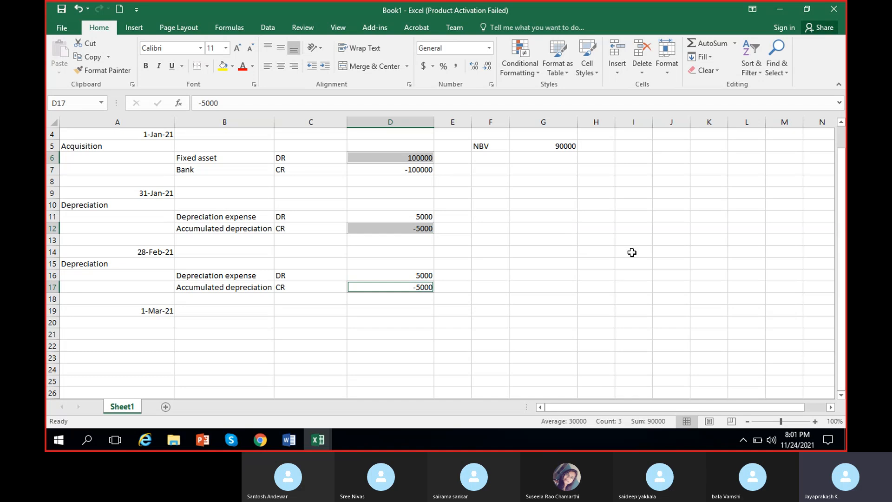
left_click(566, 146)
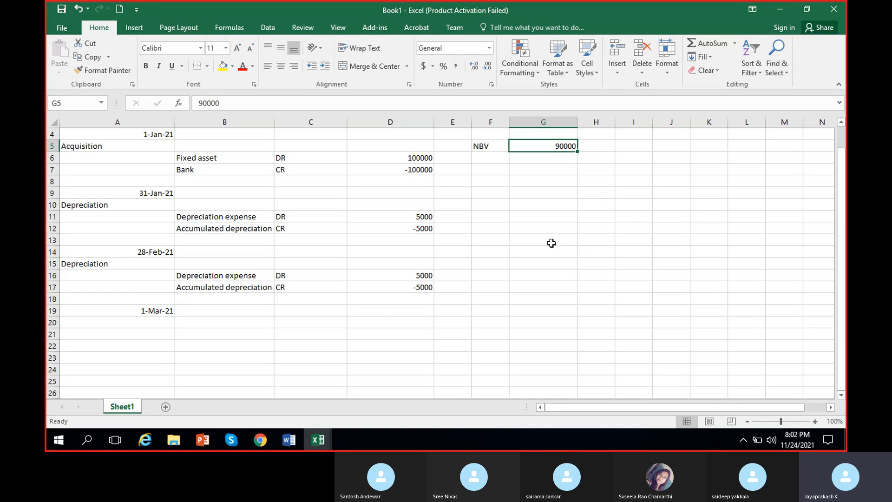
left_click(562, 156)
left_click(564, 147)
left_click(553, 158)
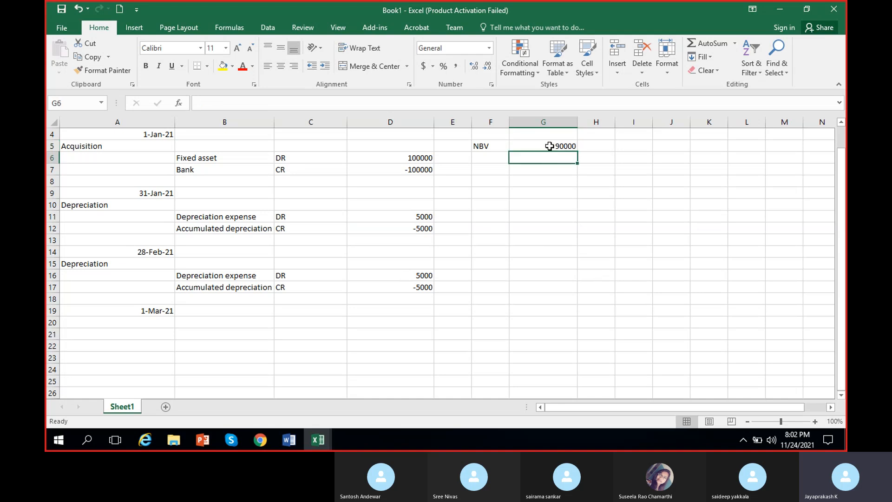
left_click(550, 146)
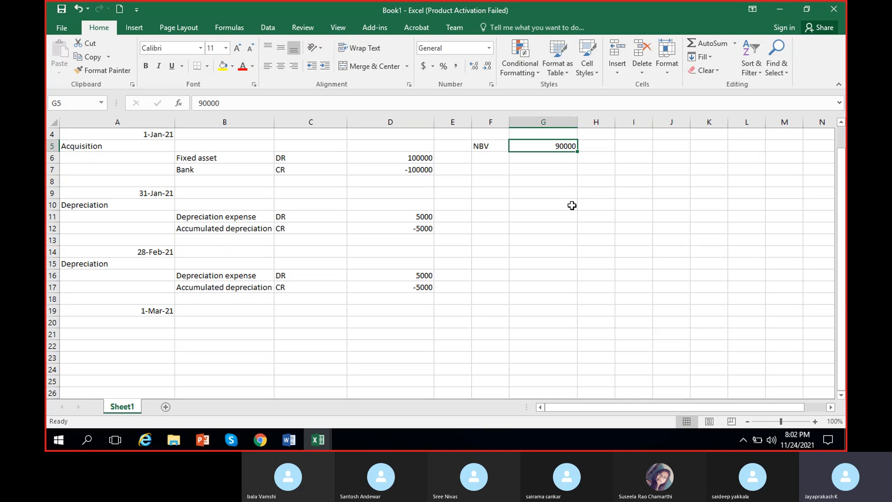
- Label the 1-Mar-21 event by entering Sale in cell A21
left_click(568, 159)
left_click(558, 145)
scroll(137, 324, "down", 1)
left_click(133, 297)
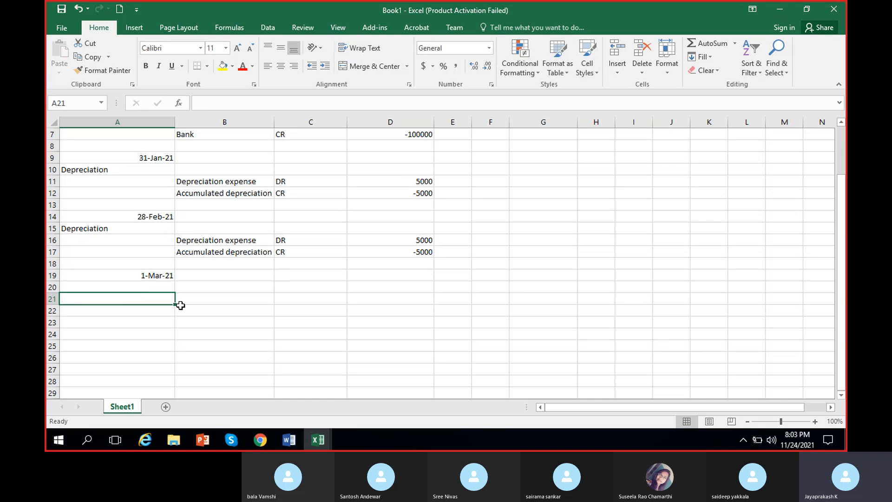
type("Sale")
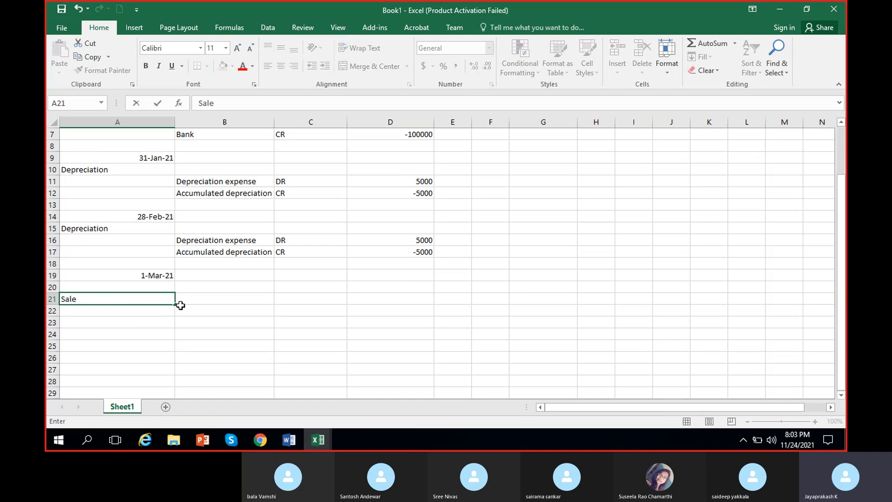
left_click(159, 275)
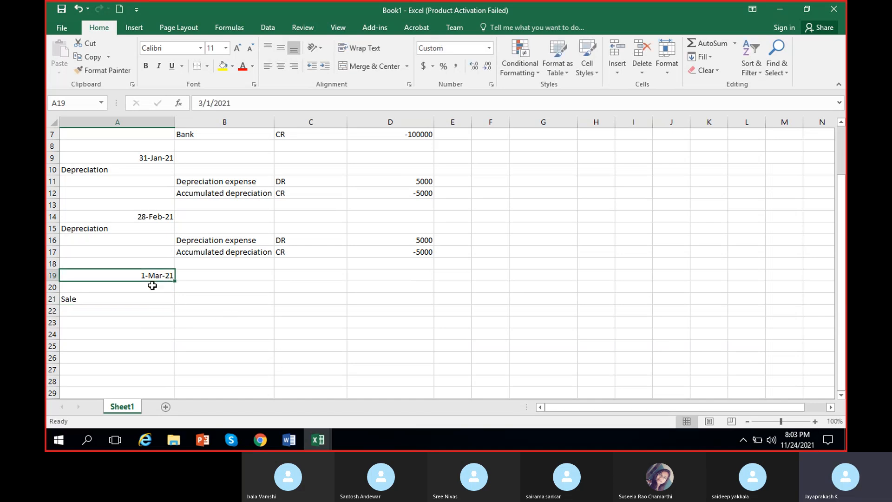
left_click(154, 298)
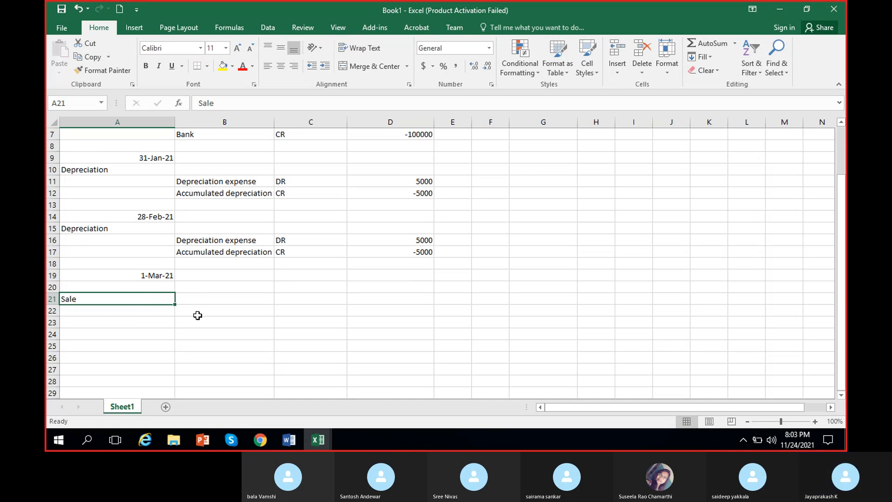
scroll(213, 326, "up", 1)
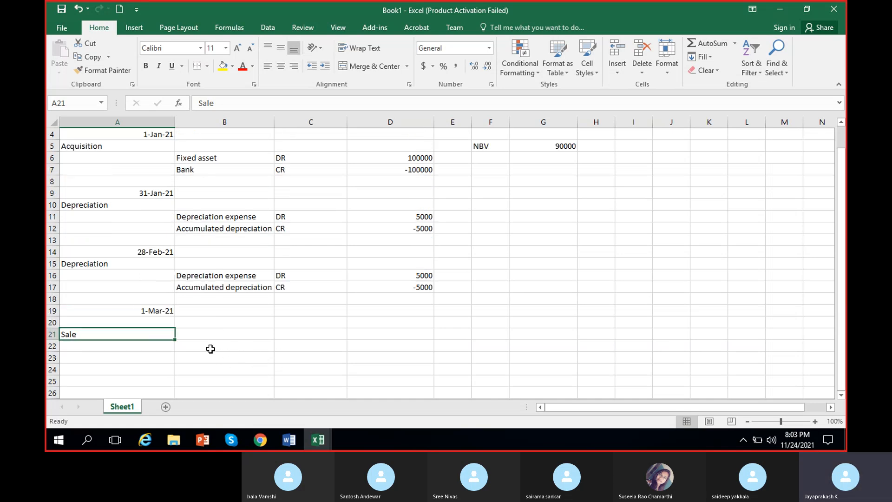
- Enter the sale's debit line in row 22: Bank in column B, DR in C and 80000 in D
left_click(210, 349)
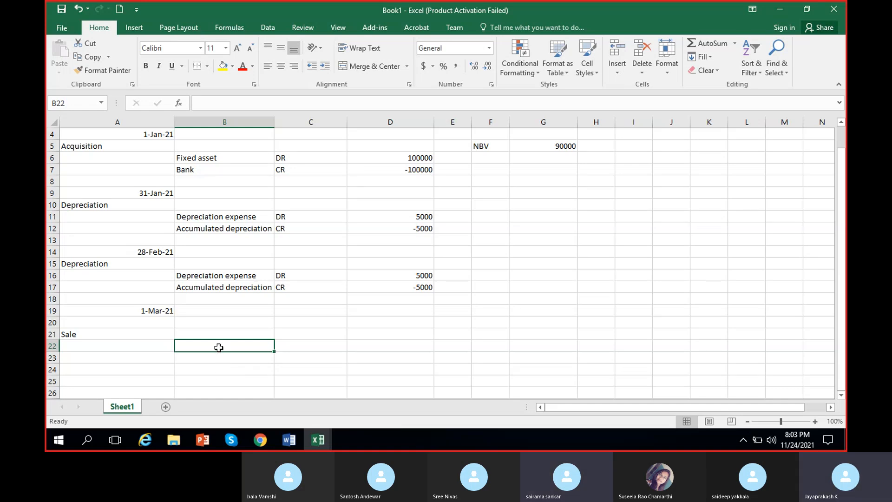
type("Bank")
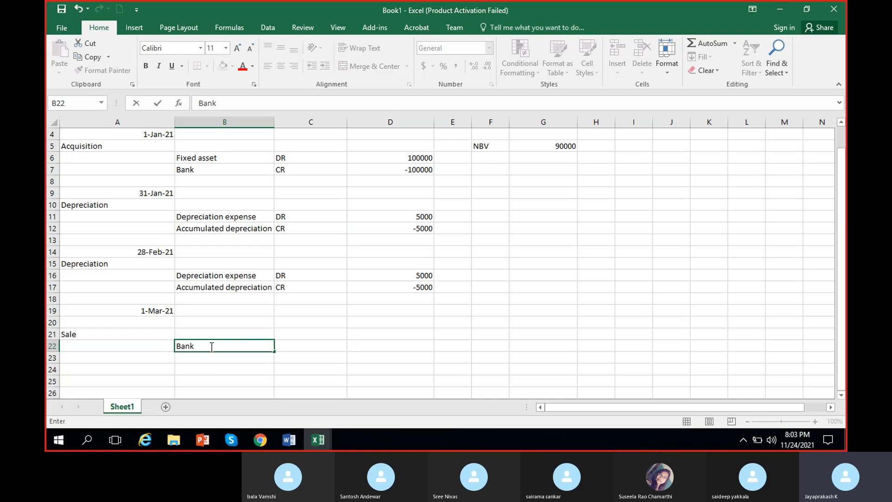
left_click(296, 346)
type("DR")
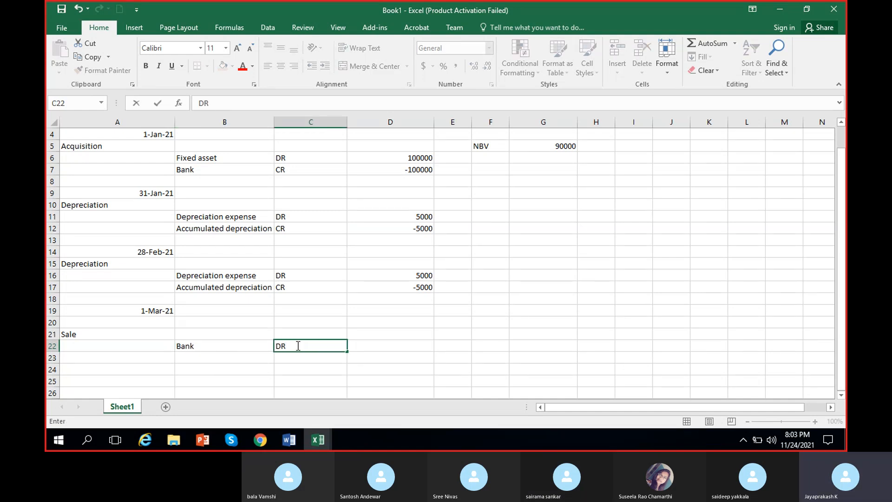
left_click(404, 343)
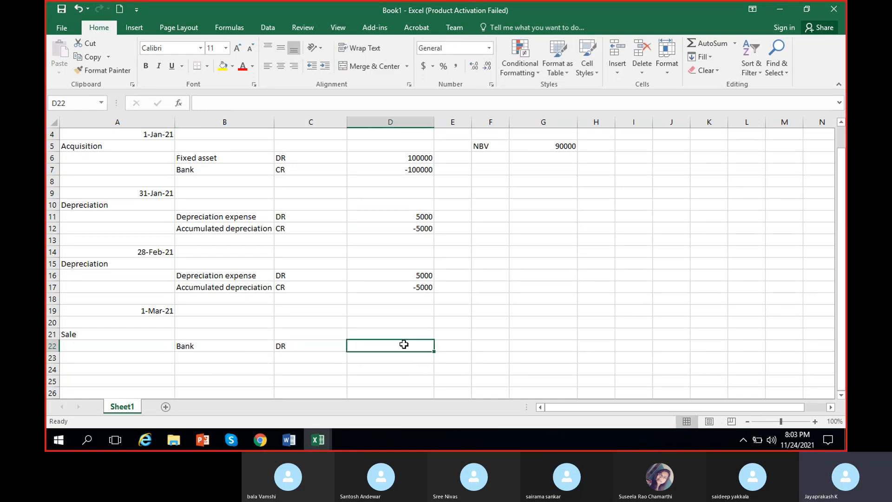
type("80000")
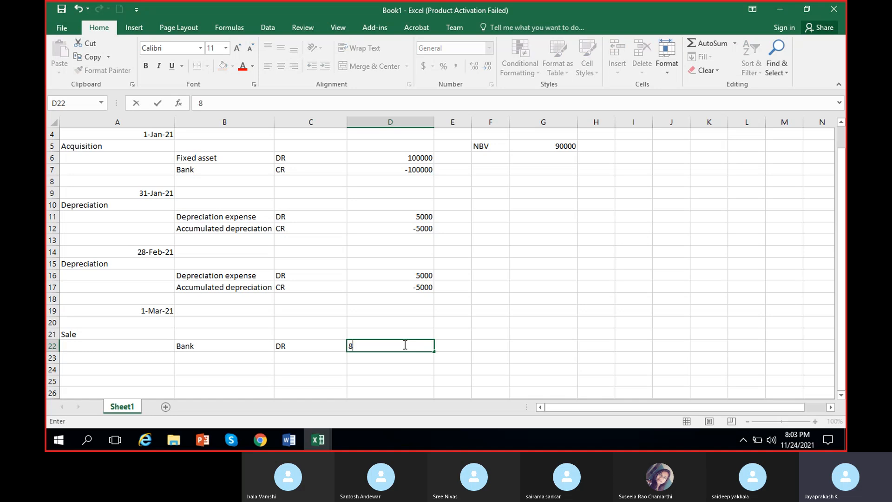
- Enter the sale's credit line in row 23: Fixed asset in column B, CR in C and 80000 in D
left_click(234, 357)
type("F")
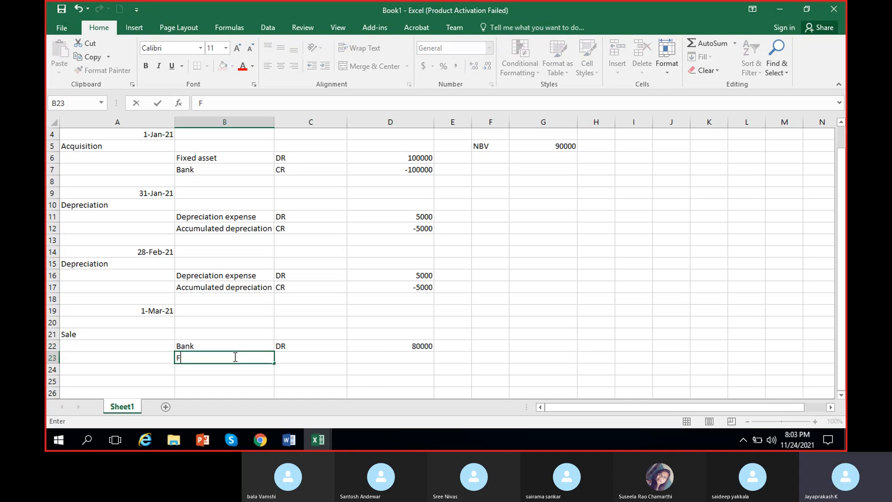
type("ixed asset")
left_click(313, 362)
type("CR")
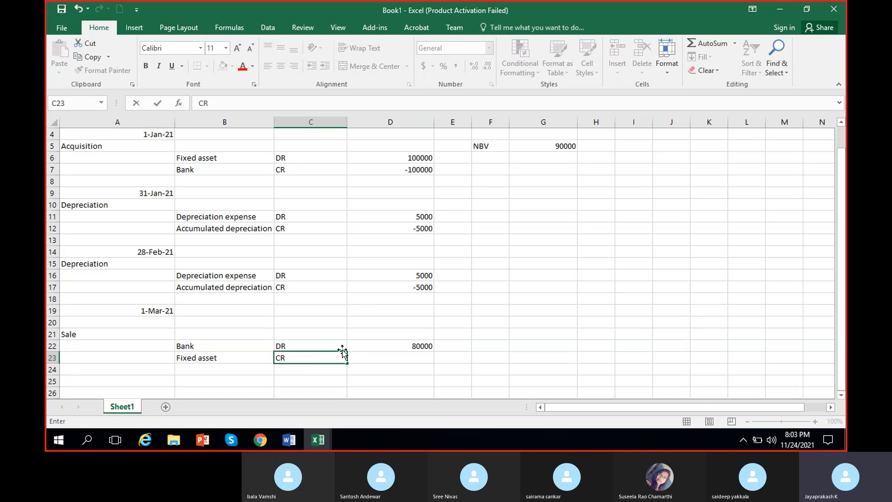
left_click(374, 359)
type("80000")
left_click(246, 354)
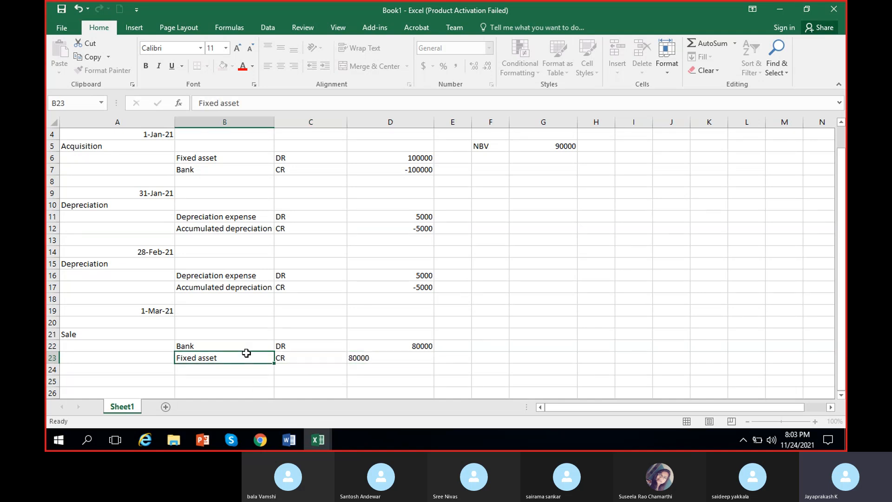
left_click(423, 356)
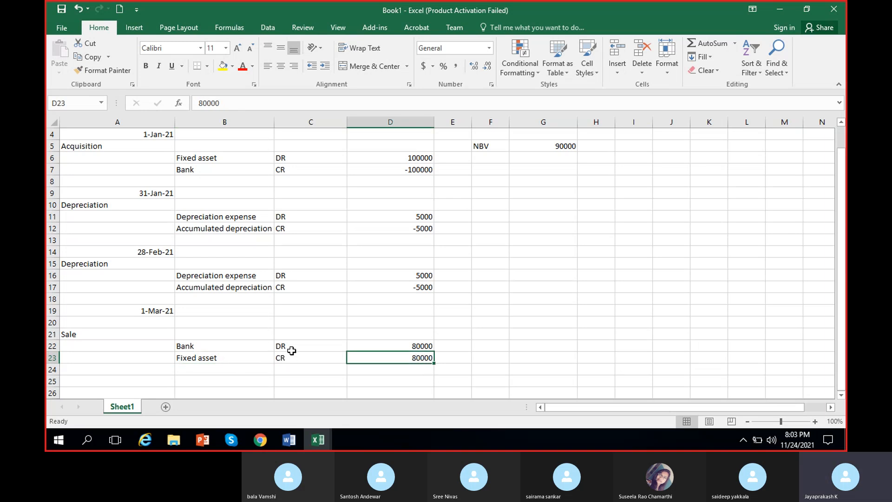
left_click(401, 344)
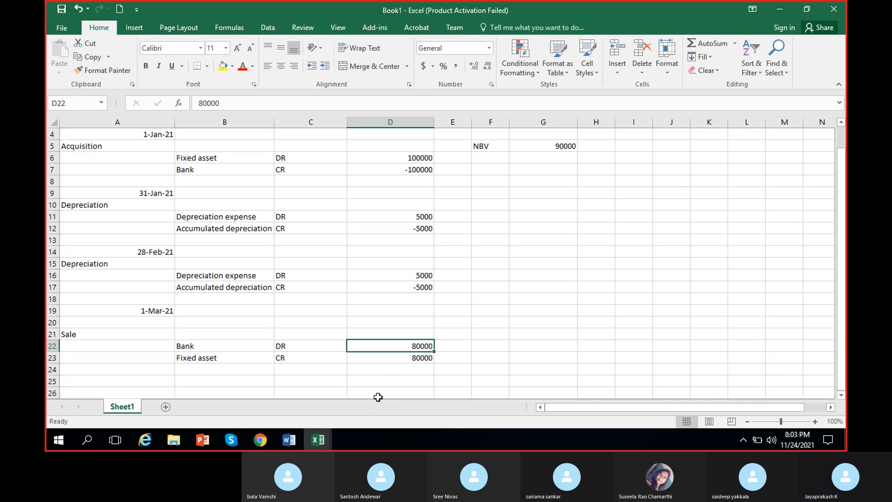
scroll(350, 378, "down", 1)
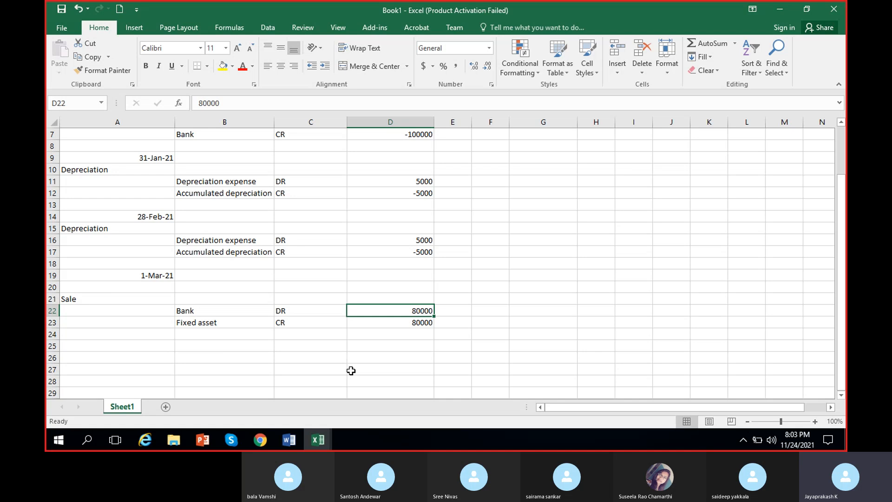
scroll(347, 371, "up", 1)
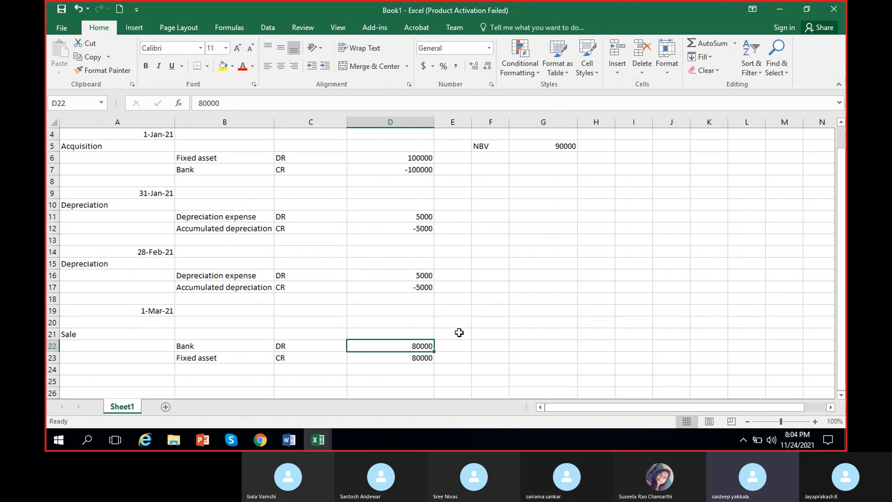
- Add a debit line in row 24: loss on sale of asset in column B, DR in C and 10000 in D
left_click(214, 369)
type("loss")
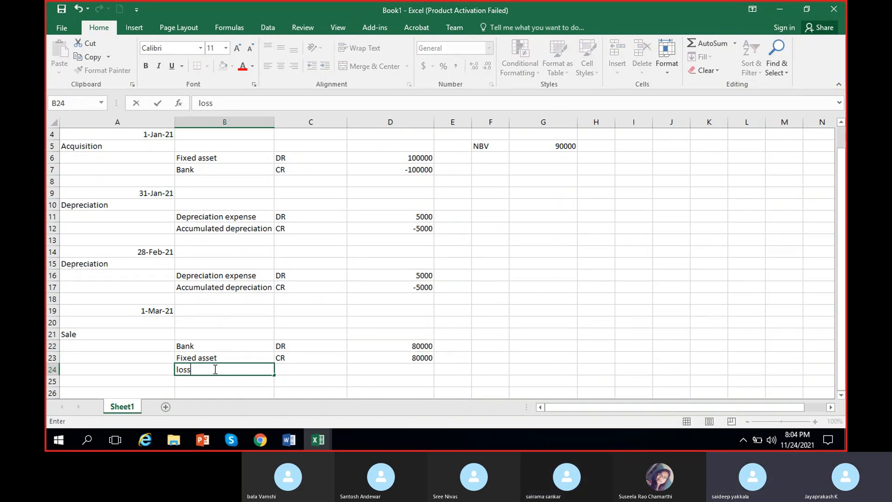
type(" on sale")
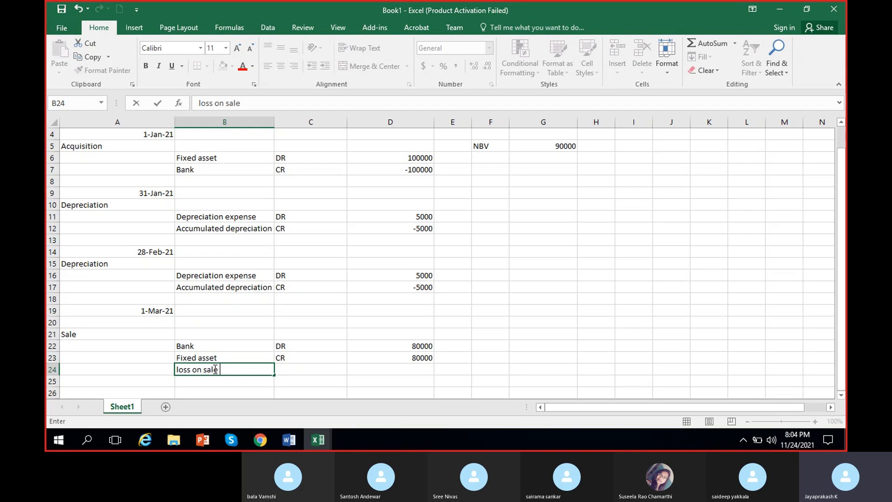
type(" of asset")
left_click(291, 369)
type("DR")
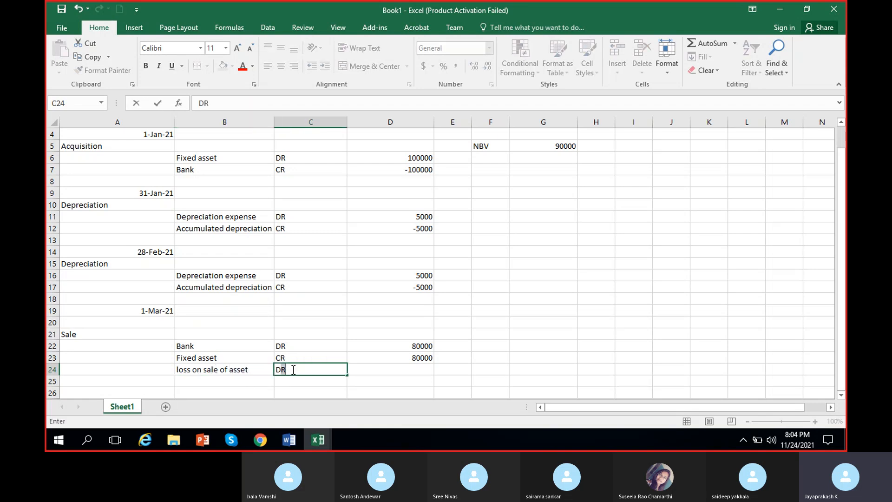
left_click(426, 369)
type("10000")
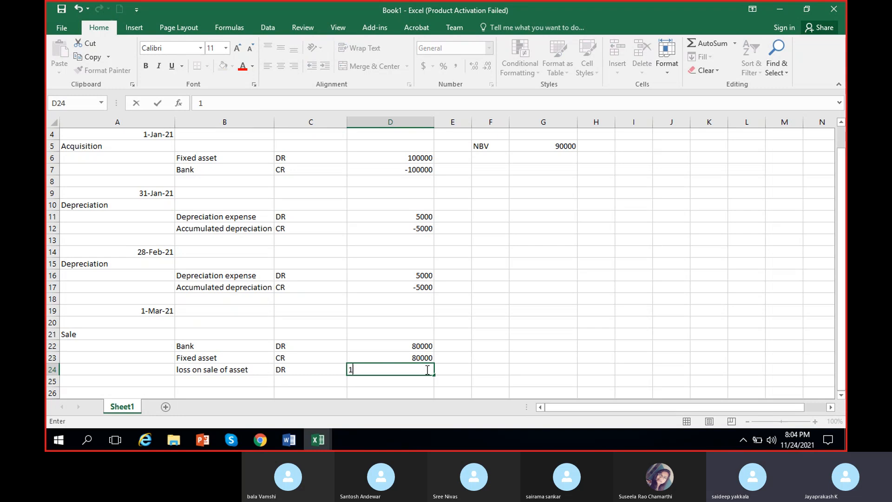
- Make the sale's Fixed asset amount in D23 negative by putting it in parentheses as (80000)
left_click(409, 358)
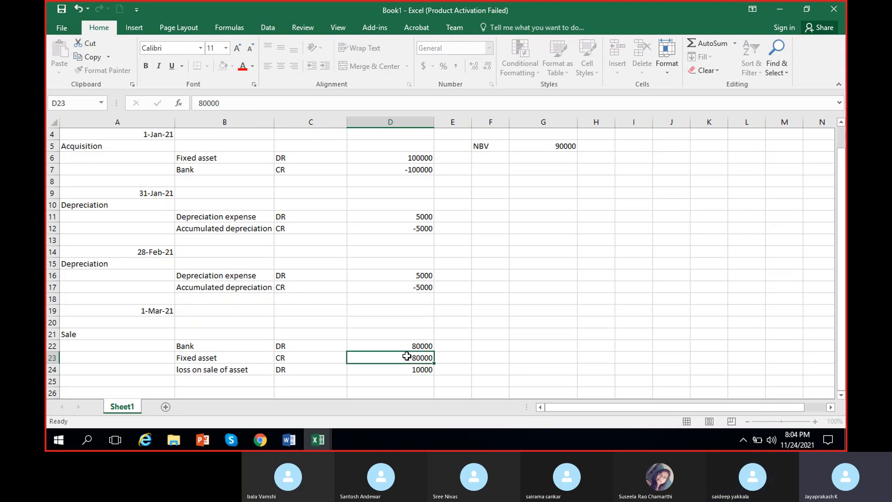
left_click(251, 100)
type(")")
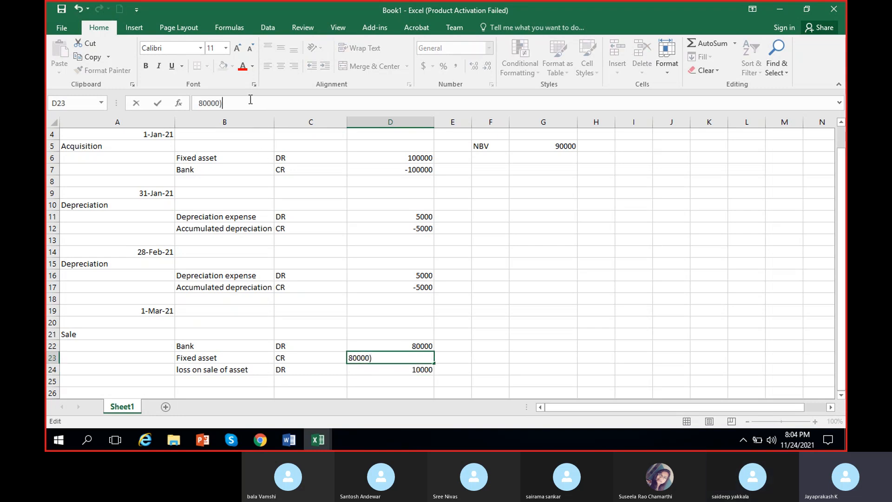
left_click(196, 103)
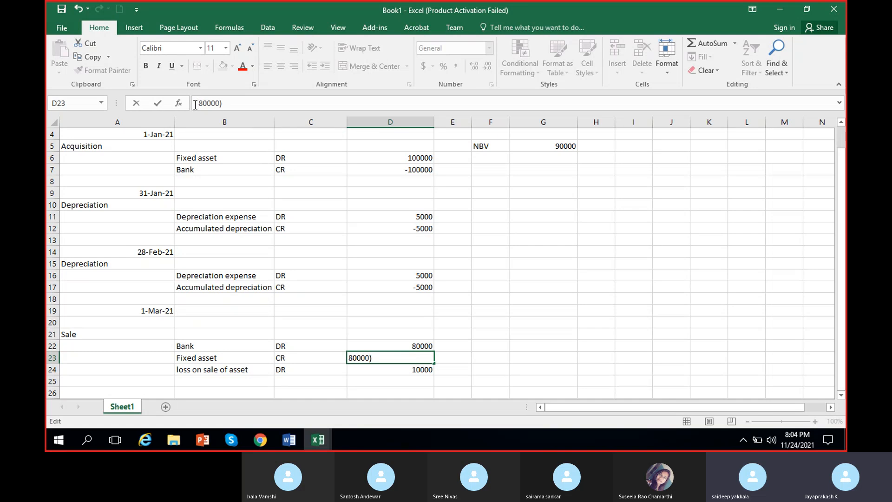
type("(")
left_click(424, 344)
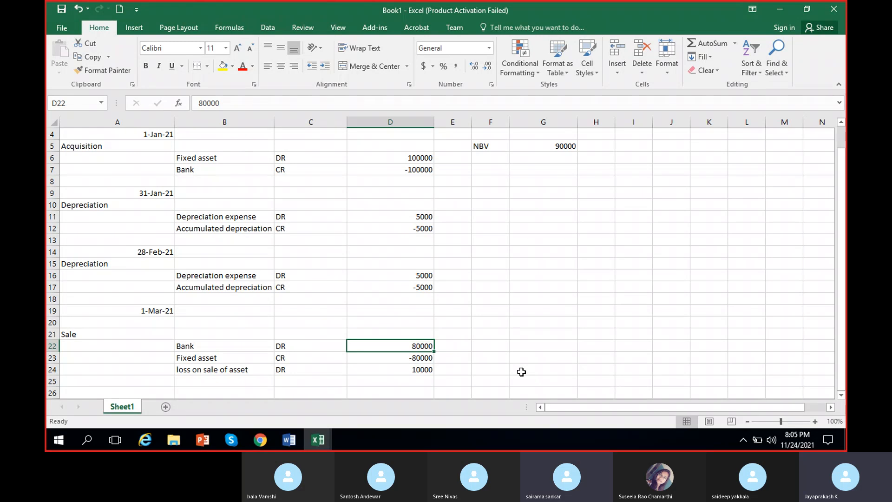
- Set the sale's Fixed asset amount in D23 to -90000 and check the sum of the entry's amounts in D22:D24
left_click_drag(227, 343, 416, 356)
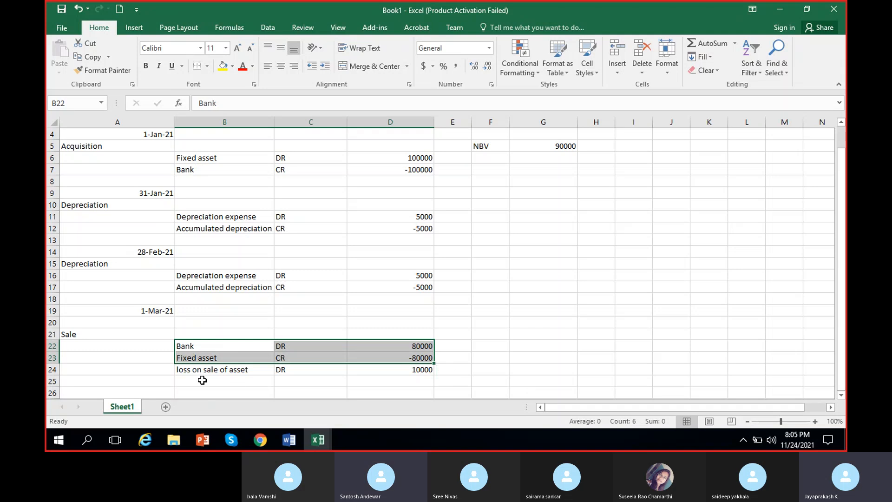
left_click_drag(223, 370, 408, 367)
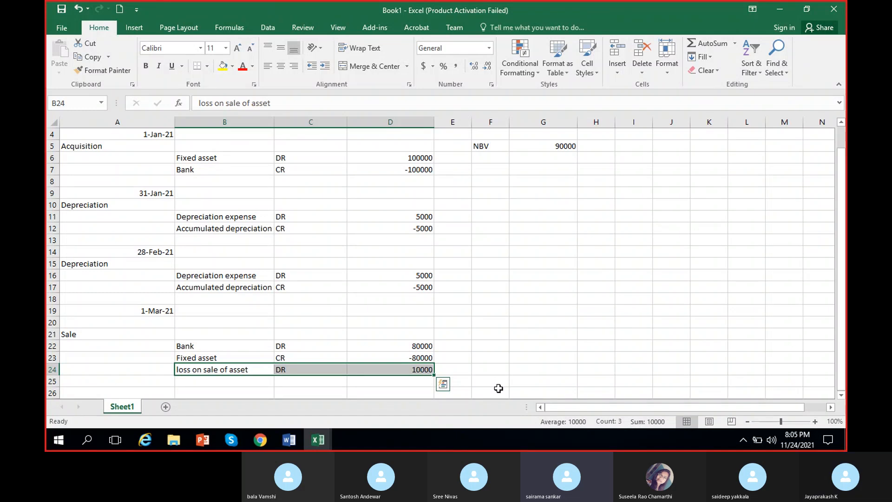
left_click(411, 356)
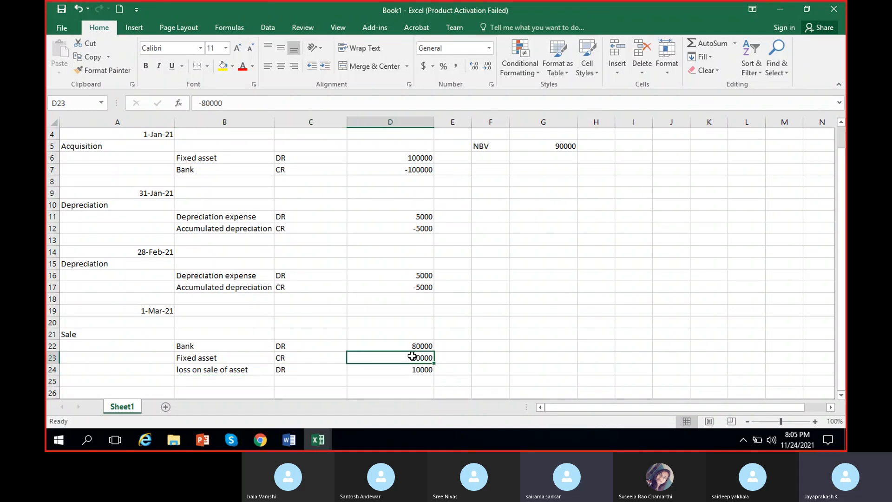
left_click(209, 104)
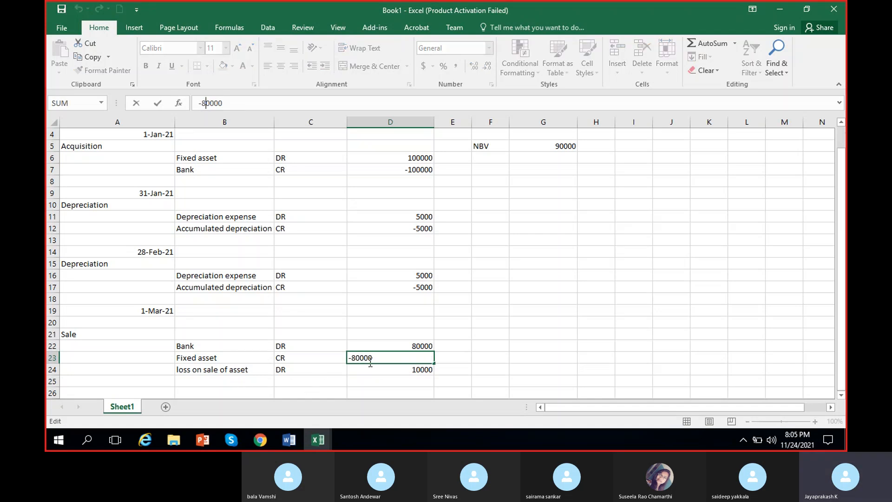
key("BackSpace")
type("9")
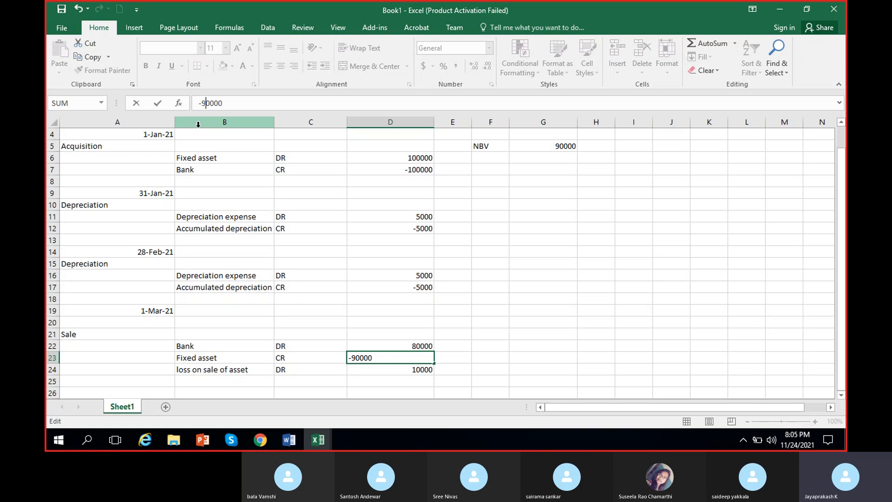
left_click(405, 379)
left_click(408, 357)
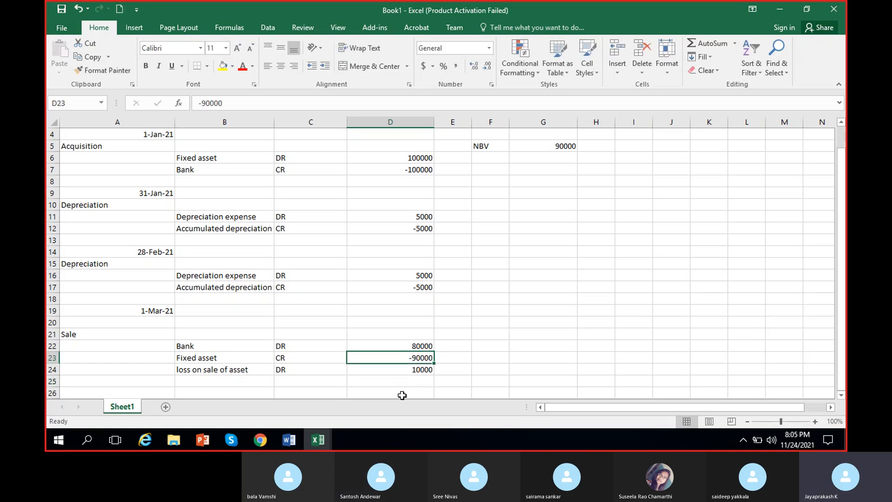
left_click_drag(411, 346, 414, 371)
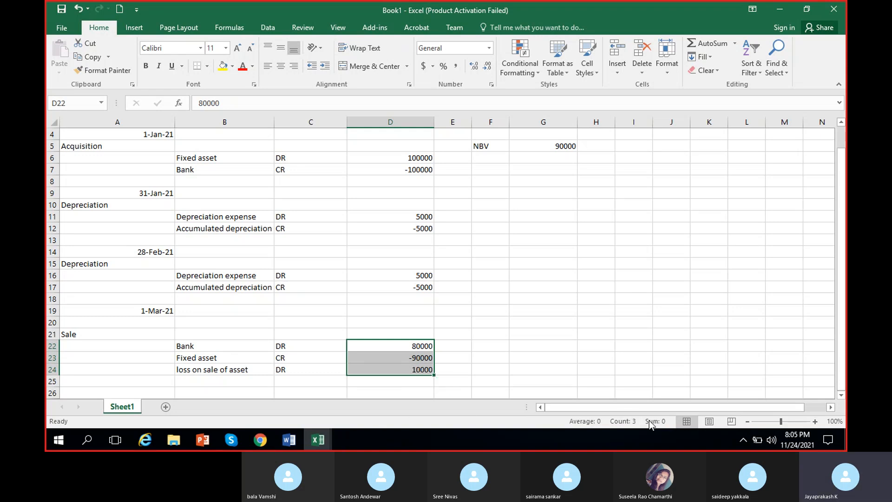
left_click(384, 355)
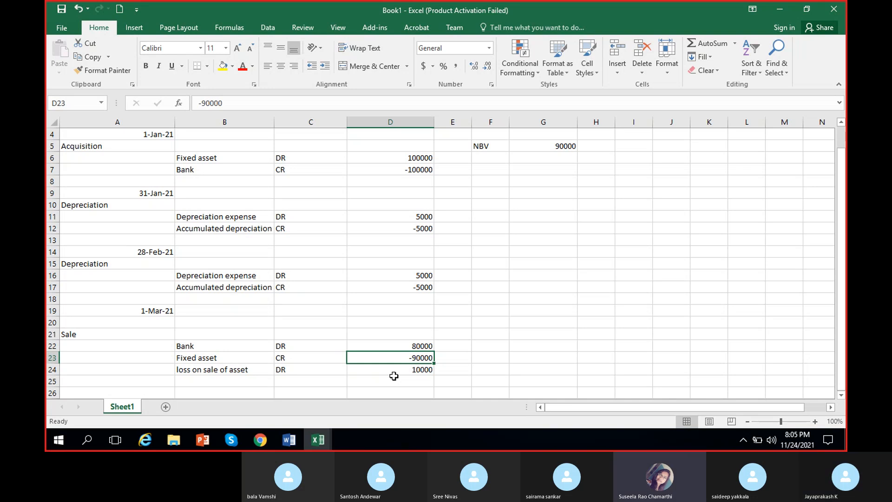
- Clear the loss on sale of asset line from cells B24:D24
left_click_drag(238, 370, 378, 372)
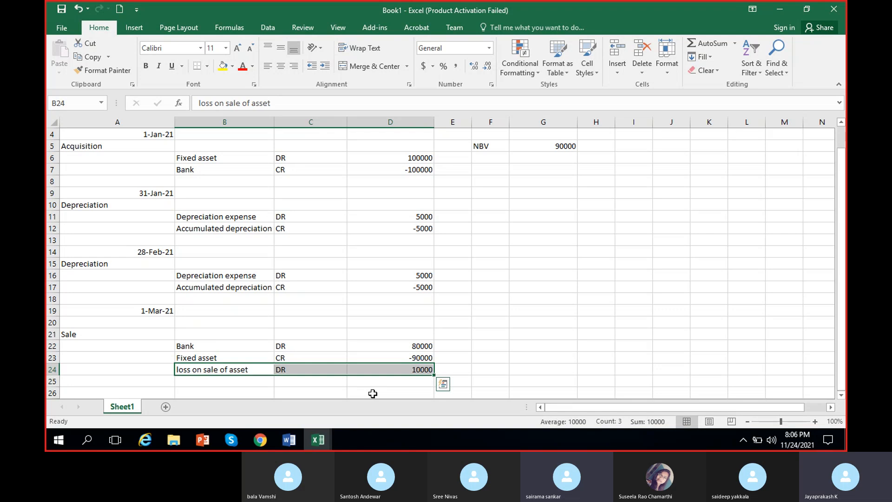
key("Delete")
left_click(401, 360)
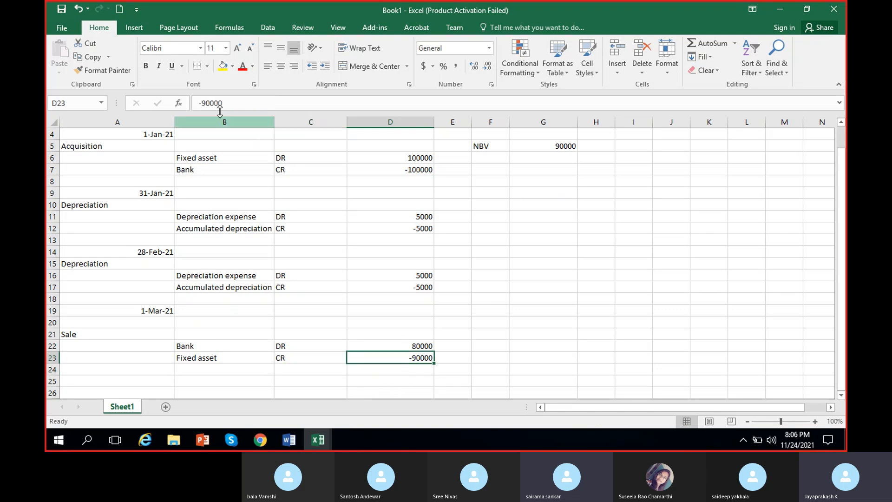
- Set the sale's Fixed asset amount in D23 to -80000 and check the sum of the sale entry in B22:D23
double_click(208, 103)
left_click(205, 103)
key("BackSpace")
type("8")
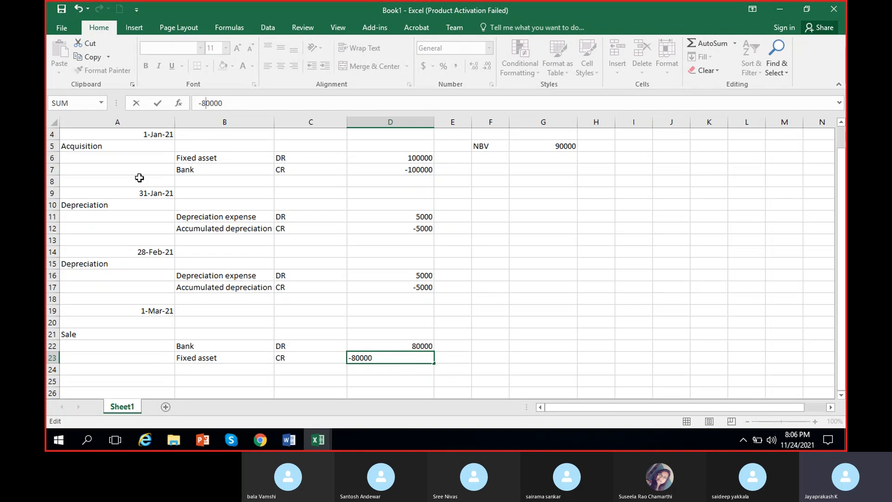
left_click(393, 358)
left_click_drag(233, 346, 395, 355)
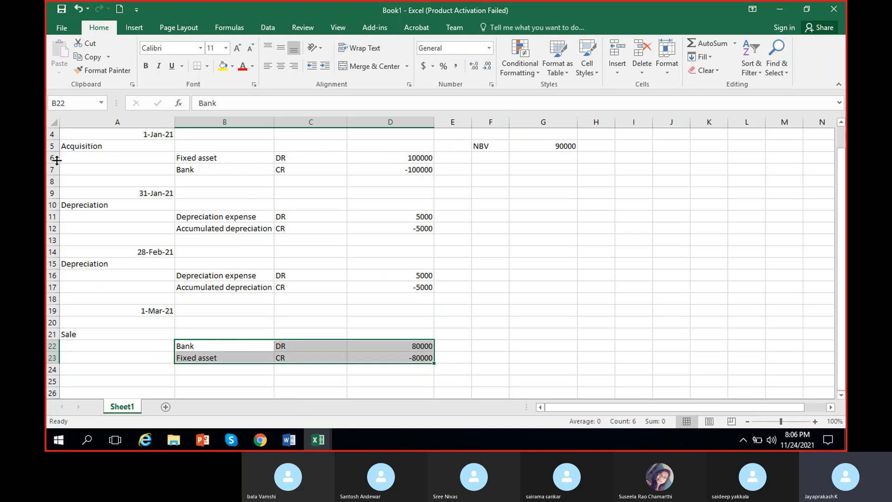
- Fill the Fixed asset lines of the acquisition (B6:D6) and the sale (B23:D23) with yellow
left_click(190, 157)
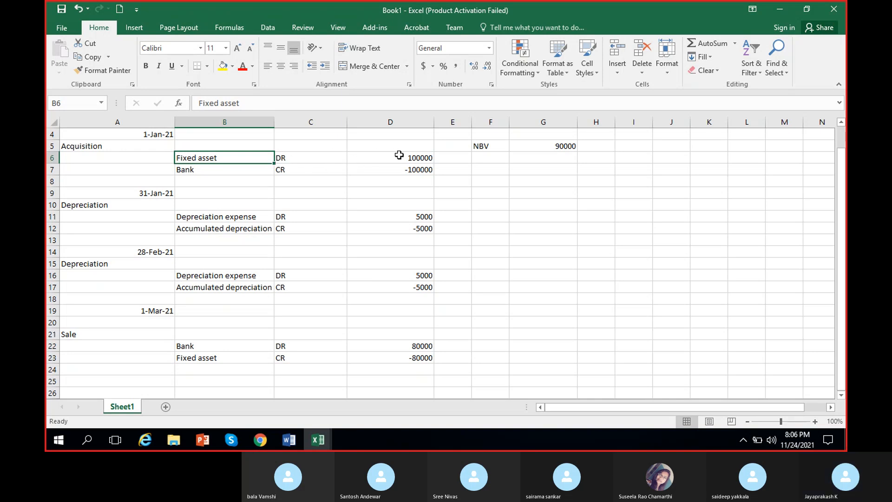
left_click(399, 156, "ctrl")
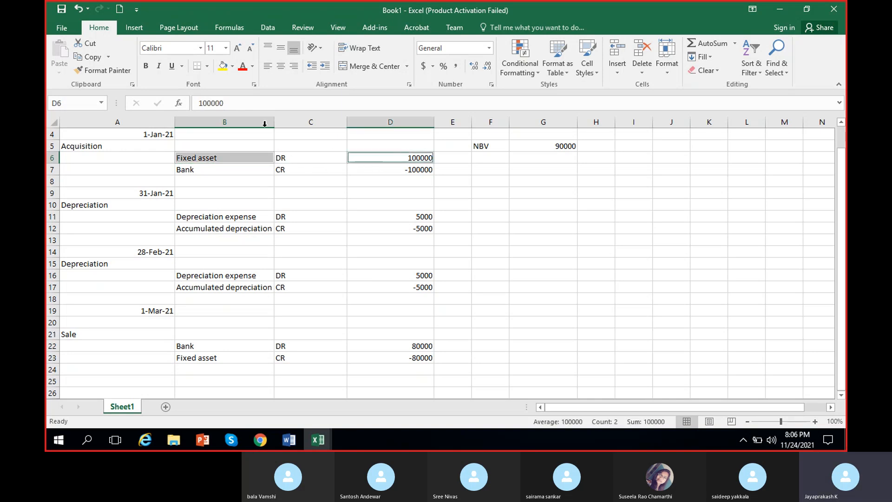
left_click(223, 66)
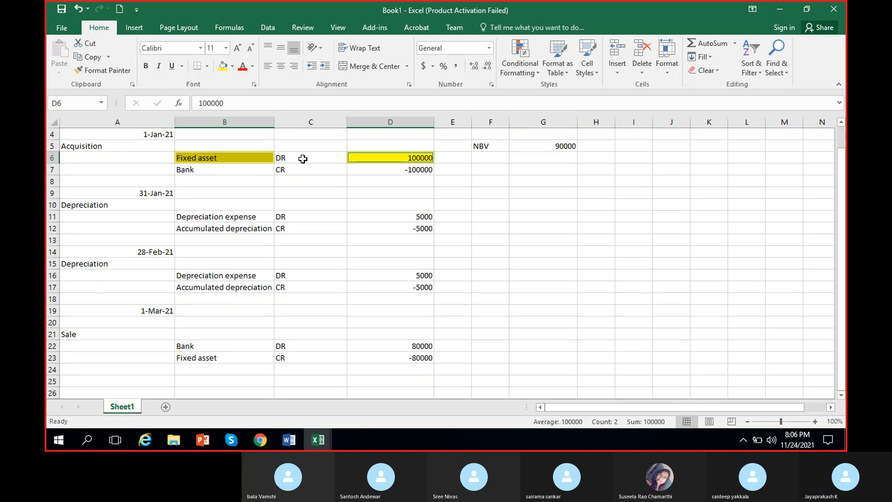
left_click_drag(233, 159, 291, 158)
left_click(222, 66)
left_click(306, 158)
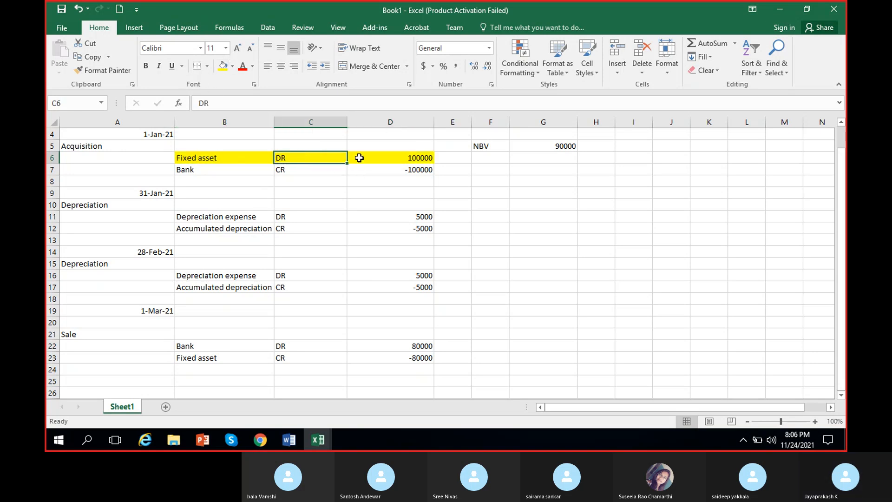
left_click_drag(228, 357, 398, 358)
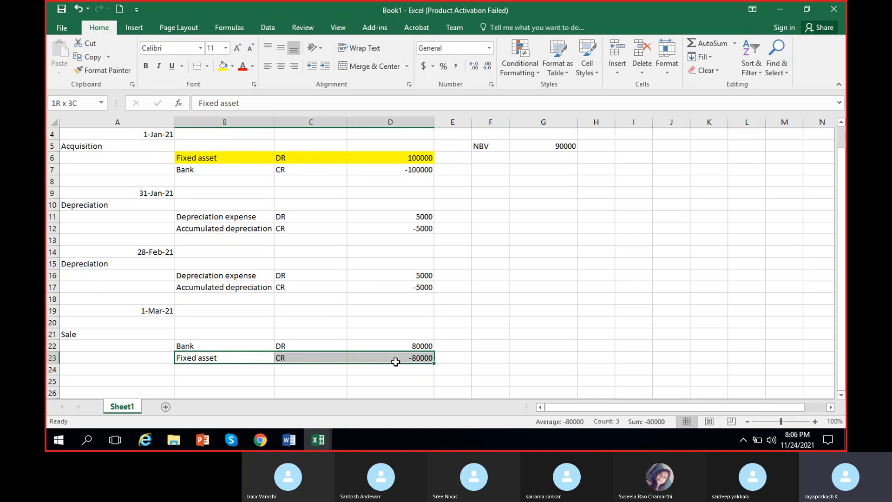
left_click(222, 66)
- Check the combined sum of the acquisition and sale Fixed asset amounts in D6 and D23
left_click(415, 357)
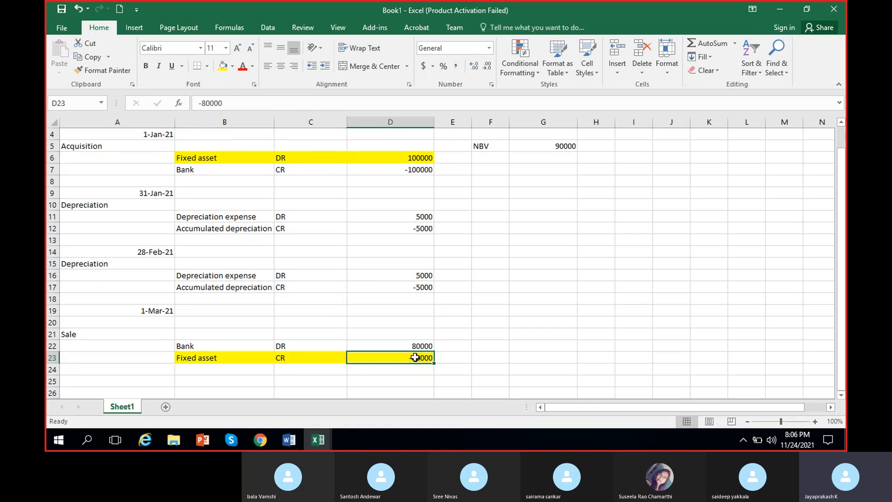
left_click(409, 159, "ctrl")
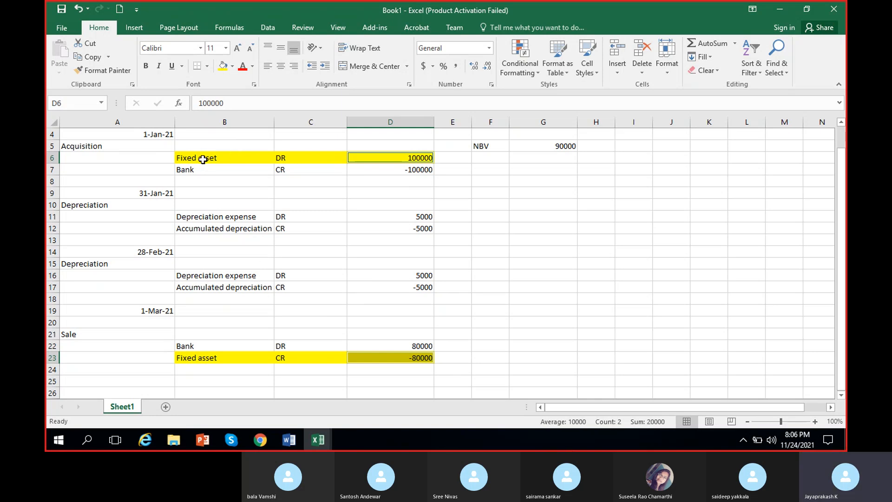
left_click_drag(199, 157, 382, 155)
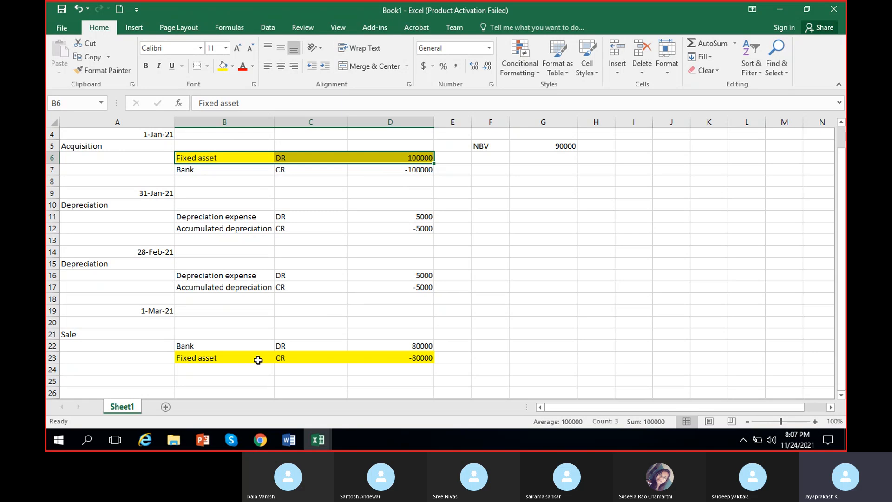
left_click(411, 359)
left_click(410, 159)
left_click(417, 357, "ctrl")
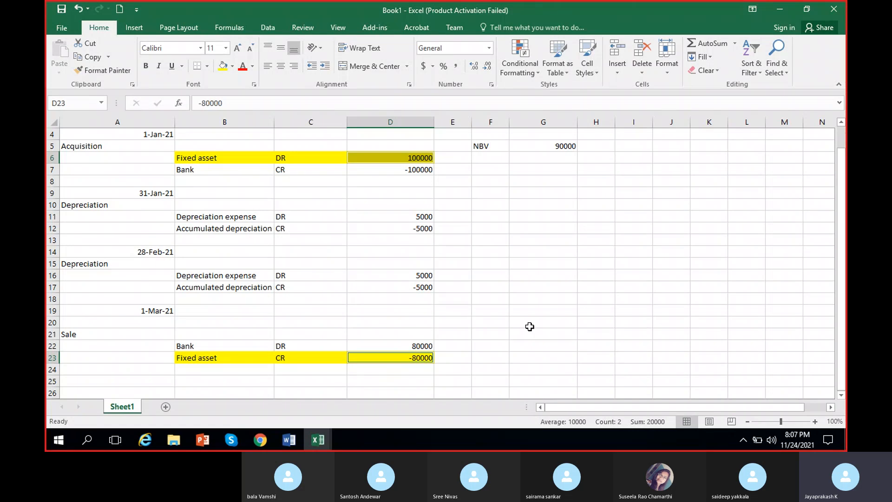
left_click_drag(191, 157, 377, 156)
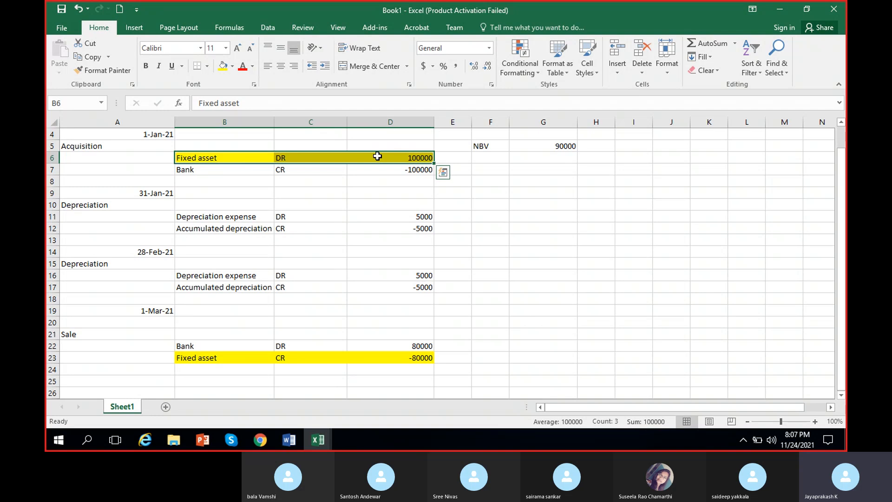
left_click_drag(226, 158, 395, 158)
- Enter the label Fixed asset remaining balance in I5 and widen column I to fit it
left_click(649, 144)
type("Fixed asset")
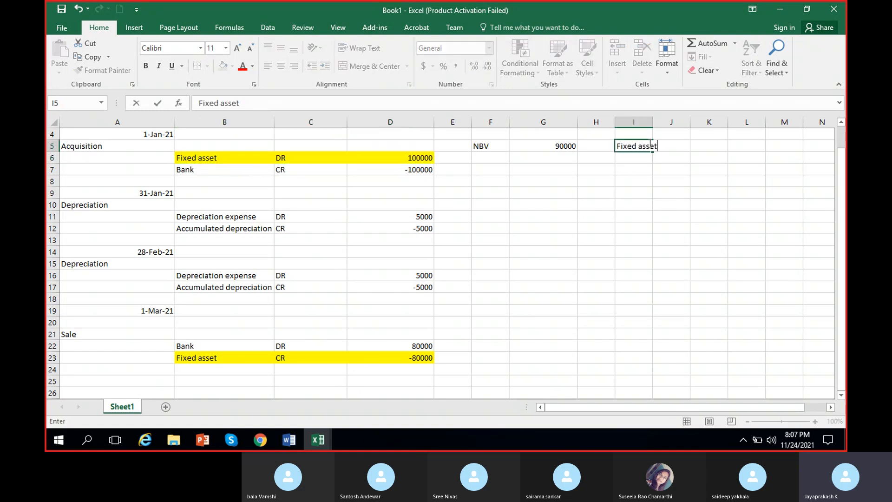
left_click(651, 132)
left_click_drag(653, 121, 715, 121)
left_click(658, 144)
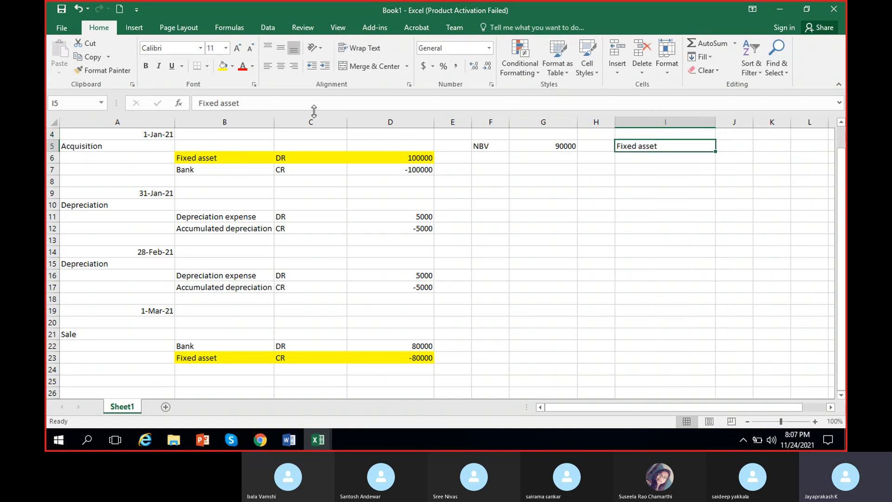
left_click(312, 109)
type("remaindin")
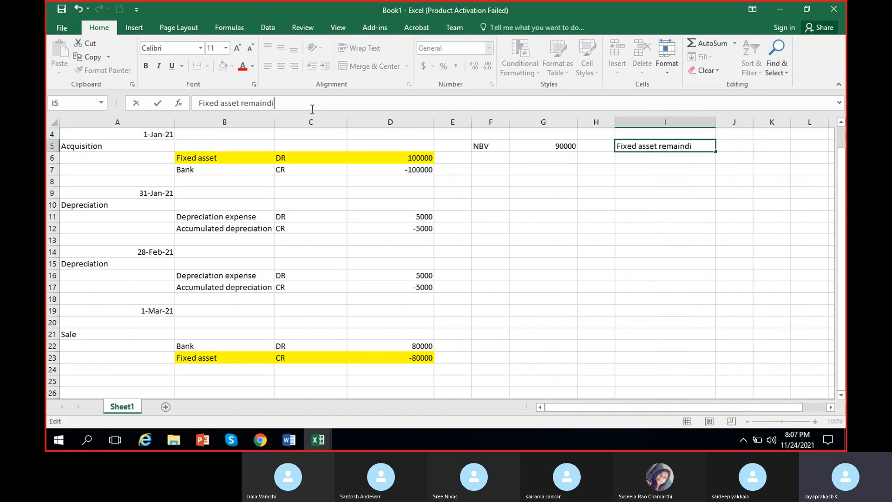
key("BackSpace")
type("ing balance")
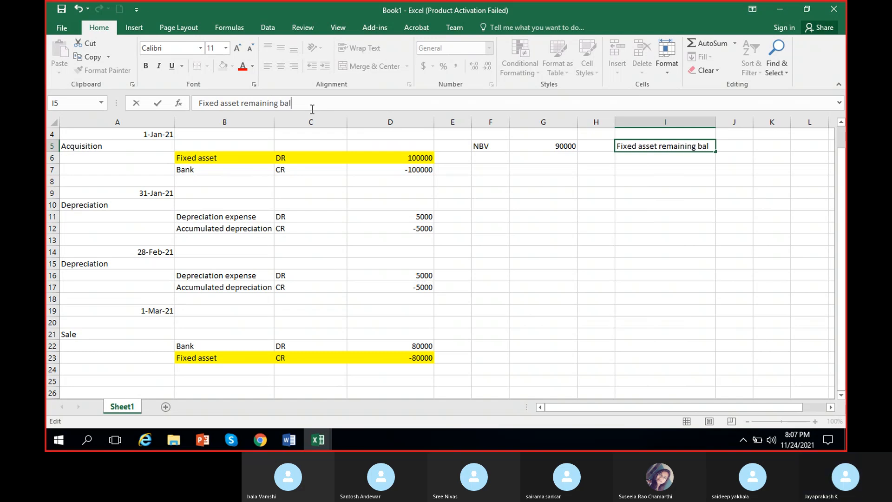
left_click(728, 137)
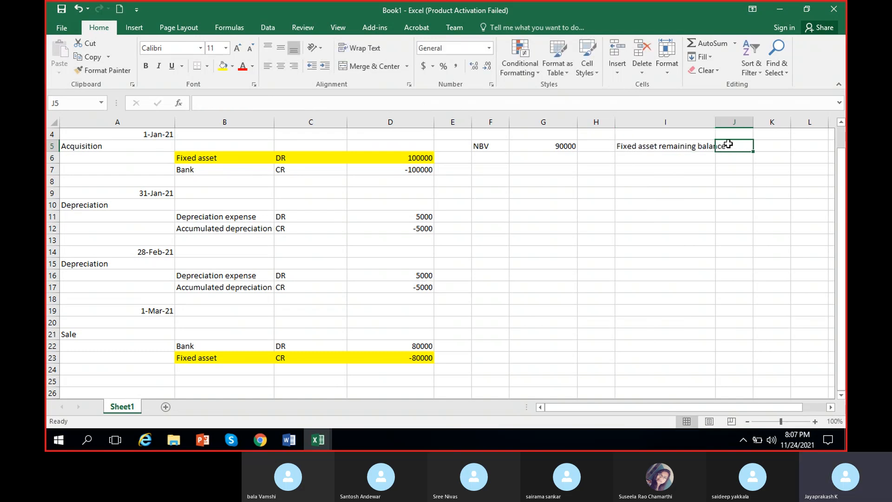
left_click_drag(716, 123, 745, 124)
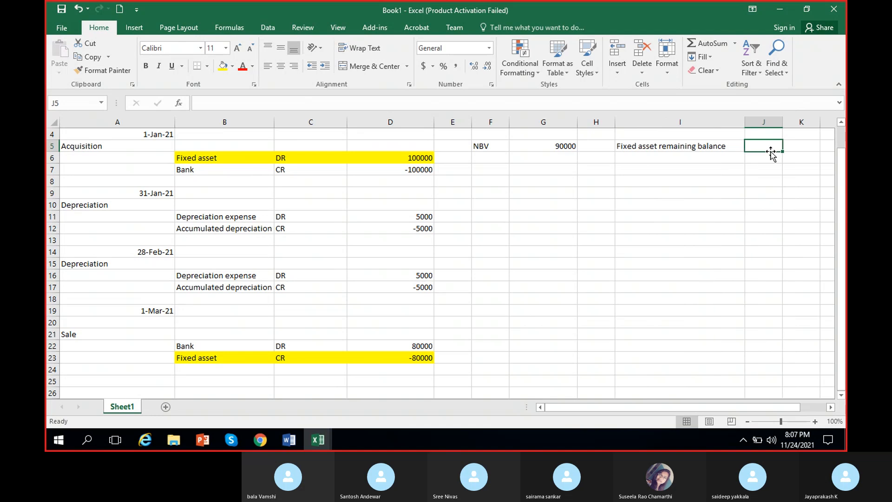
- Enter 20000 in J5 as the remaining balance and fill I5:J5 with yellow
type("20000")
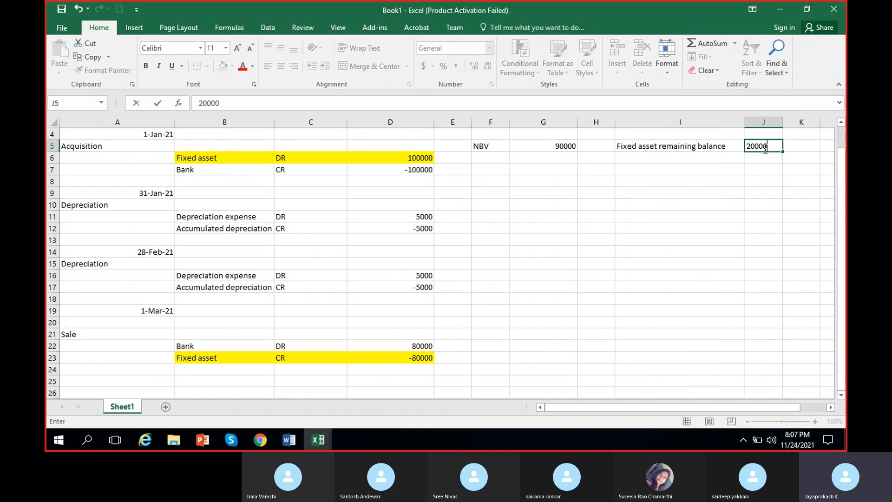
left_click(734, 195)
left_click(671, 147)
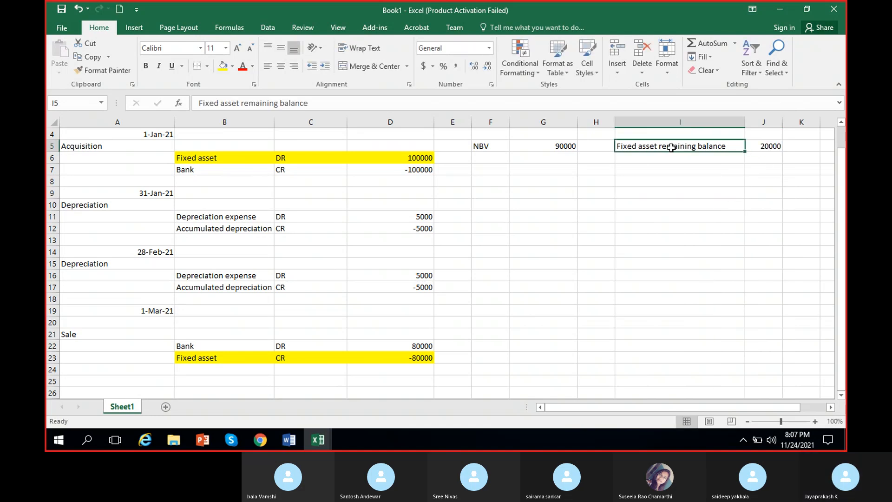
left_click_drag(671, 147, 767, 147)
left_click(223, 65)
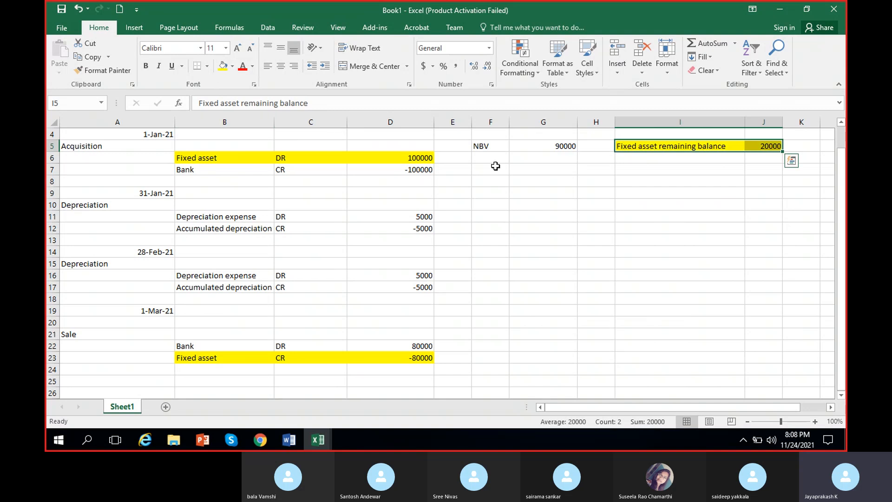
left_click(655, 263)
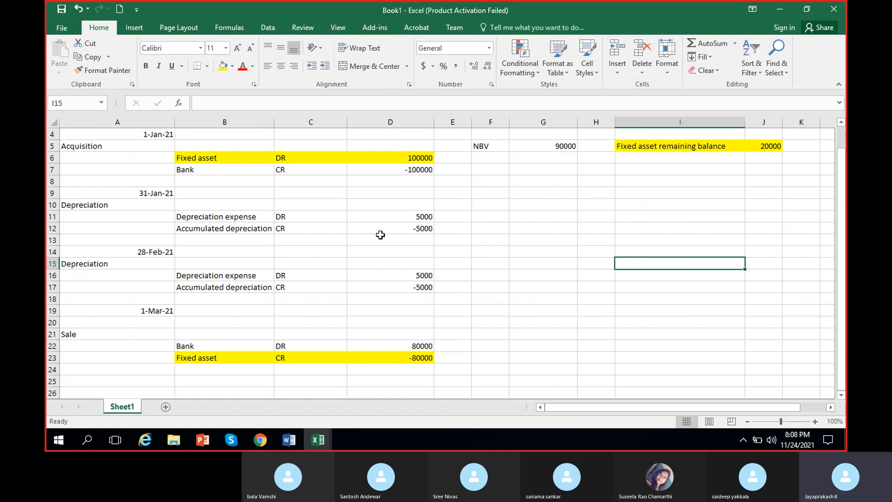
- Check the sum of D12 and D17, and fill both Accumulated depreciation lines (B12:D12 and B17:D17) with light green
left_click(416, 227)
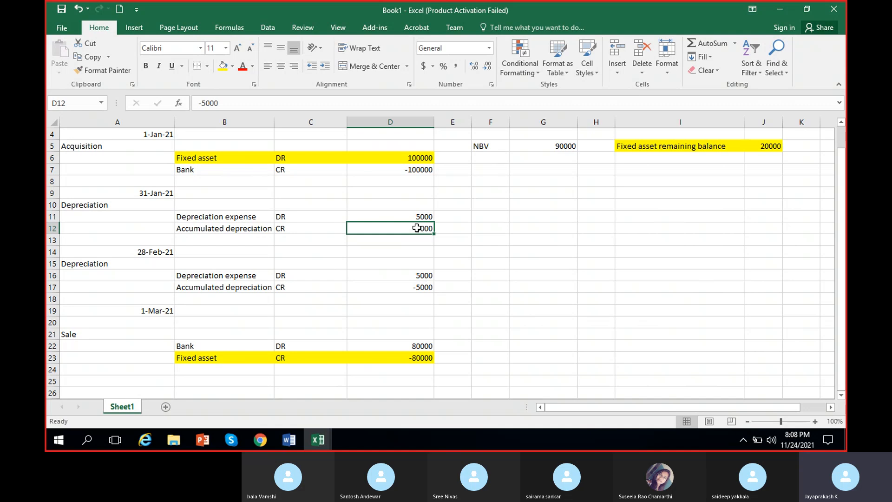
left_click(415, 287, "ctrl")
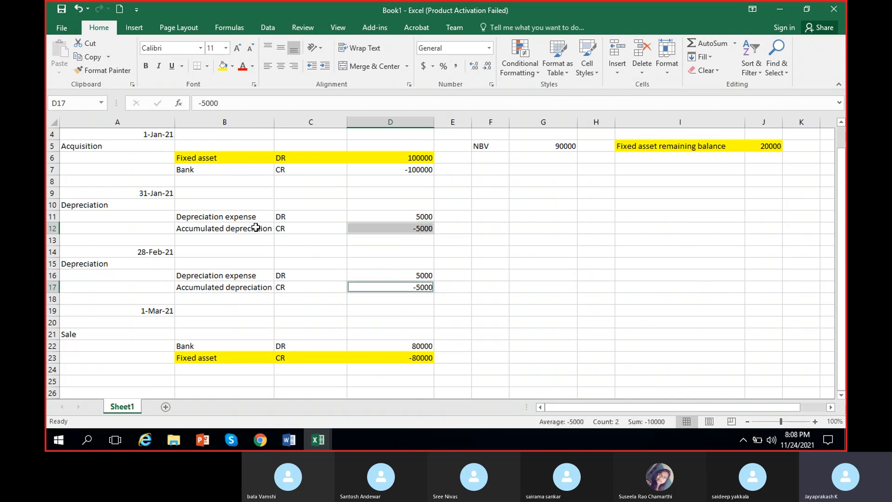
left_click_drag(255, 227, 416, 227)
left_click(235, 66)
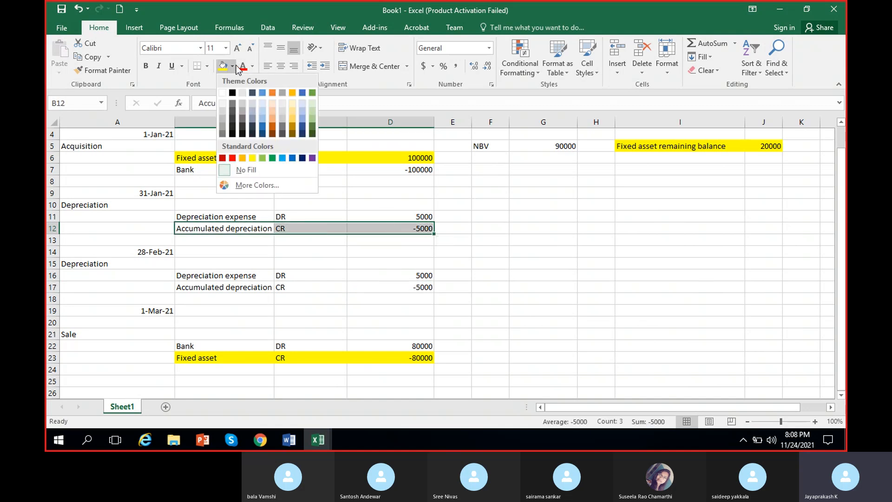
left_click(263, 159)
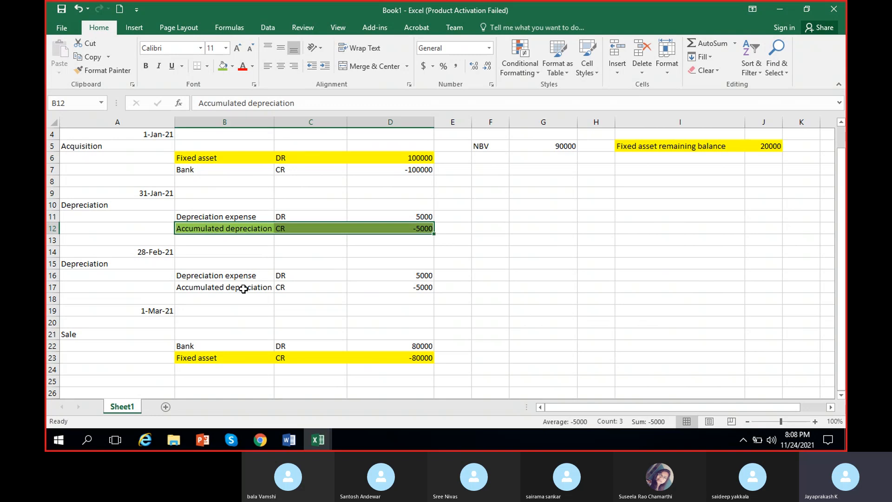
left_click_drag(243, 287, 408, 285)
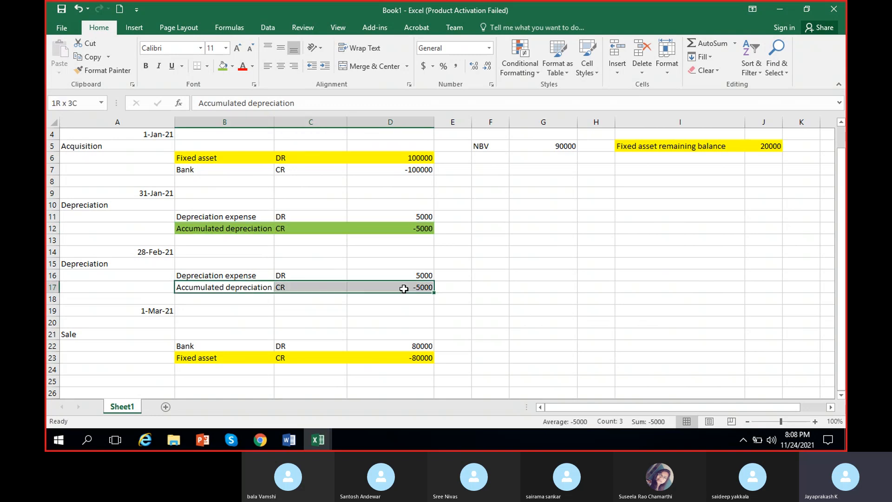
left_click(223, 66)
left_click(422, 286)
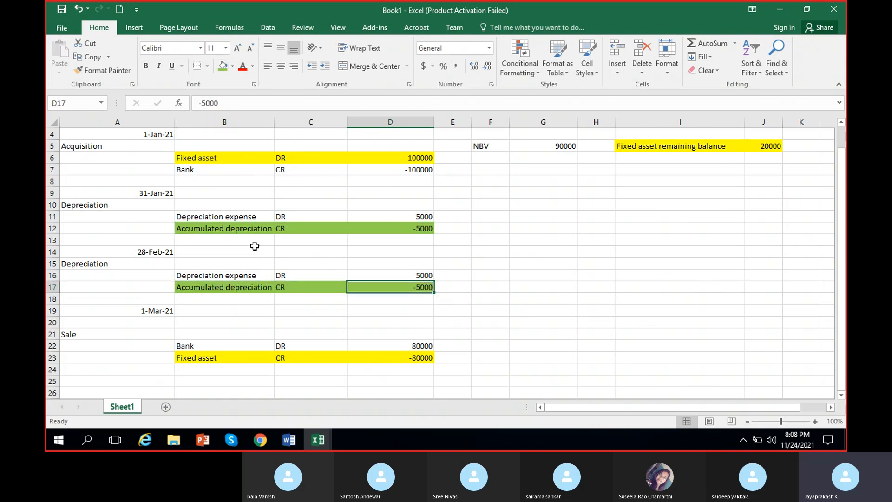
- Review the January and February Accumulated depreciation lines in rows 12 and 17
left_click_drag(213, 229, 422, 222)
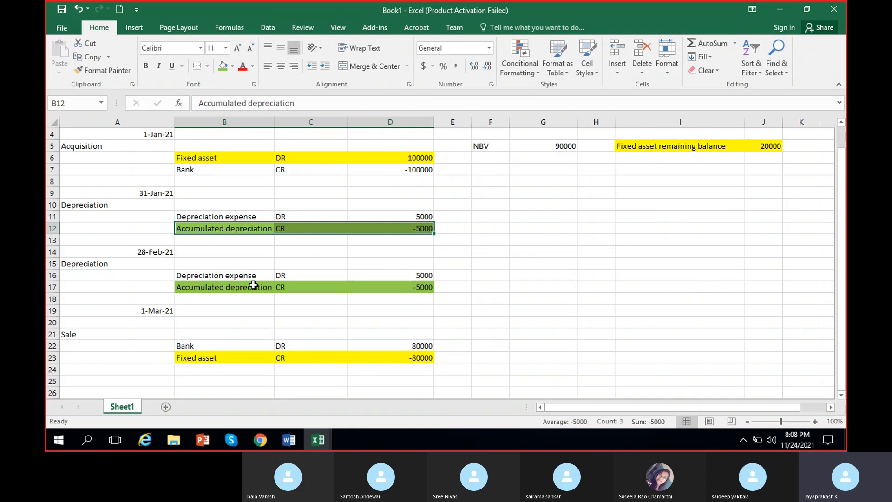
left_click_drag(254, 285, 378, 285)
left_click(462, 289)
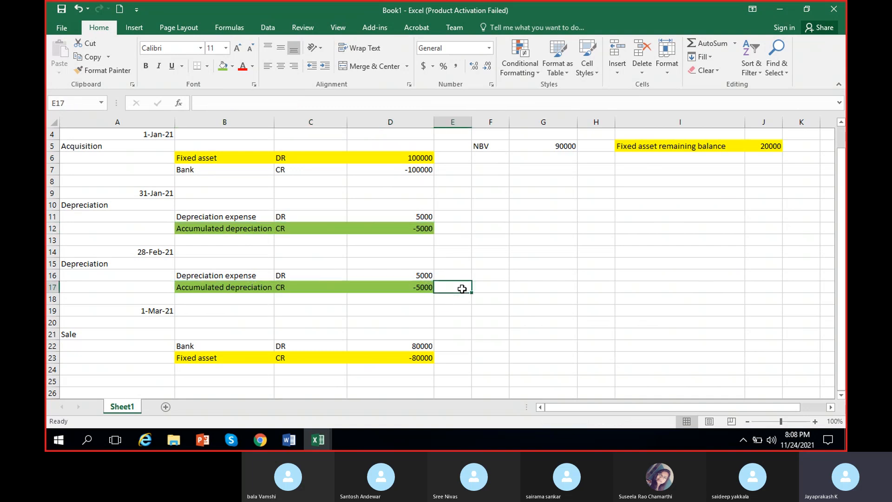
left_click(536, 286)
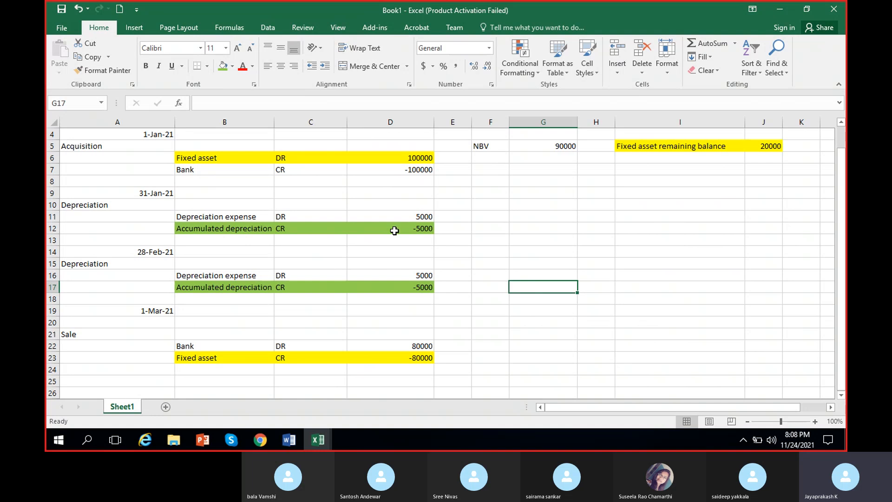
left_click(238, 227)
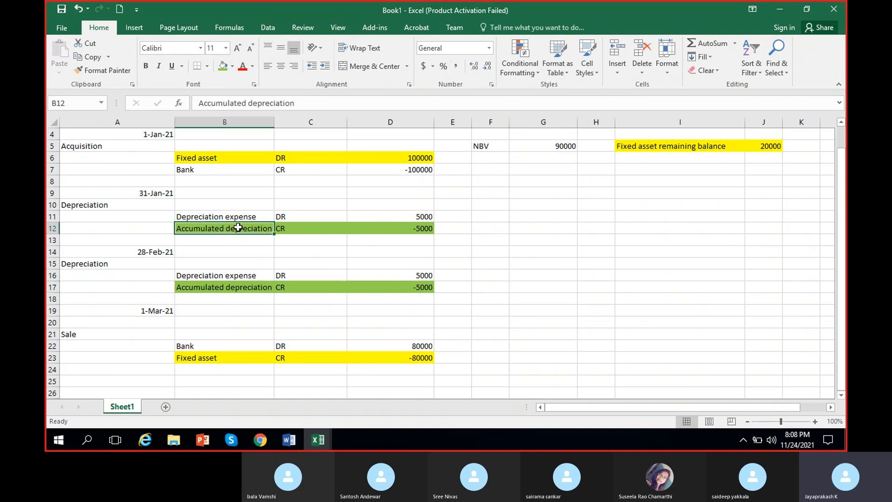
left_click_drag(238, 227, 398, 226)
left_click_drag(255, 288, 398, 286)
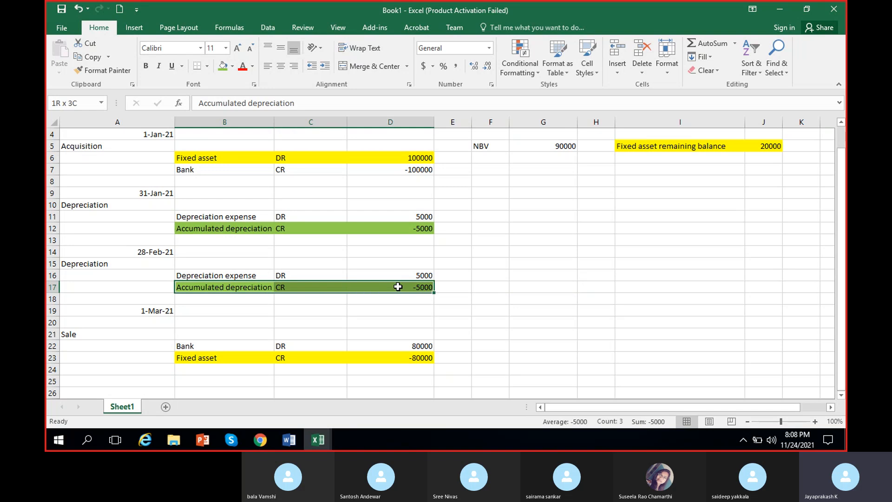
left_click(334, 231)
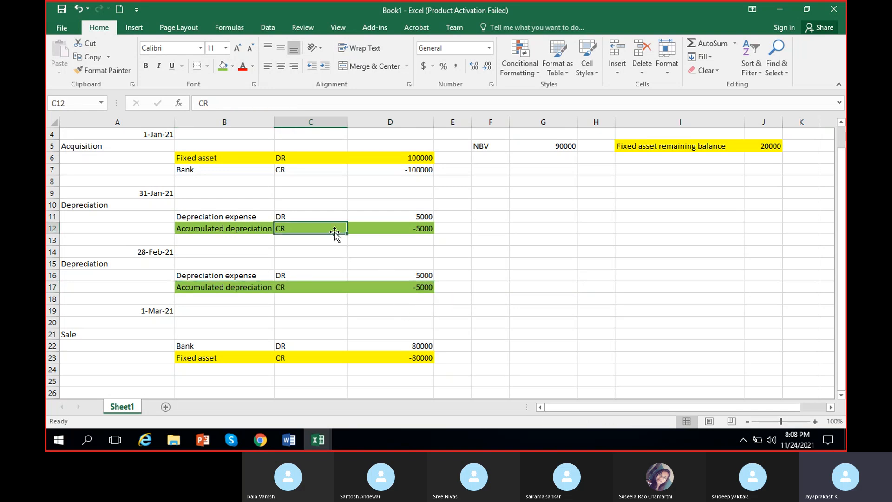
left_click(229, 230)
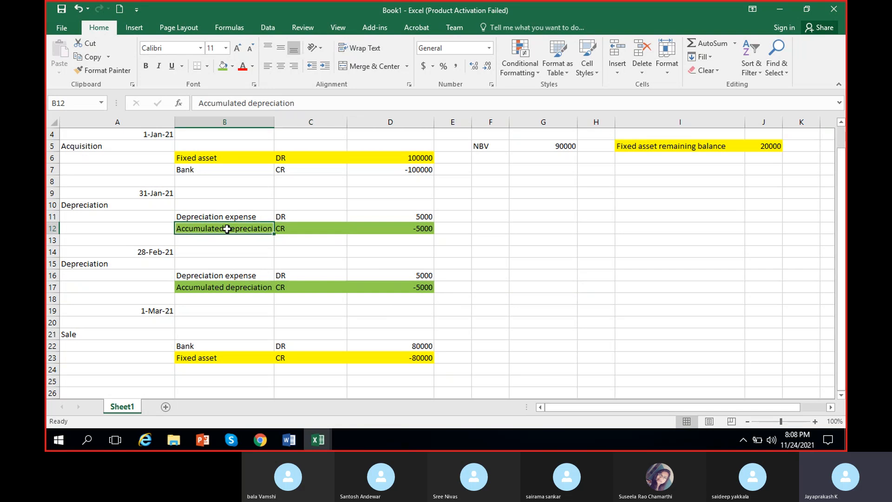
- Review the Fixed asset, Depreciation expense and Accumulated depreciation lines, and check the sum of D12 and D17
left_click(211, 157)
left_click(212, 228)
left_click_drag(211, 216, 396, 217)
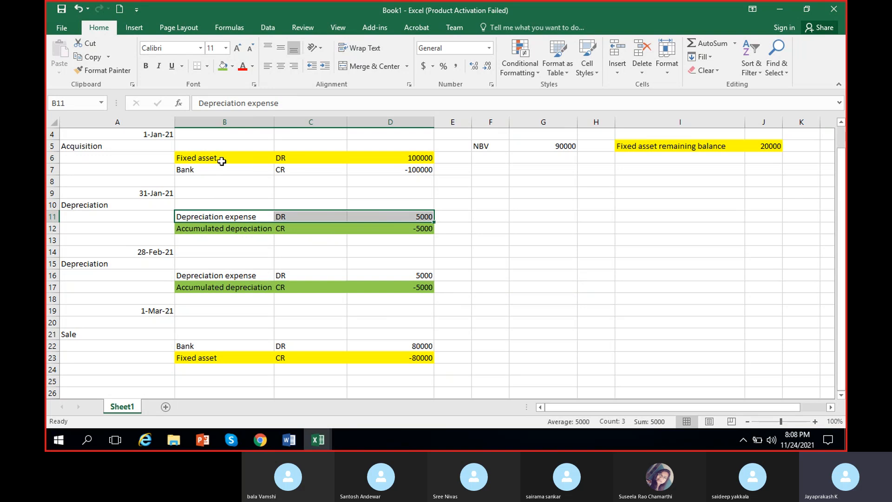
left_click_drag(230, 229, 414, 229)
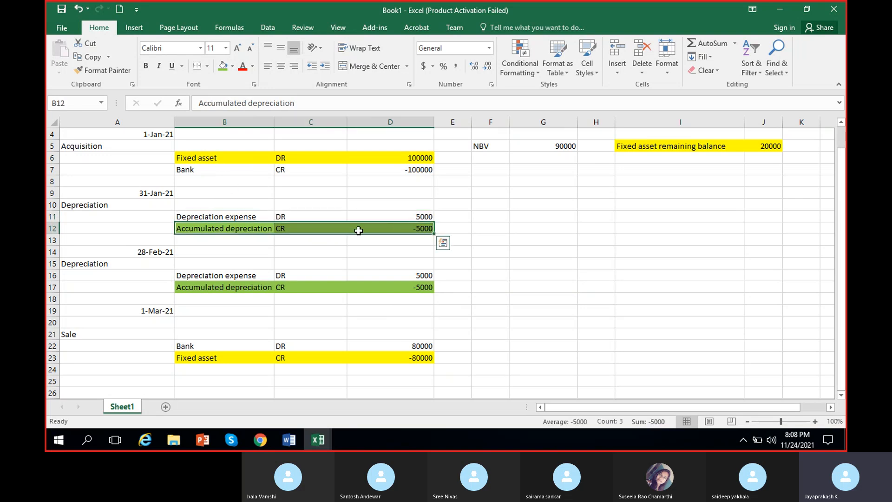
left_click_drag(219, 158, 408, 156)
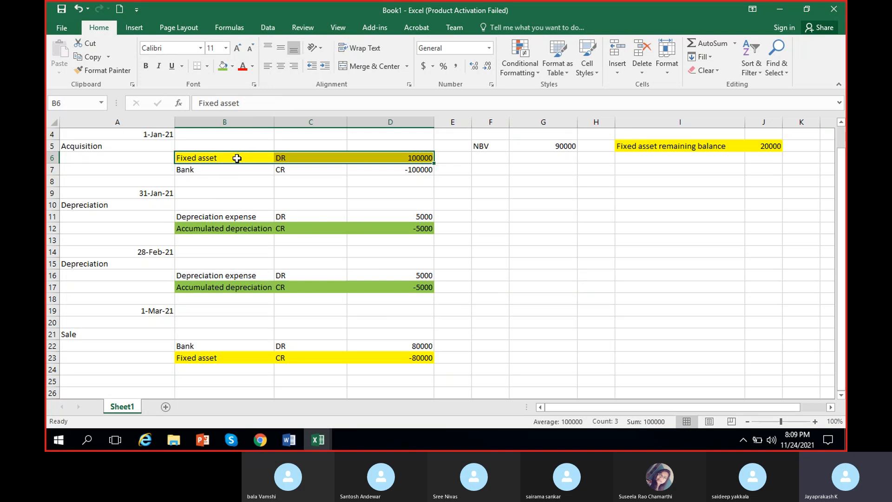
left_click_drag(236, 228, 408, 226)
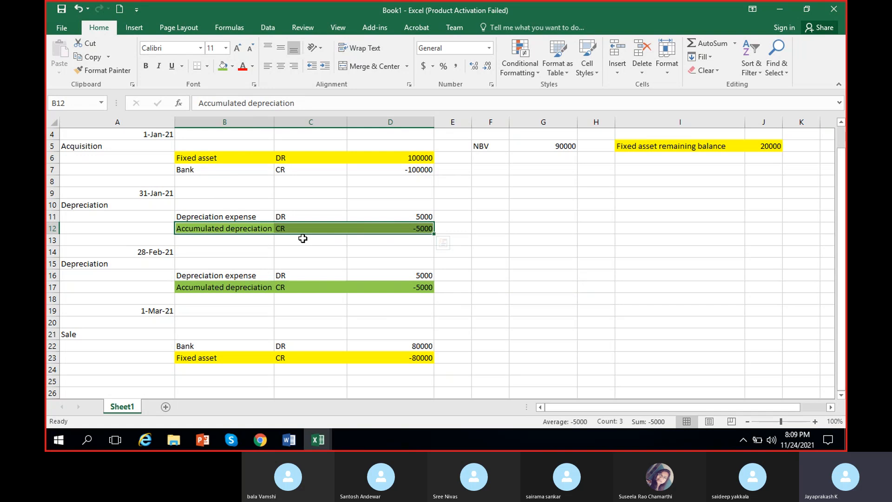
left_click_drag(244, 288, 409, 288)
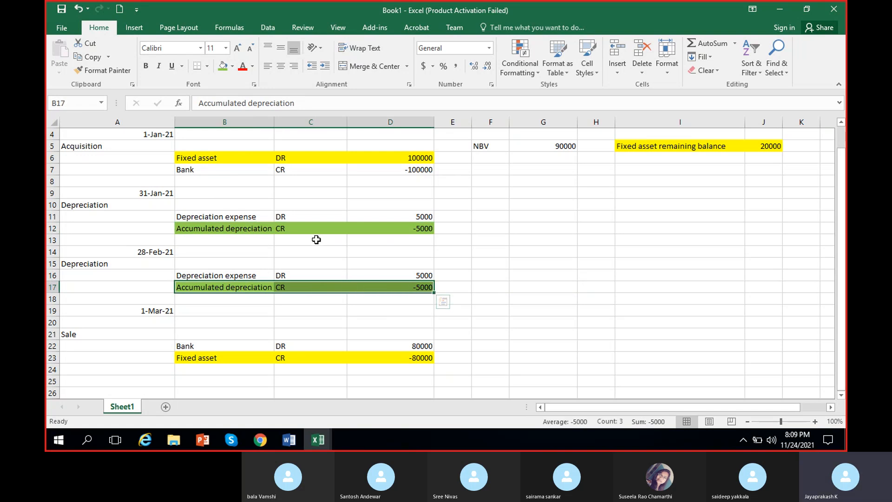
left_click_drag(234, 228, 398, 230)
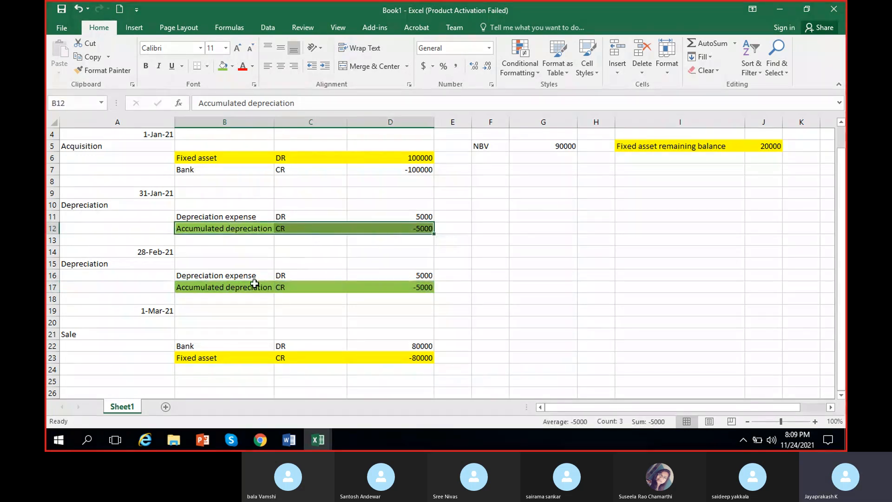
left_click(418, 289)
left_click(406, 230, "ctrl")
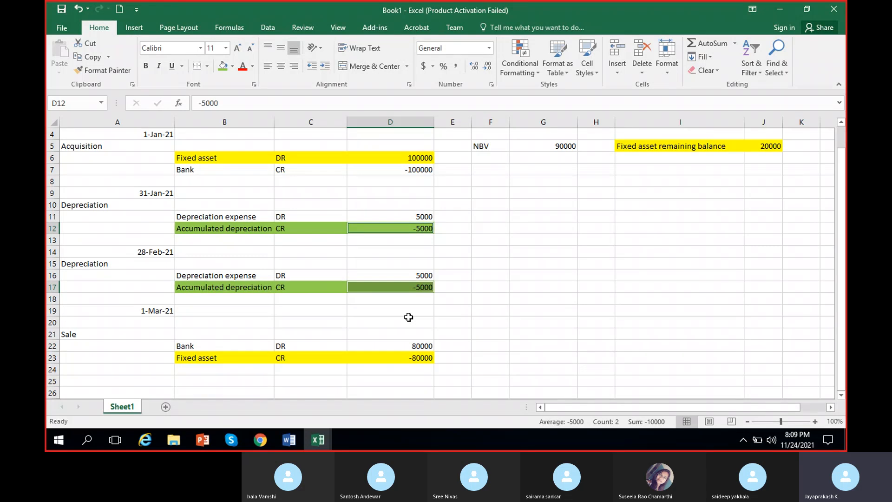
- Enter the label Accumulated depreciation - total in I10 and the amount -10000 in J10
left_click(625, 207)
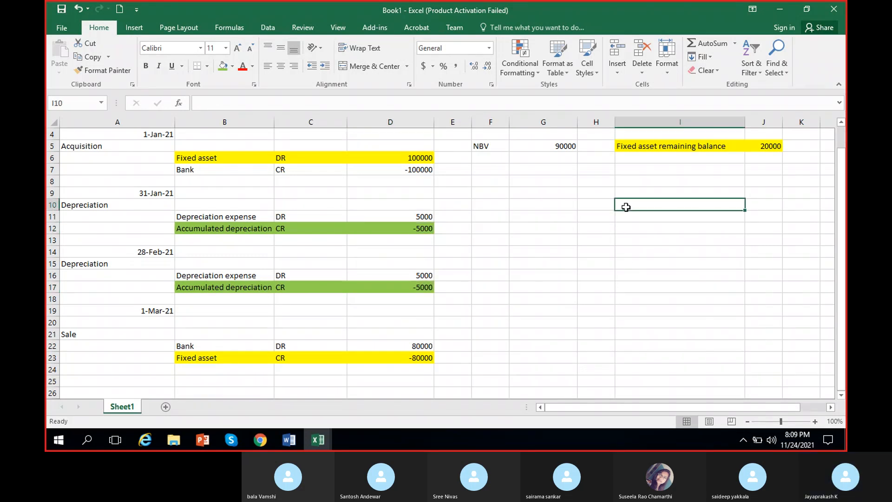
type("Accum")
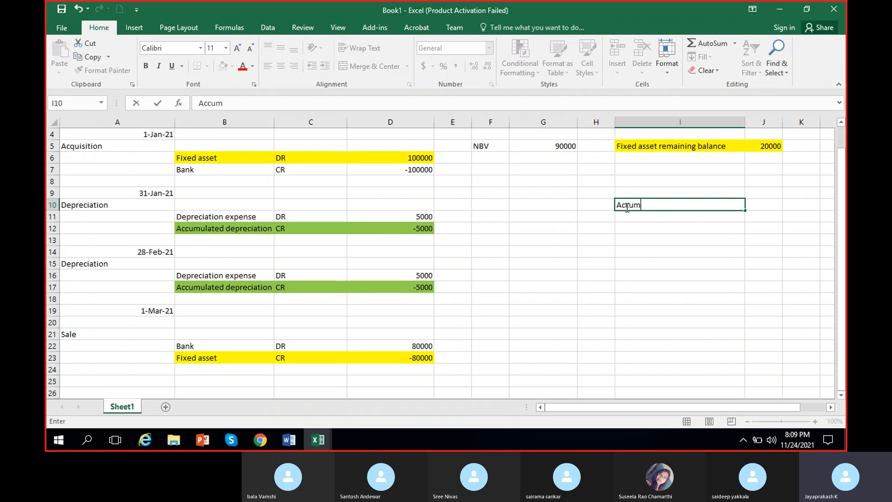
type("ted depreciation - total")
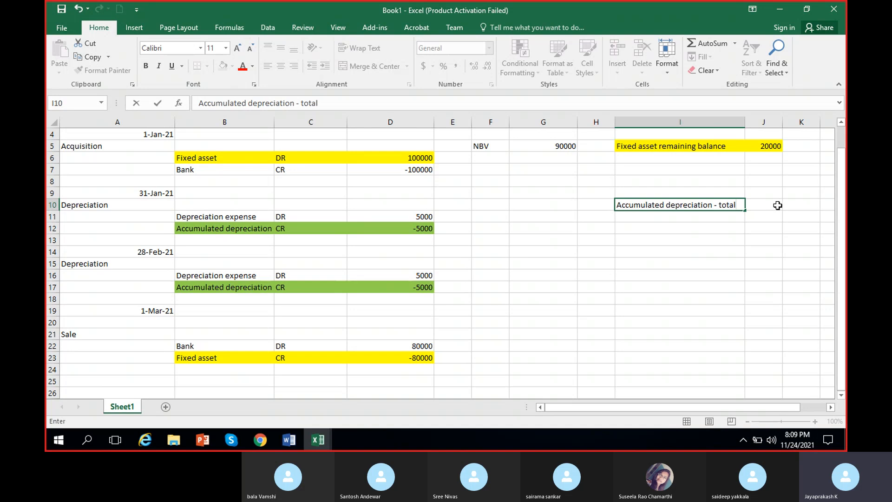
left_click(778, 206)
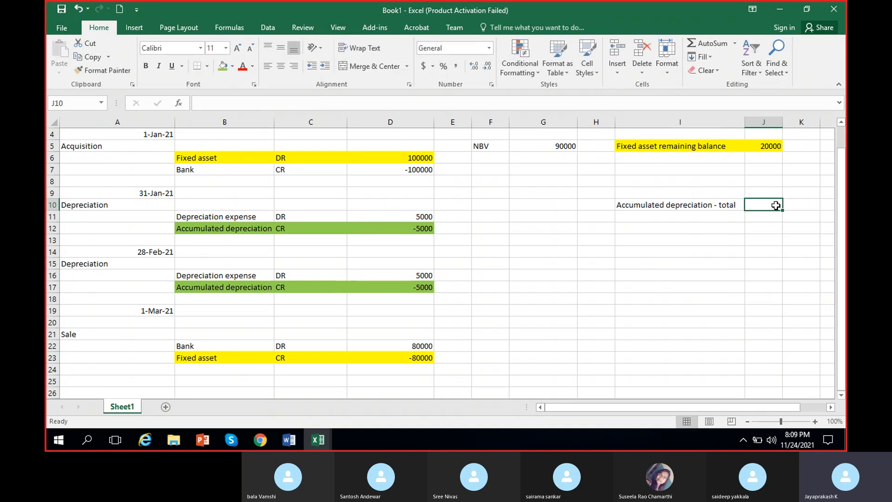
type("10000")
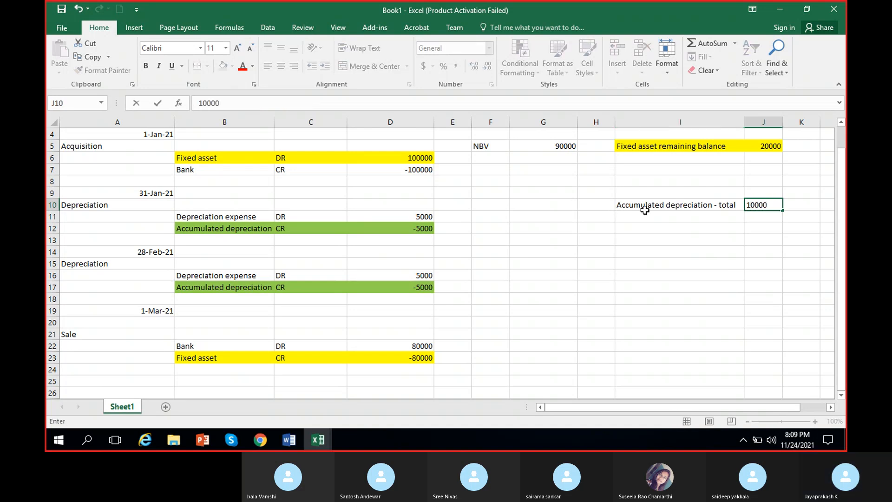
left_click(247, 102)
type(")")
left_click(197, 103)
type("(")
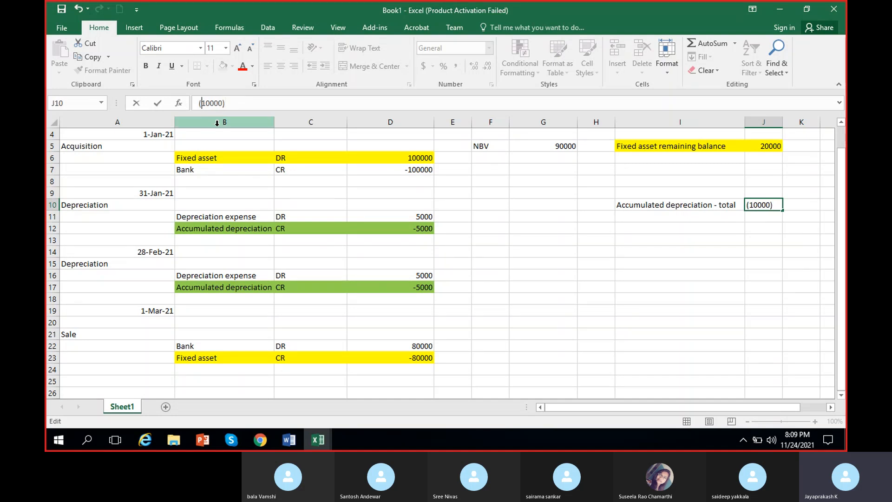
left_click(669, 241)
- Fill the accumulated depreciation total in I10:J10 with the same light green as the Accumulated depreciation lines
left_click_drag(683, 204, 762, 204)
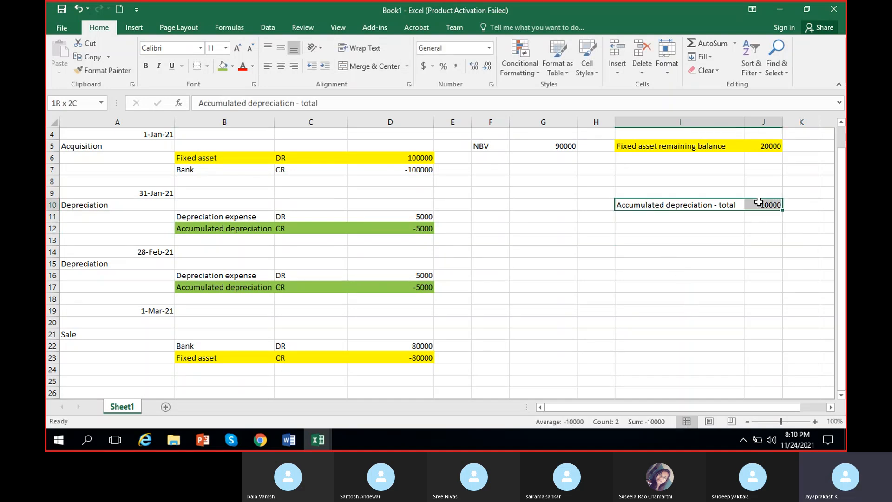
left_click(221, 67)
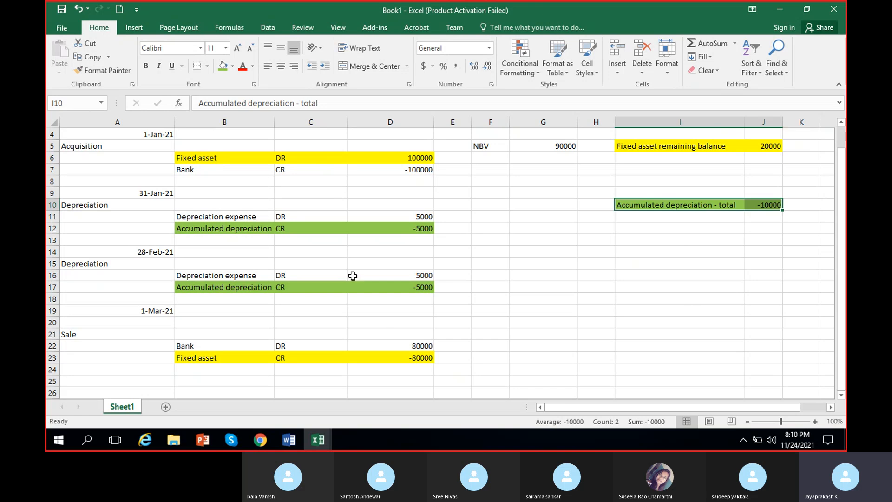
left_click(707, 205)
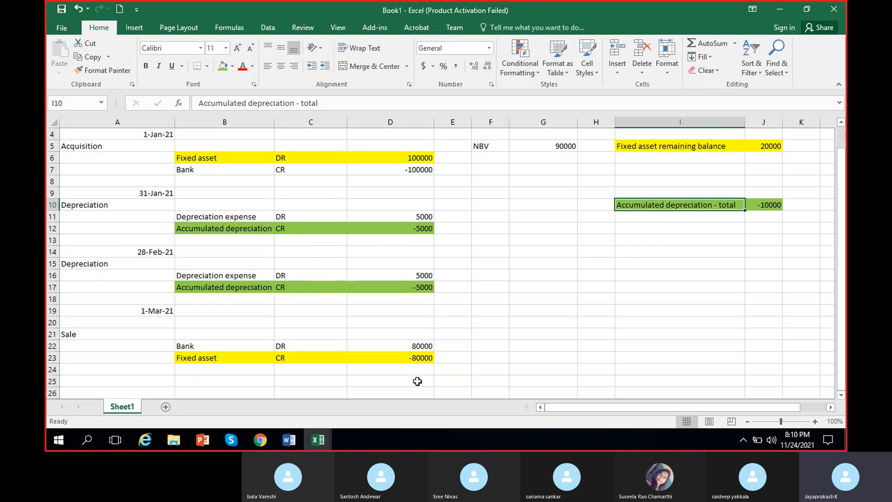
- Check the Fixed asset amounts in D6 and D23, and change the I5 label to Fixed asset - remaining balance
left_click(344, 156)
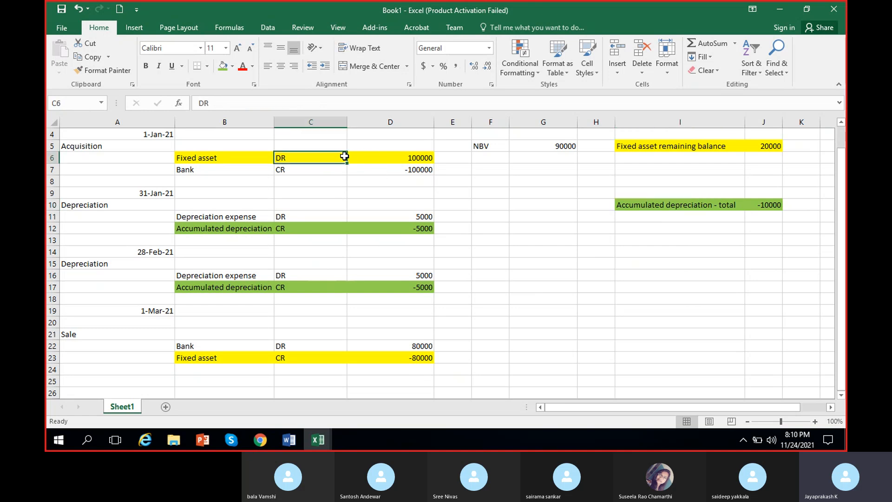
left_click(412, 155)
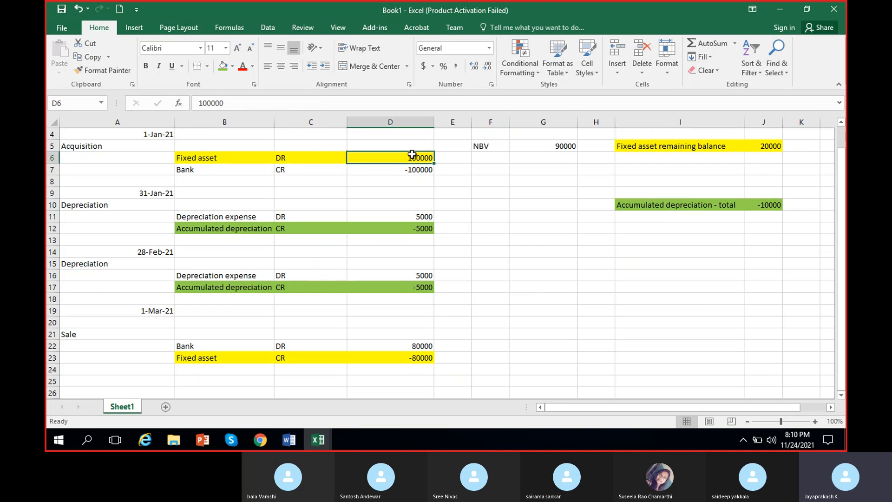
left_click(402, 355)
left_click_drag(694, 148, 775, 146)
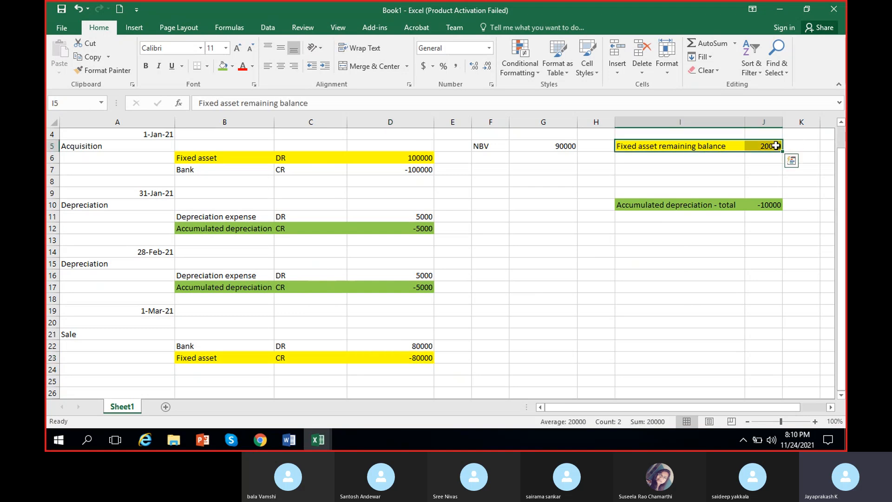
left_click(241, 103)
type("-")
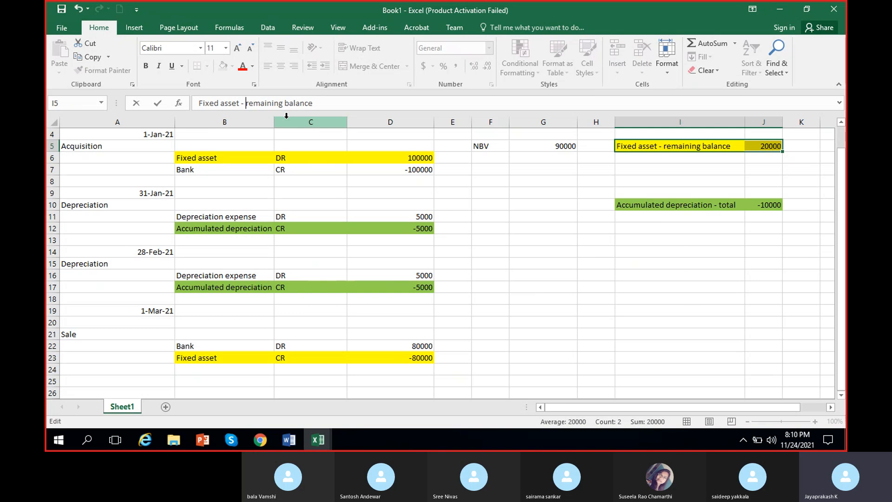
left_click(655, 205)
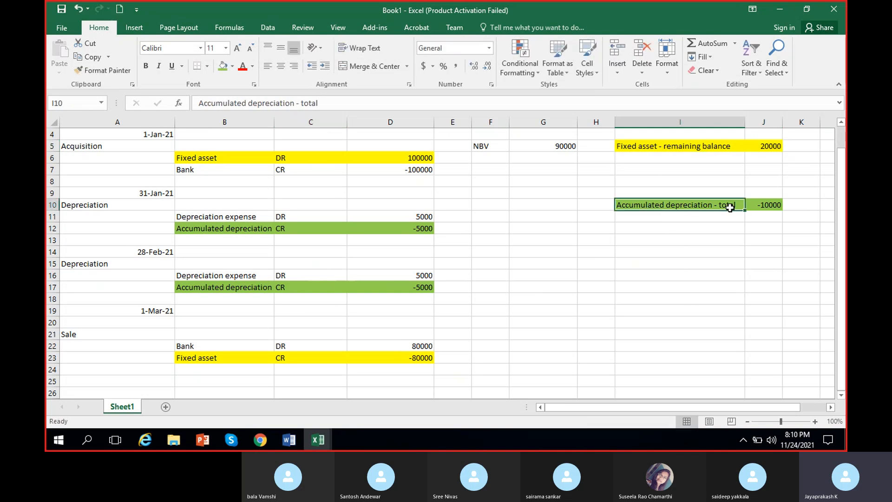
- Compare the Accumulated depreciation lines in rows 12 and 17 with the total in I10:J10
left_click(249, 228)
left_click(264, 290)
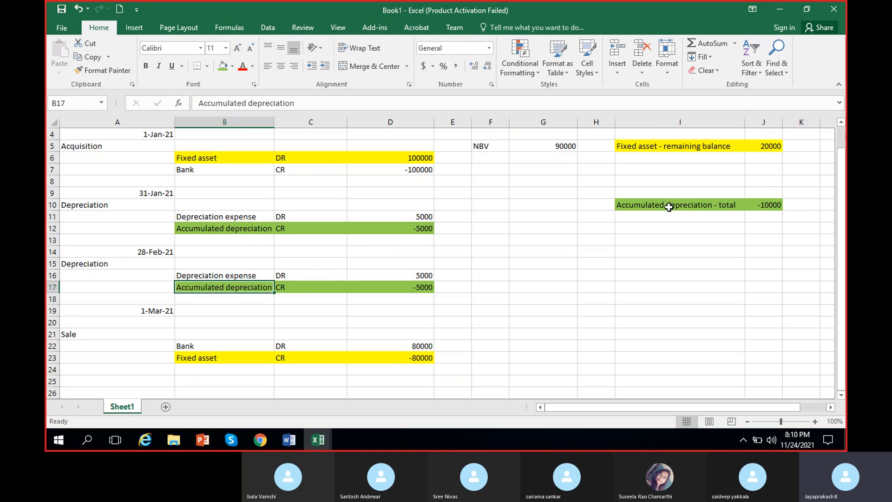
left_click_drag(669, 205, 772, 204)
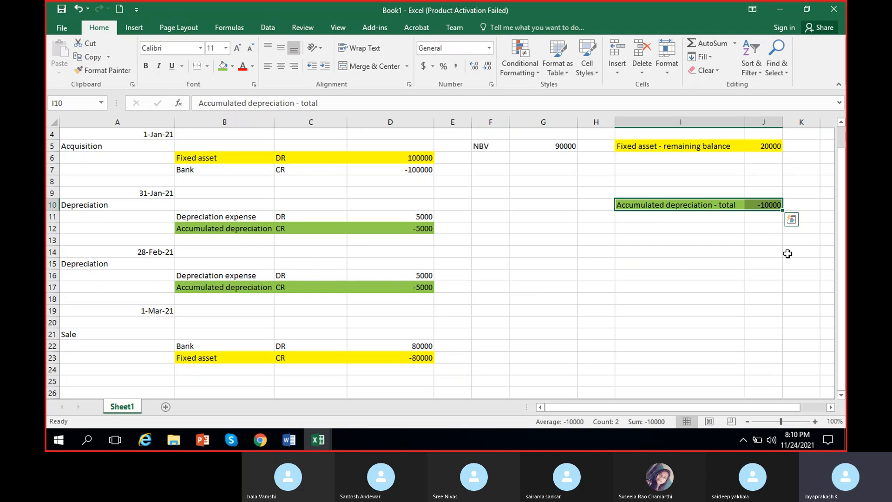
left_click(758, 205)
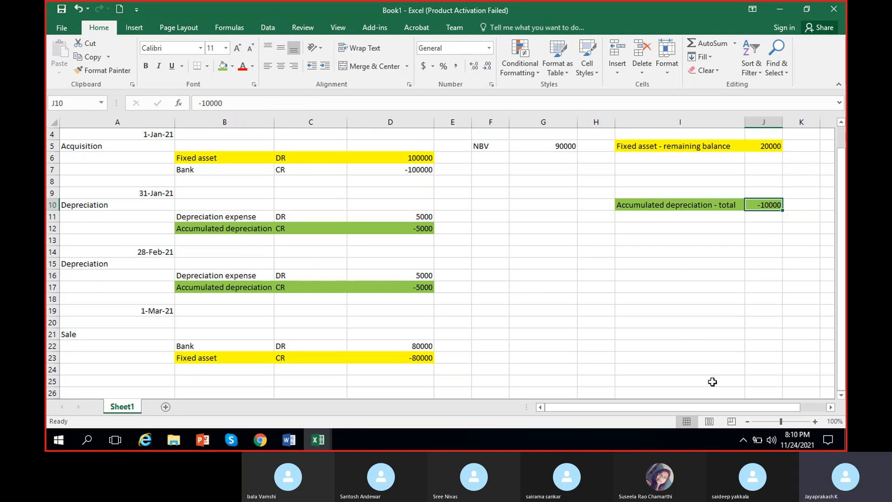
- Fill both Bank lines (B7:D7 and B22:D22) with light blue and review their amounts
left_click_drag(233, 171, 389, 166)
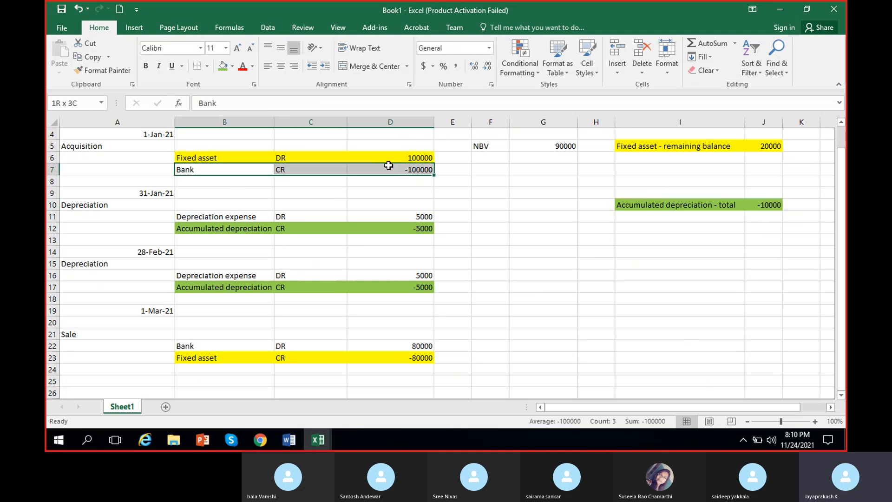
left_click(232, 66)
left_click(233, 67)
left_click(232, 68)
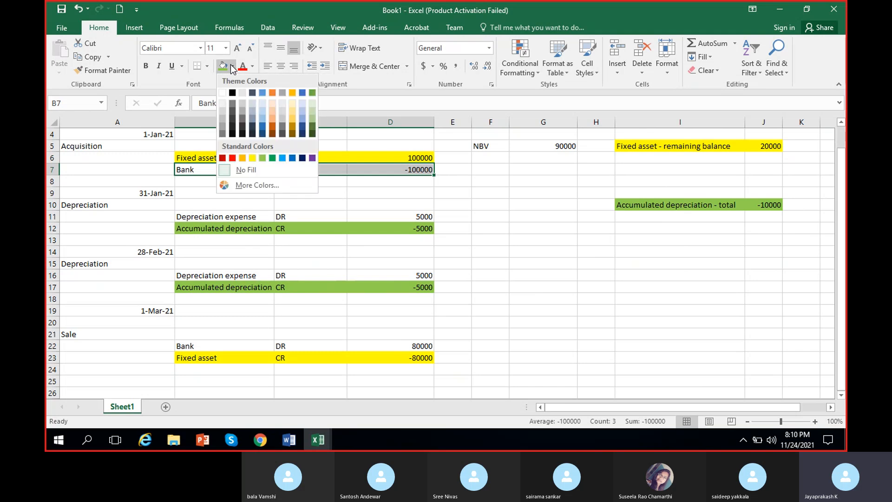
left_click(263, 118)
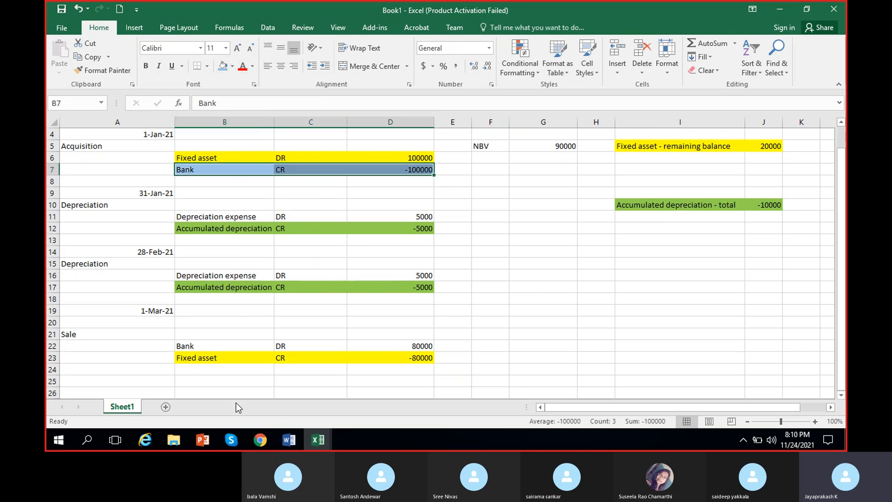
left_click_drag(201, 347, 380, 343)
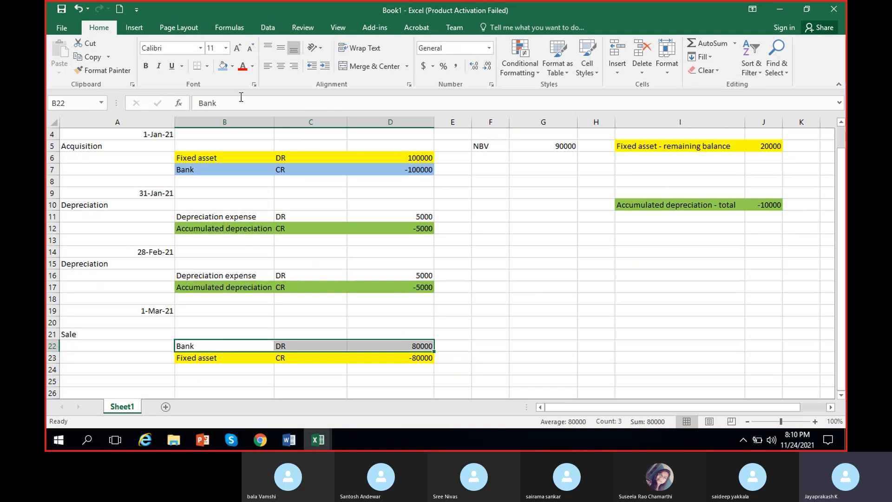
left_click(223, 66)
left_click(399, 345)
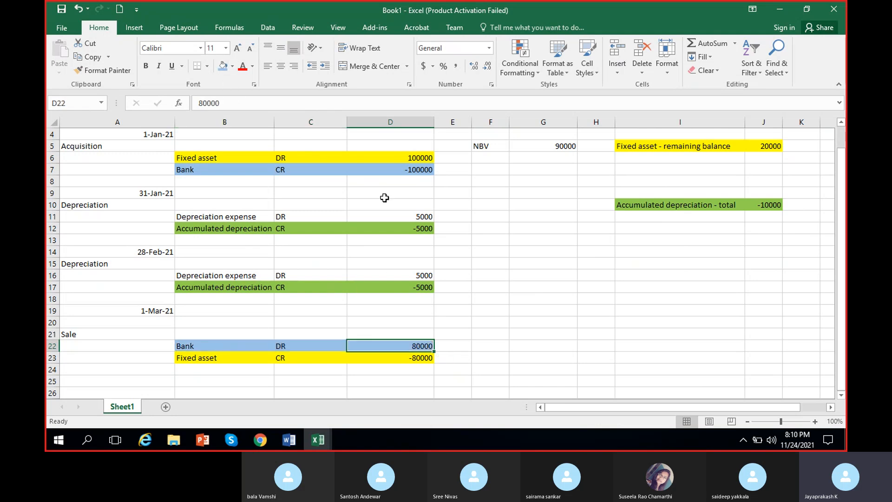
mouse_move(411, 170)
left_mouse_down()
mouse_move(418, 156)
mouse_move(417, 168)
left_mouse_up()
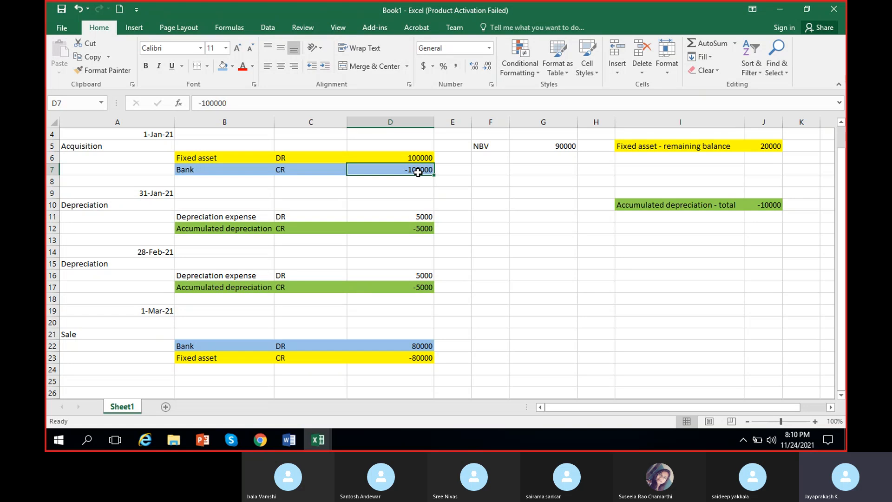
left_click_drag(244, 346, 405, 347)
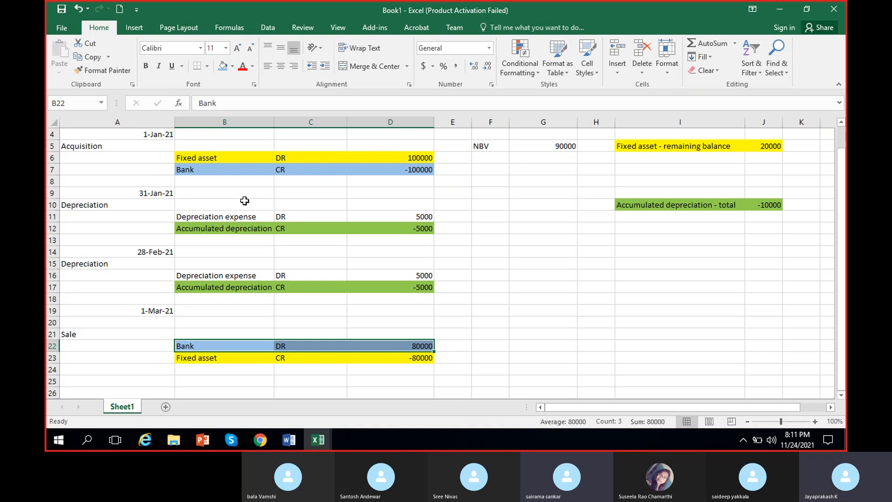
- Fill both Depreciation expense lines (B11:D11 and B16:D16) with dark orange and check their amounts
left_click_drag(238, 217, 387, 214)
left_click_drag(228, 275, 395, 277, "ctrl")
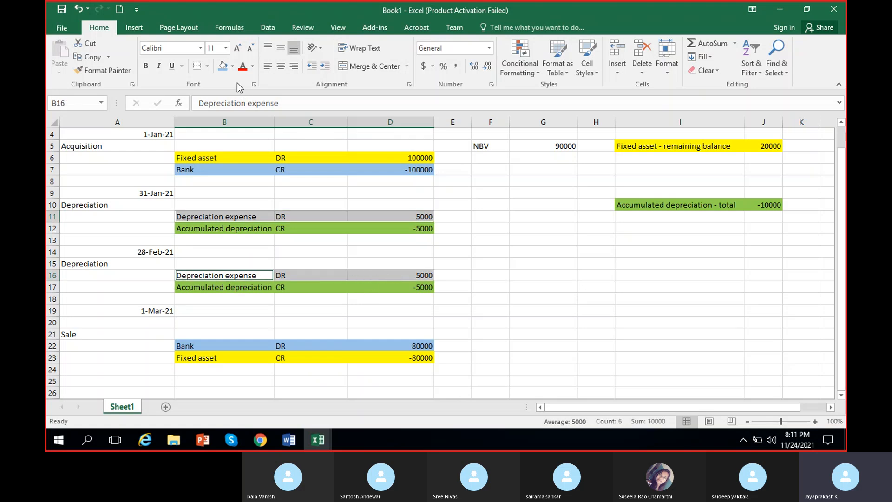
left_click(232, 65)
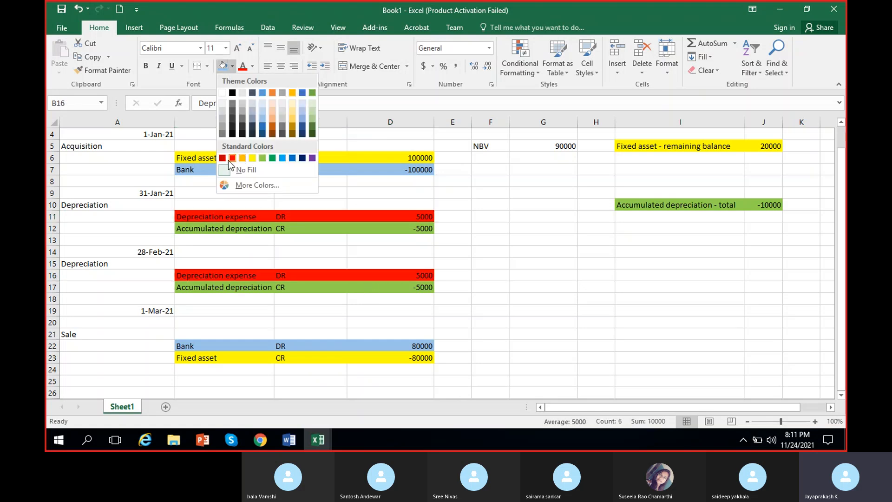
left_click(275, 125)
left_click(284, 216)
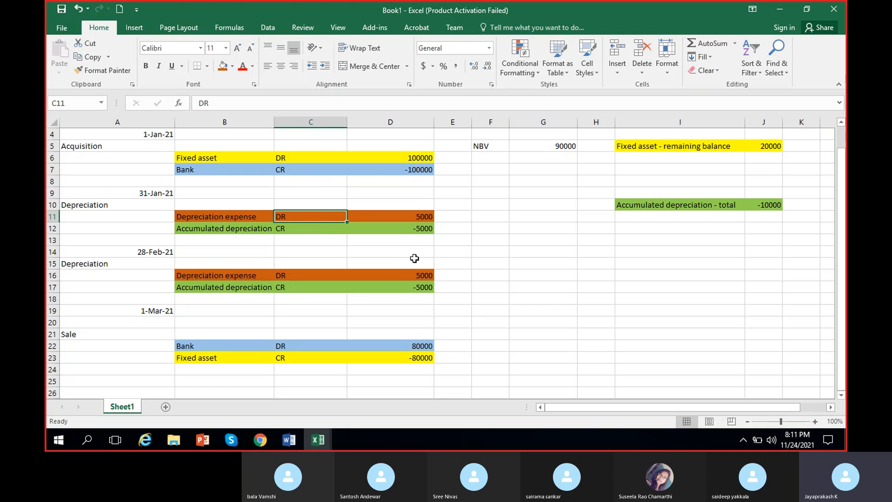
left_click(420, 216)
left_click(415, 276)
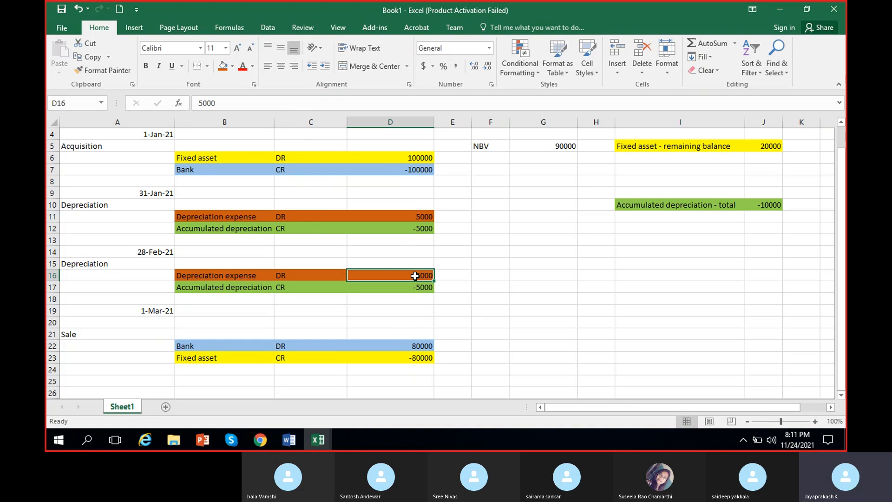
- Add a journal line in row 26 with Loss on sale of fixed asset, DR and an amount of 10000
left_click(428, 216)
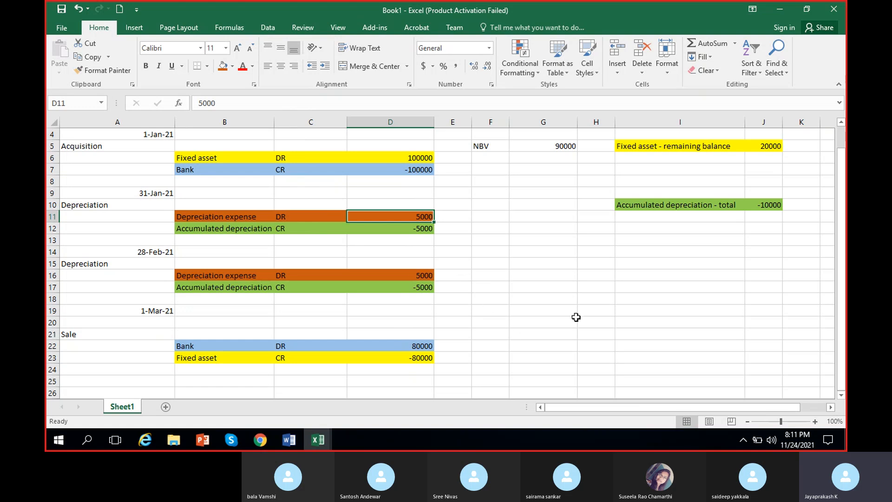
scroll(576, 317, "down", 1)
left_click(198, 359)
type("L")
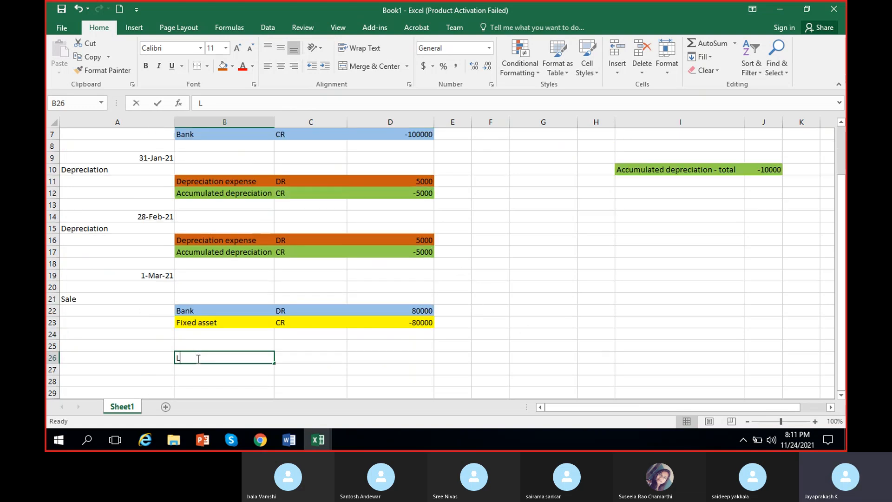
type("oss o")
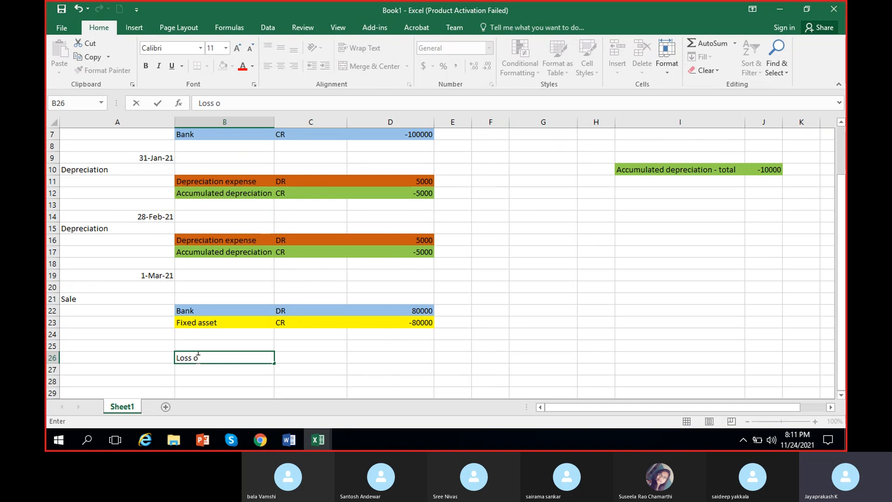
type("n sale of fixed asset")
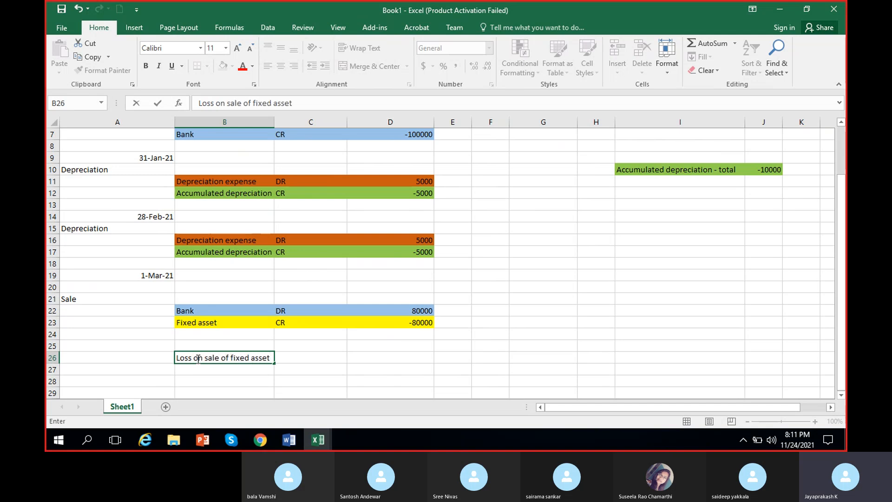
left_click(306, 359)
type("DR")
left_click(365, 356)
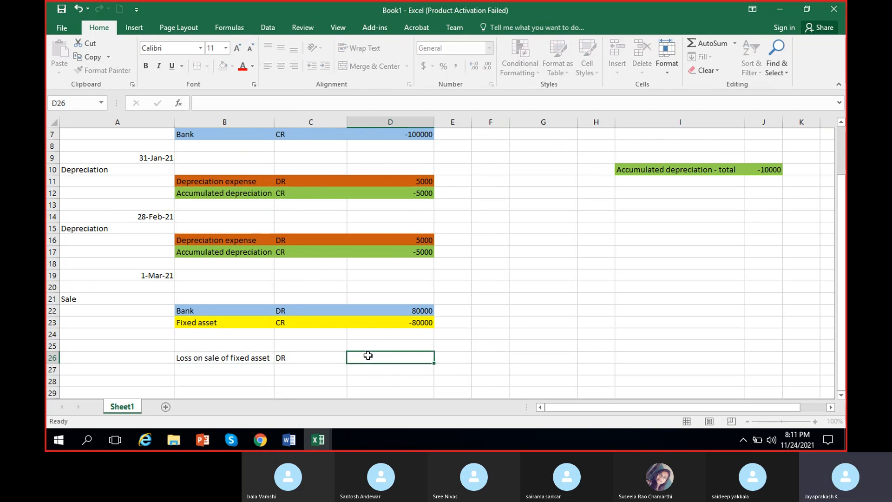
type("10000")
left_click(291, 356)
left_click(350, 356)
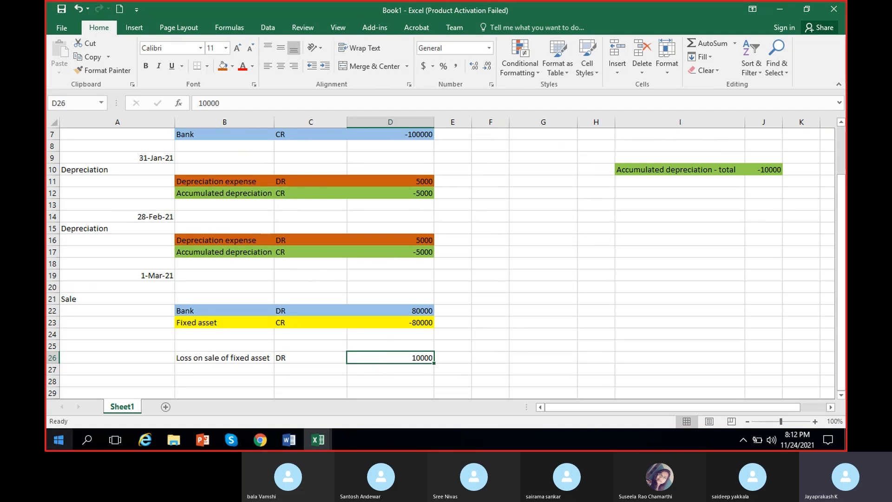
- Check the Accumulated depreciation total in I10:J10 and copy the Accumulated depreciation label from B17 to B27
scroll(686, 193, "up", 1)
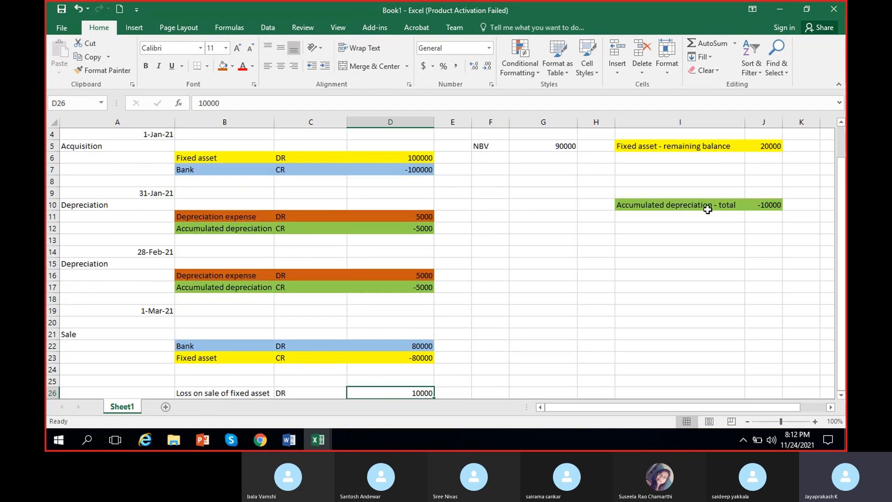
left_click(767, 205)
left_click_drag(722, 203, 767, 205)
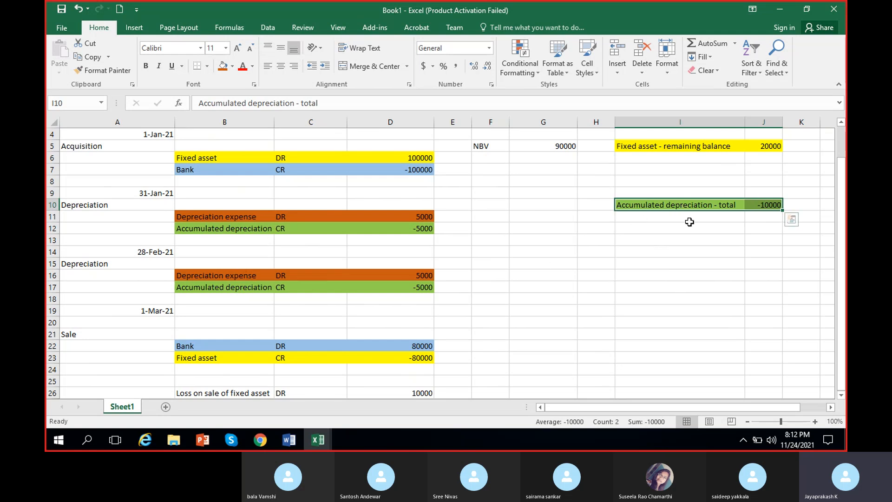
scroll(688, 221, "down", 1)
left_click(235, 254)
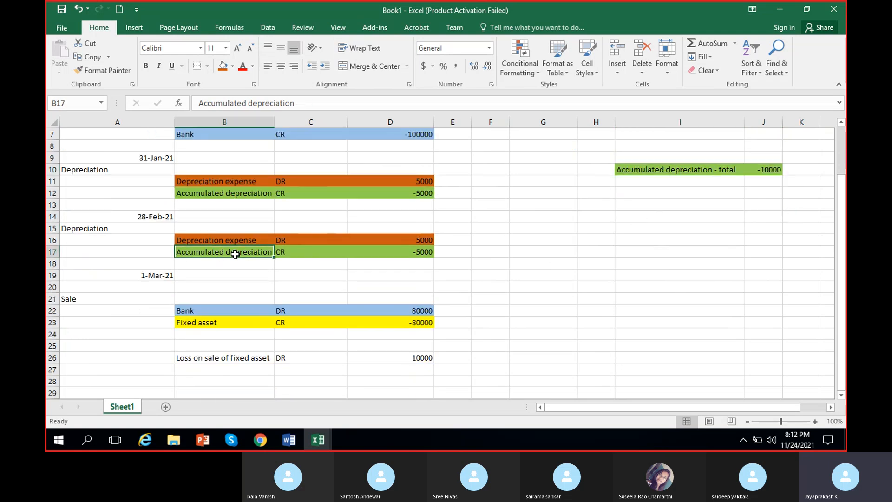
key("ctrl+c")
scroll(235, 254, "down", 1)
left_click(238, 334)
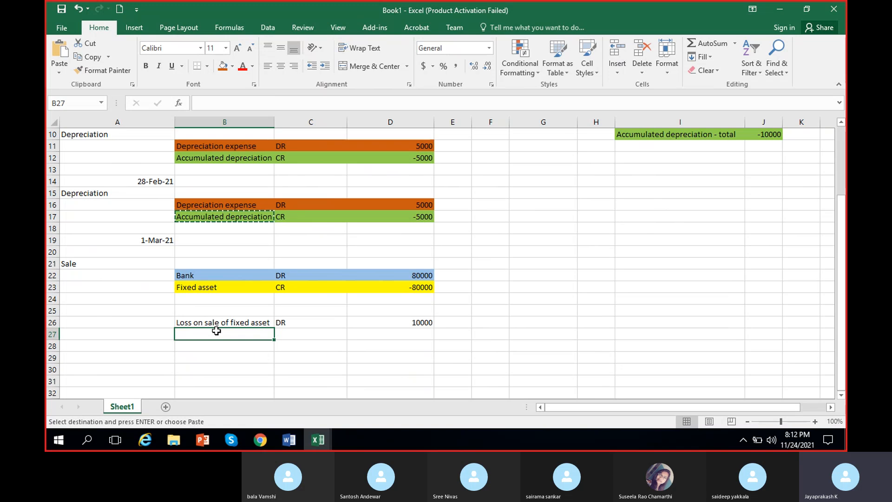
key("ctrl+v")
- Enter DR in C27 and 10000 in D27, and fill B27:D27 with light green
left_click(310, 332)
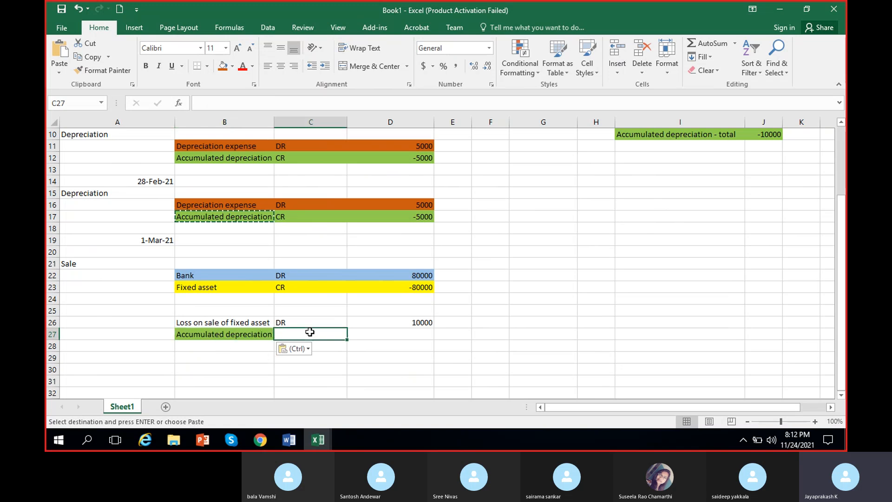
type("DR")
left_click(387, 334)
type("10000")
left_click_drag(260, 334, 381, 335)
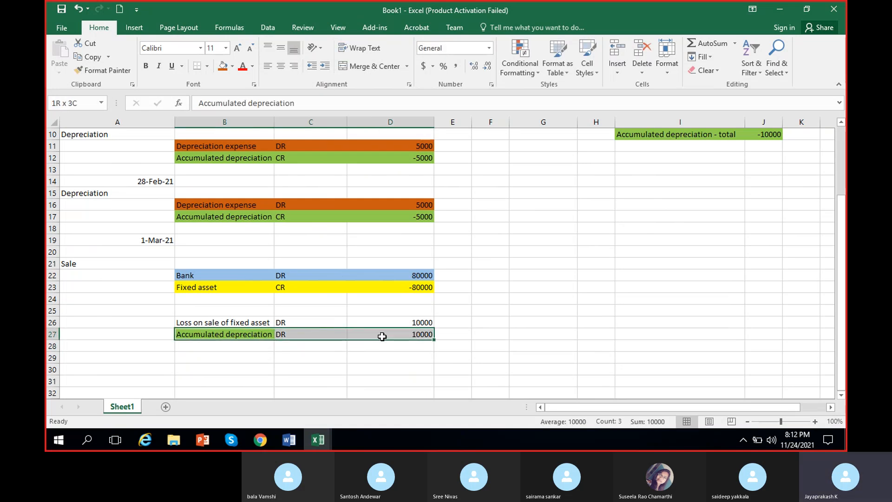
left_click(232, 66)
left_click(262, 158)
left_click(250, 348)
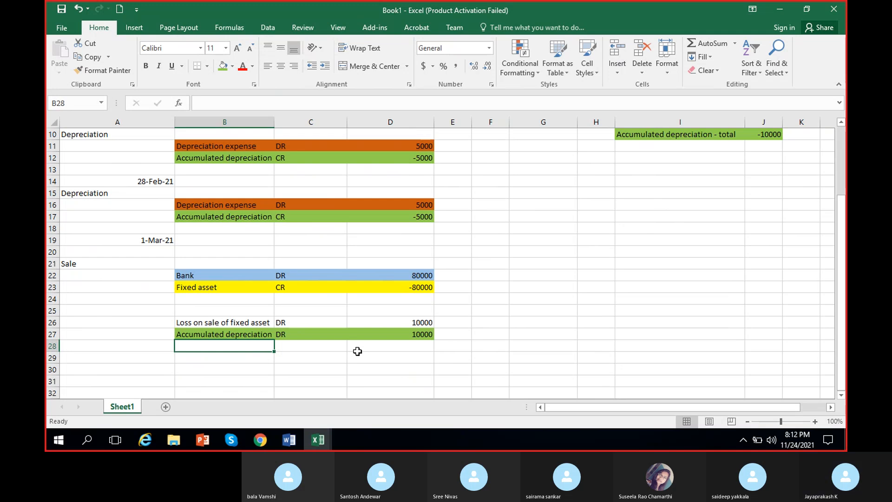
- Check the two debit amounts in D26:D27 and enter Fixed asset in B28 with CR in C28
left_click_drag(403, 323, 408, 335)
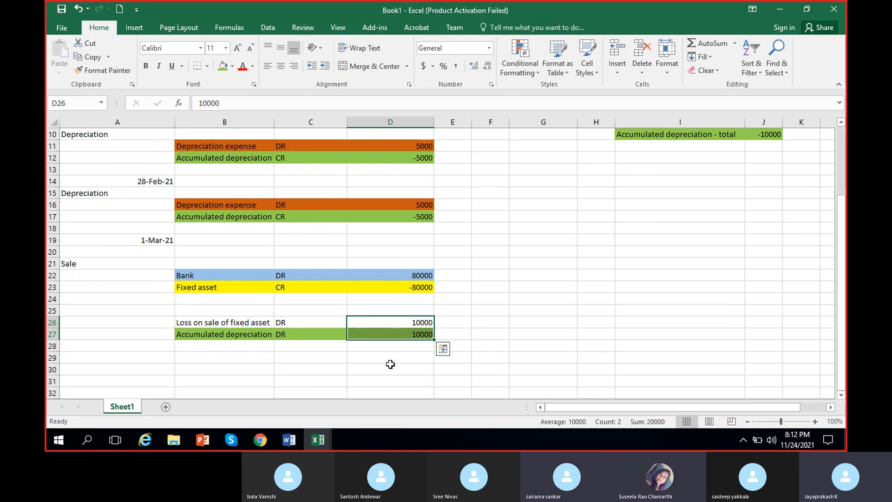
scroll(390, 364, "up", 2)
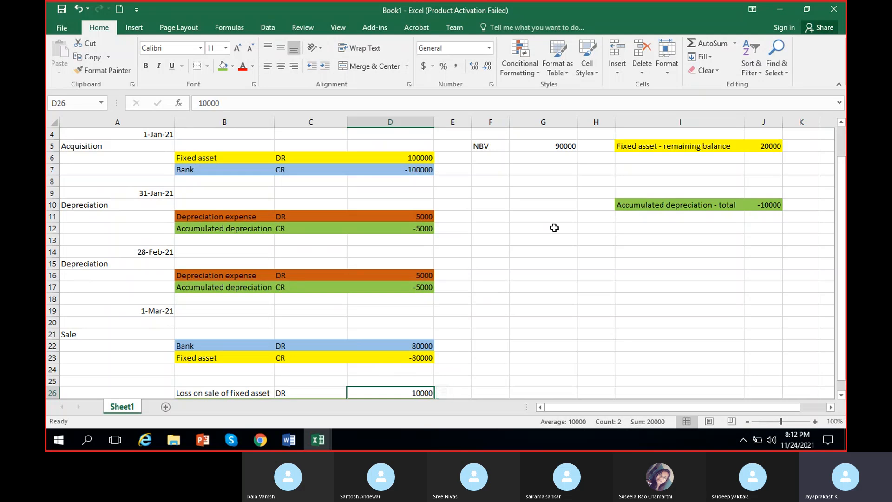
scroll(223, 348, "down", 3)
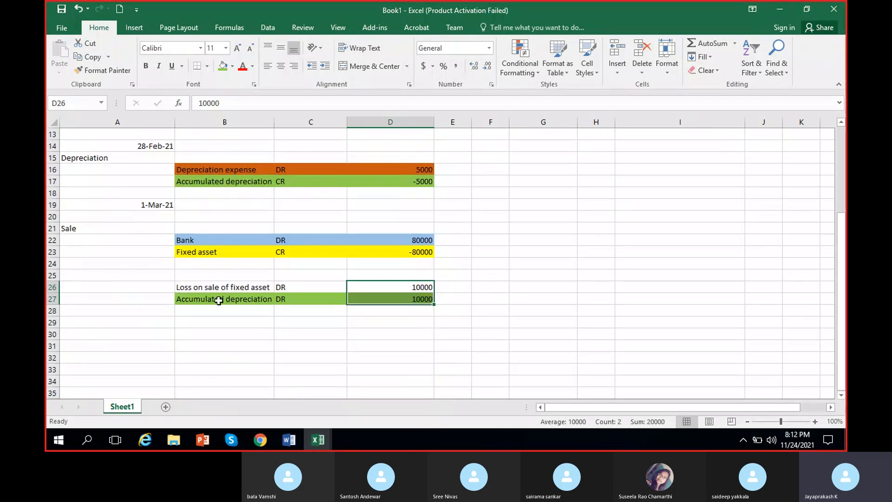
left_click(207, 312)
type("Fixed asset")
left_click(297, 308)
type("C")
- Enter (20000) as the credit amount in D28 and fill B28:D28 with yellow
left_click(427, 310)
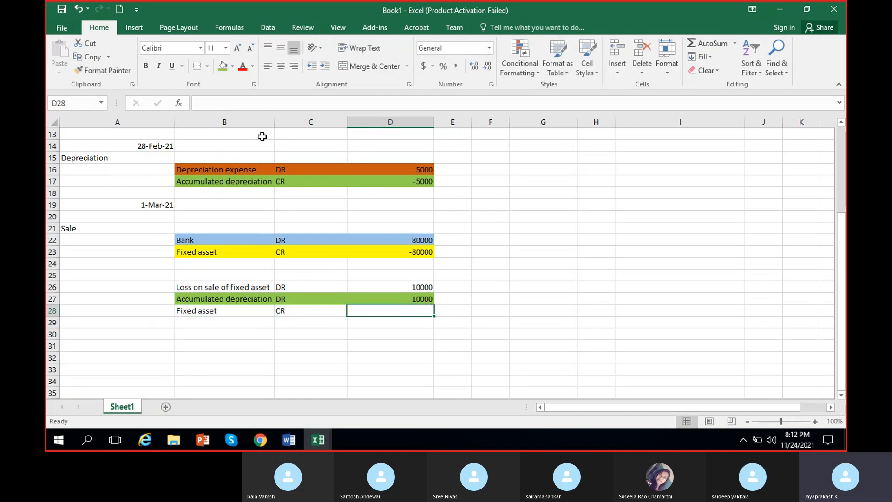
left_click(251, 104)
type("20000")
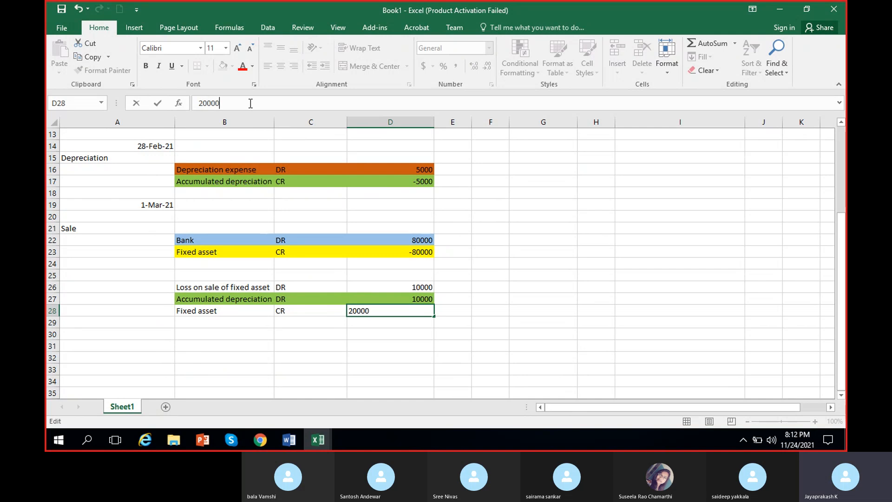
type(")")
left_click(200, 103)
type("(")
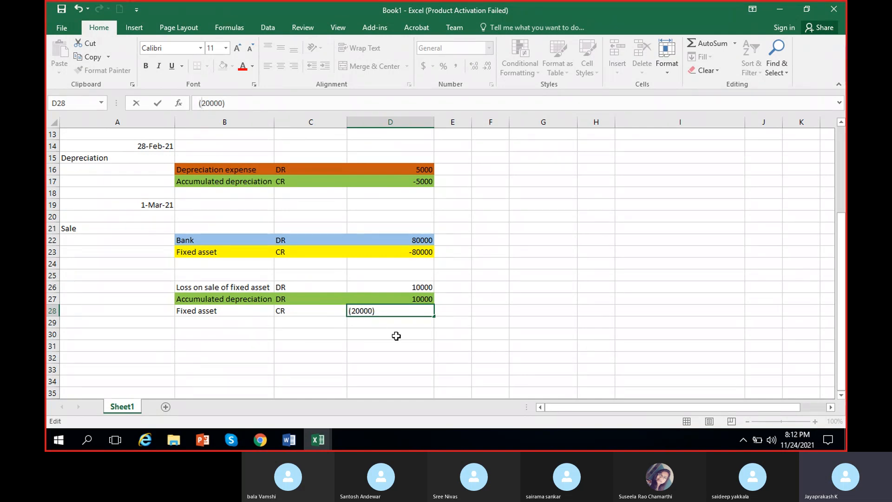
key("Return")
left_click_drag(224, 312, 379, 311)
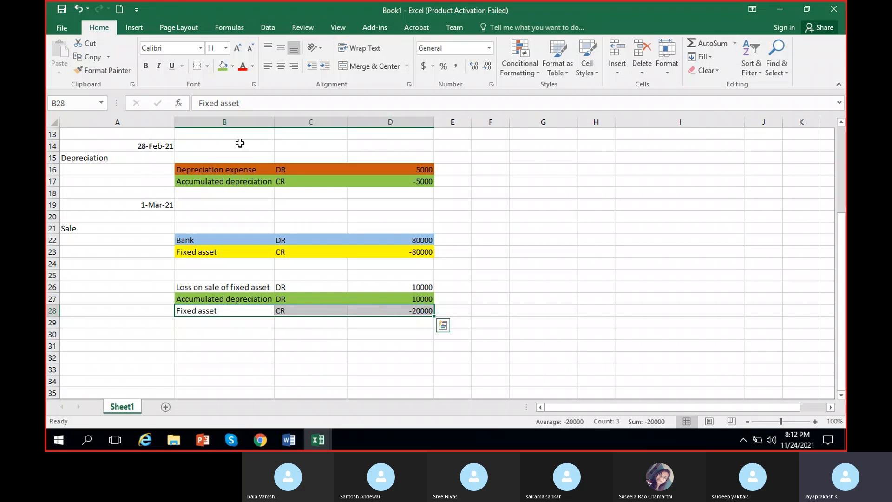
left_click(232, 66)
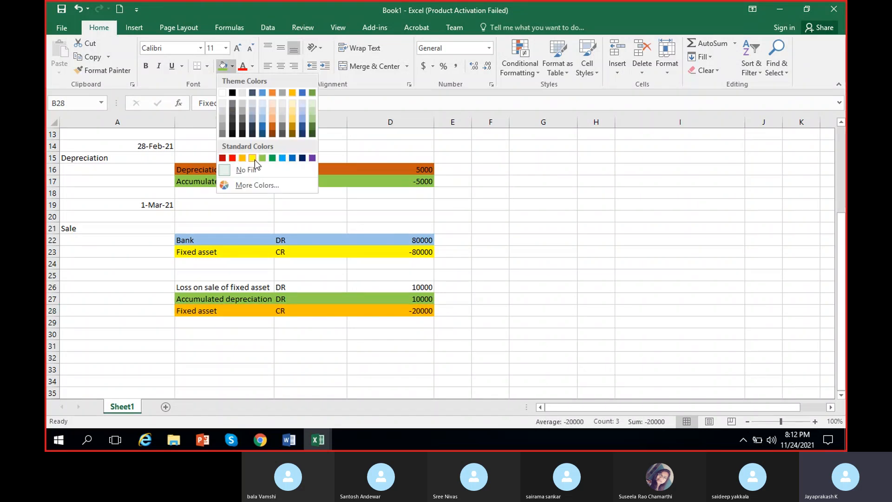
left_click(253, 158)
left_click(556, 285)
- Check the combined sum of the Fixed asset amounts in D6, D23 and D28 against the journal entries
scroll(556, 284, "up", 2)
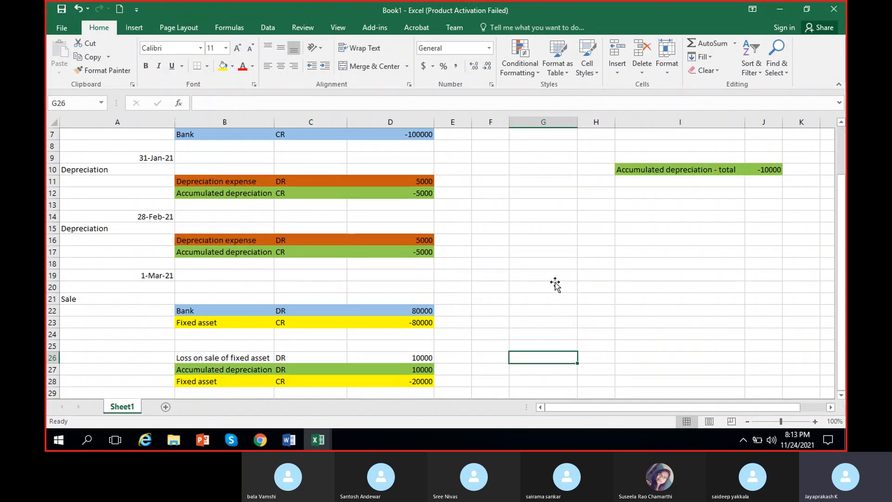
scroll(555, 285, "up", 2)
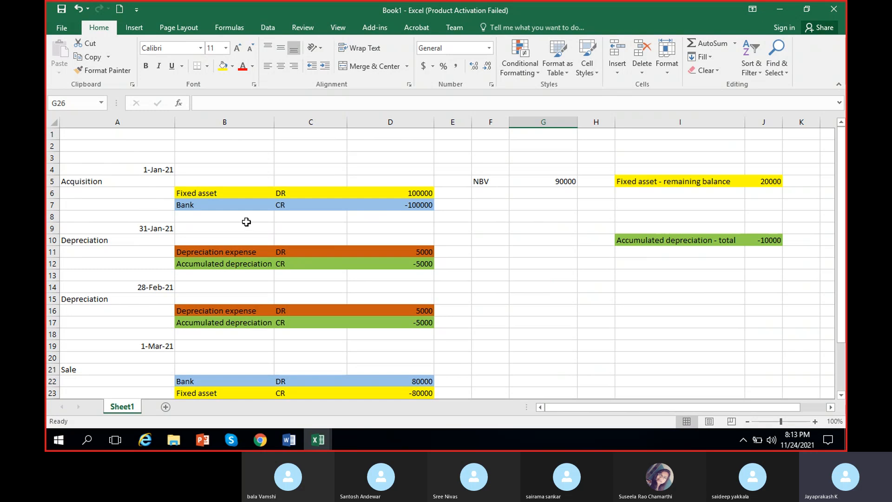
left_click(419, 191)
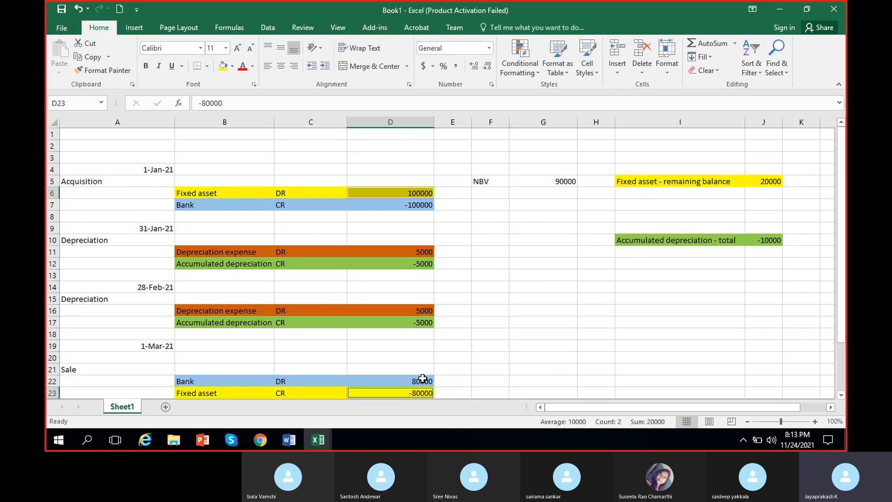
scroll(420, 376, "down", 1)
scroll(416, 353, "down", 3)
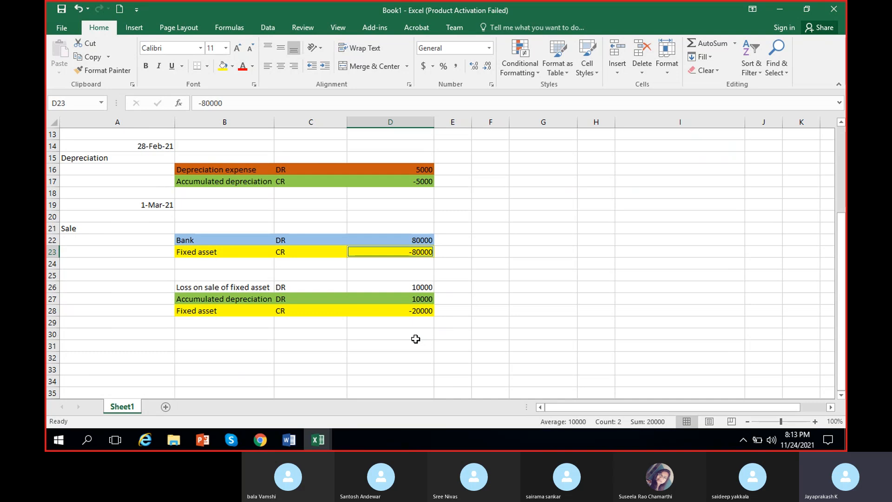
left_click(424, 310, "ctrl")
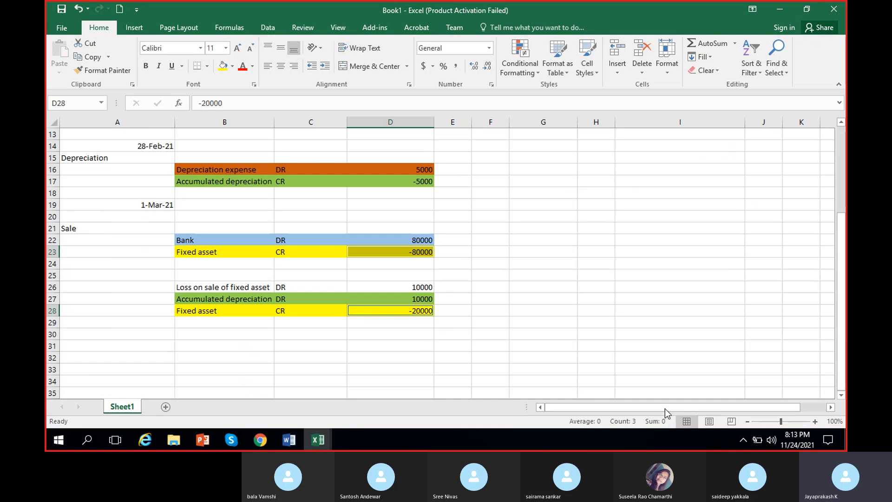
scroll(419, 346, "up", 4)
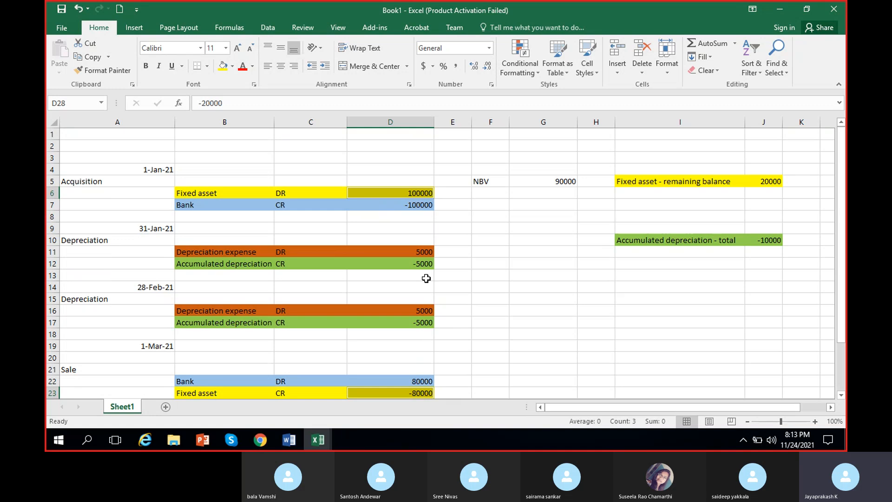
scroll(426, 278, "down", 1)
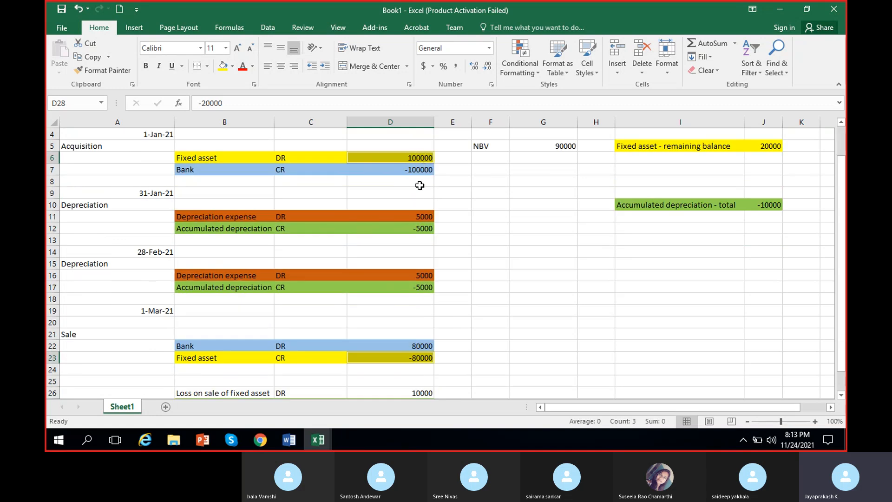
scroll(409, 269, "down", 2)
scroll(412, 200, "up", 3)
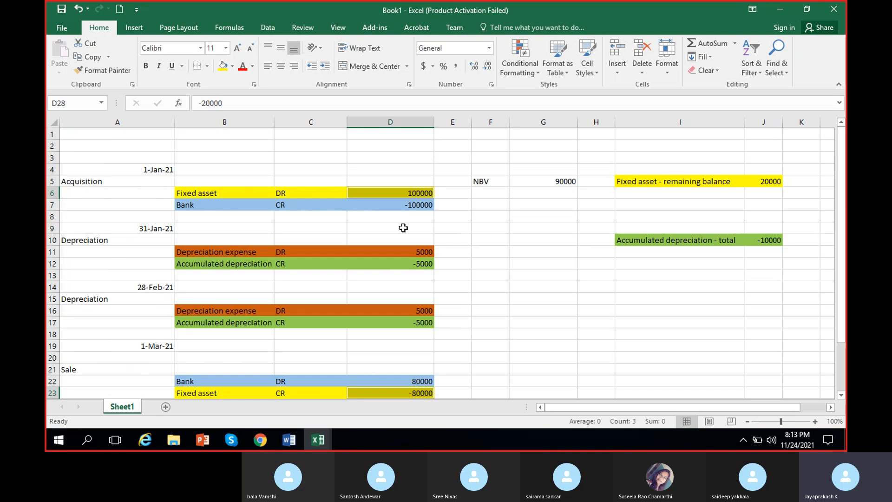
scroll(403, 228, "down", 3)
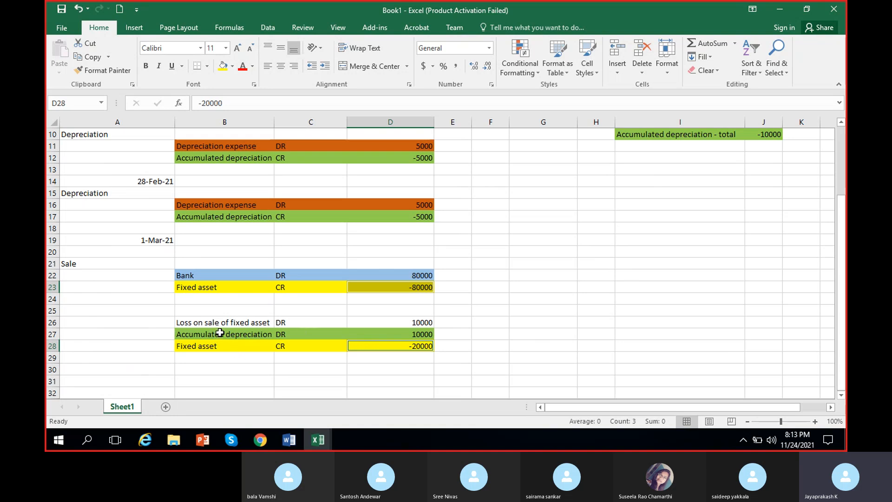
- Compare the Accumulated depreciation lines in rows 12 and 27, and review the Fixed asset amounts in D28 and D6
left_click(207, 158)
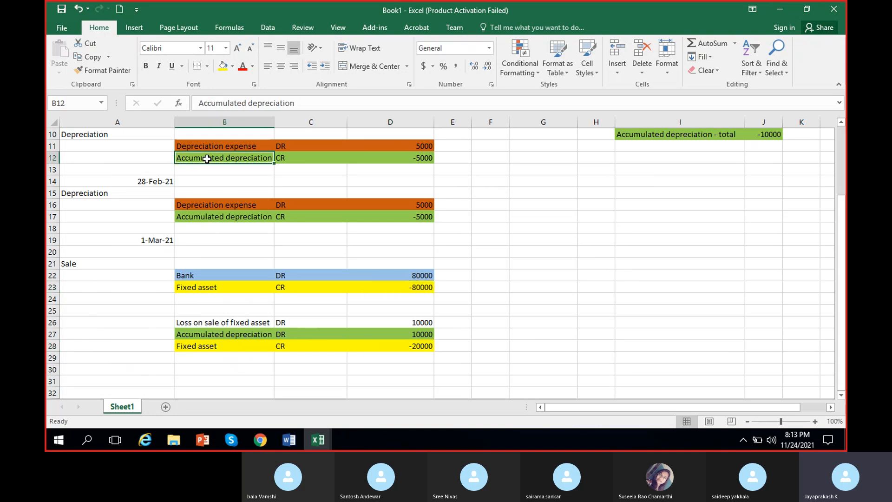
left_click_drag(258, 334, 387, 336)
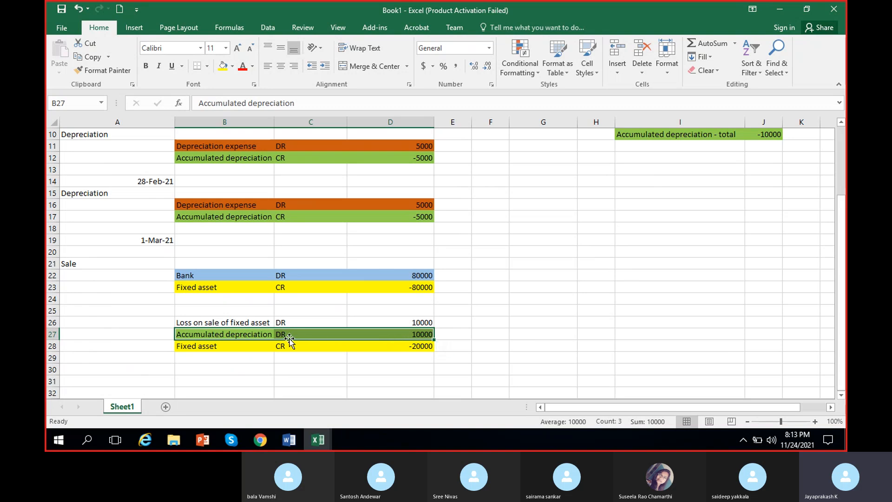
left_click(409, 334)
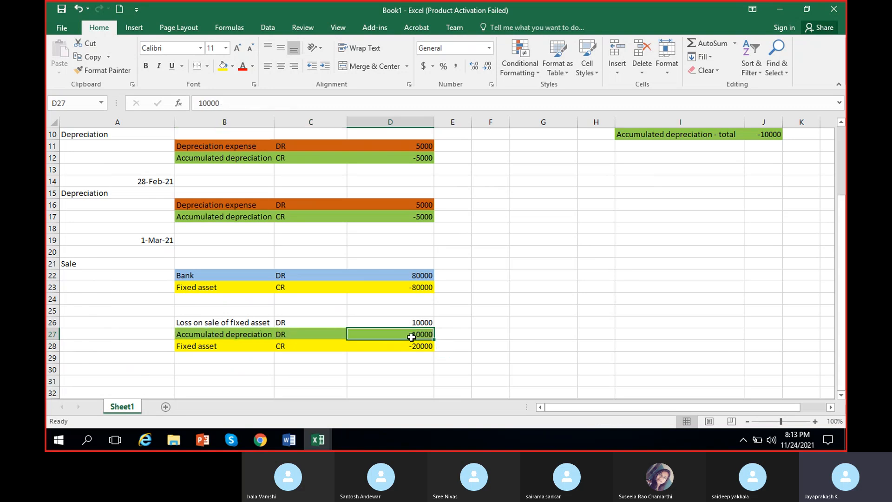
left_click(415, 346)
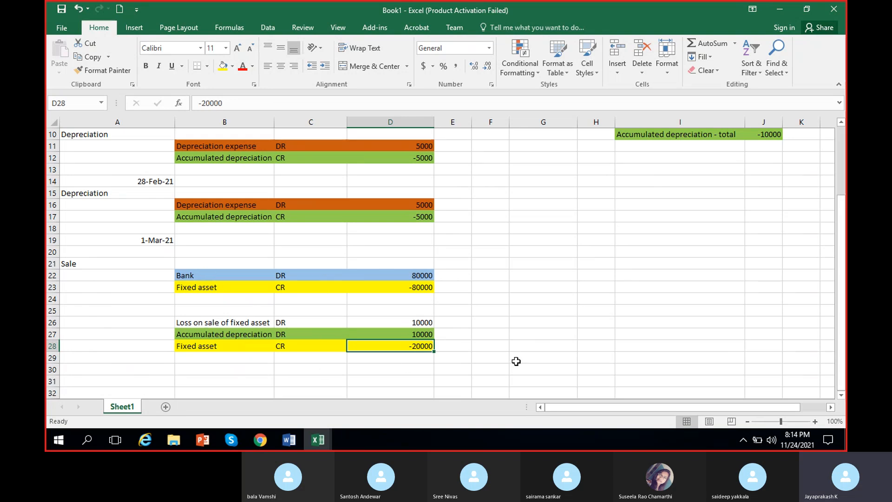
scroll(424, 303, "up", 3)
left_click(420, 191)
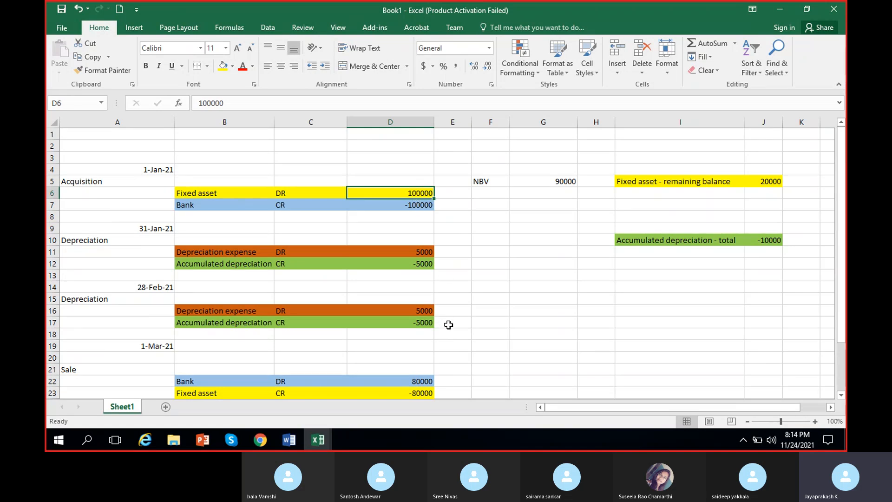
- Check the combined sum of Fixed asset amounts D6, D23 and D28, and of Accumulated depreciation amounts D12, D17 and D27
scroll(442, 314, "down", 2)
left_click(423, 320)
left_click(421, 381, "ctrl")
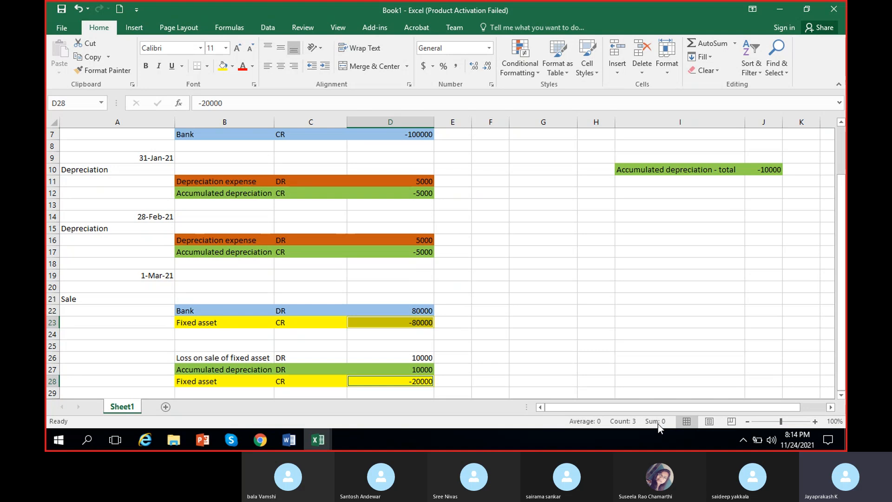
left_click(426, 190)
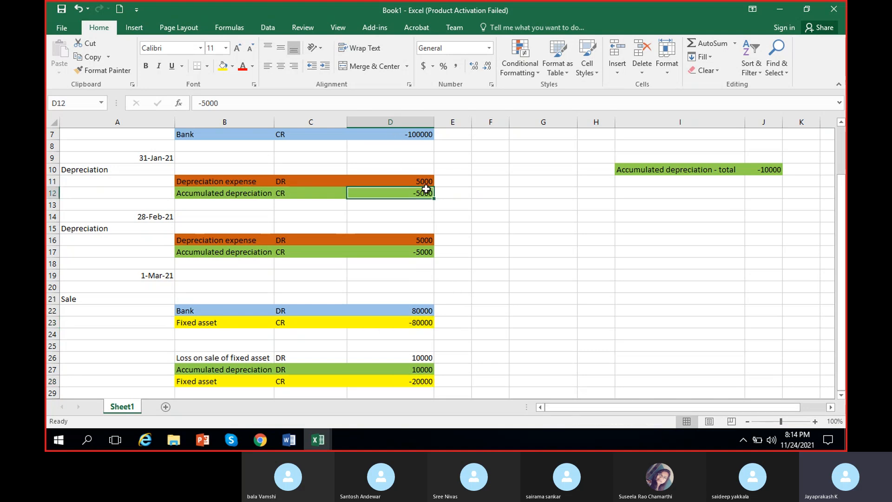
left_click(424, 250, "ctrl")
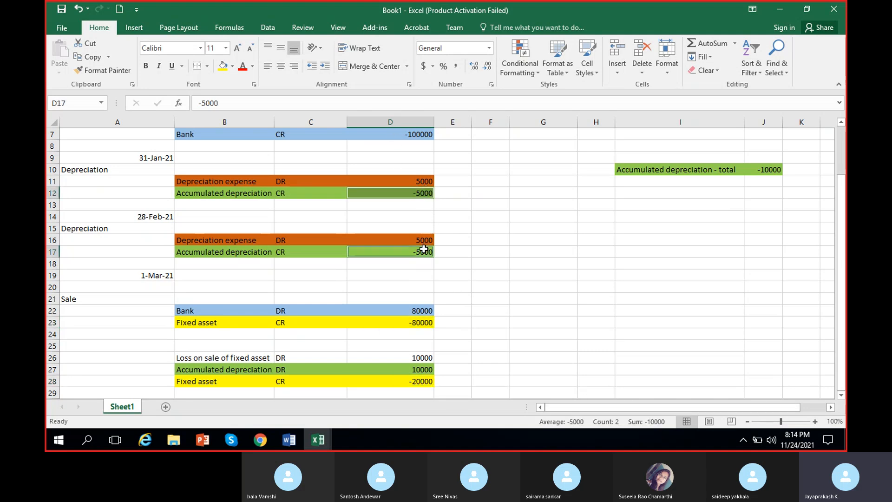
left_click(422, 368, "ctrl")
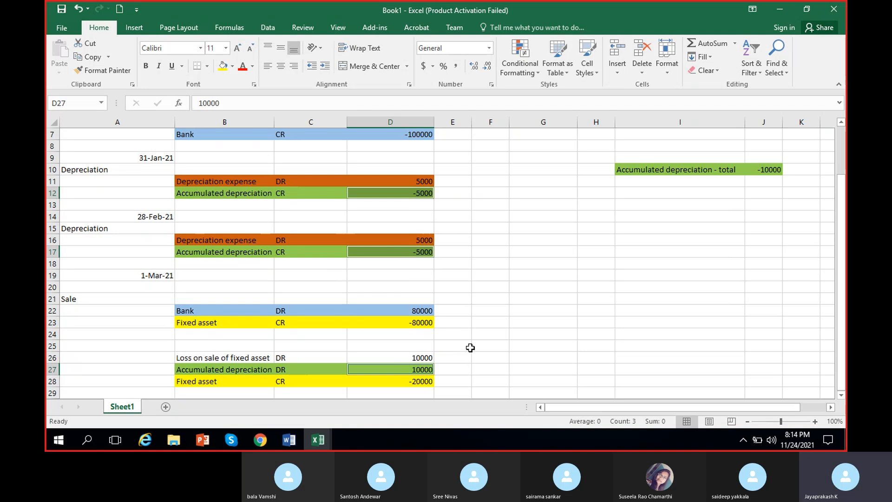
- Review the acquisition amounts in D6 and D7, and check the combined sum of the Bank amounts in D7 and D22
scroll(471, 347, "up", 2)
left_click(416, 191)
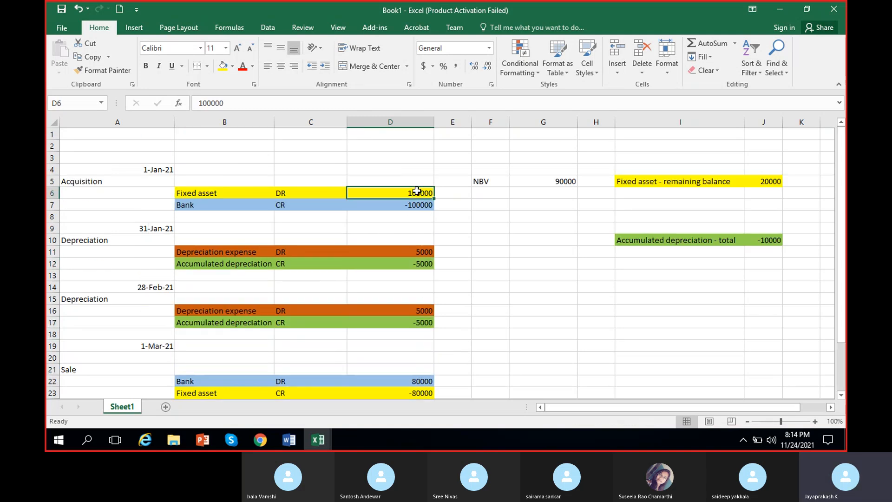
left_click(421, 207)
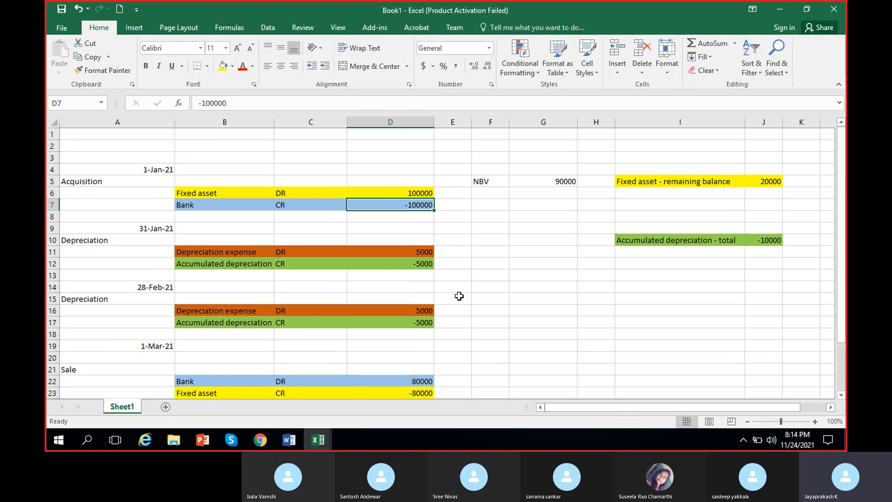
scroll(474, 258, "down", 1)
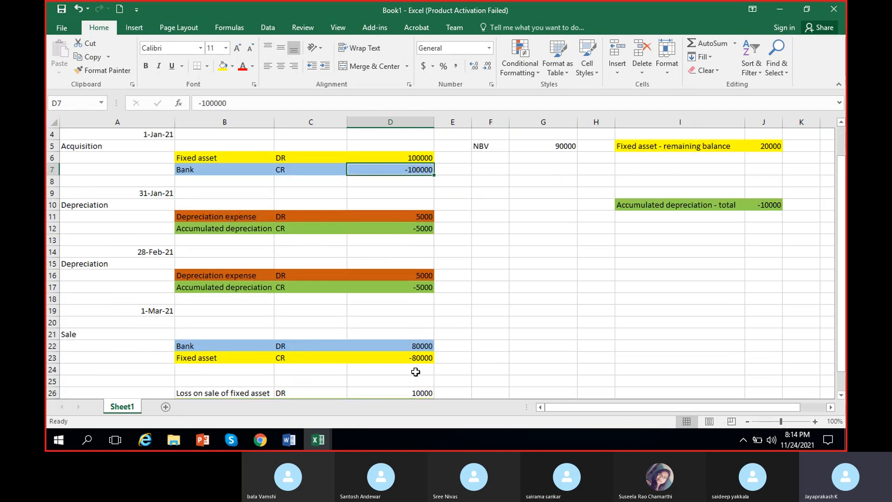
left_click(423, 347, "ctrl")
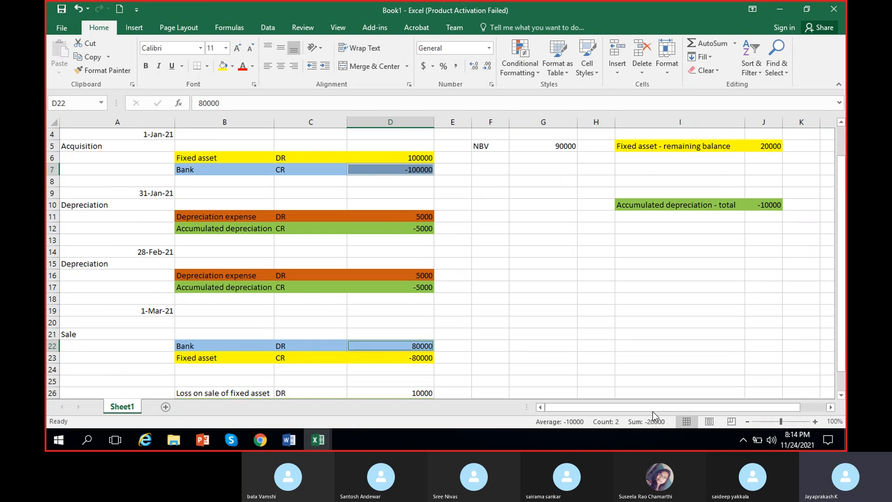
- Fill the Loss on sale of fixed asset row, B26:D26, with red
scroll(499, 348, "down", 1)
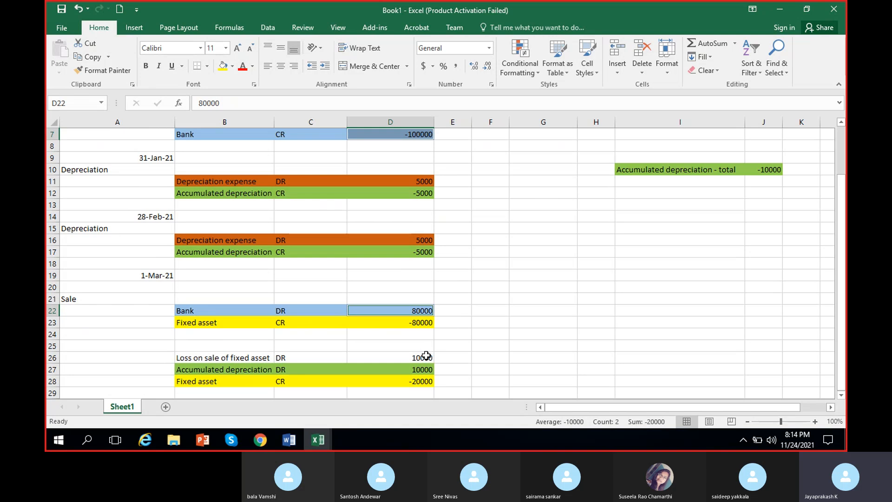
left_click(426, 357)
left_click(425, 370)
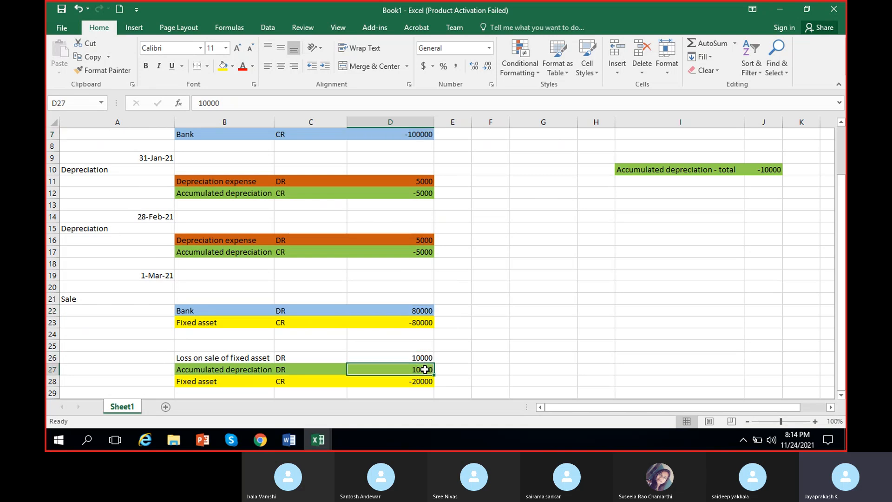
left_click_drag(256, 357, 403, 358)
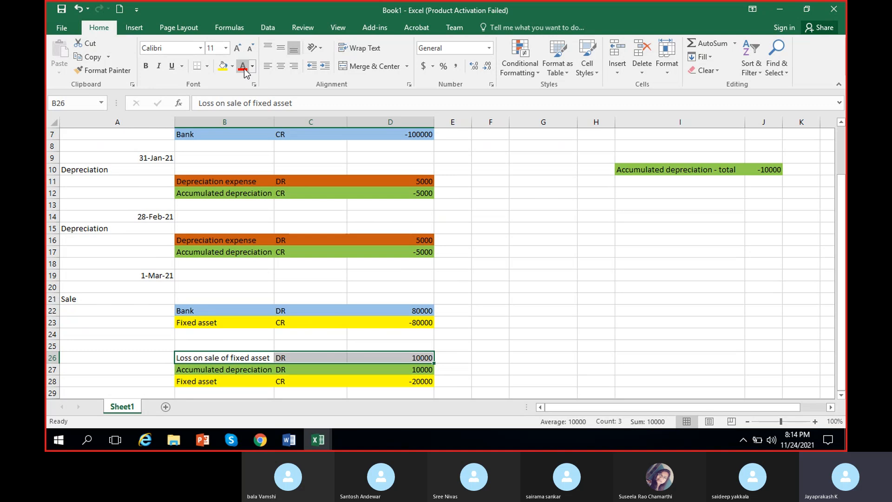
left_click(227, 69)
left_click(231, 66)
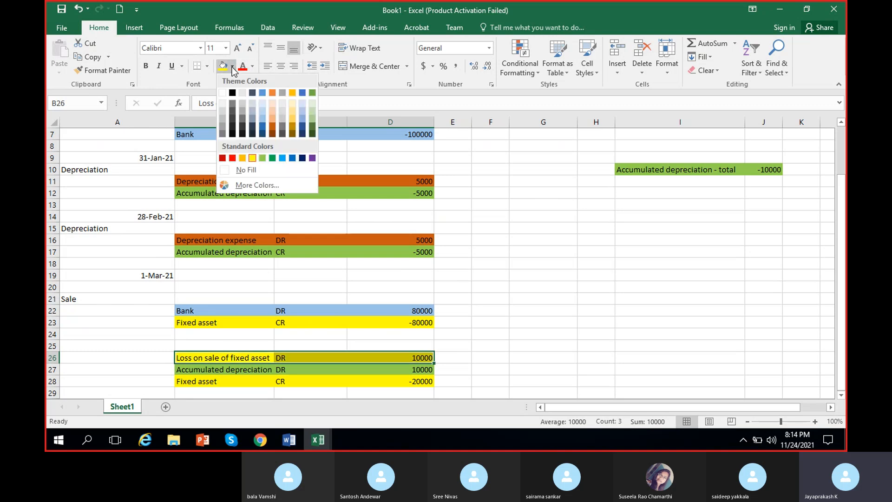
left_click(232, 156)
left_click(502, 358)
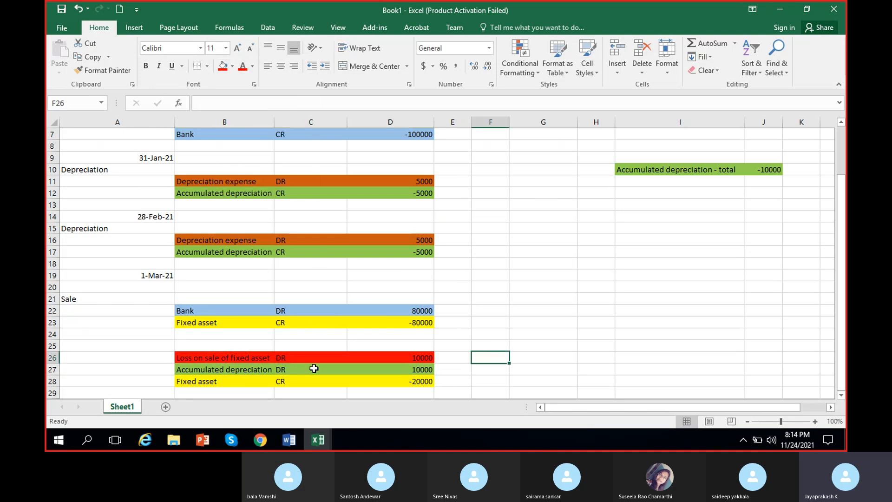
- Check the combined sum of the loss and accumulated depreciation debits in D26:D27
left_click(409, 359)
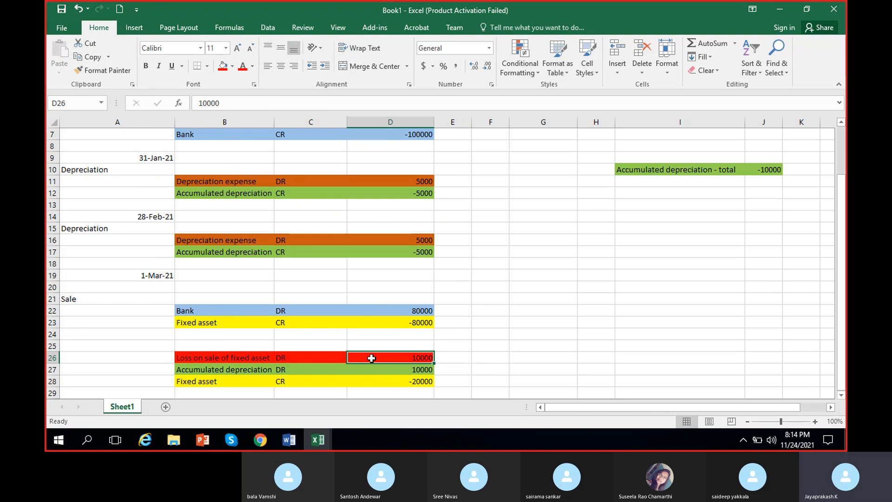
left_click_drag(416, 357, 419, 370)
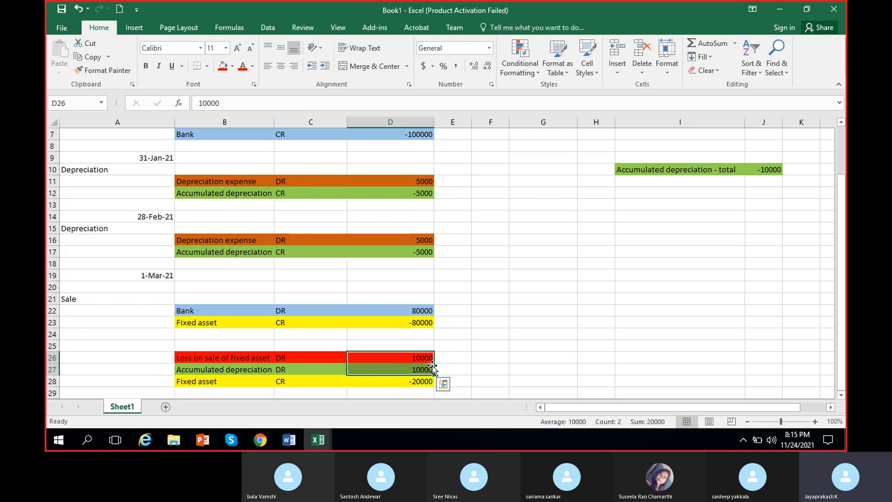
scroll(424, 266, "up", 1)
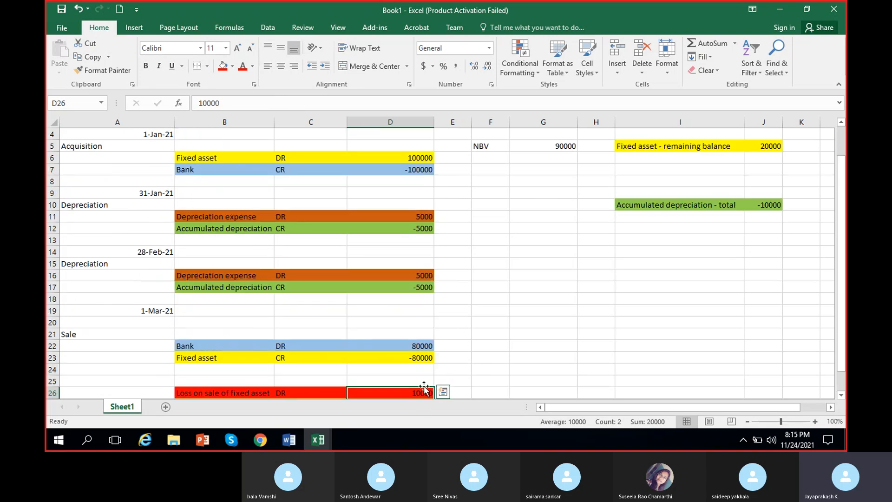
scroll(424, 388, "down", 1)
left_click(418, 367)
- Check the combined sum of the loss on sale in D26 and the depreciation expenses in D16 and D11
left_click(418, 358)
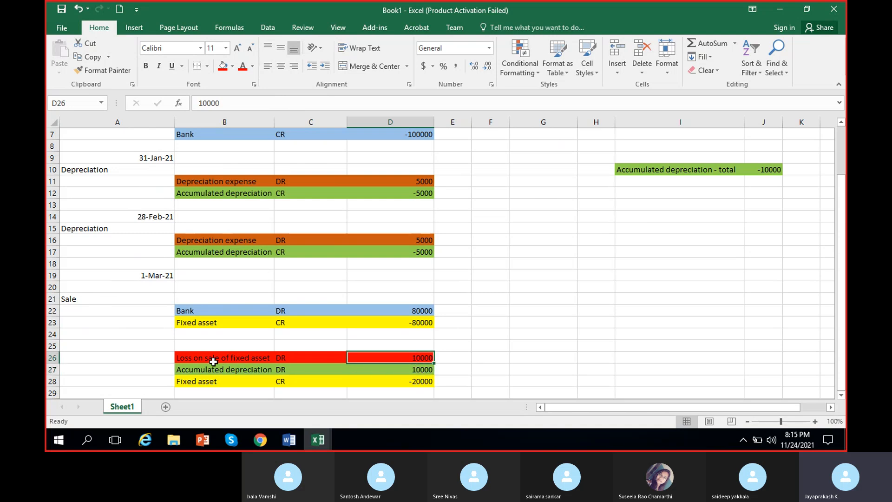
left_click(419, 240, "ctrl")
left_click(418, 180, "ctrl")
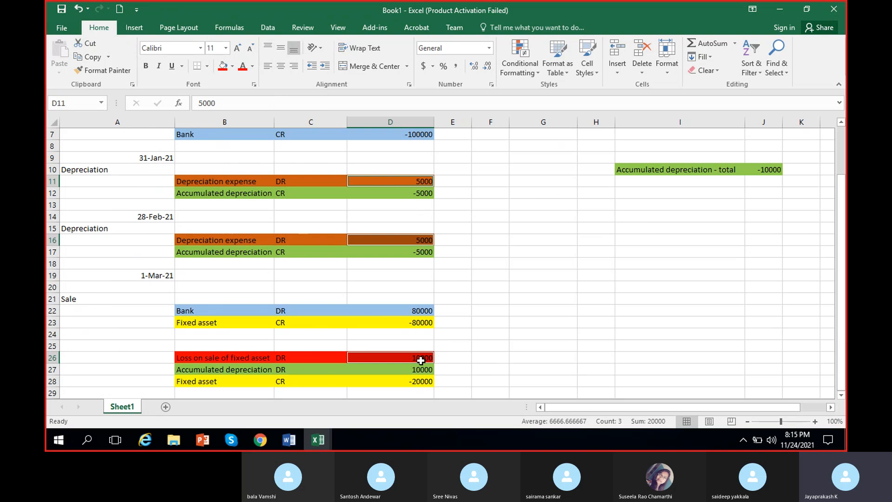
- Review all journal entries from the acquisition to the loss on sale, along with the NBV and remaining balance figures
scroll(421, 360, "up", 2)
scroll(418, 377, "down", 2)
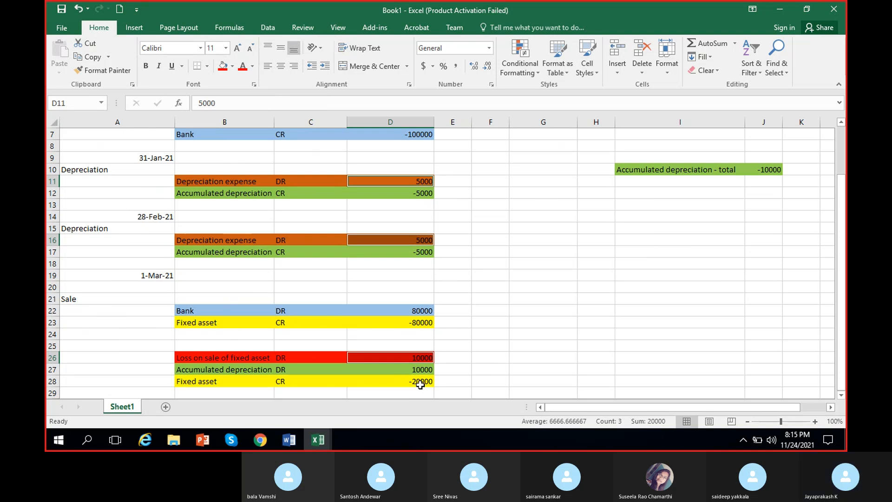
scroll(420, 384, "up", 1)
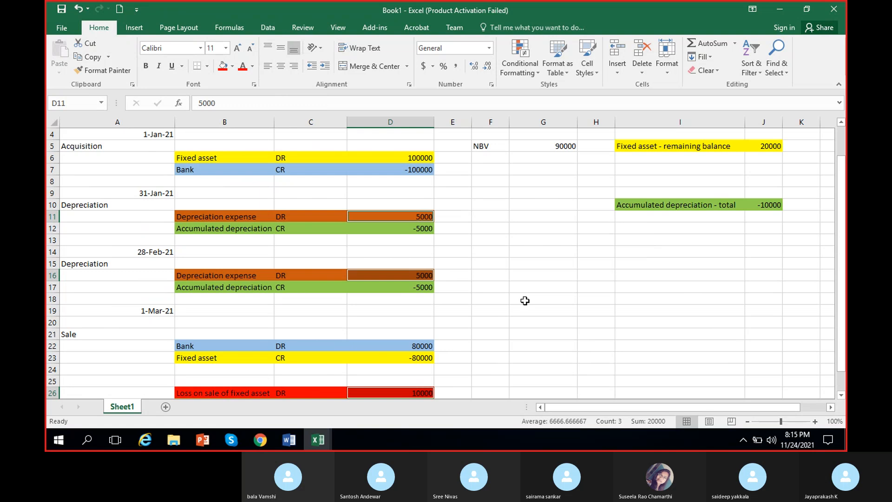
scroll(526, 301, "down", 2)
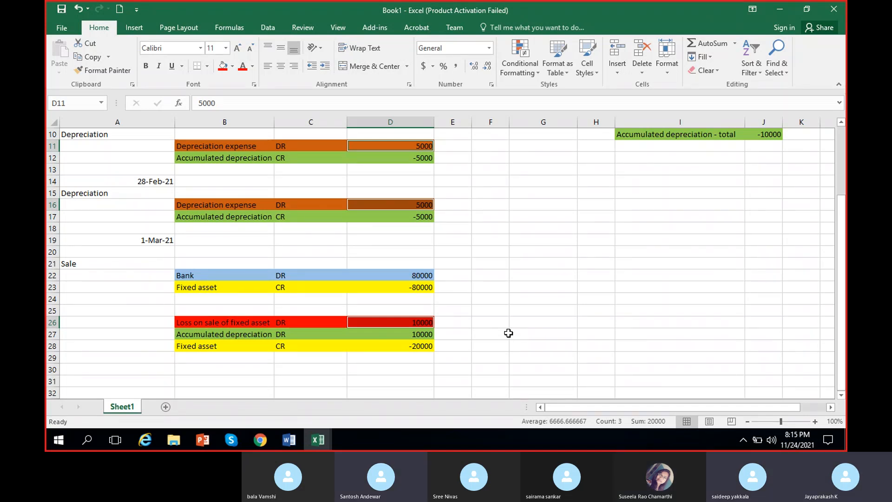
scroll(524, 328, "up", 1)
scroll(527, 330, "down", 2)
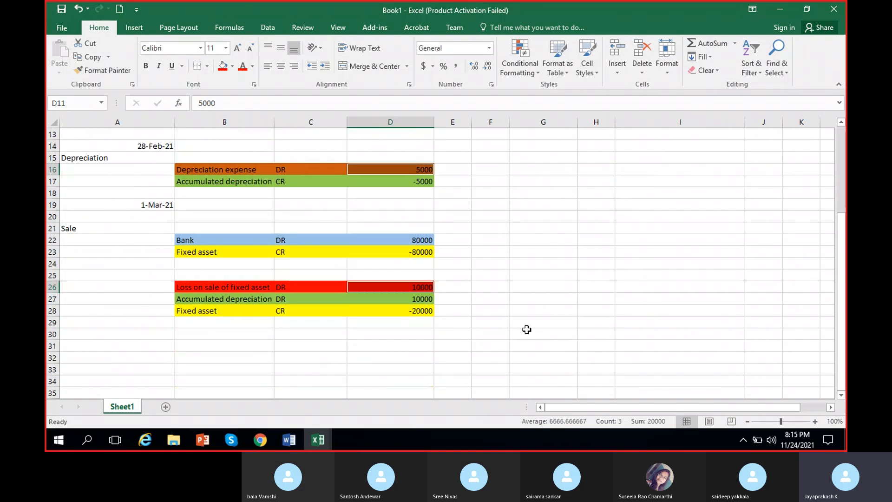
scroll(530, 339, "up", 3)
scroll(530, 338, "up", 1)
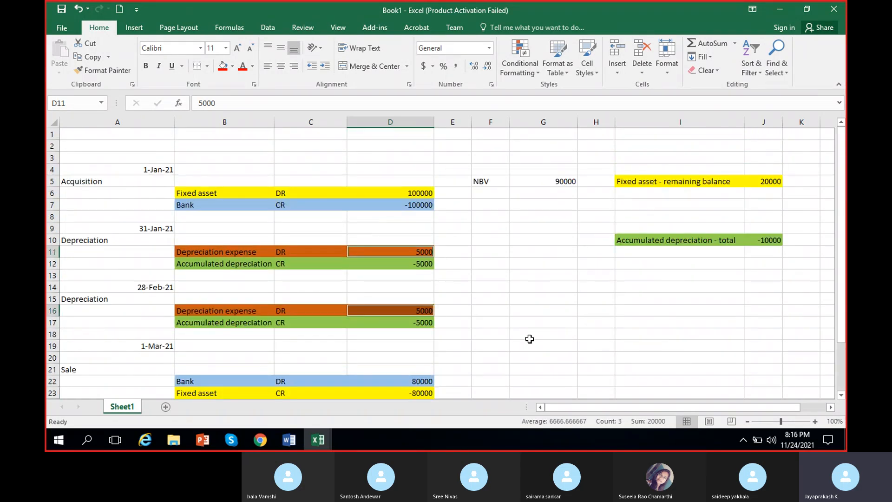
scroll(530, 339, "down", 2)
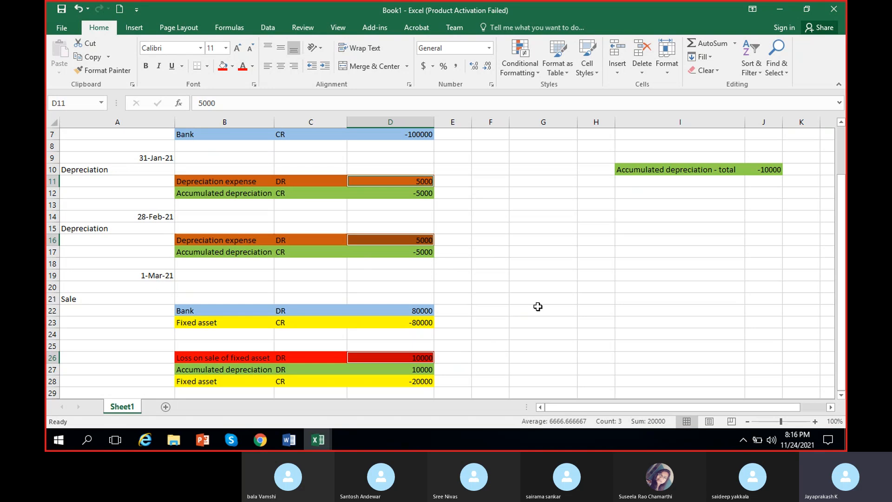
scroll(538, 306, "down", 1)
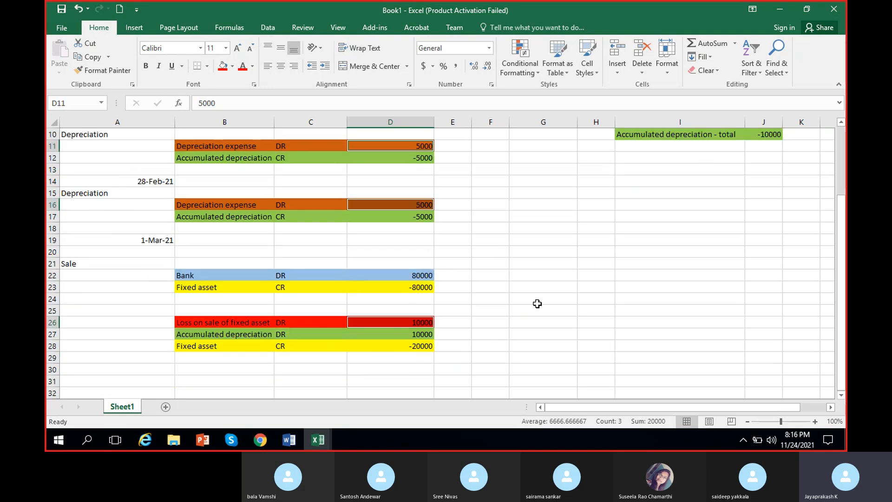
scroll(527, 358, "up", 3)
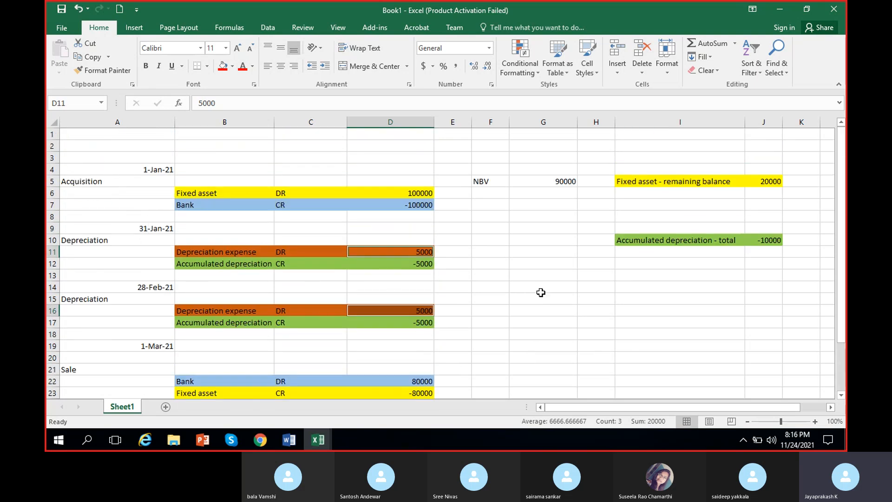
scroll(466, 277, "down", 3)
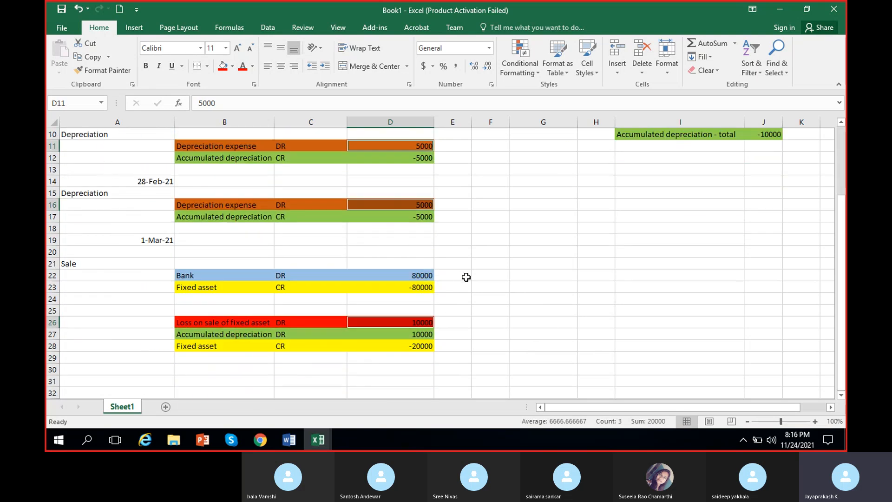
left_click(486, 310)
- Switch to Dynamics 365 Finance and Operations in Chrome and change the company from DAT to MRF
left_click(260, 439)
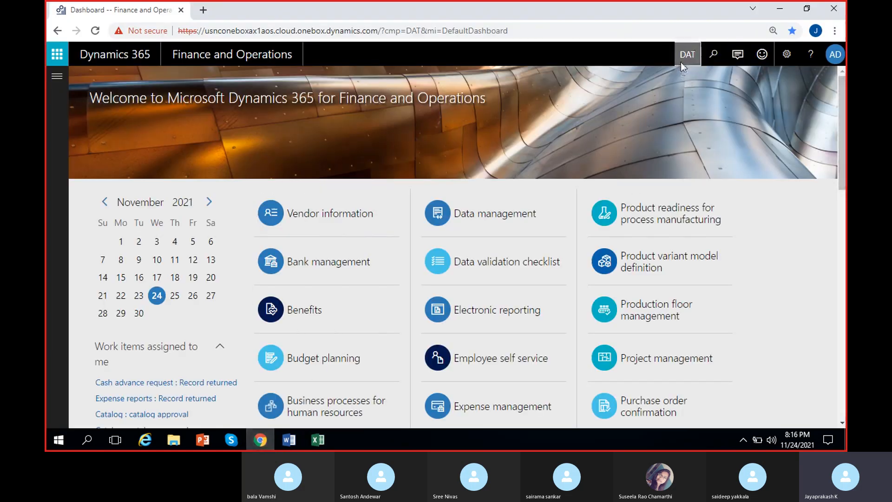
left_click(682, 62)
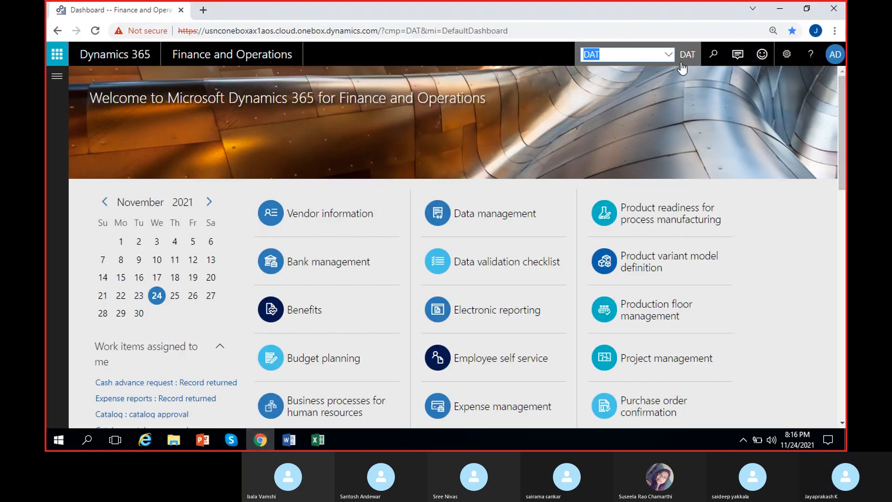
key("Return")
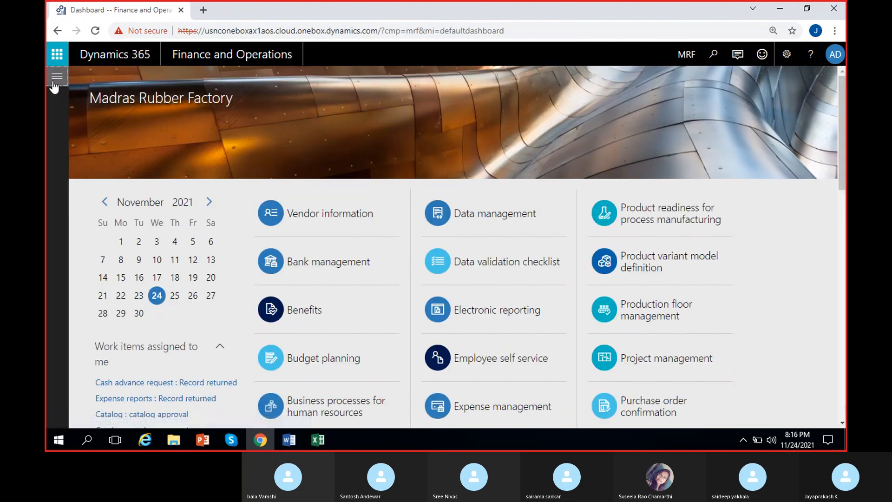
- Open the Fixed asset posting profiles setup in the Fixed assets module and dismiss the edit notice
left_click(54, 84)
scroll(105, 207, "down", 3)
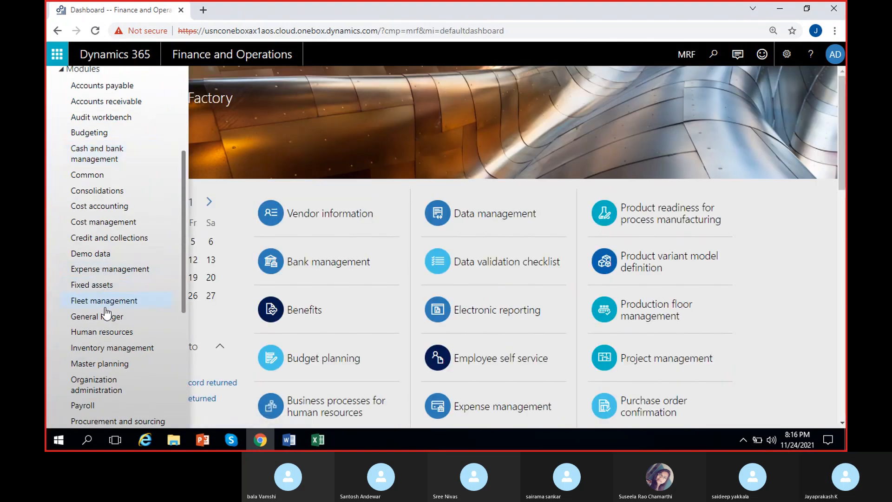
left_click(96, 285)
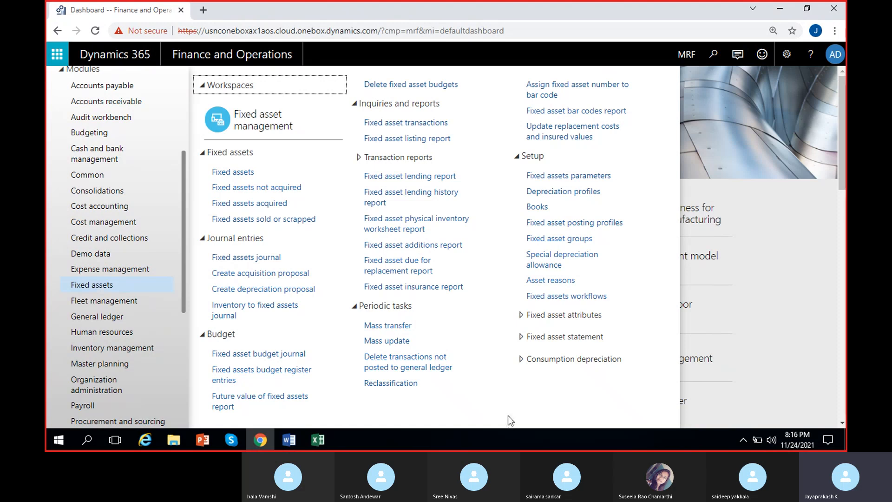
left_click(570, 225)
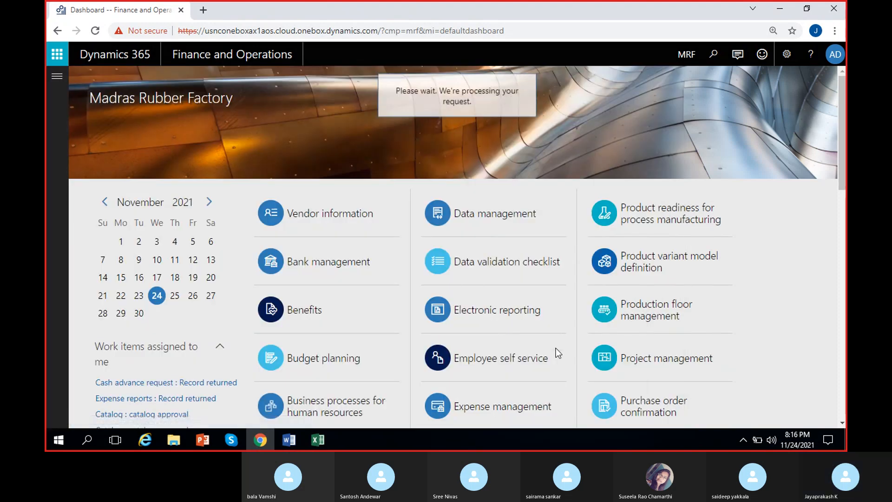
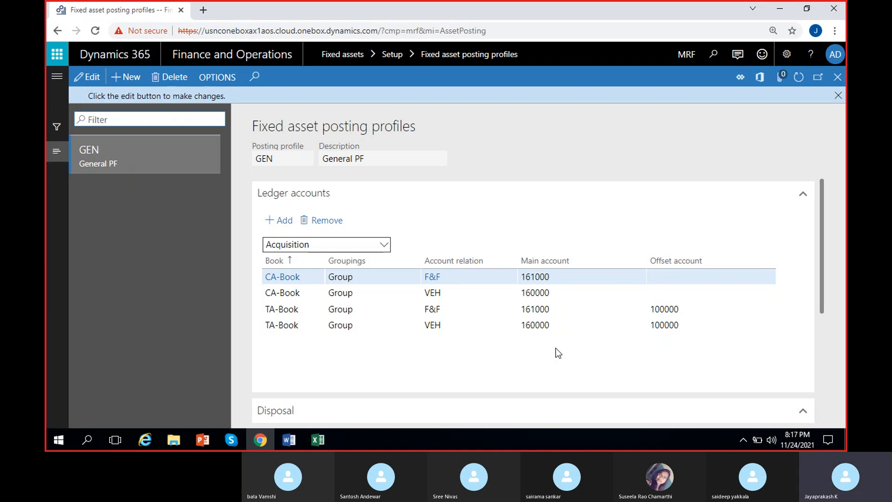
left_click(840, 97)
mouse_move(821, 177)
left_mouse_down()
mouse_move(823, 198)
mouse_move(826, 172)
left_mouse_up()
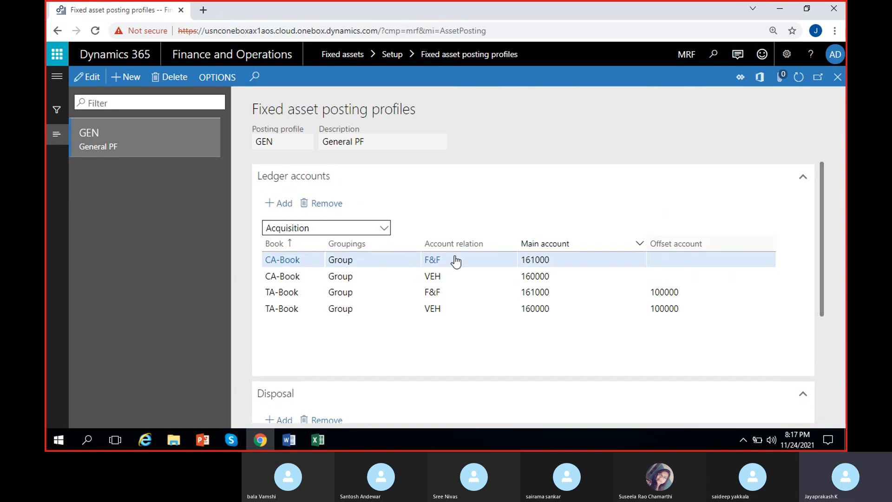
- Switch the ledger accounts of the GEN posting profile to the Disposal - sale transaction type
left_click(384, 228)
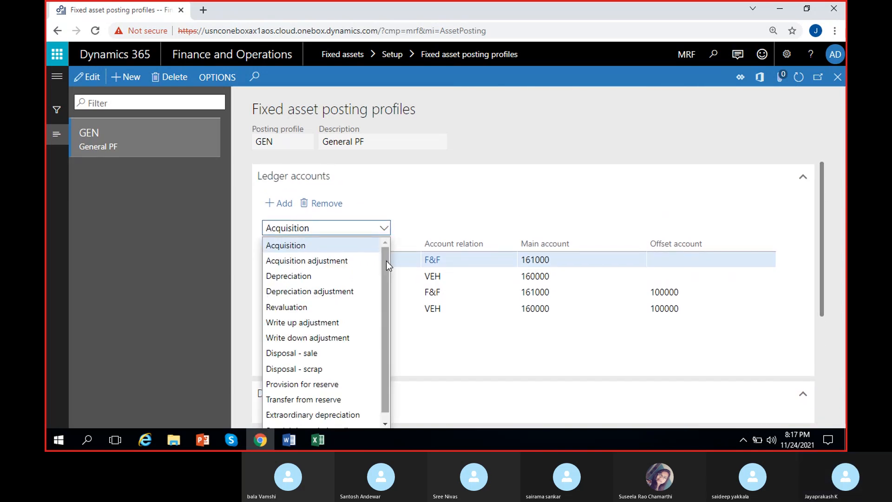
scroll(386, 261, "down", 1)
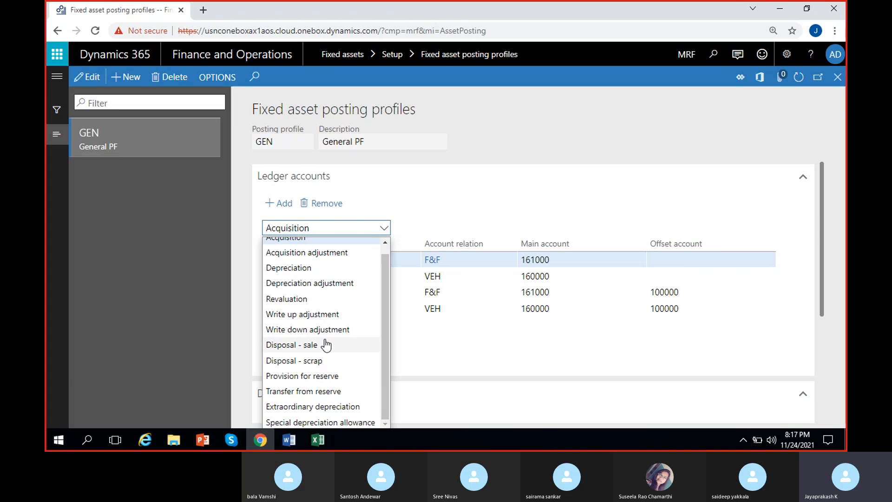
left_click(301, 345)
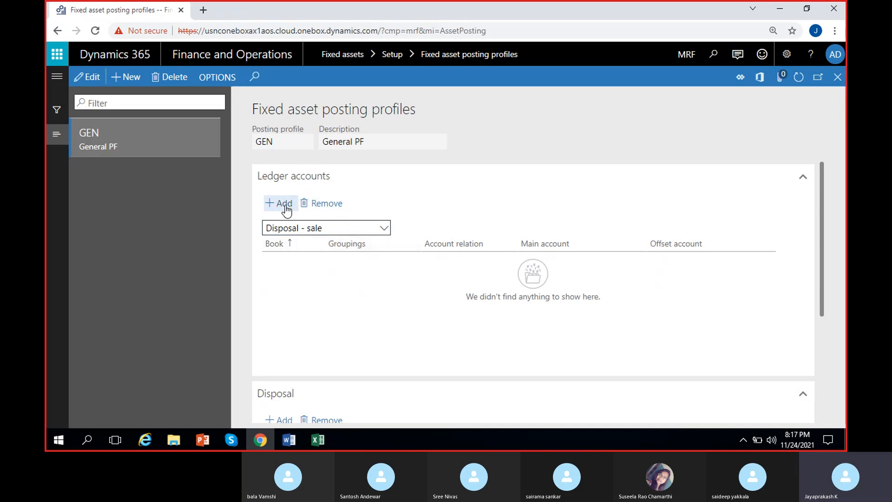
- Add a Disposal - sale ledger account line for CA-Book with grouping Group and account relation VEH
key("alt+n")
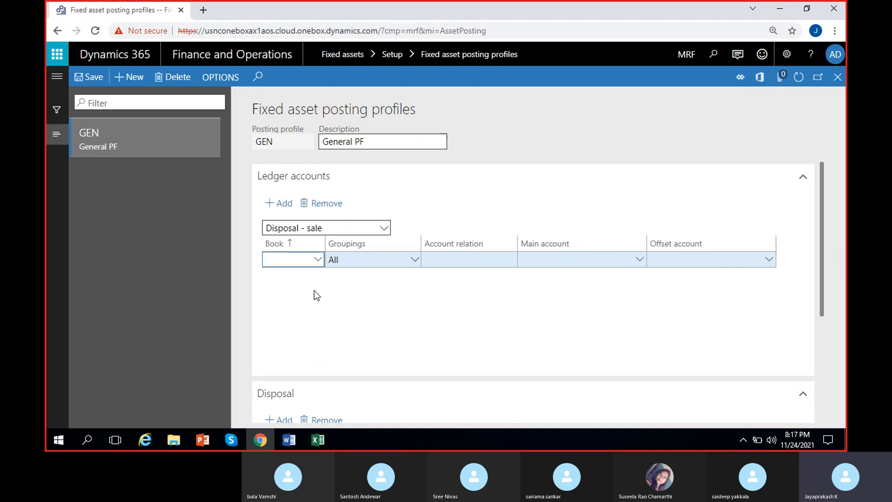
left_click(318, 260)
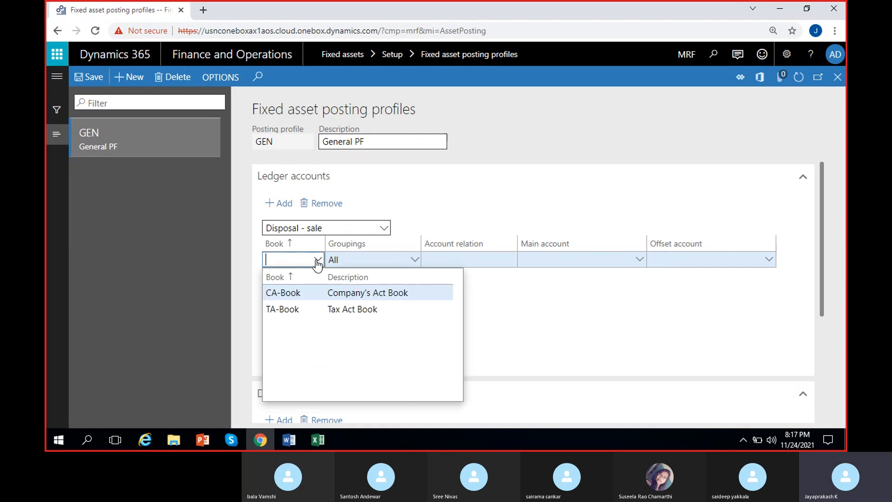
left_click(304, 293)
left_click(459, 263)
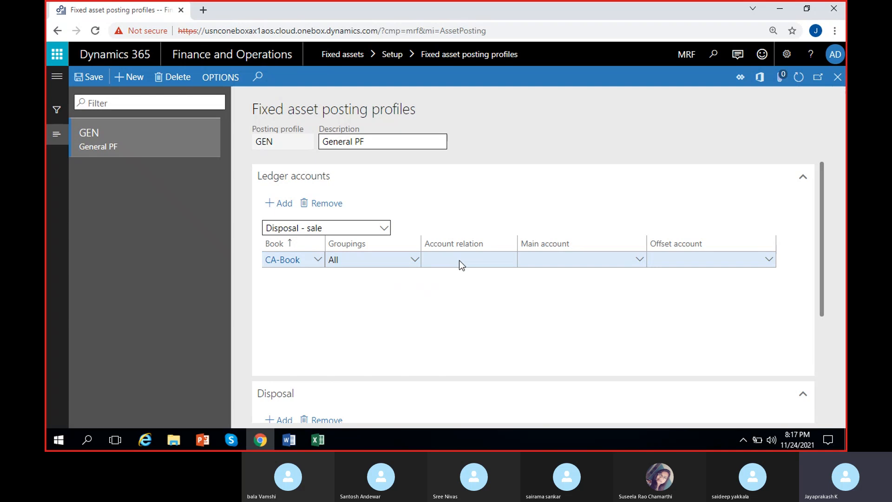
left_click(418, 260)
left_click(361, 291)
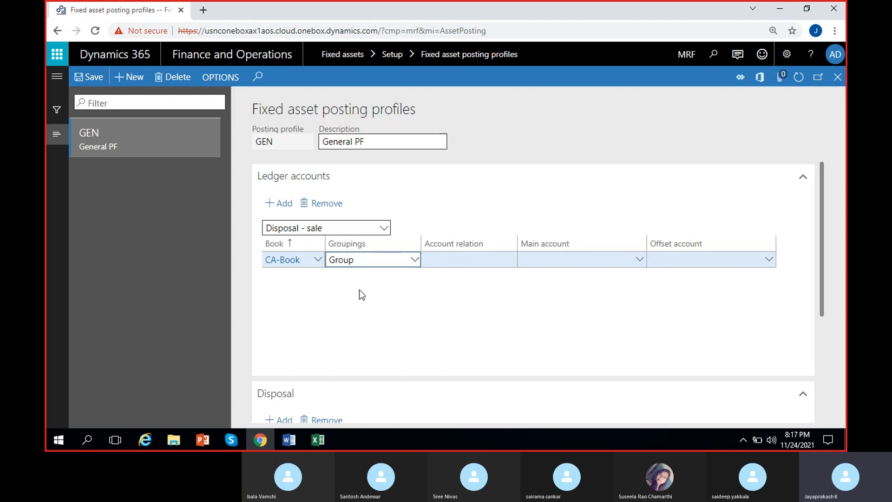
left_click(510, 262)
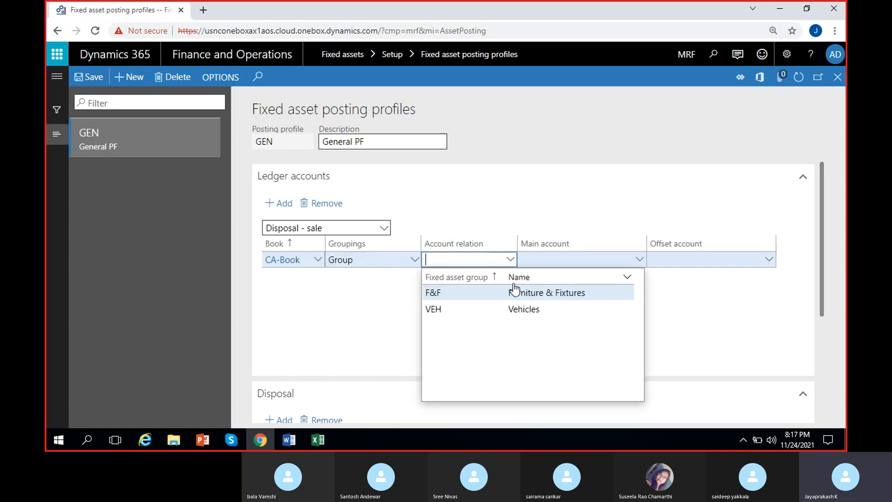
left_click(504, 308)
- Open the MRF COA main account details from the main account field of the CA-Book VEH line
left_click(569, 255)
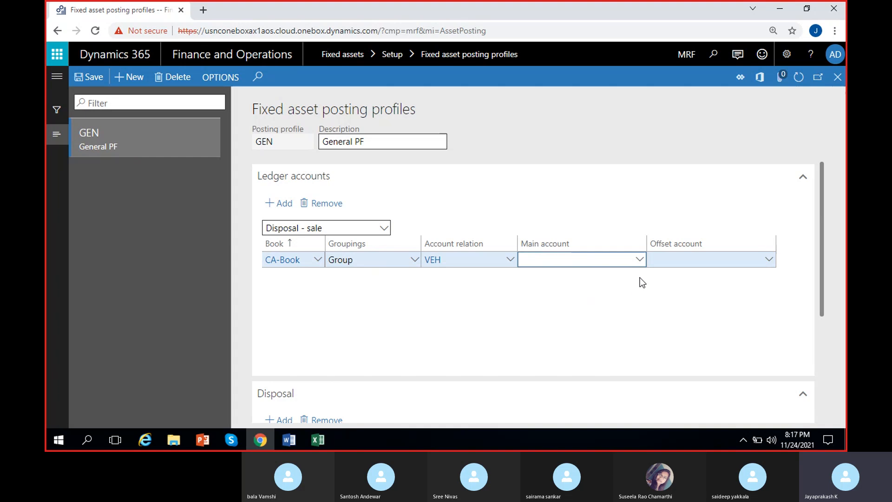
right_click(640, 261)
left_click(667, 338)
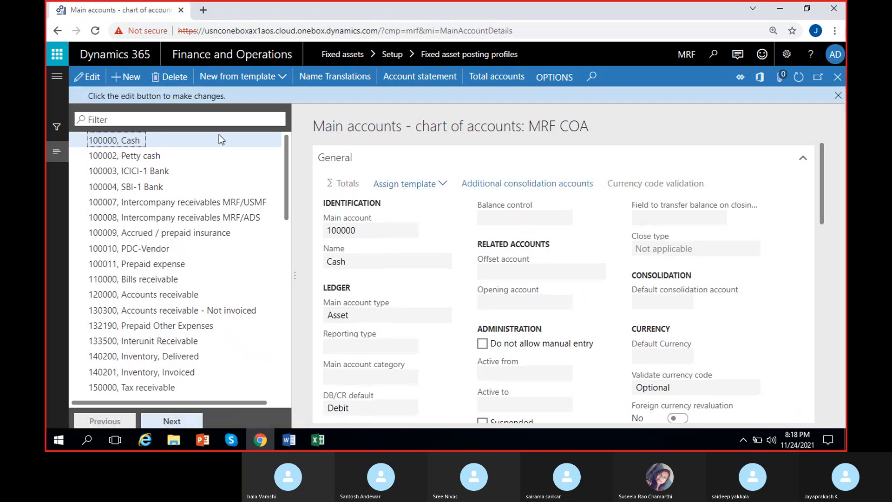
- Create main account 600001 named "Gain/Loss on sale of fixed assets" with type Profit and loss, and save it
left_click(125, 77)
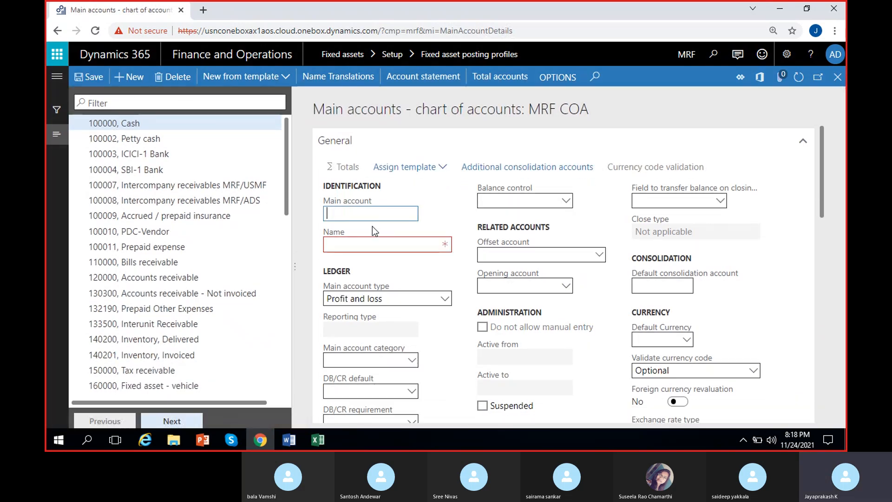
scroll(216, 271, "down", 3)
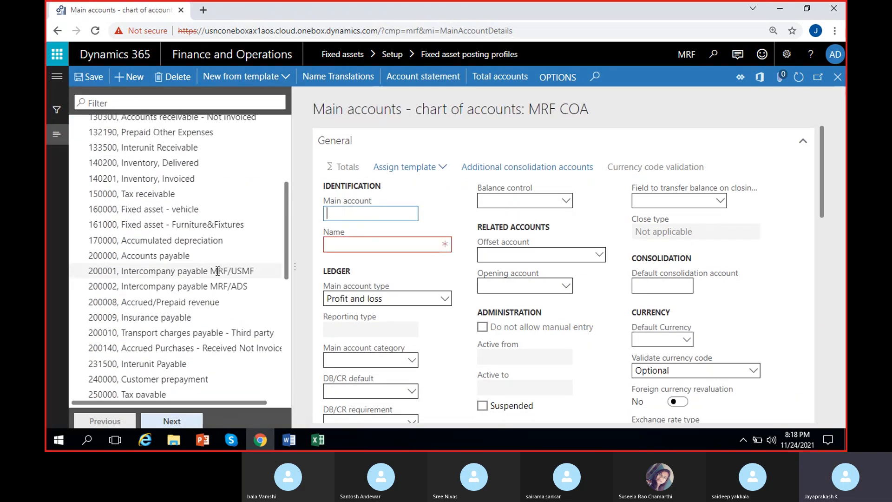
scroll(218, 271, "down", 5)
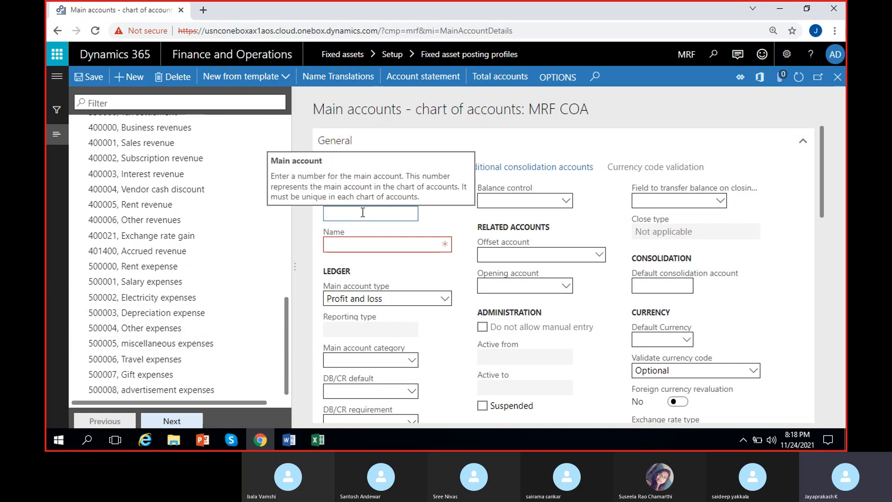
type("0001")
left_click(384, 244)
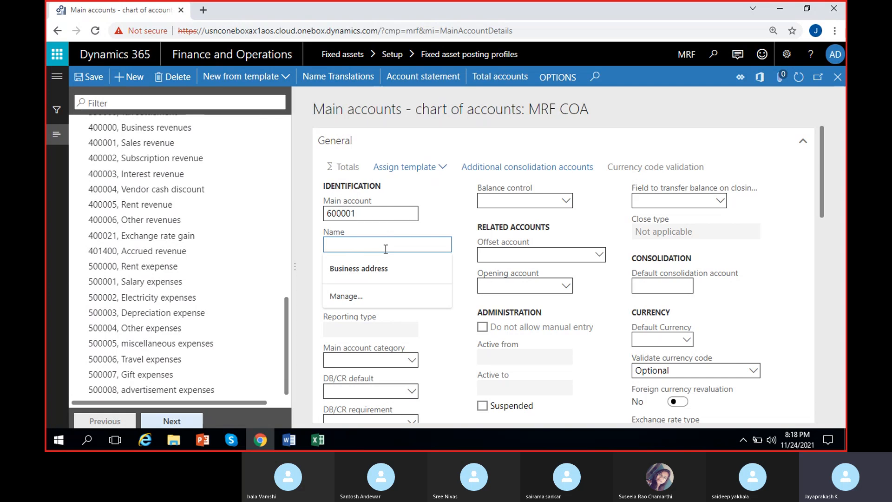
type("D")
key("BackSpace")
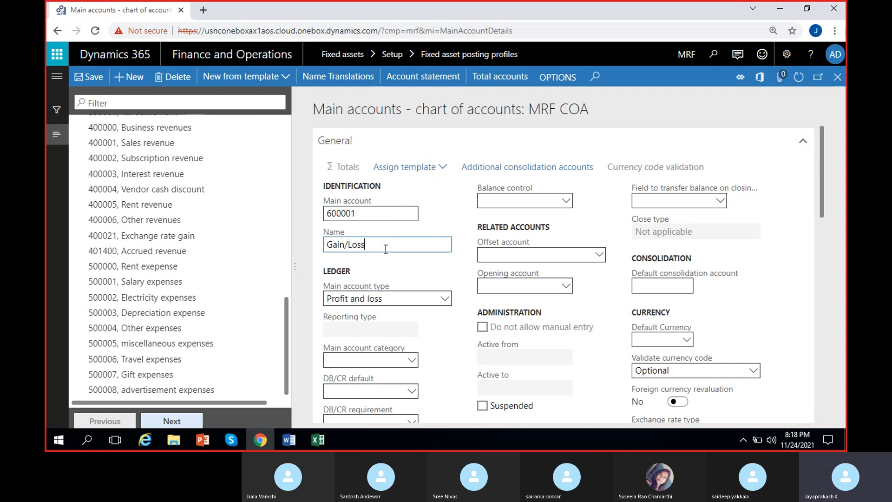
type("on sale of fixed assets")
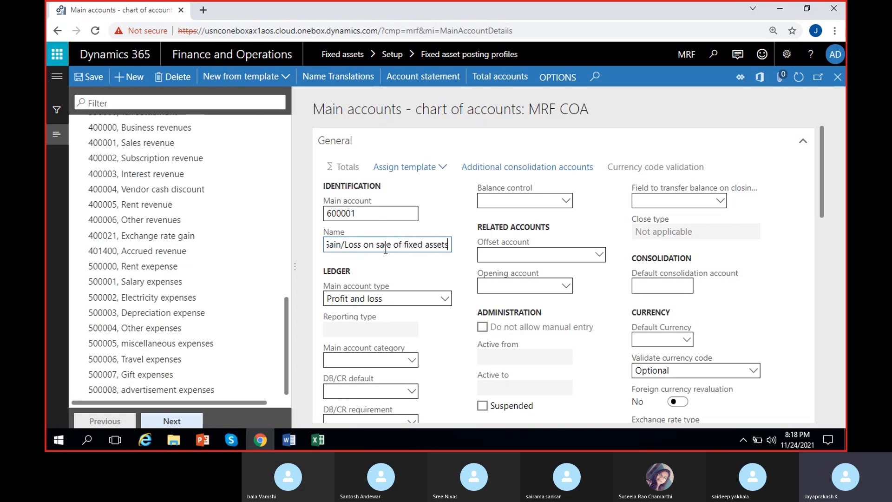
left_click(417, 313)
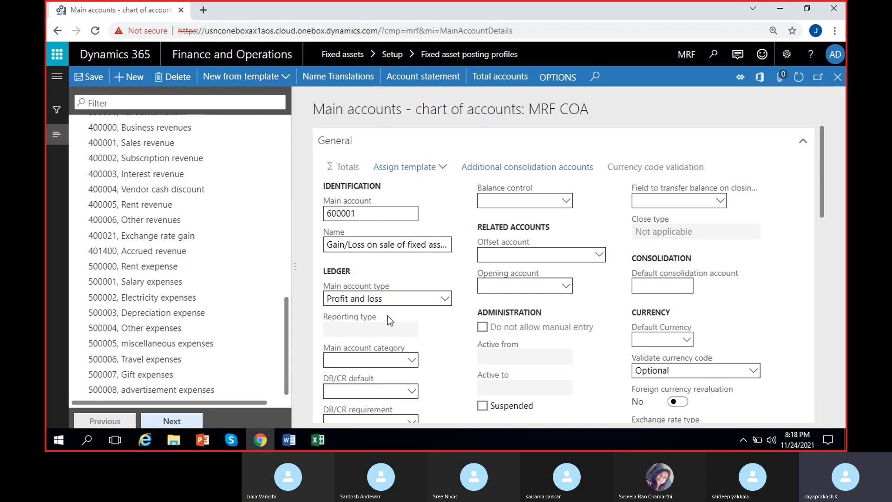
left_click(96, 81)
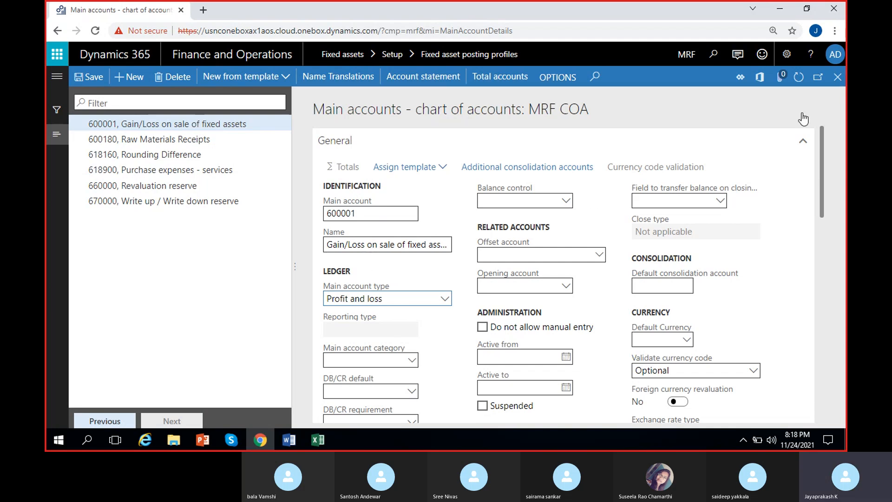
- Return to the posting profile, set the main account of the CA-Book Disposal - sale line to 600001, and save
left_click(838, 77)
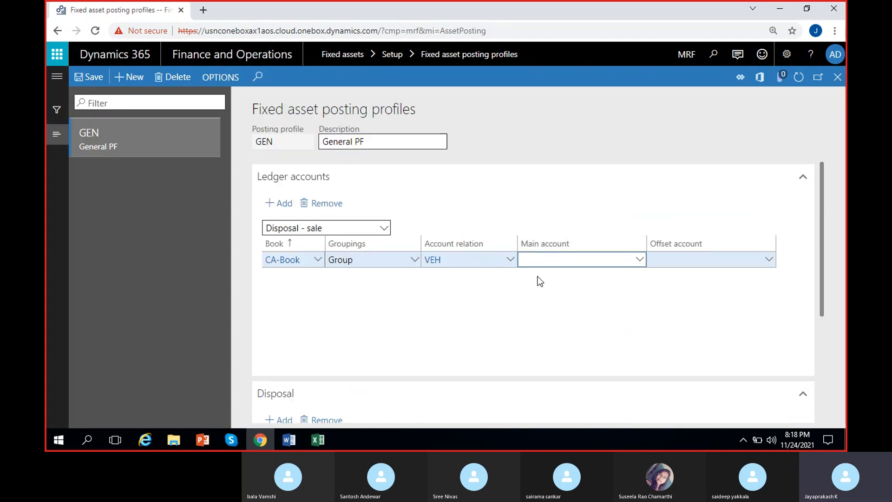
type("1")
left_click(85, 76)
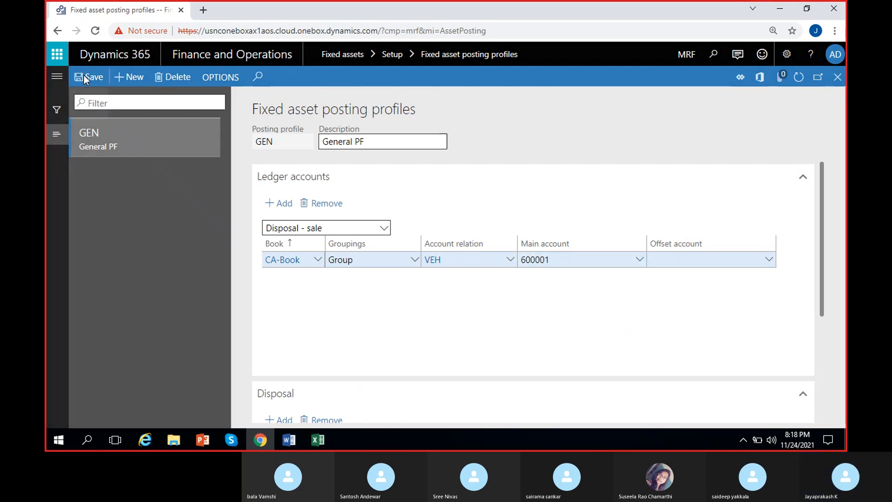
left_click(548, 260)
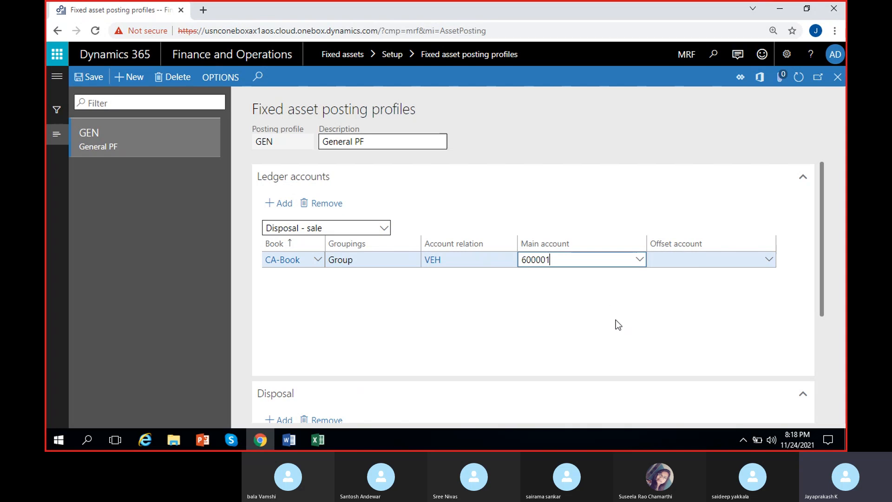
- Add a Disposal - sale ledger line for TA-Book with grouping Group, account relation VEH and main account 600001
left_click(280, 203)
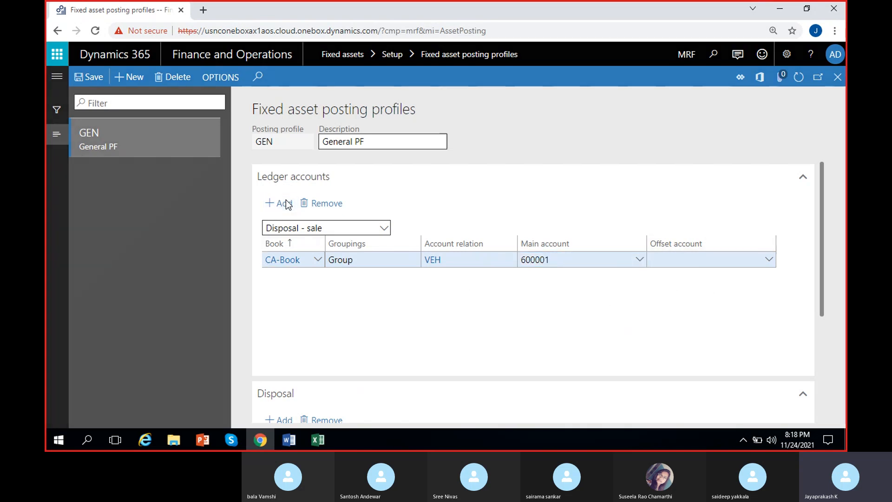
left_click(318, 259)
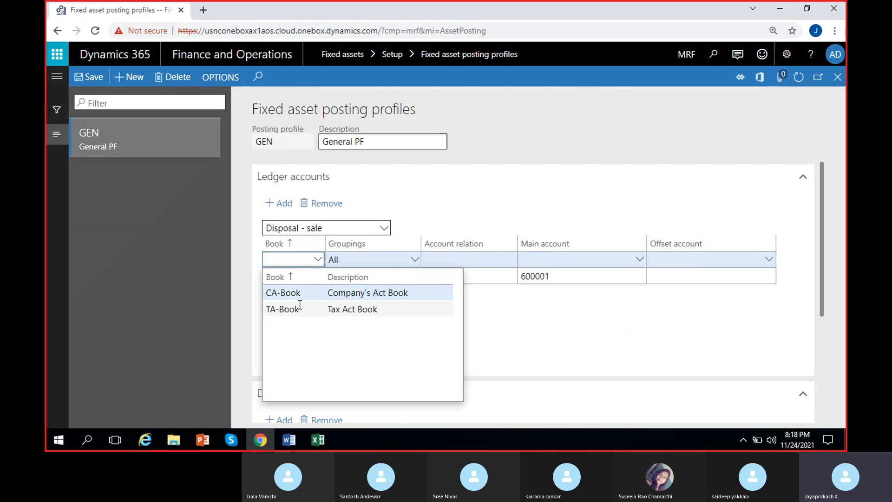
left_click(298, 309)
left_click(413, 260)
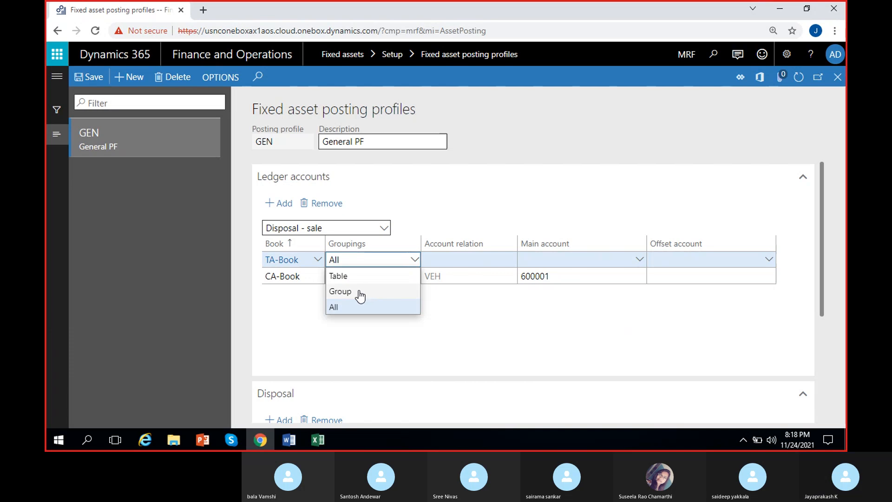
left_click(361, 291)
left_click(511, 259)
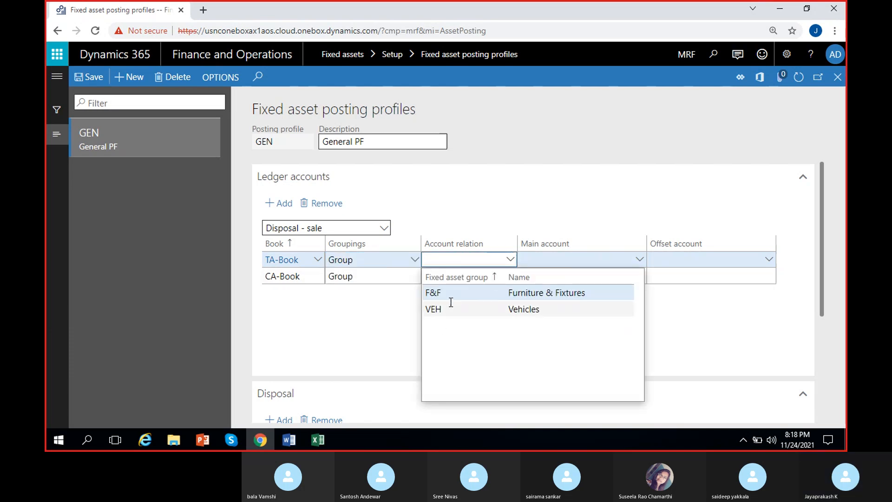
left_click(436, 313)
left_click(564, 259)
type("600001")
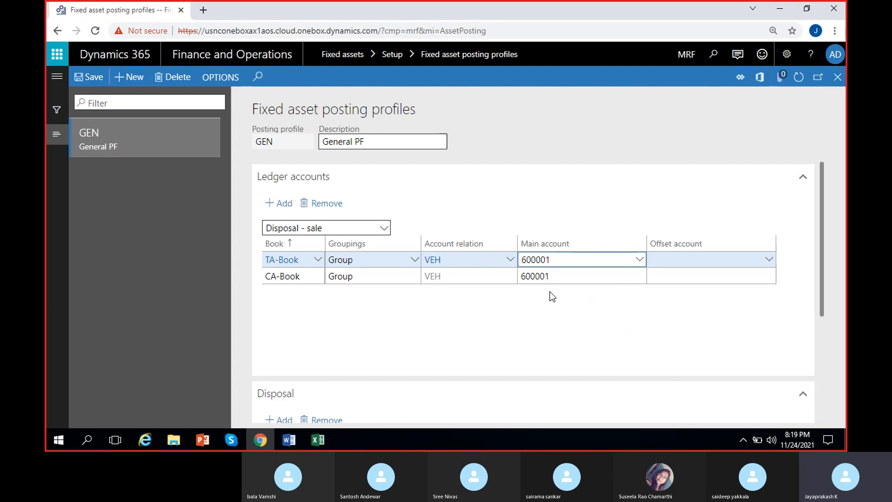
left_click(360, 333)
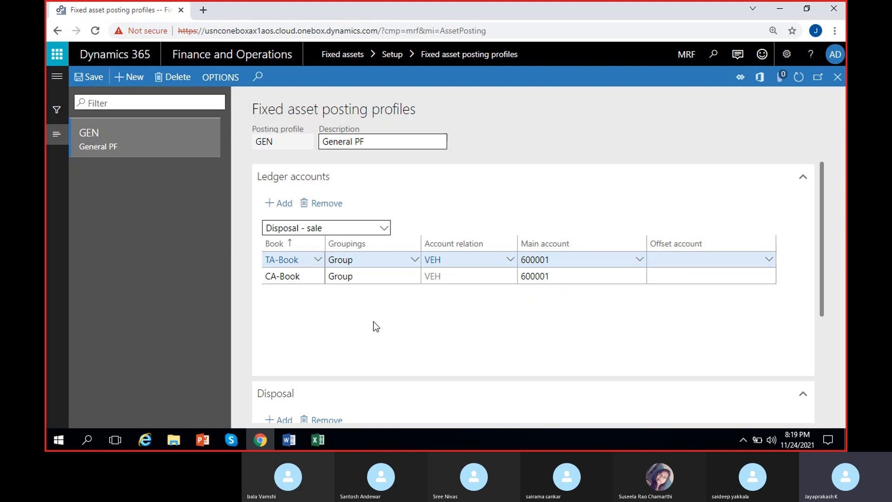
- Select Sale as the type in the Disposal section and narrow the Post value column
left_click_drag(823, 186, 822, 319)
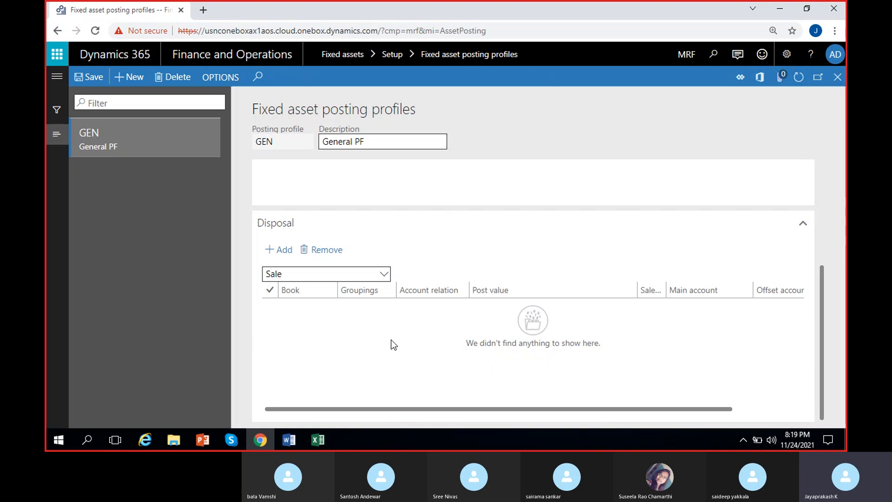
left_click(383, 275)
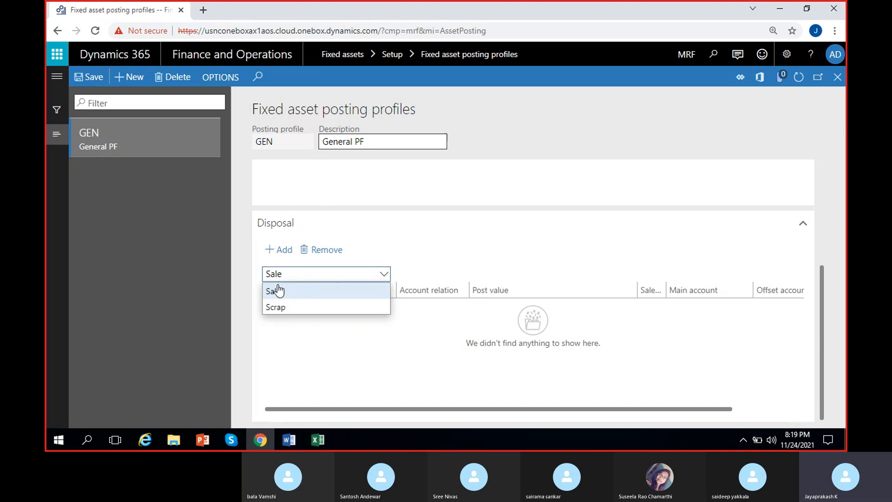
left_click(293, 292)
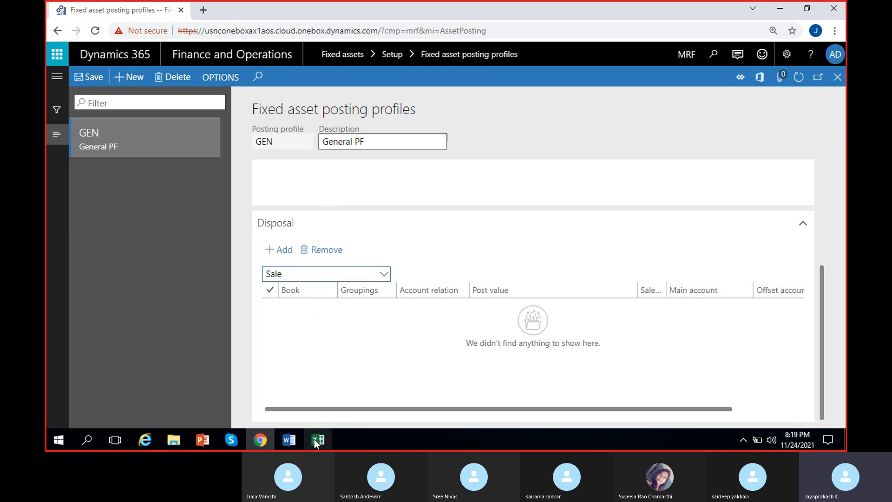
mouse_move(314, 445)
left_click(251, 372)
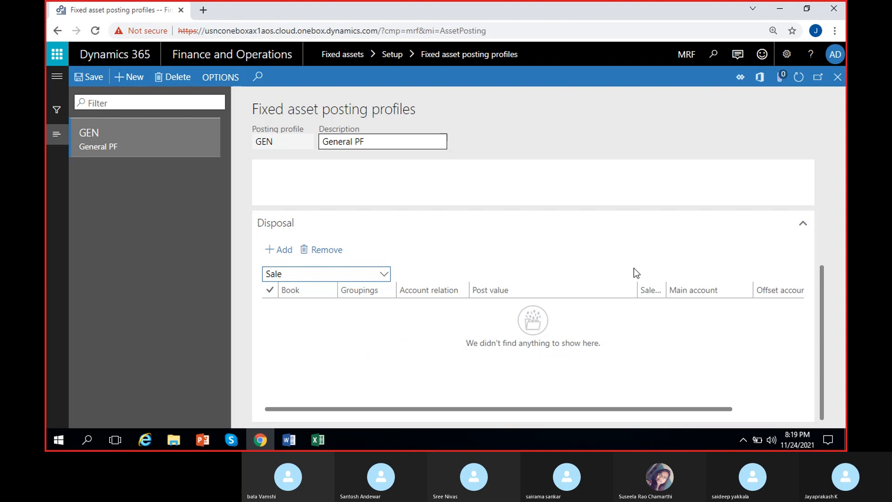
left_click_drag(637, 284, 554, 276)
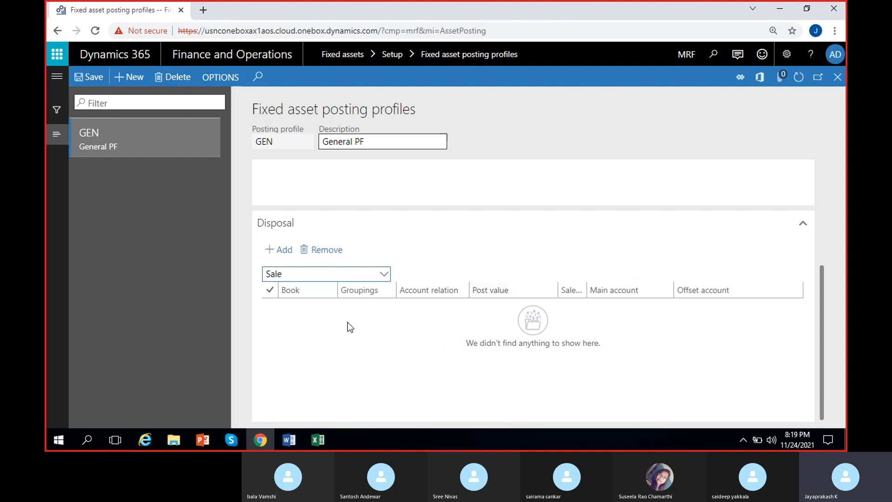
- Add a Sale disposal line for CA-Book with grouping Group, account relation VEH and post value Depreciation (prior years)
left_click(281, 254)
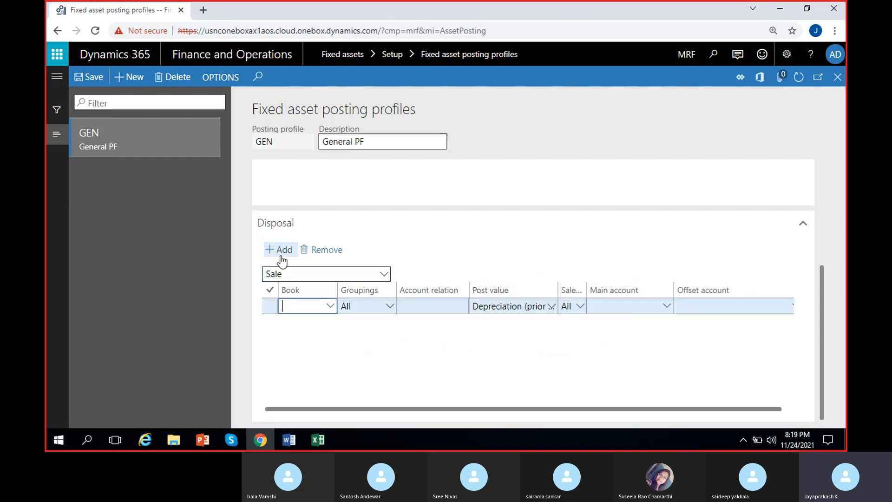
left_click(332, 308)
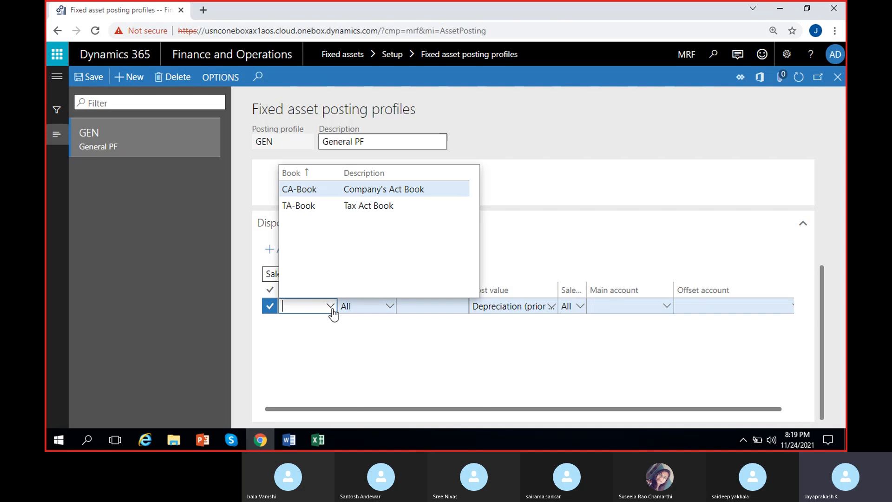
left_click(327, 194)
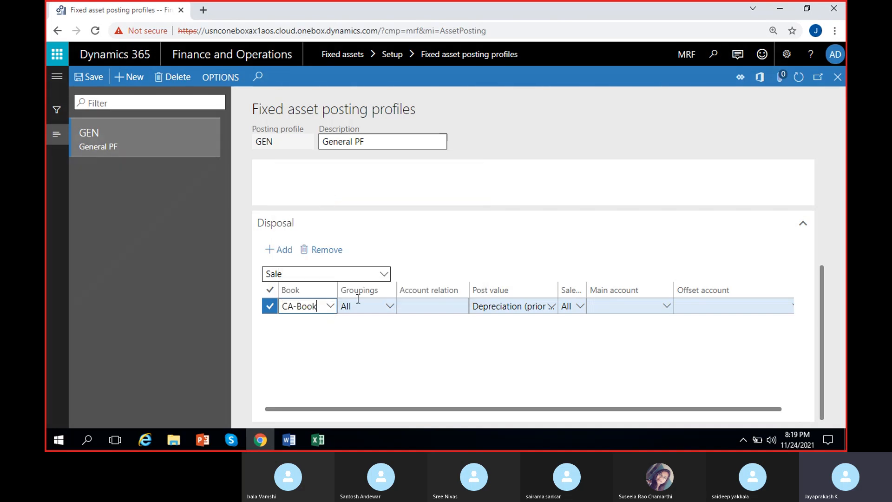
left_click(389, 306)
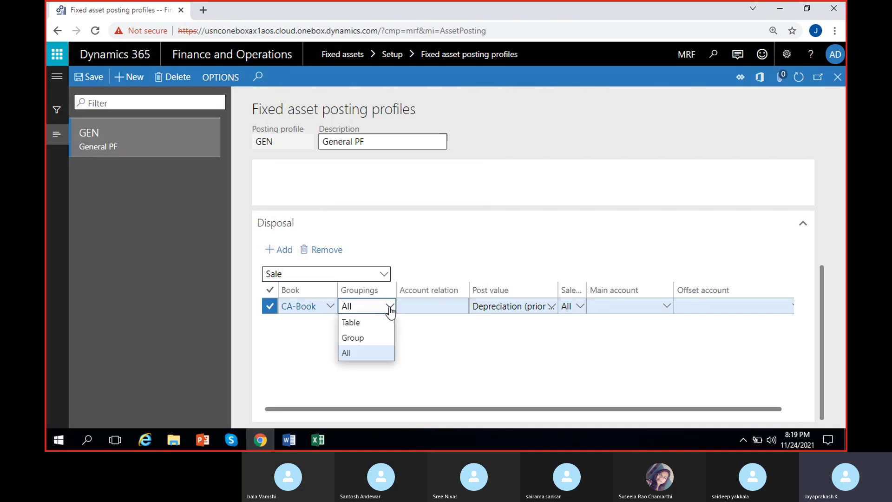
left_click(366, 339)
left_click(463, 306)
left_click(456, 205)
left_click_drag(558, 287, 602, 288)
left_click(595, 307)
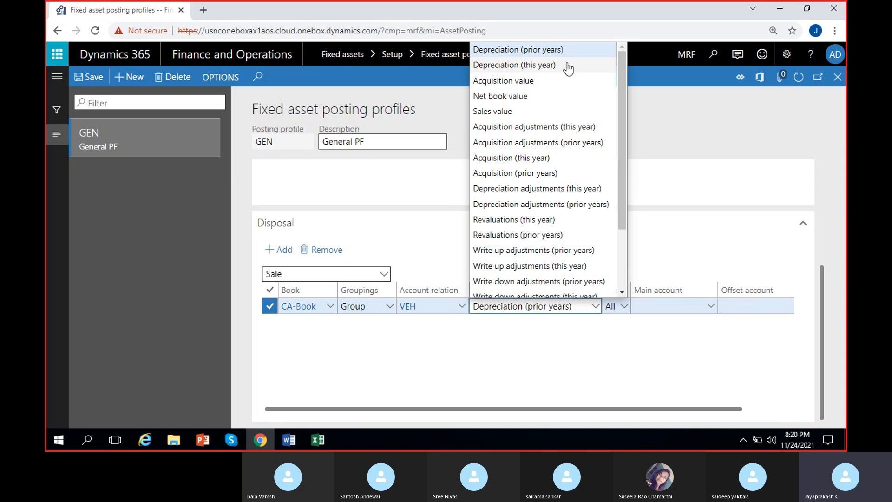
left_click(536, 51)
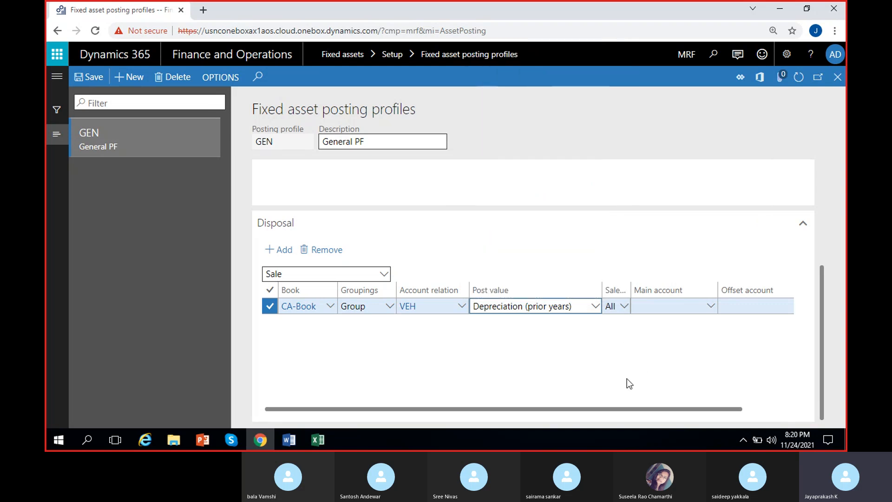
- Set the main account of the Depreciation (prior years) line to 170000, Accumulated depreciation
left_click(708, 307)
left_click(711, 307)
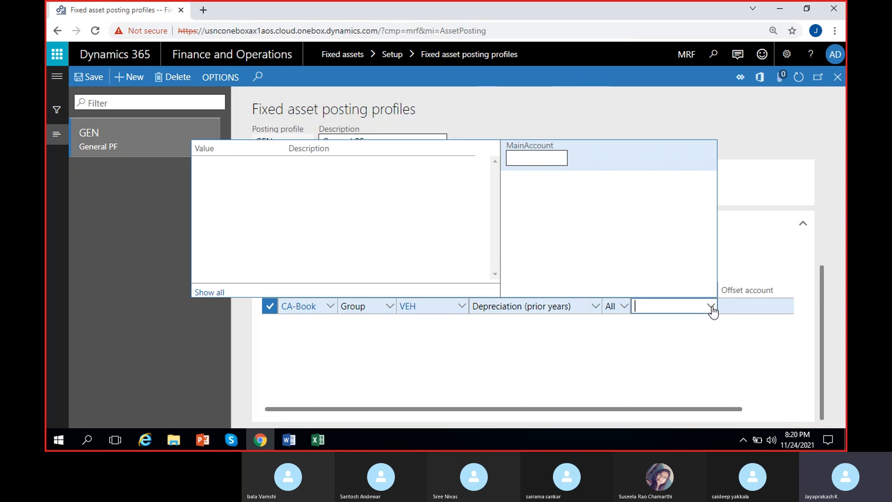
left_click(537, 160)
type("acc")
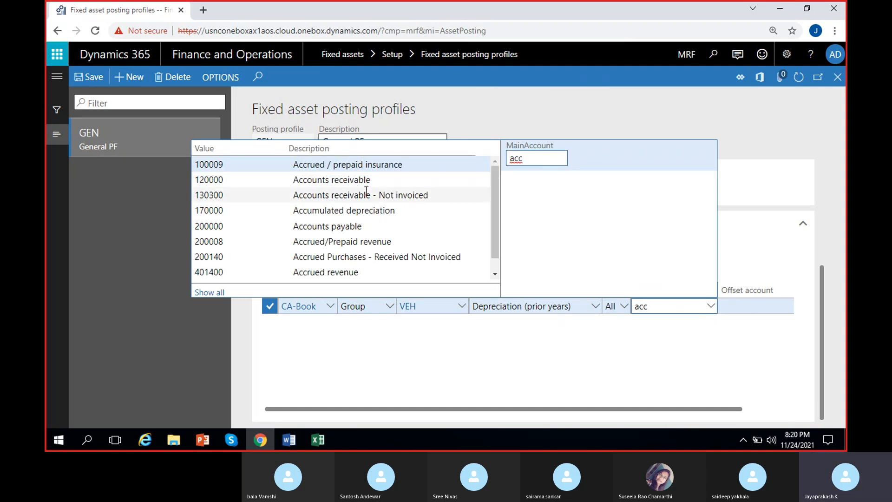
type("um")
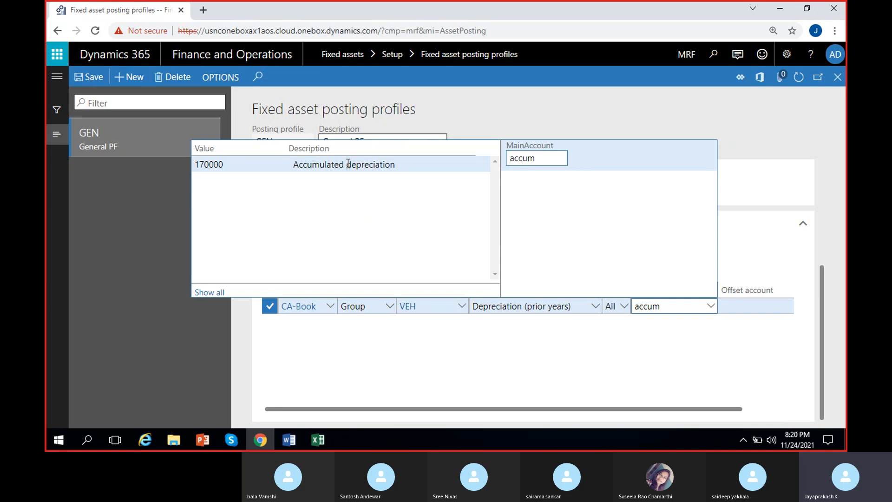
left_click(348, 164)
- Set the offset account of the Depreciation (prior years) line to the fixed asset account 160000
left_click_drag(674, 409, 724, 408)
left_click(786, 308)
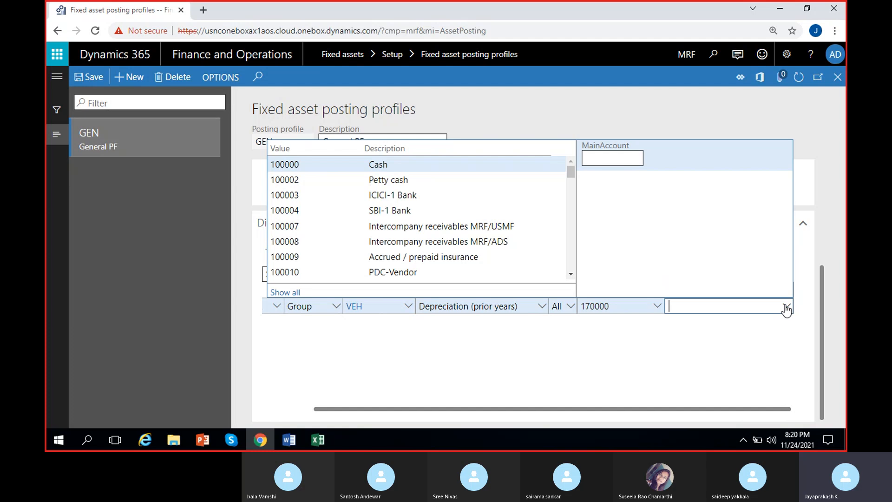
type("veh")
key("ctrl+a")
type("v")
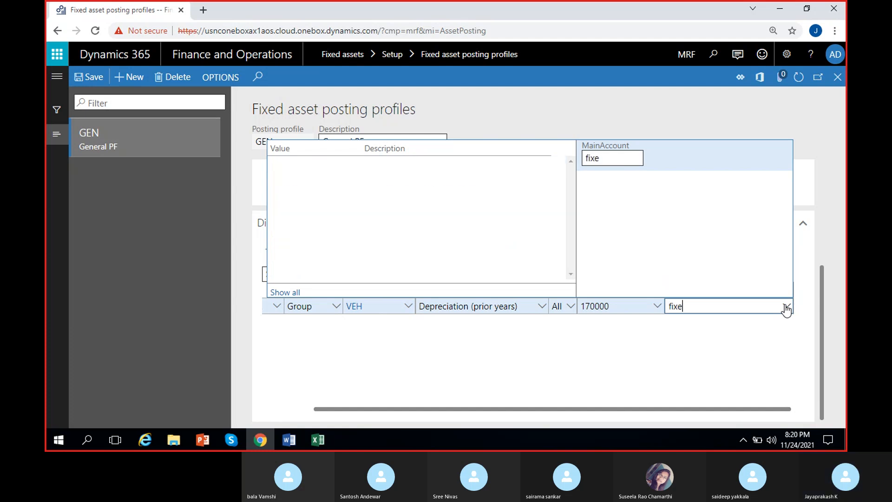
type("ixe")
left_click(391, 164)
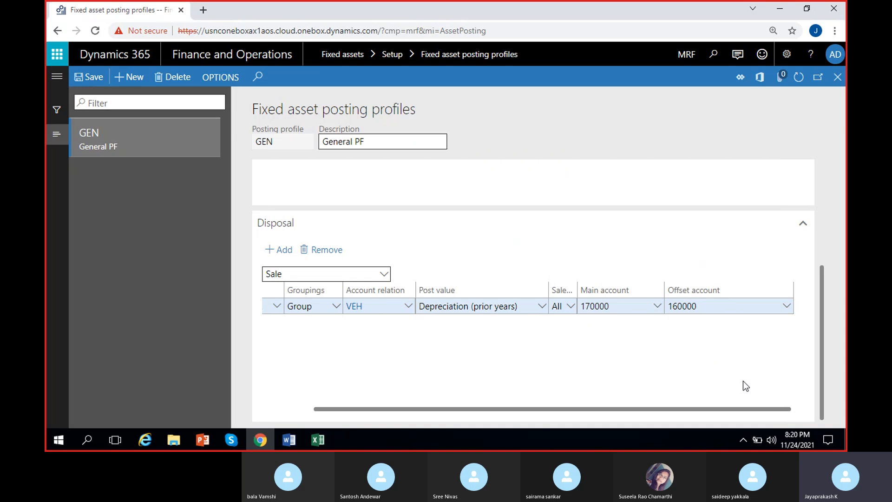
- Switch to the Excel workbook, review the sale's accumulated depreciation and fixed asset entries, and return to the posting profile
left_click(319, 442)
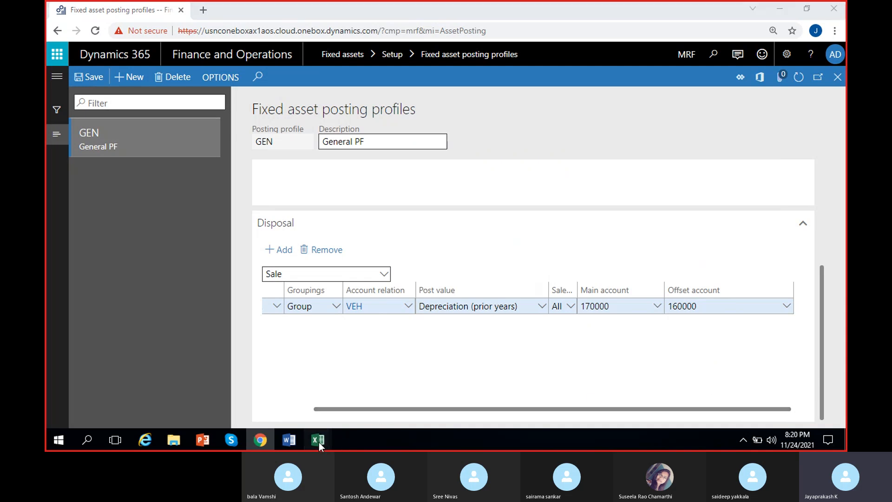
left_click(241, 403)
left_click_drag(214, 335, 399, 333)
left_click_drag(199, 347, 389, 348)
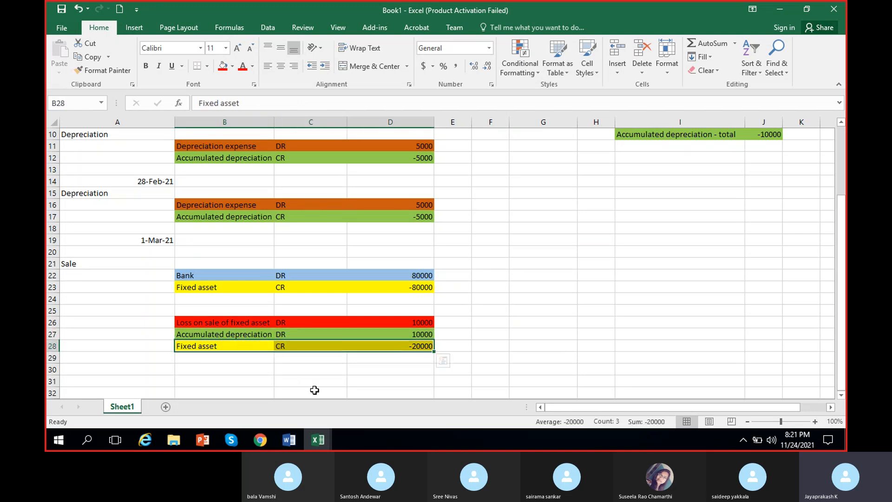
left_click(780, 9)
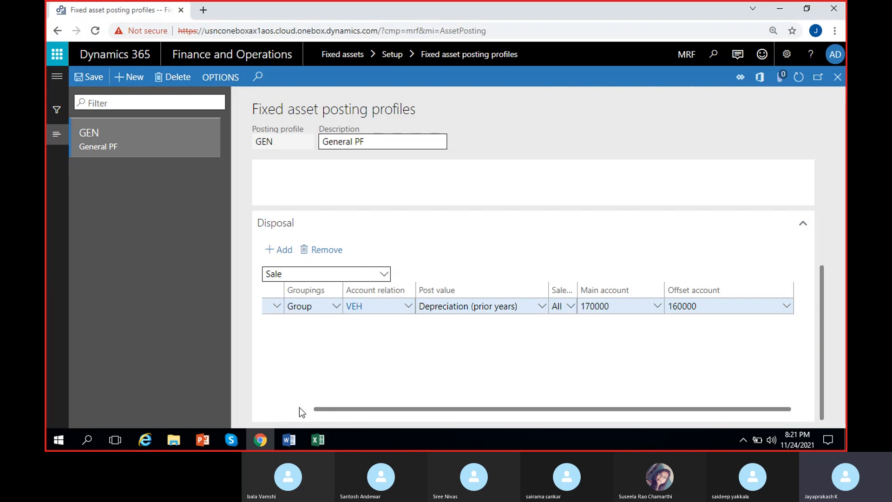
- Add another Sale disposal line for CA-Book with grouping Group, account relation VEH and post value Depreciation (this year)
left_click_drag(318, 409, 269, 409)
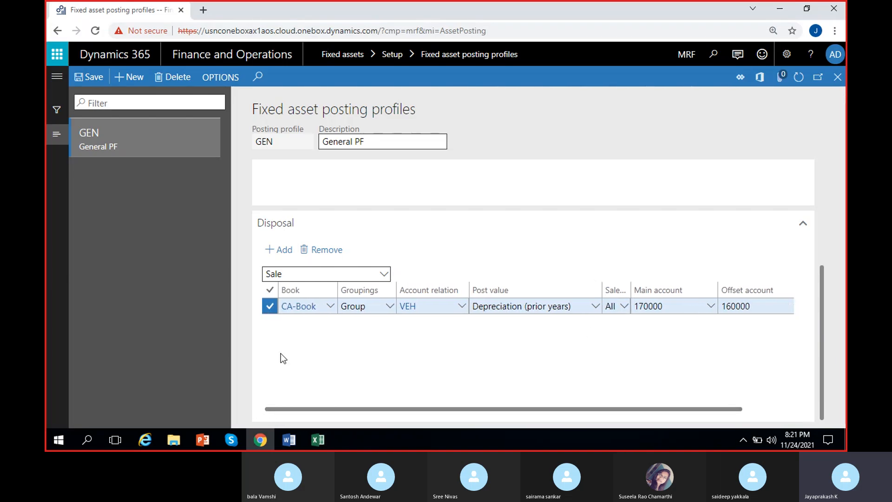
left_click(278, 249)
left_click(331, 306)
left_click(322, 187)
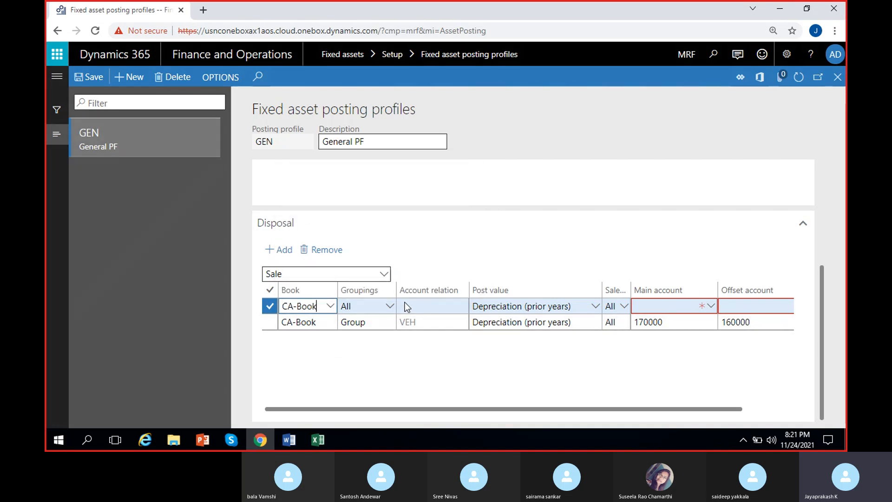
left_click(389, 306)
left_click(362, 338)
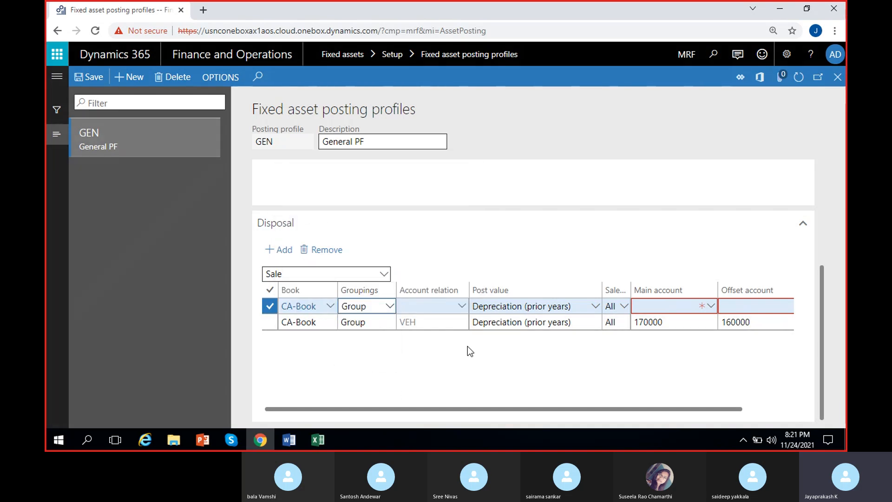
left_click(461, 307)
left_click(439, 203)
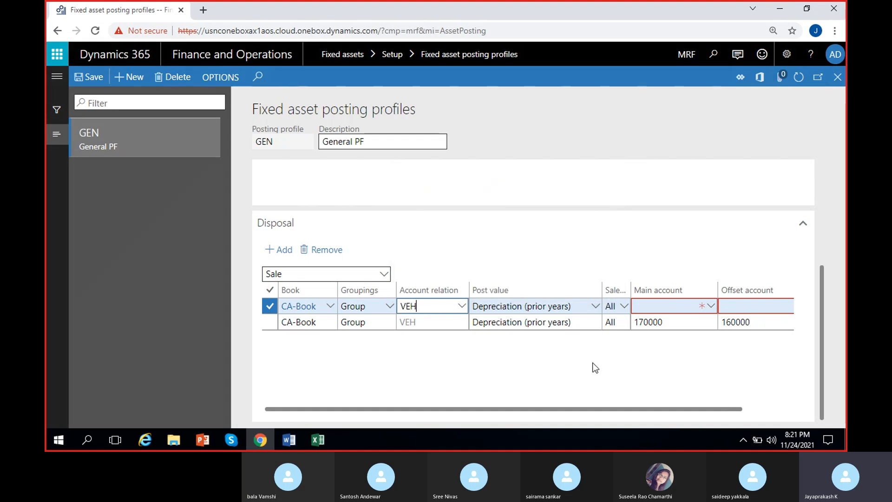
left_click(595, 305)
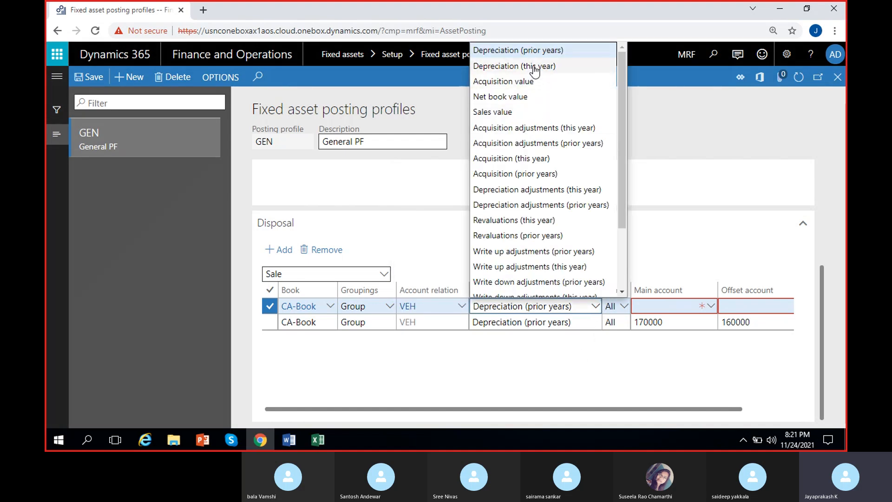
left_click(535, 68)
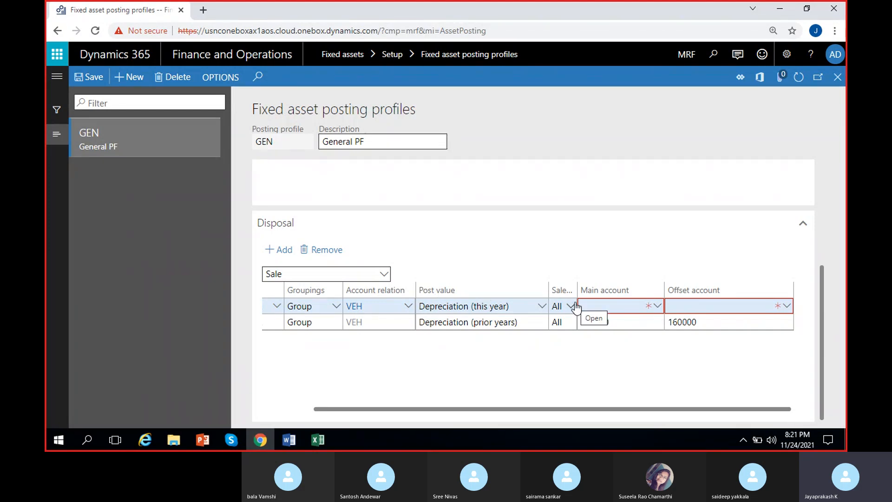
- Set the Depreciation (this year) line's main account to 170000 and its offset account to 160000
left_click(657, 307)
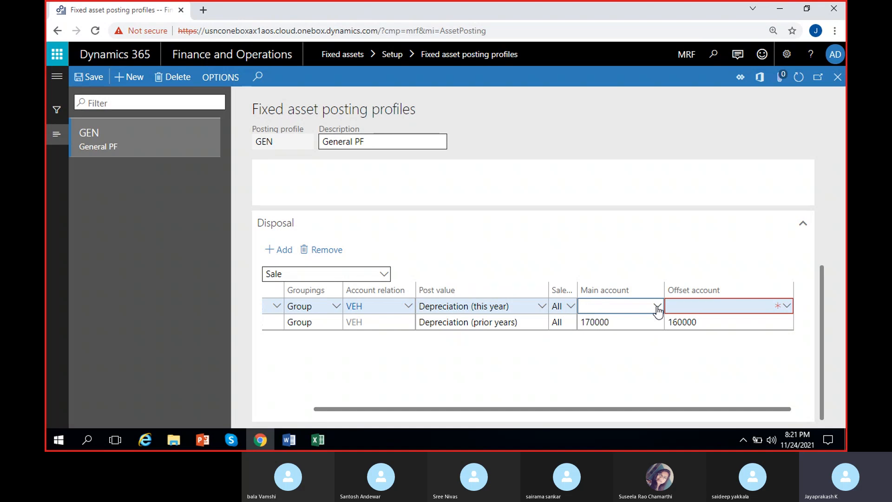
type("17000")
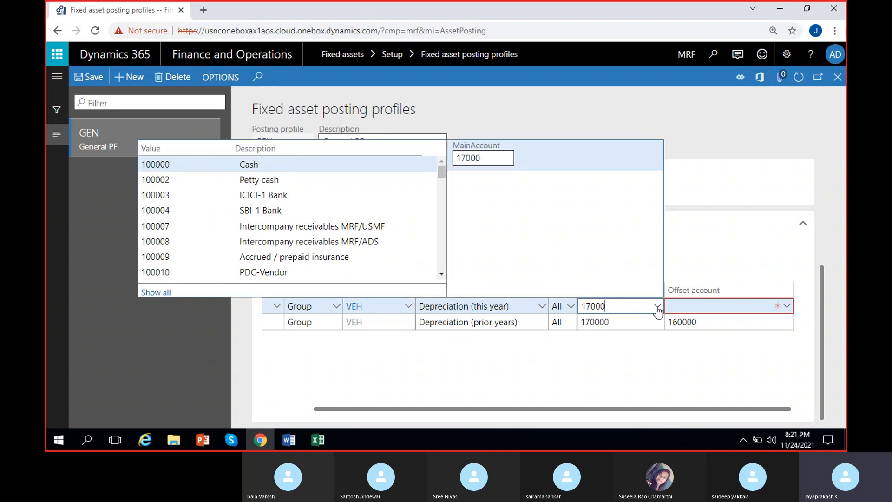
left_click(304, 165)
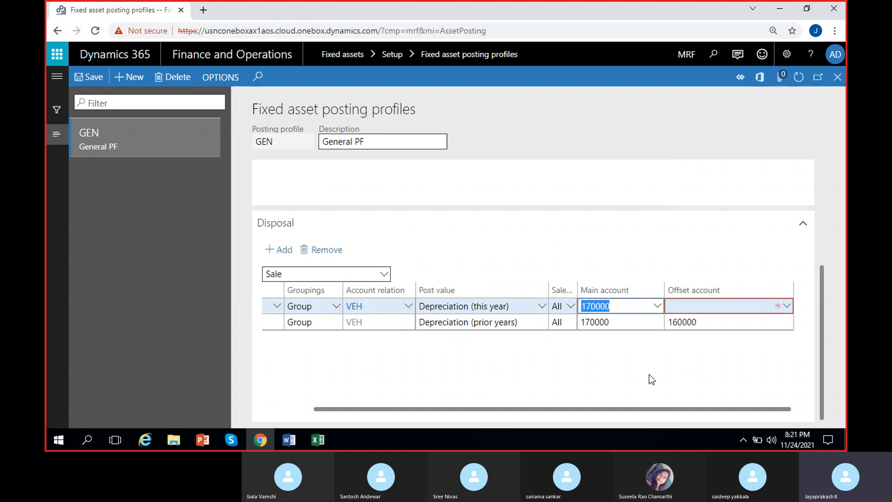
left_click(785, 307)
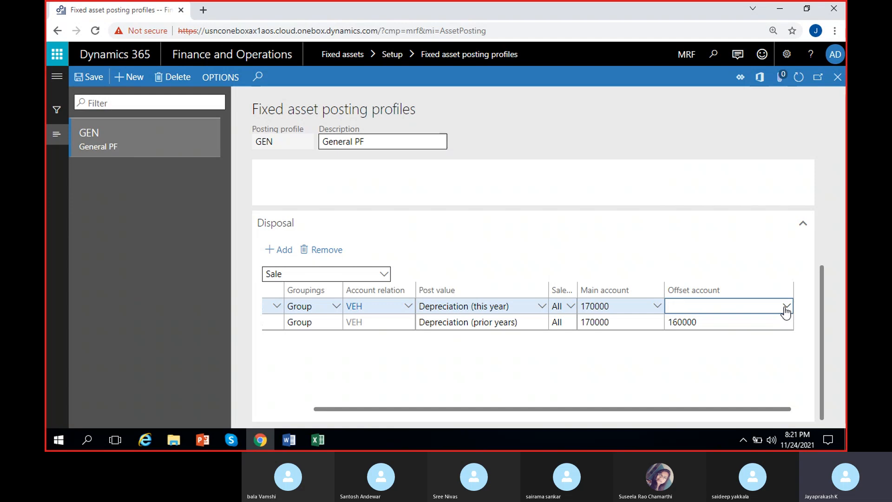
left_click(612, 158)
type("160000")
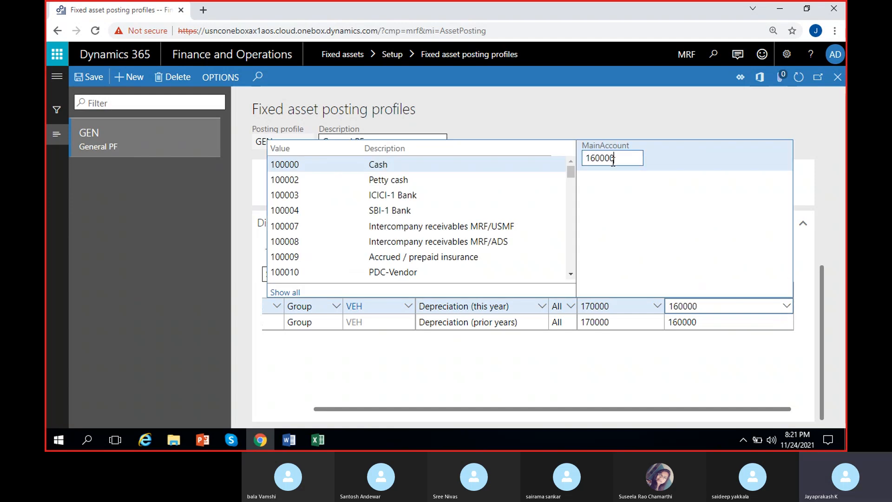
left_click(645, 387)
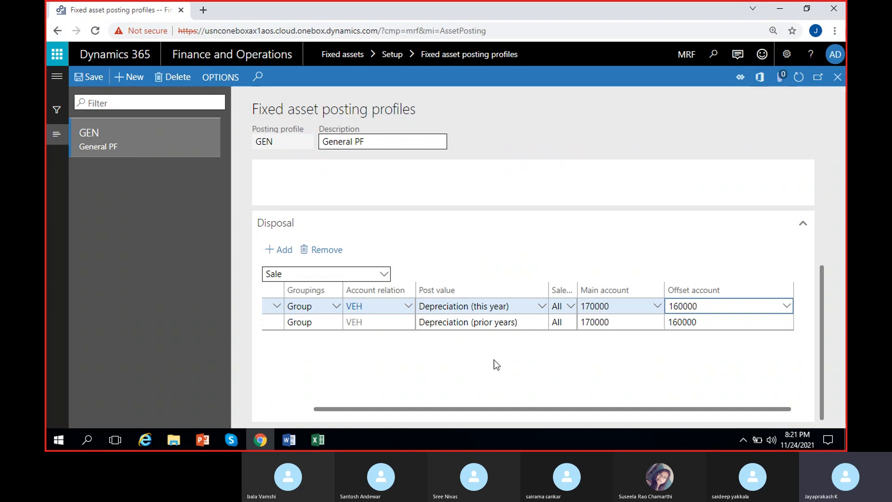
left_click(497, 373)
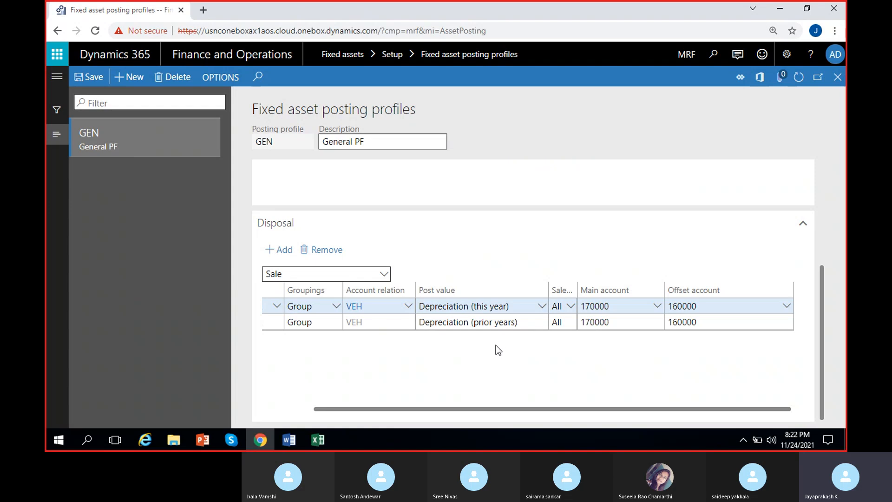
- Add a Sale disposal line for CA-Book with grouping Group, account relation VEH and post value Net book value
scroll(426, 373, "left", 2)
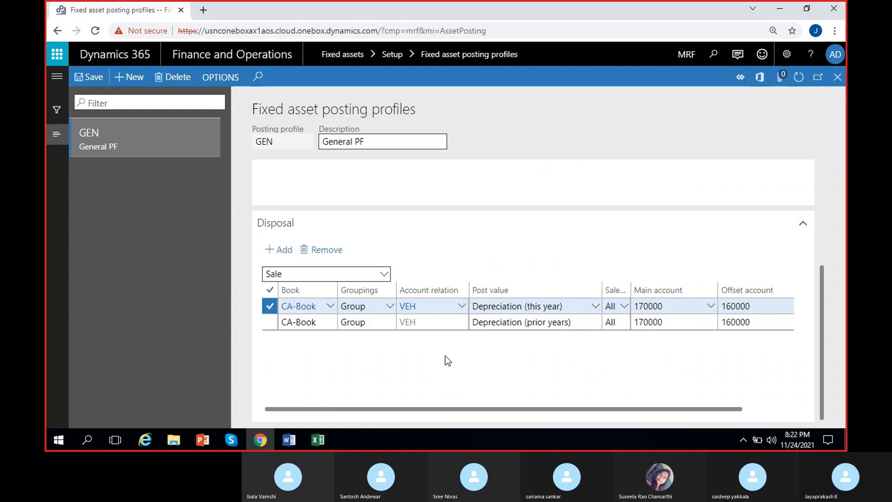
left_click(272, 250)
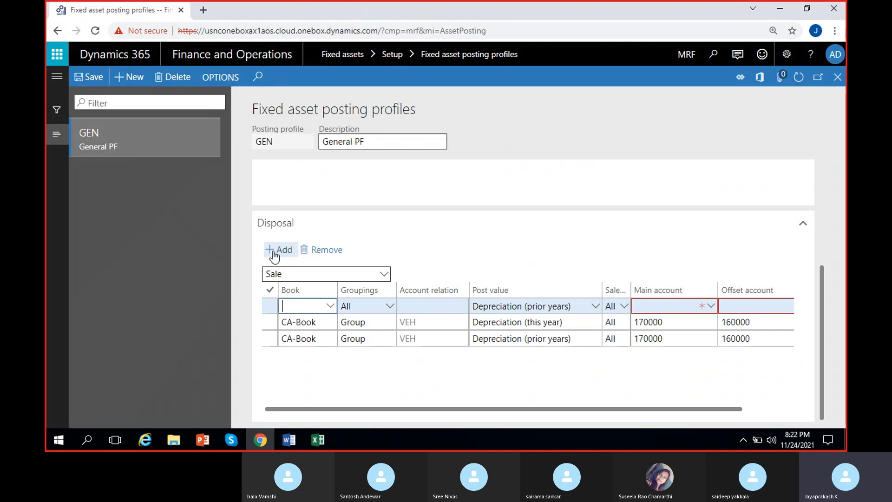
left_click(331, 306)
left_click(300, 189)
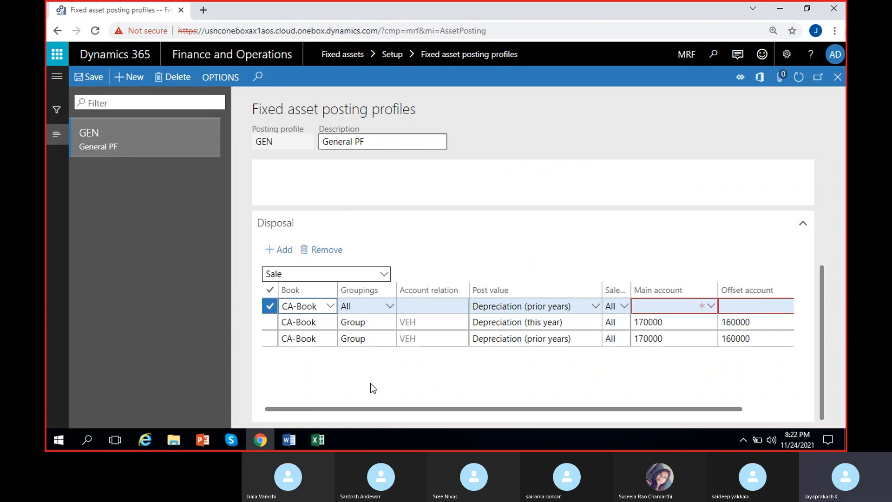
left_click(390, 306)
left_click(370, 343)
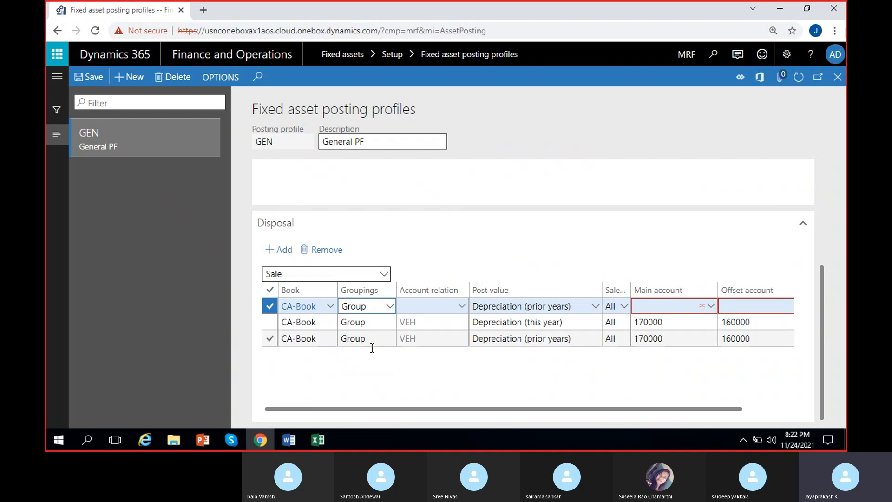
left_click(462, 305)
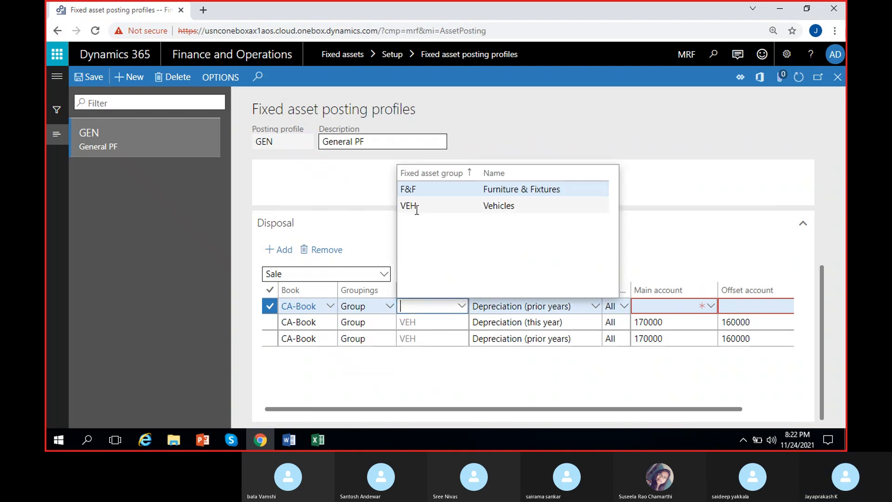
left_click(416, 206)
left_click(595, 307)
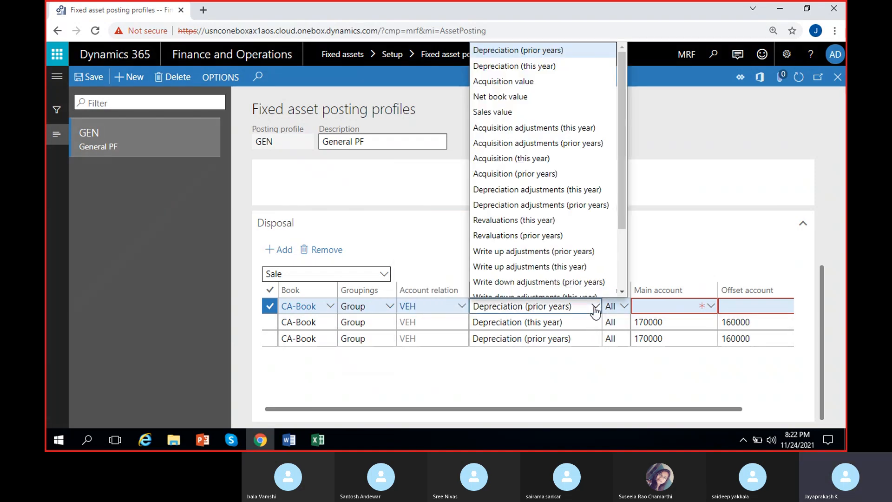
left_click(504, 97)
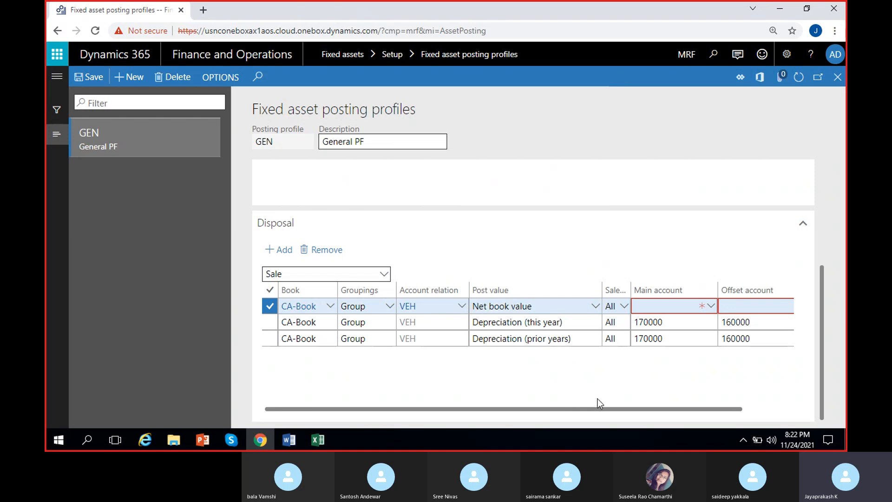
- Set the Net book value line's main account to 160000 and its offset account to 600001, Gain/Loss on sale of fixed assets
left_click(668, 303)
type("1")
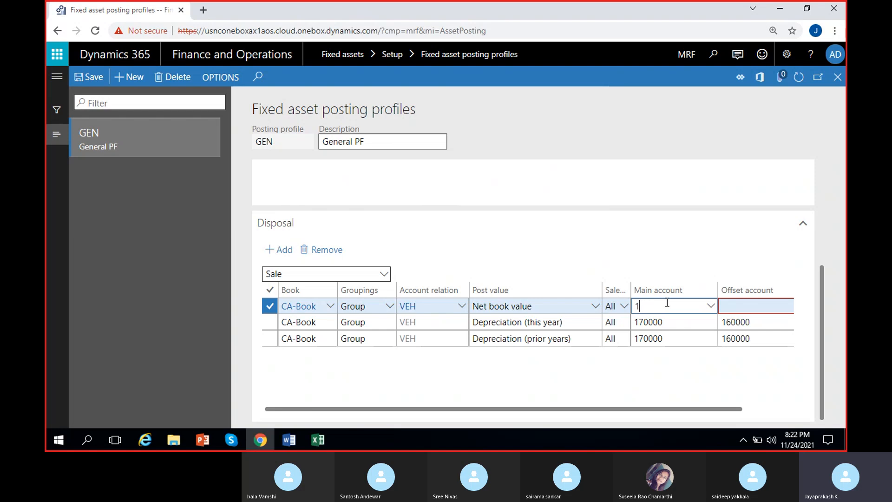
type("60000")
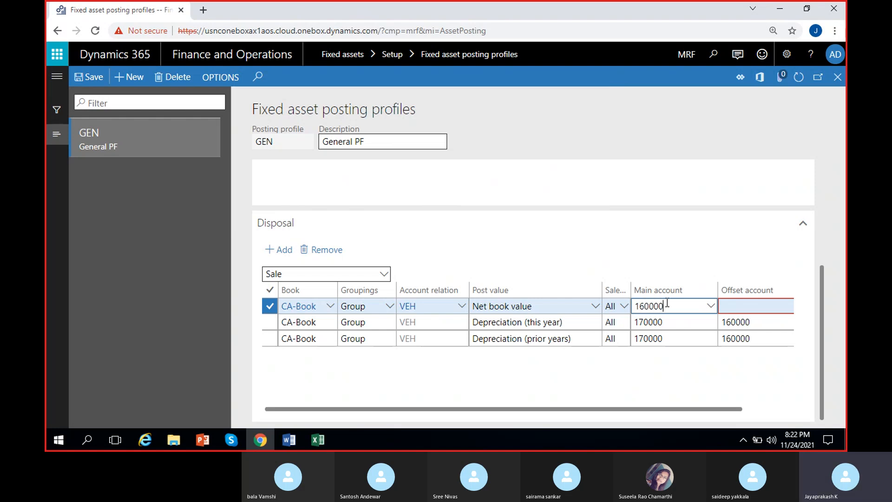
key("Tab")
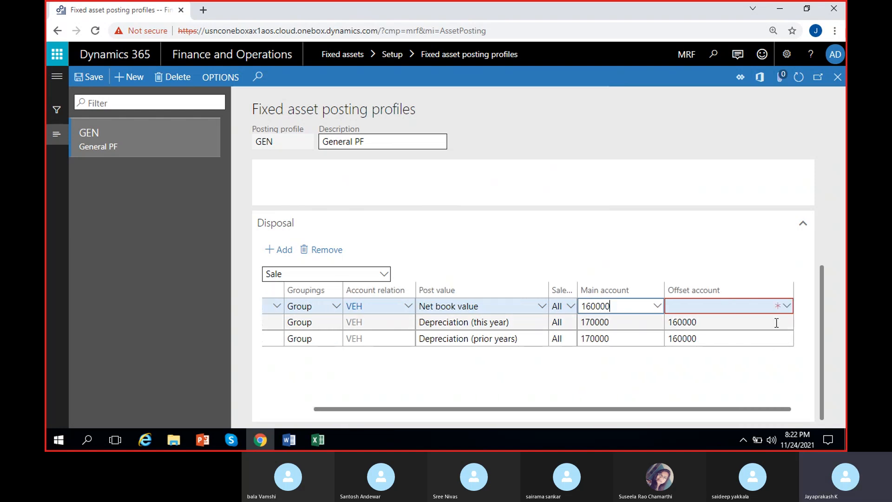
left_click(791, 308)
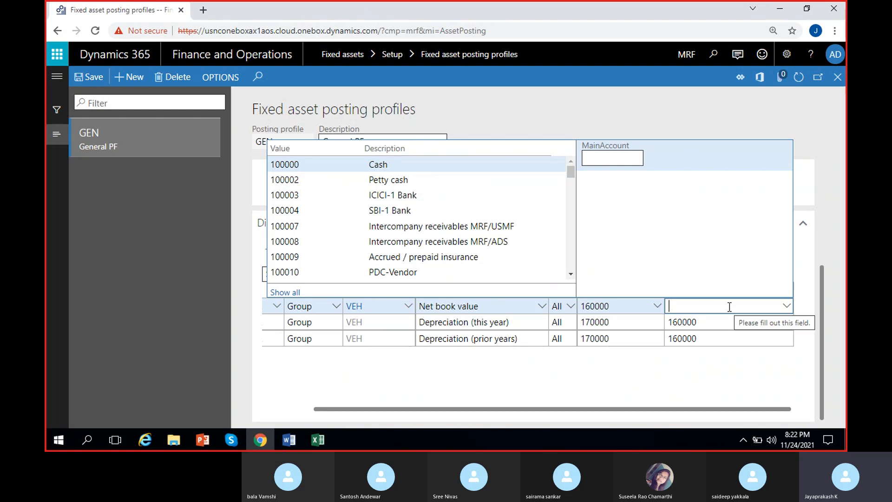
type("gain")
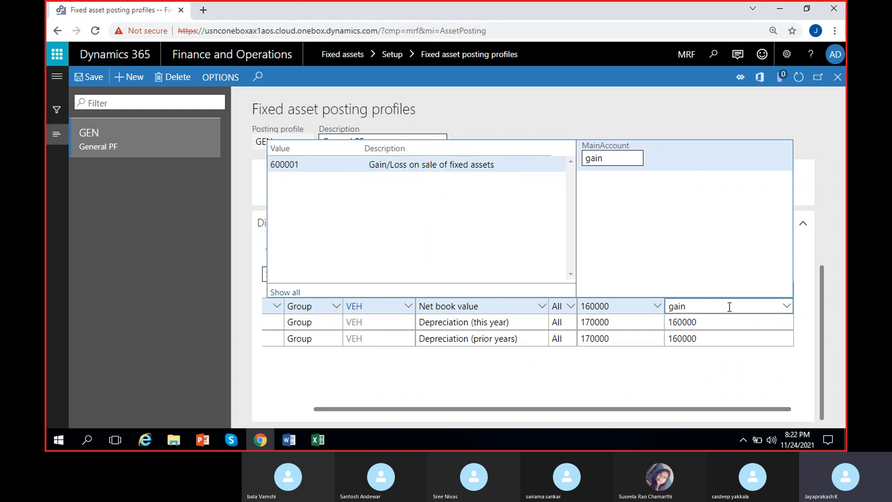
left_click(442, 168)
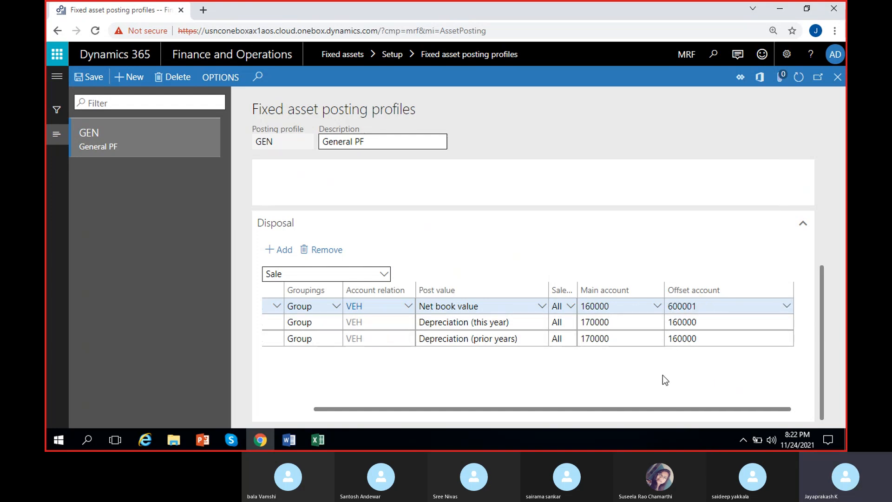
- Duplicate the posting profiles page in a second browser tab and switch the company there to ADS
right_click(160, 10)
left_click(205, 97)
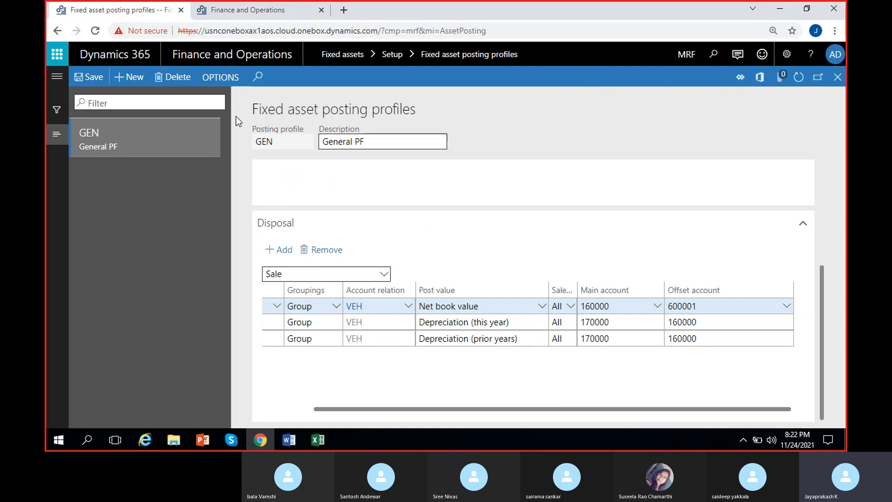
left_click(244, 10)
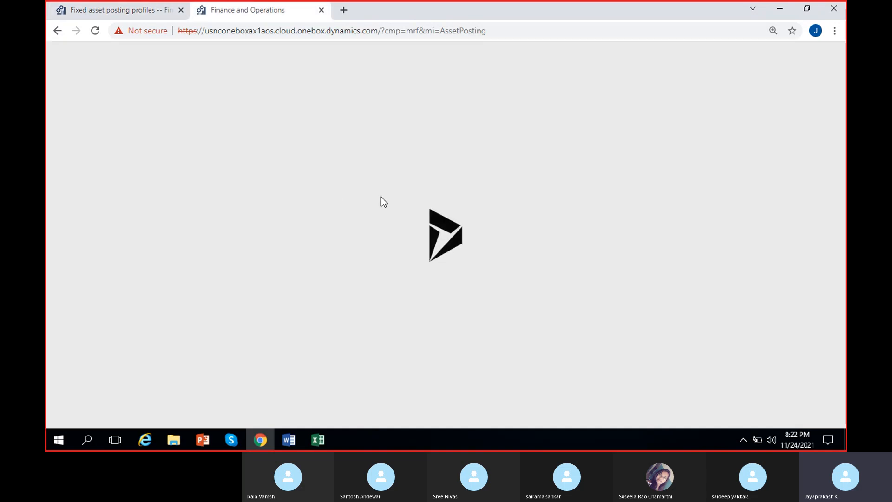
left_click(143, 16)
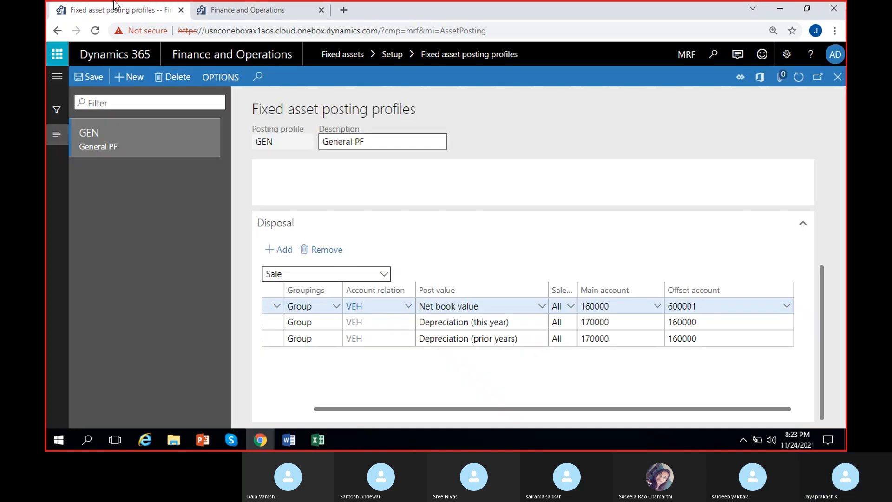
left_click(231, 19)
left_click(838, 95)
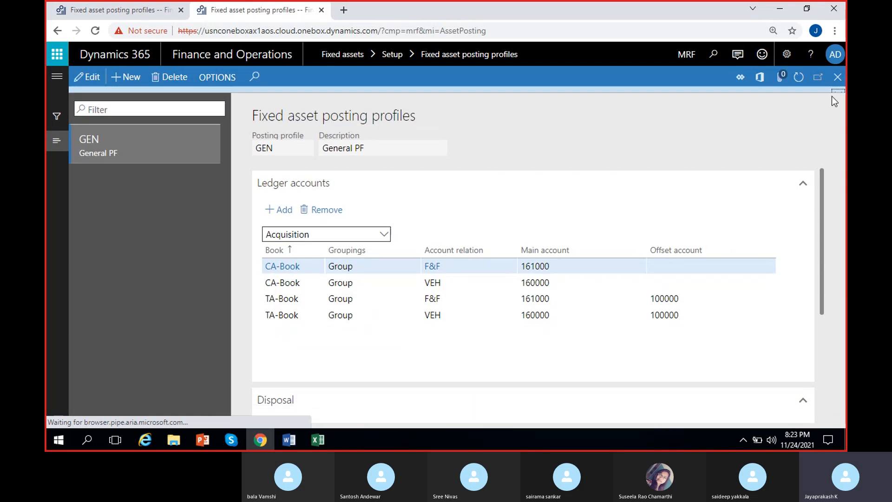
left_click(695, 55)
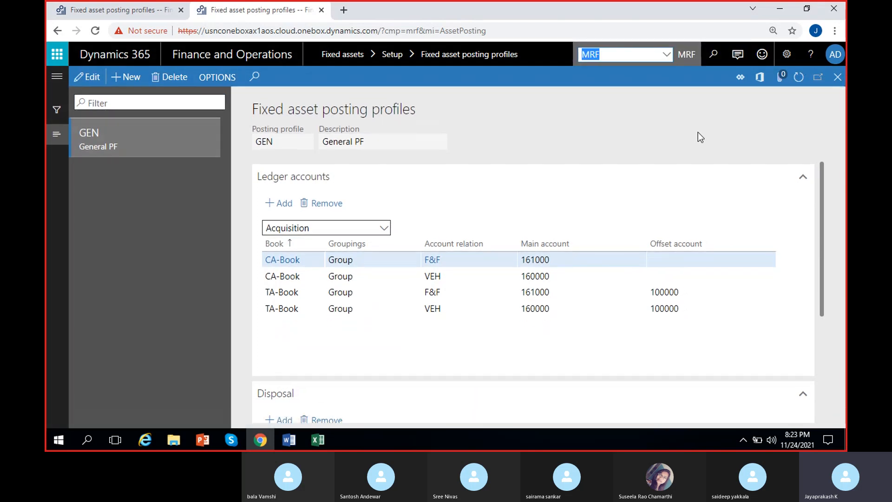
type("ADS")
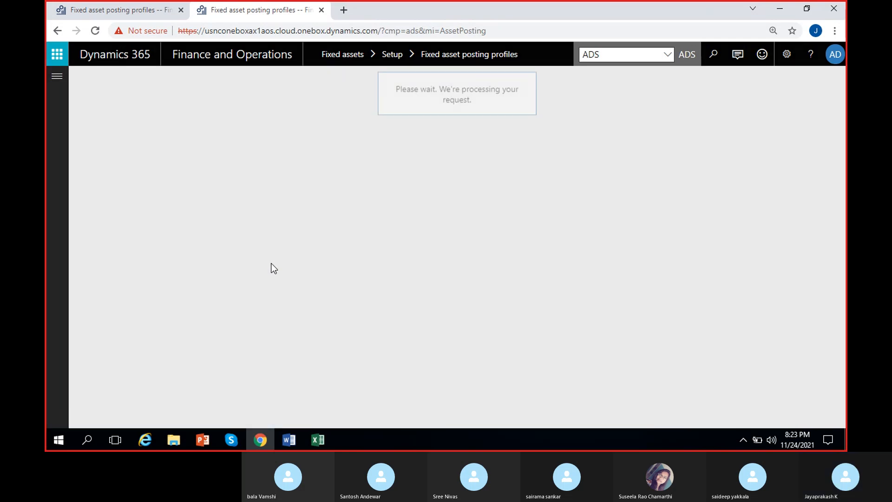
- Filter the FA_PF profile's Sale disposal lines to account relations containing veh to examine the vehicle post values
scroll(464, 365, "down", 4)
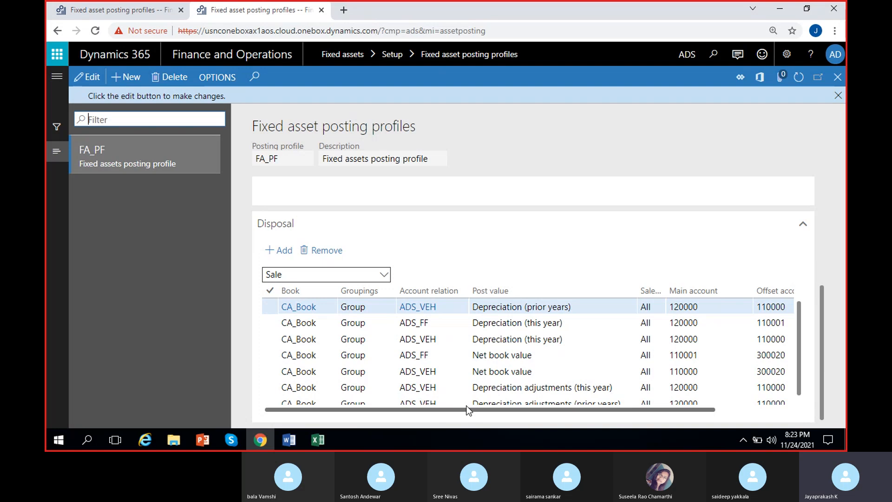
left_click(450, 290)
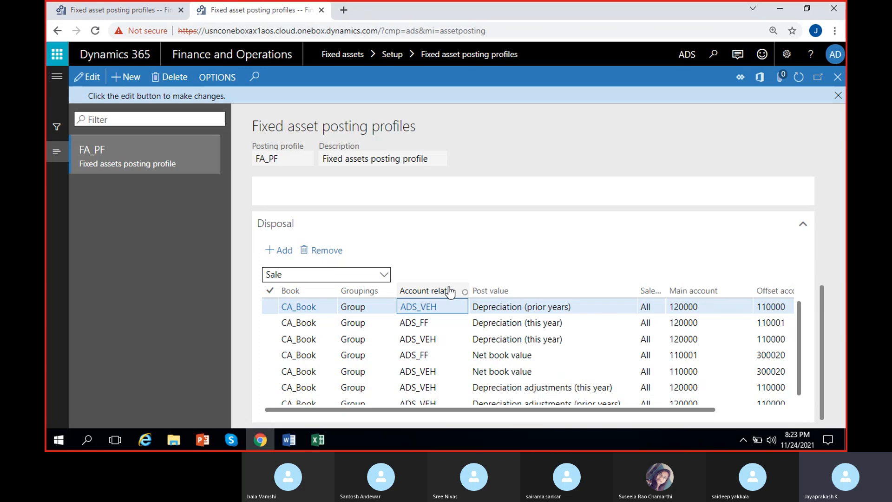
left_click(450, 291)
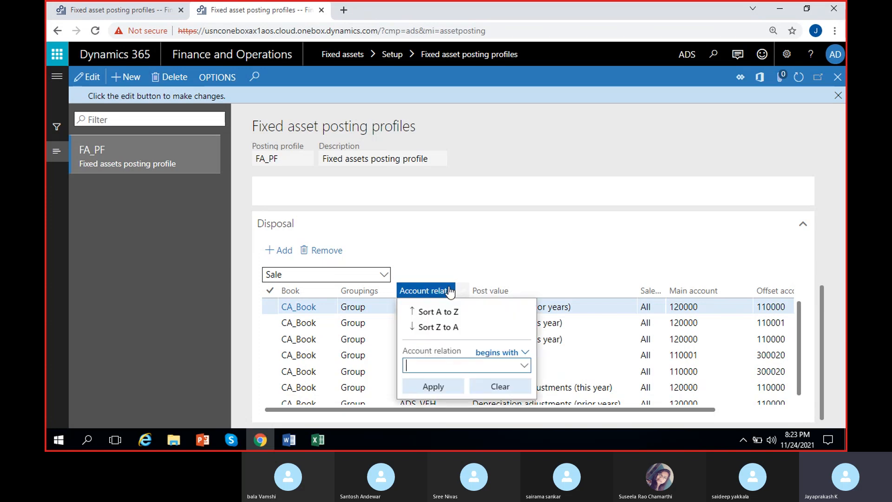
left_click(504, 352)
left_click(493, 221)
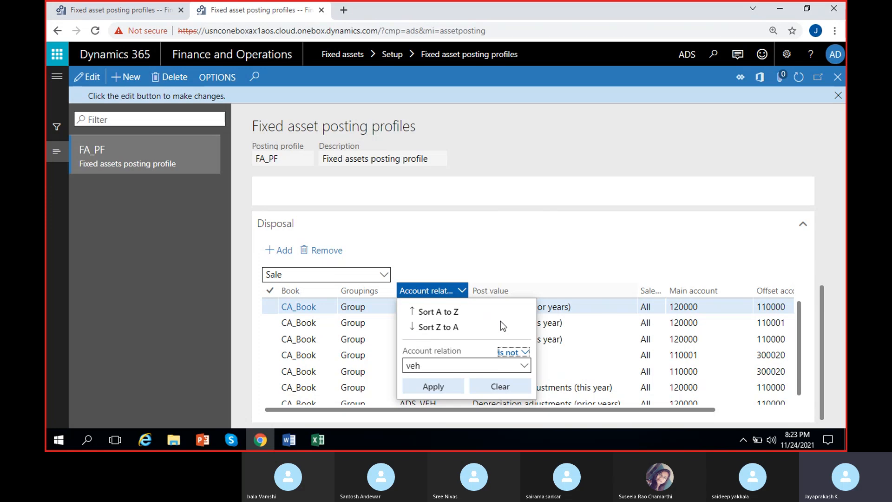
left_click(511, 353)
left_click(511, 235)
left_click(446, 387)
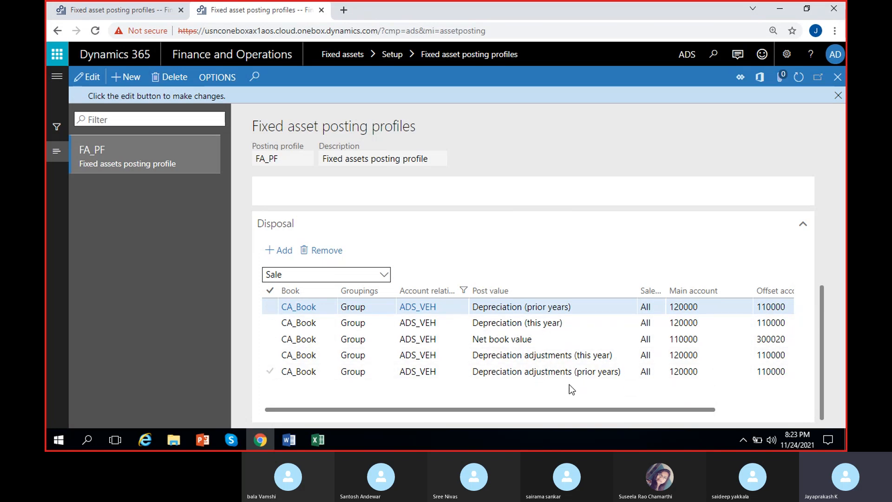
- Return to the MRF company's GEN profile and add a Sale disposal line for CA-Book with grouping Group and account relation VEH
left_click(139, 12)
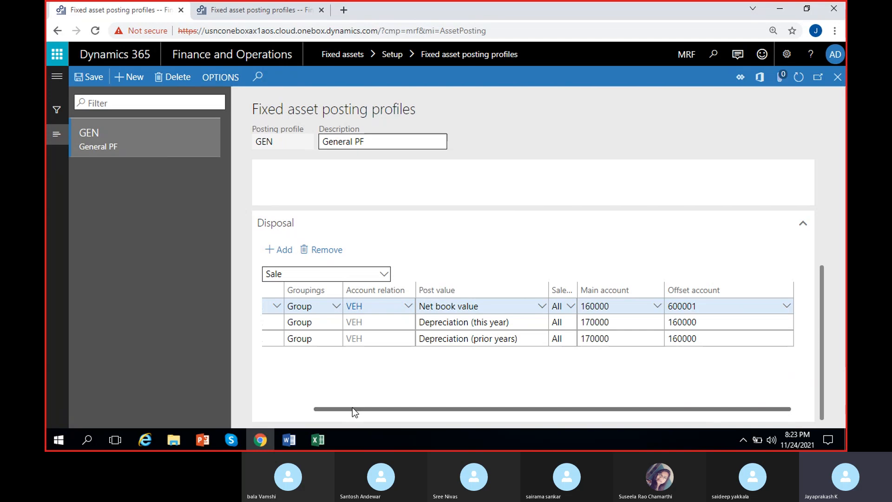
left_click_drag(352, 407, 303, 408)
left_click(278, 251)
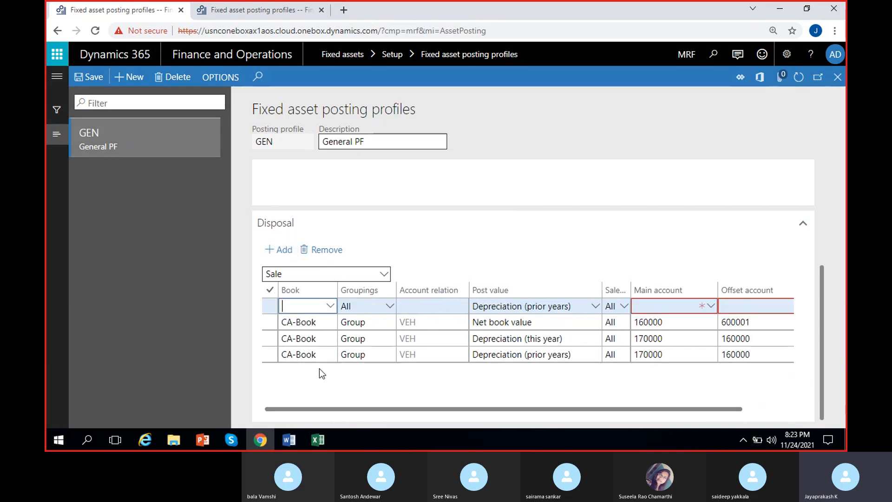
left_click(321, 310)
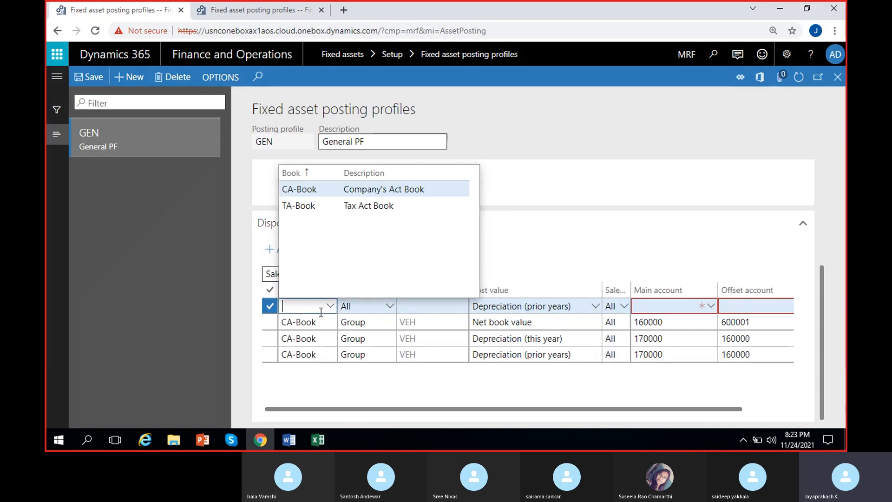
left_click(298, 190)
left_click(389, 306)
left_click(369, 338)
left_click(463, 308)
left_click(448, 212)
- Set the new line's post value to Depreciation adjustments (prior years) and widen the Post value column to fit it
left_click(595, 306)
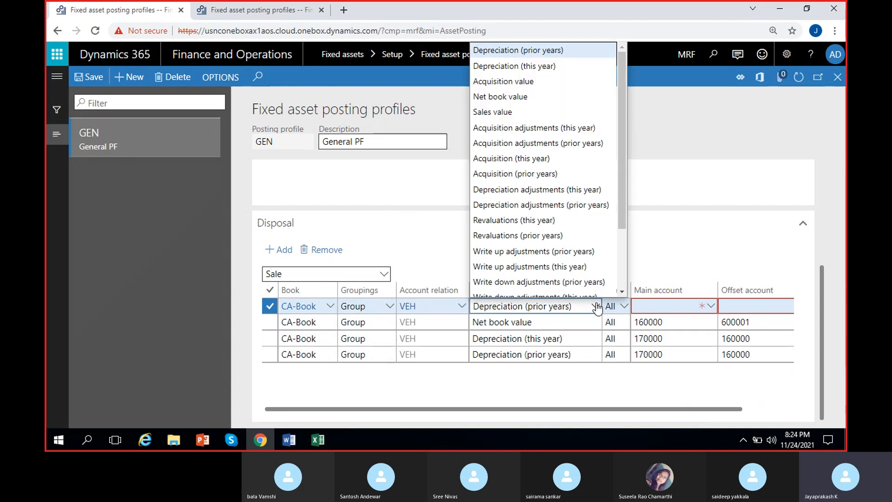
scroll(539, 158, "down", 3)
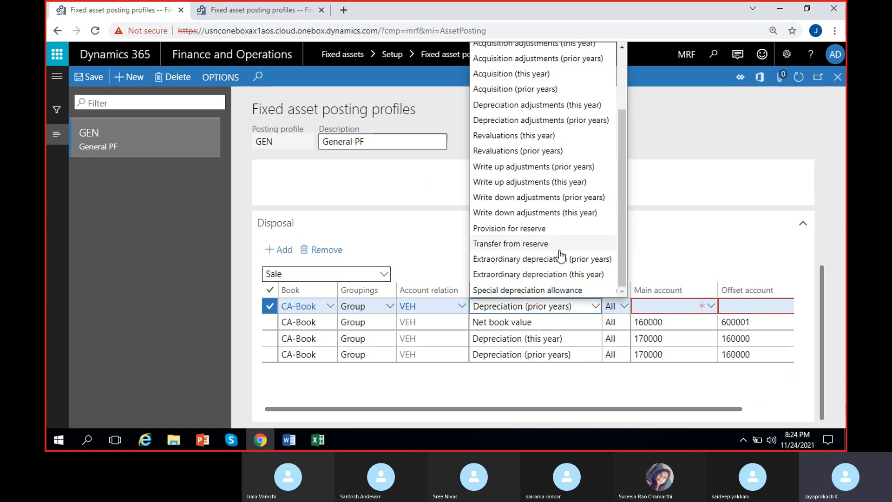
scroll(561, 255, "up", 3)
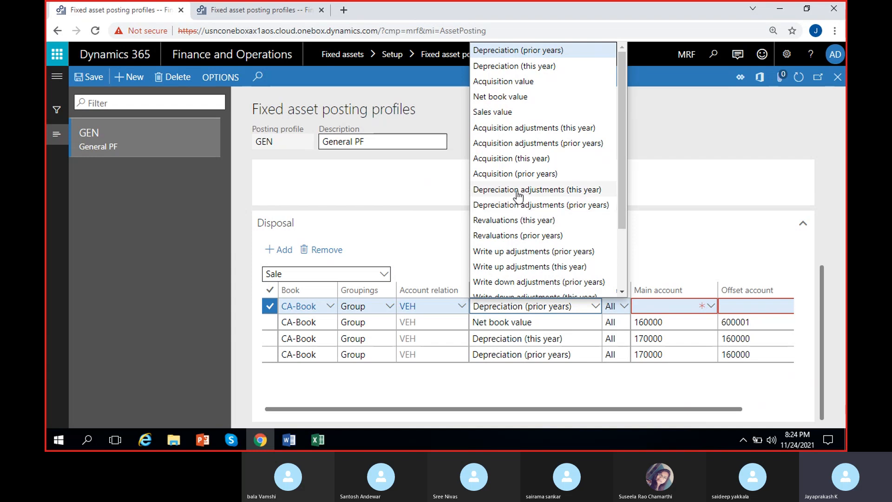
left_click(519, 206)
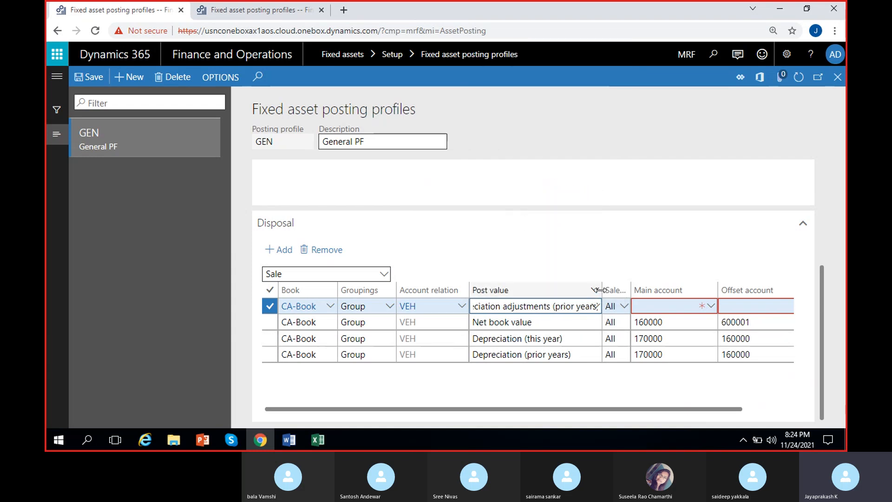
left_click_drag(600, 290, 638, 289)
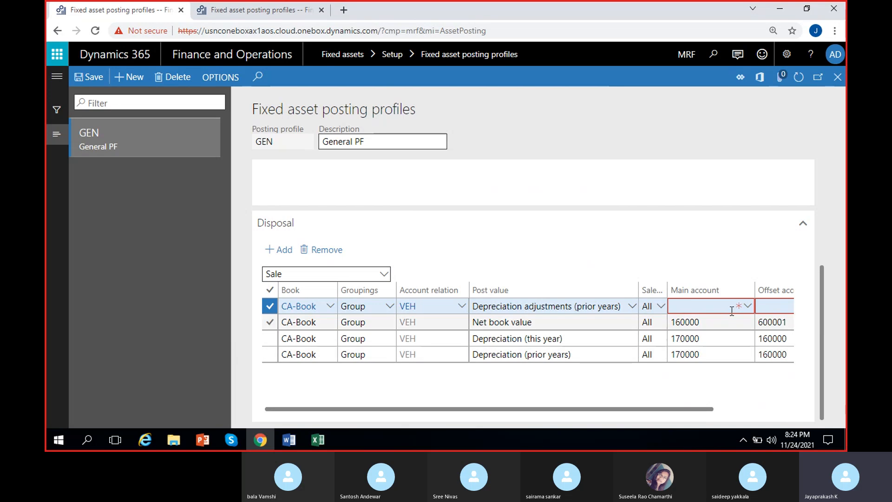
- Set the Depreciation adjustments (prior years) line's main account to 170000 and its offset account to 160000
left_click(691, 305)
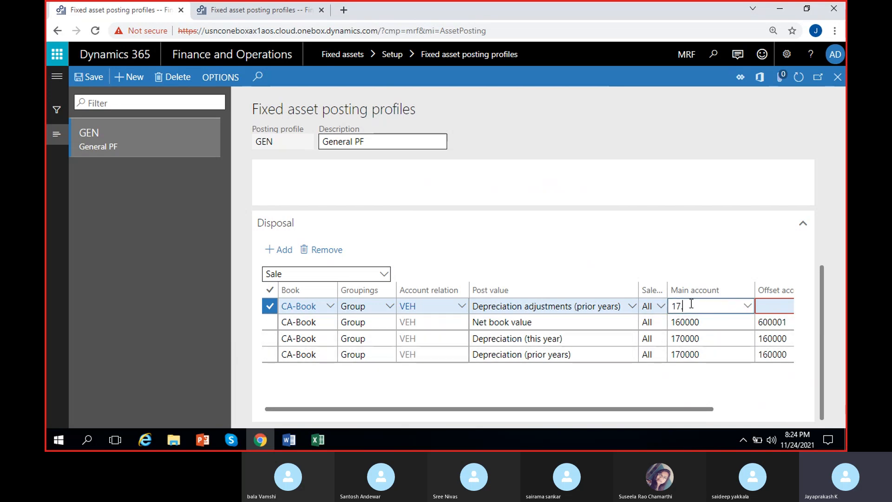
type("17.000")
key("BackSpace")
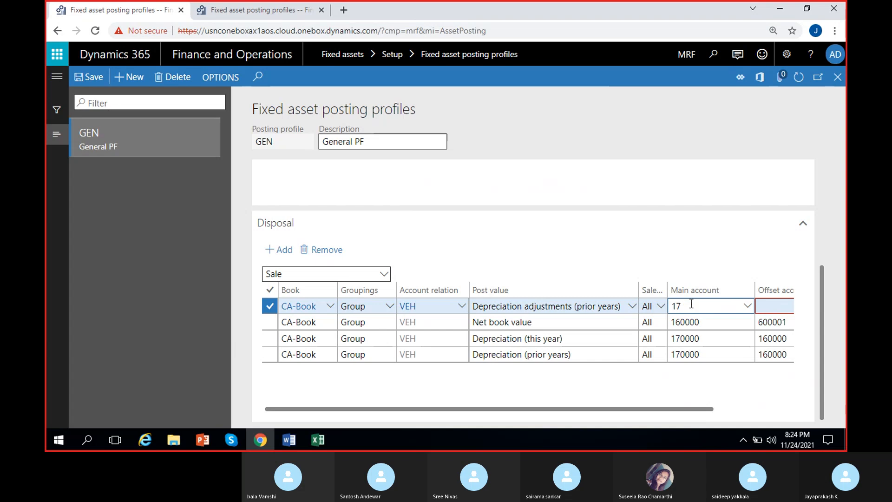
type("0000")
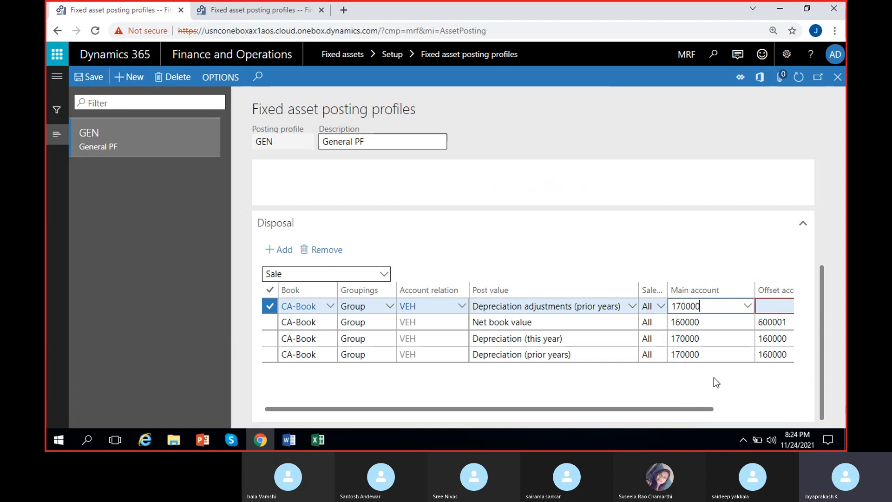
key("Tab")
left_click(692, 307)
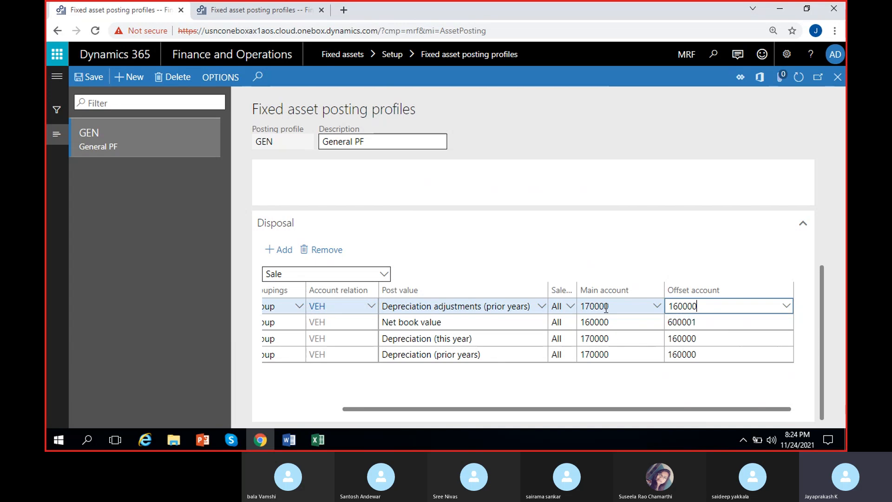
mouse_move(600, 308)
- Add a Sale disposal line for CA-Book with grouping Group, account relation VEH and post value Depreciation adjustments (this year)
left_click_drag(406, 410, 375, 387)
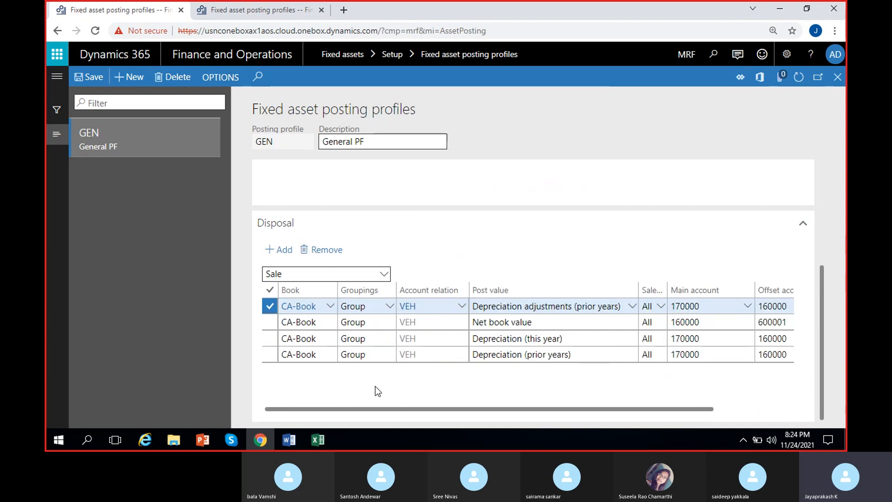
left_click(283, 252)
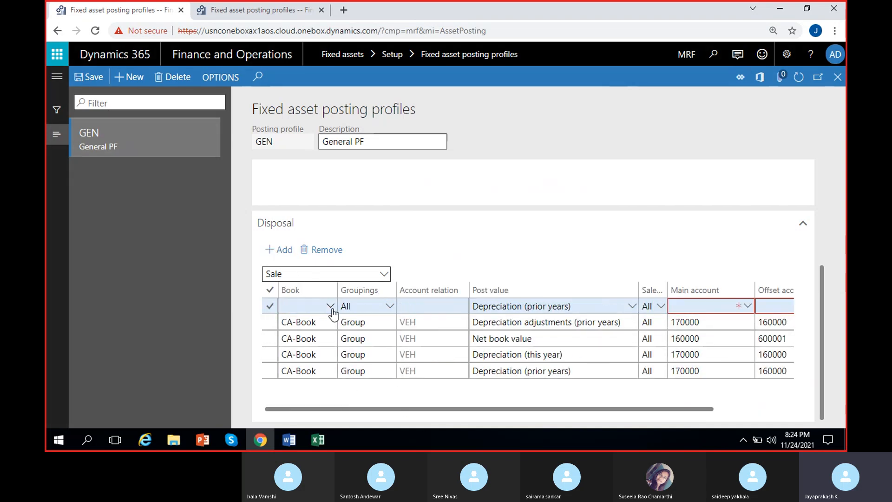
left_click(331, 307)
left_click(308, 188)
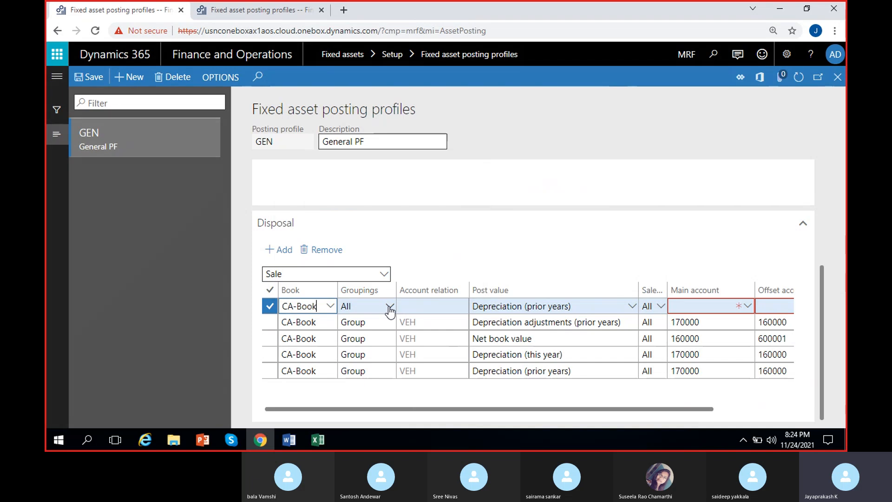
left_click(391, 307)
left_click(365, 338)
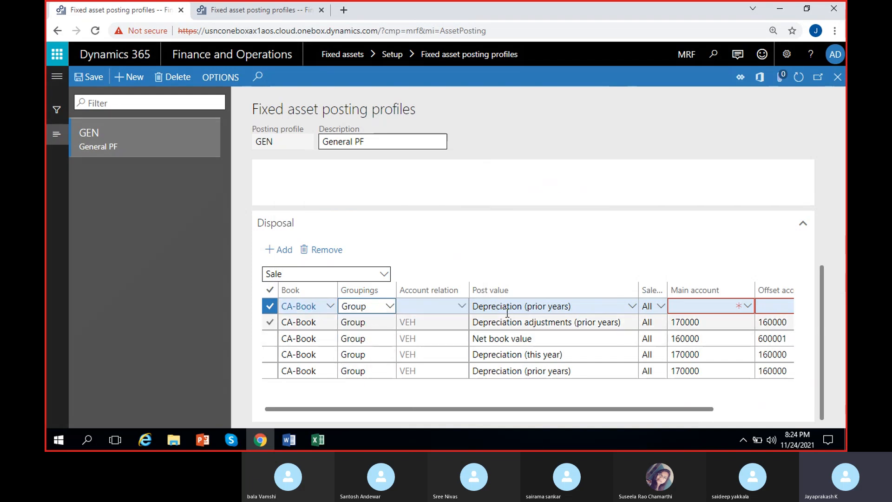
left_click(462, 306)
left_click(465, 203)
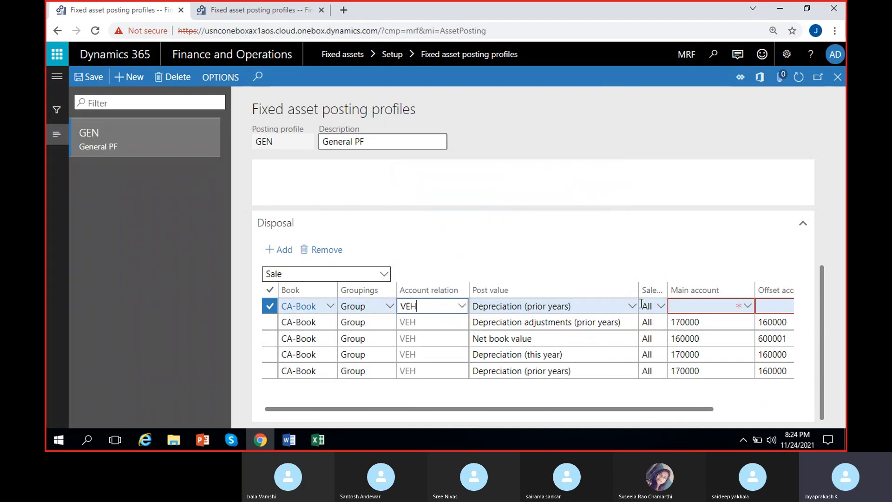
left_click(632, 305)
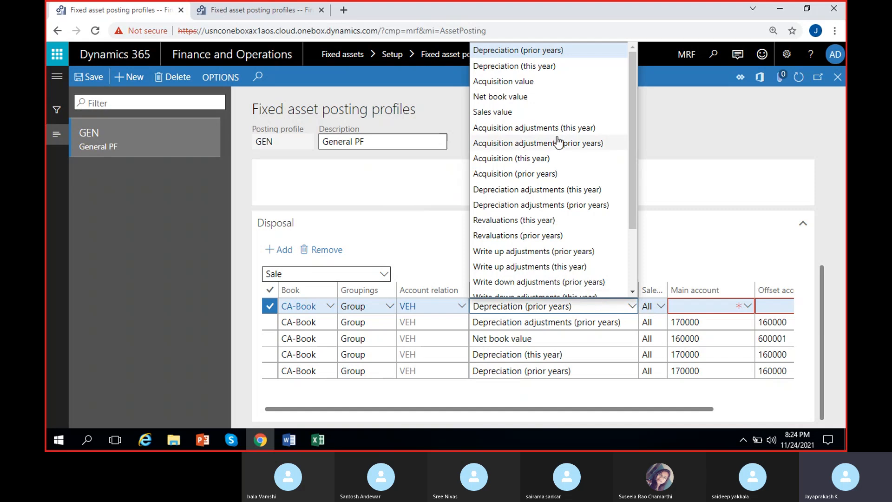
left_click(564, 189)
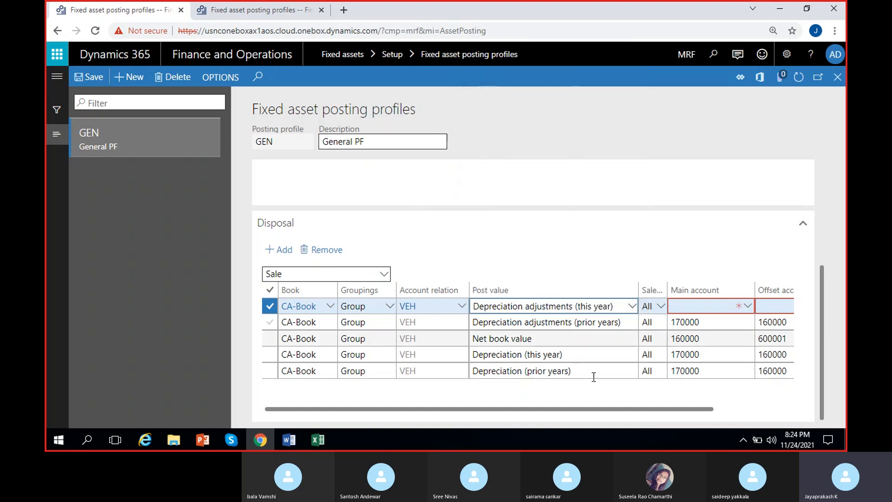
- Set the Depreciation adjustments (this year) line's main account to 170000, Accumulated depreciation, and its offset account to 160000, Fixed asset - vehicle
left_click(752, 307)
left_click(749, 305)
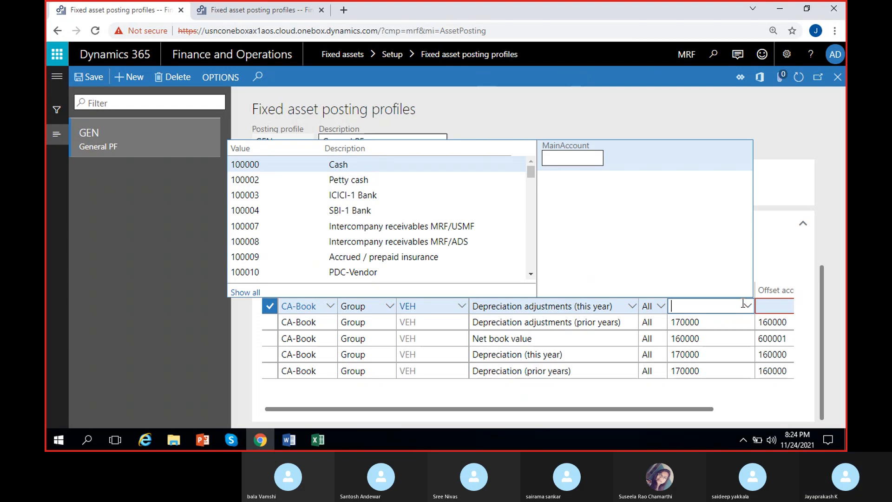
type("7")
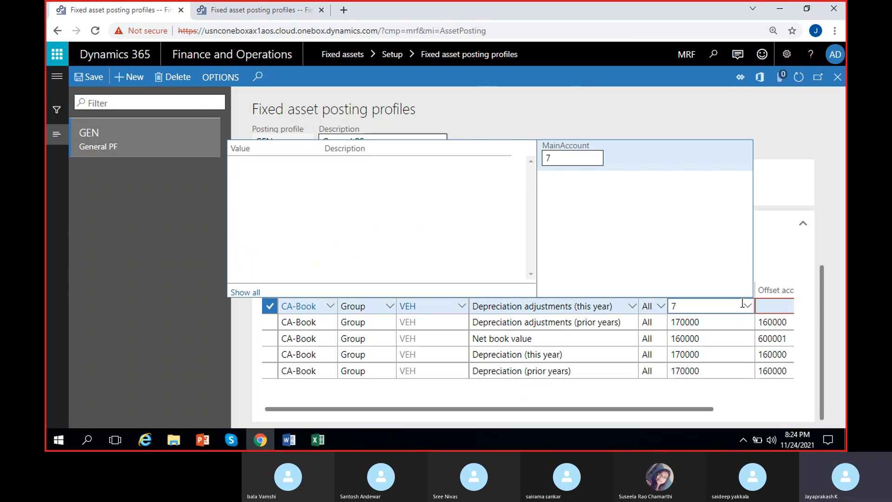
type("00")
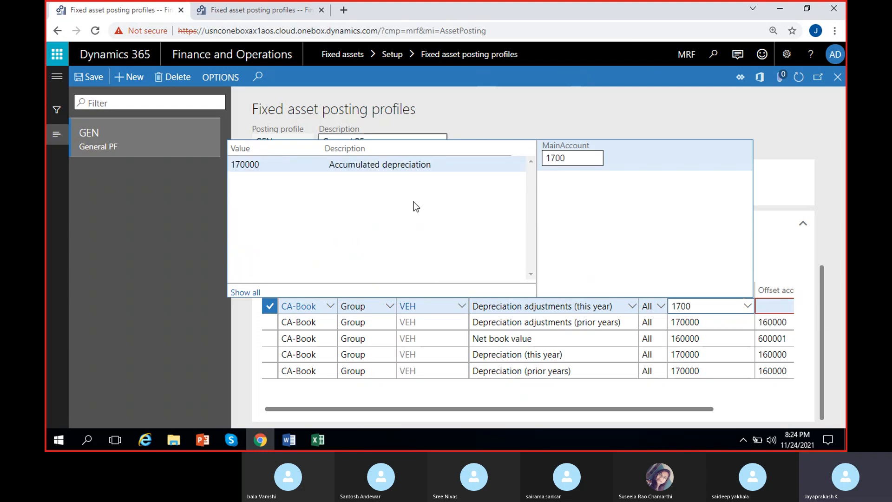
left_click(383, 169)
scroll(708, 397, "right", 2)
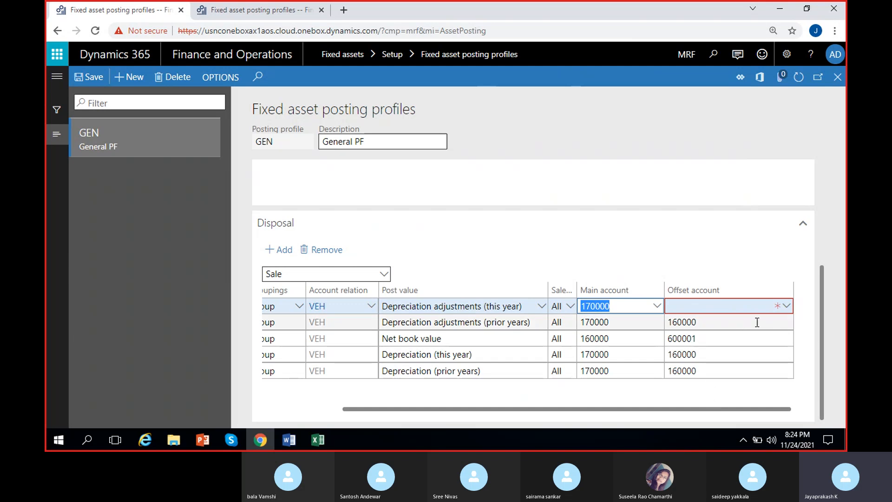
left_click(785, 313)
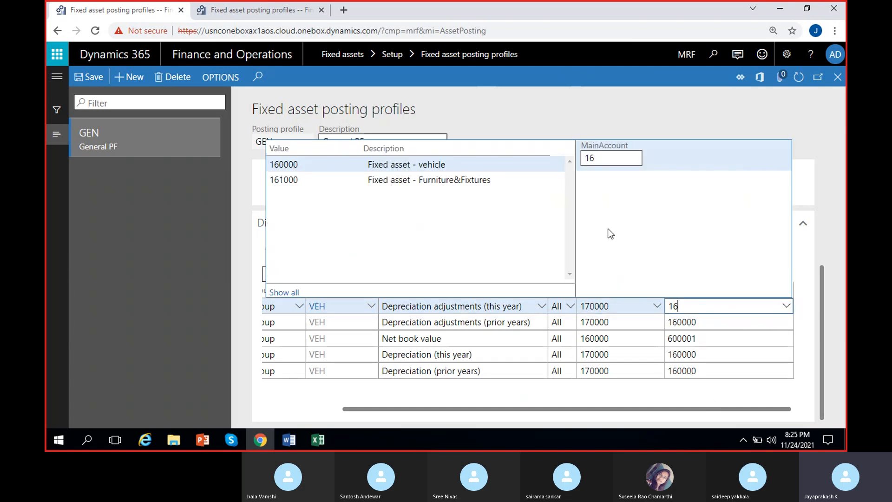
left_click(461, 170)
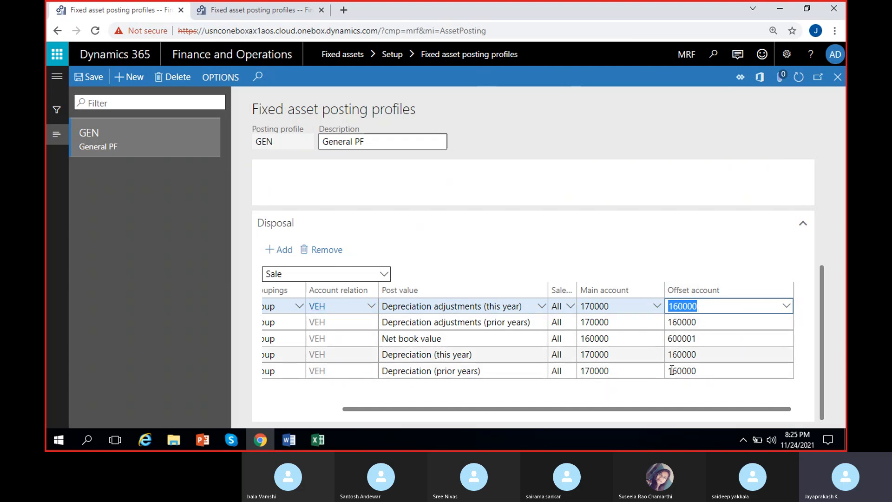
left_click(690, 401)
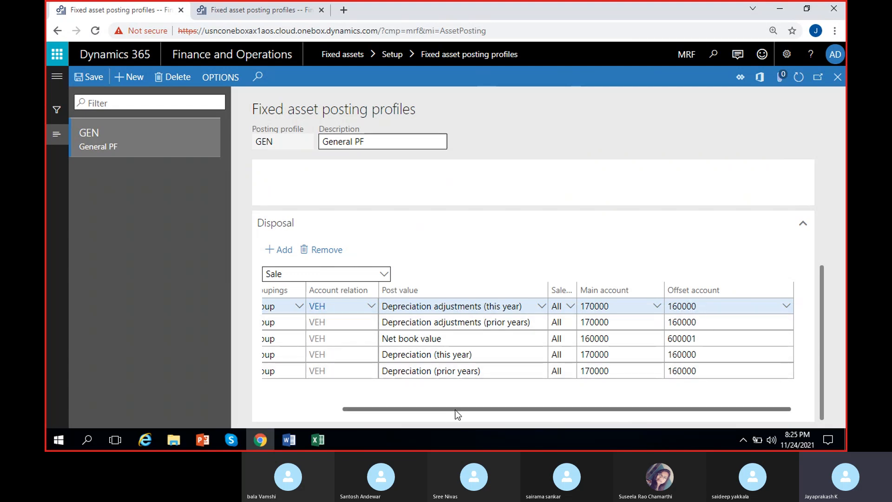
- Narrow the Account relation, Book and Groupings columns of the Disposal grid so the account columns fit in view
left_click_drag(367, 410, 347, 409)
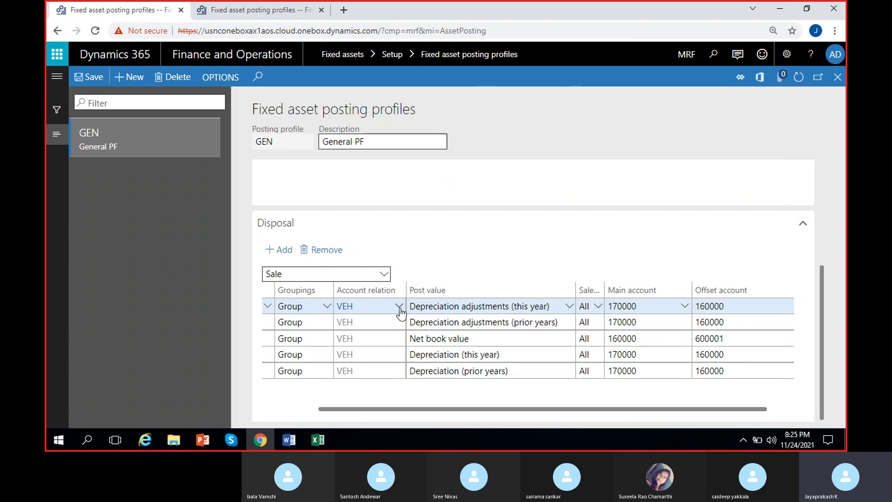
left_click_drag(406, 292, 395, 292)
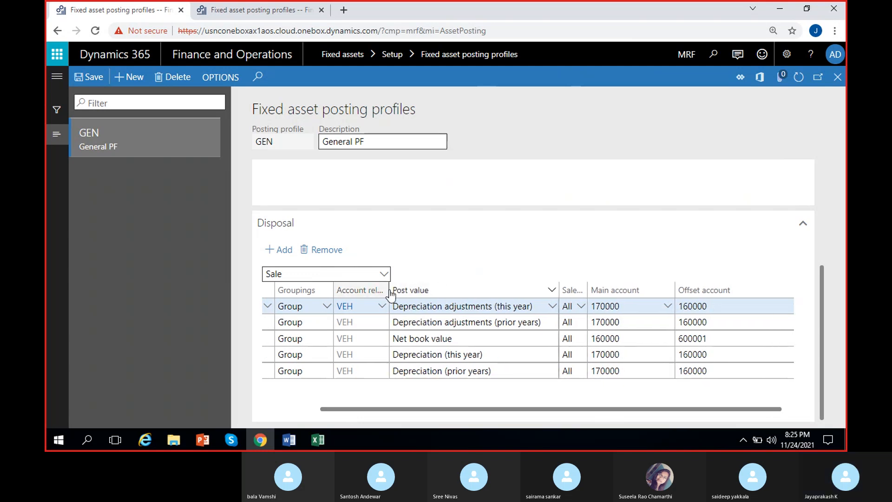
left_click_drag(371, 410, 293, 409)
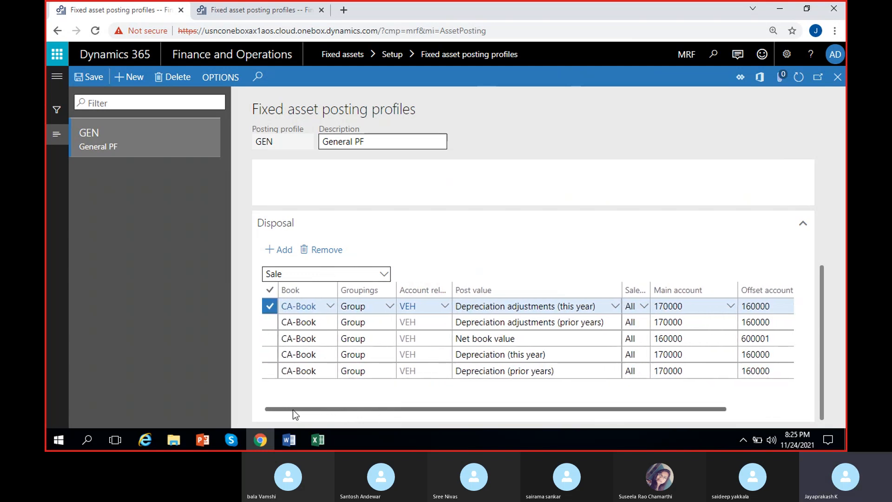
left_click_drag(333, 290, 322, 291)
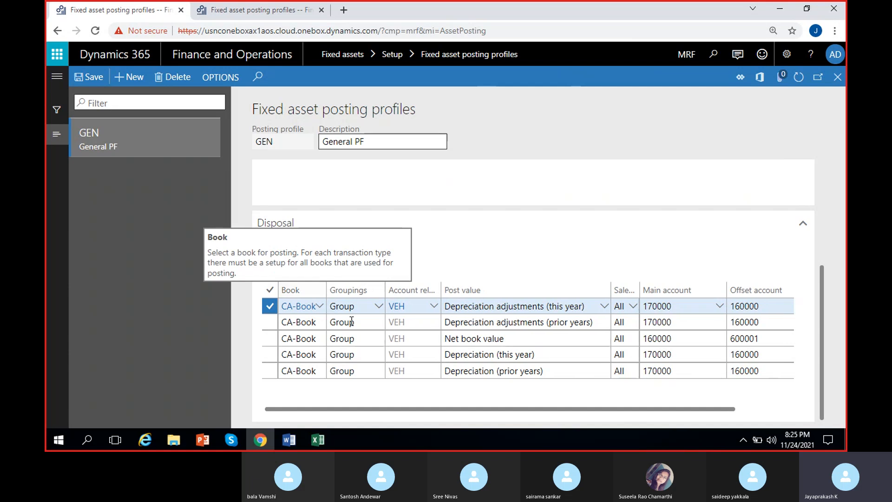
left_click_drag(380, 286, 371, 286)
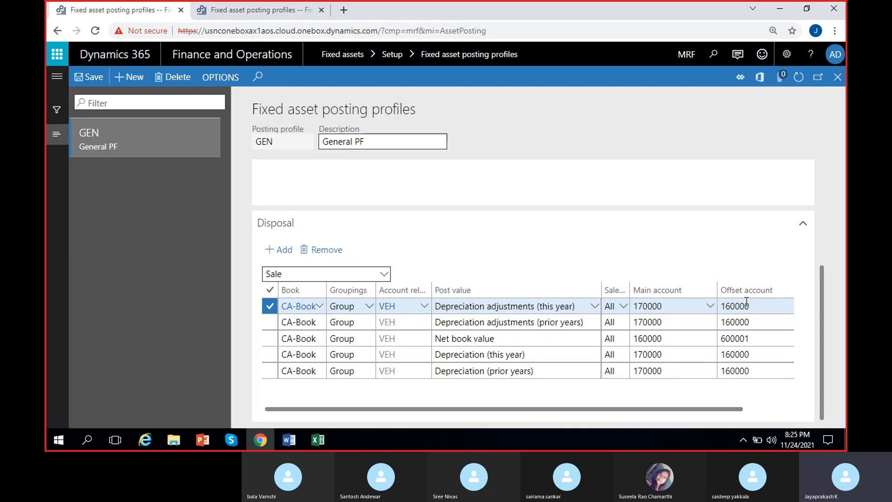
- Check the offset account names of the Depreciation adjustments (this year) and Net book value lines, and review the Disposal - sale ledger accounts
mouse_move(746, 302)
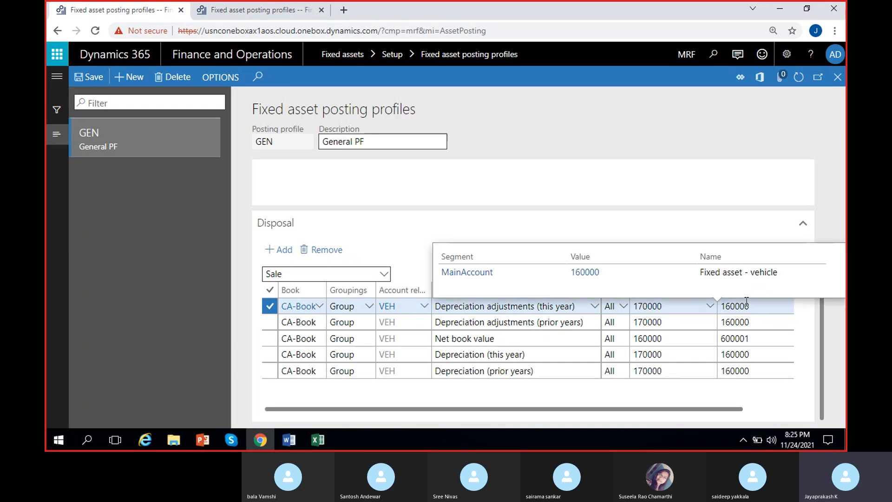
left_click(506, 339)
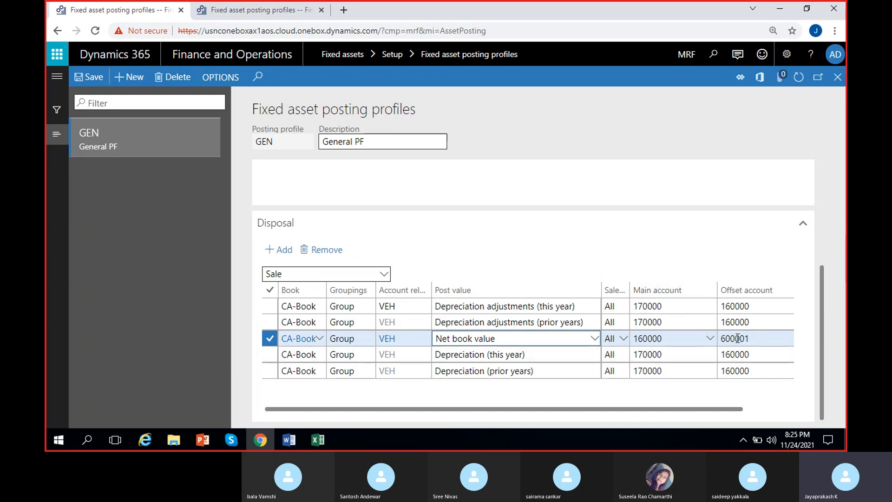
mouse_move(737, 339)
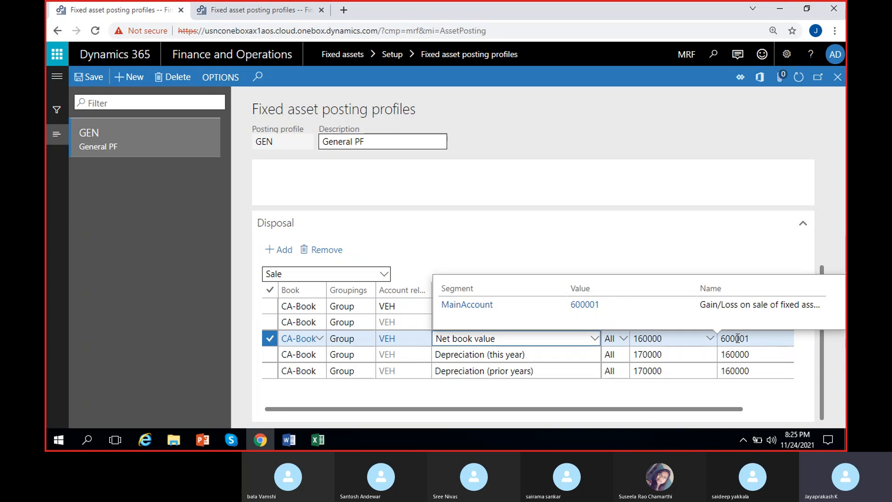
left_click_drag(823, 414, 826, 269)
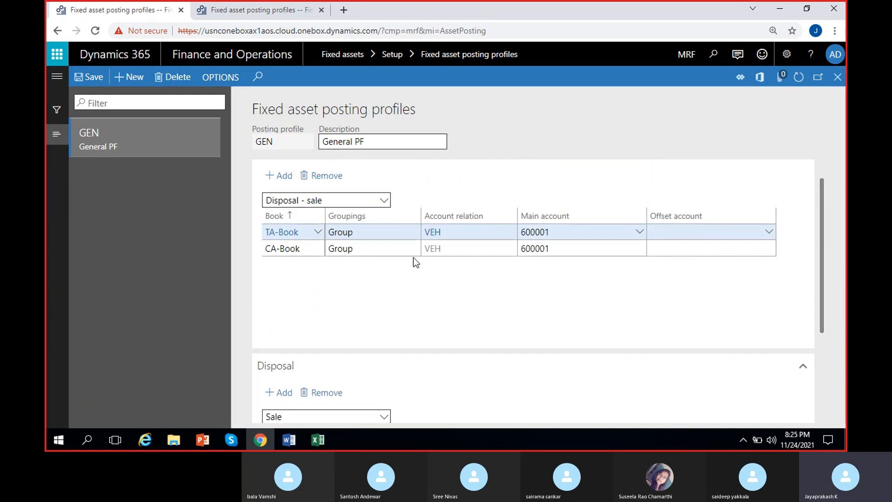
- Check the main account name of the Disposal - sale ledger line for TA-Book, and review the Sale disposal lines
left_click(384, 200)
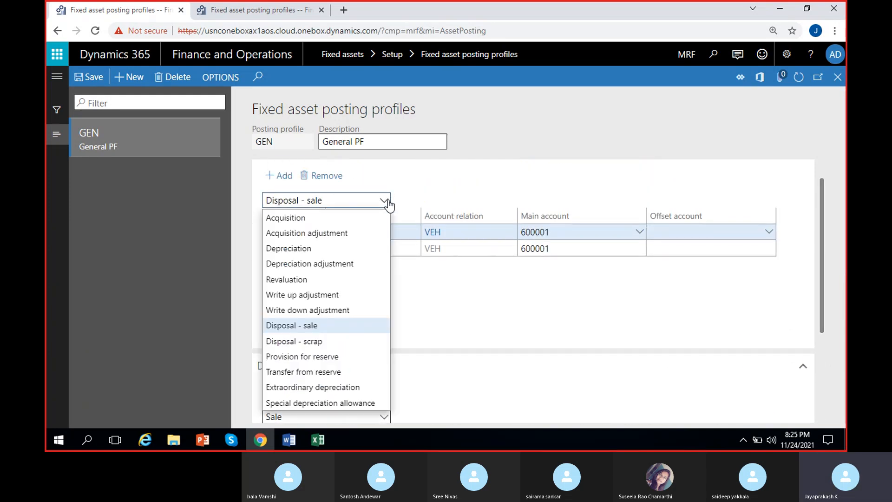
left_click(335, 328)
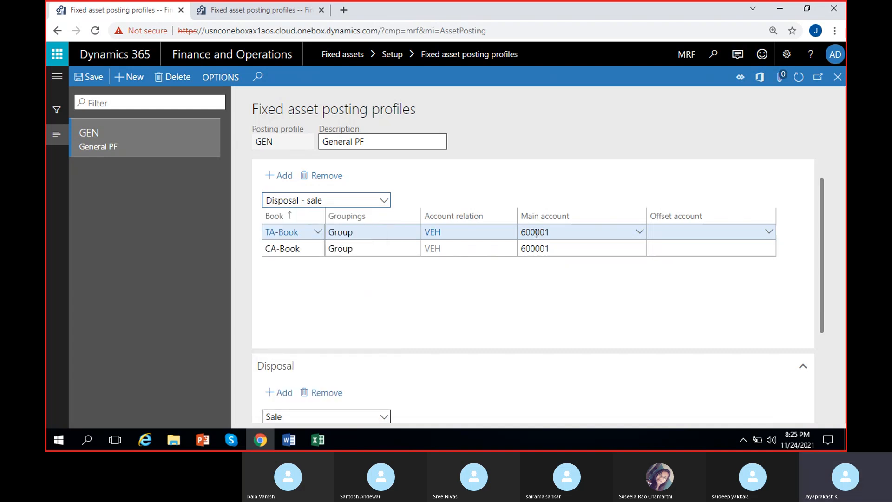
mouse_move(537, 234)
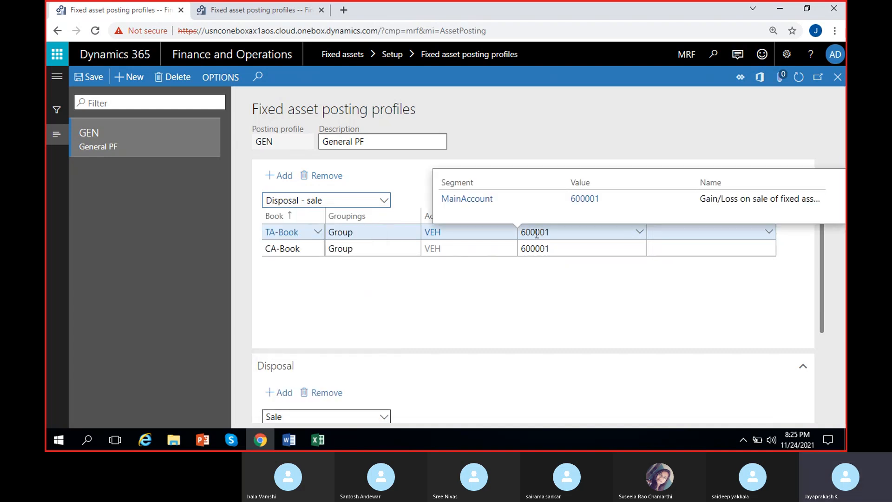
left_click_drag(825, 213, 823, 319)
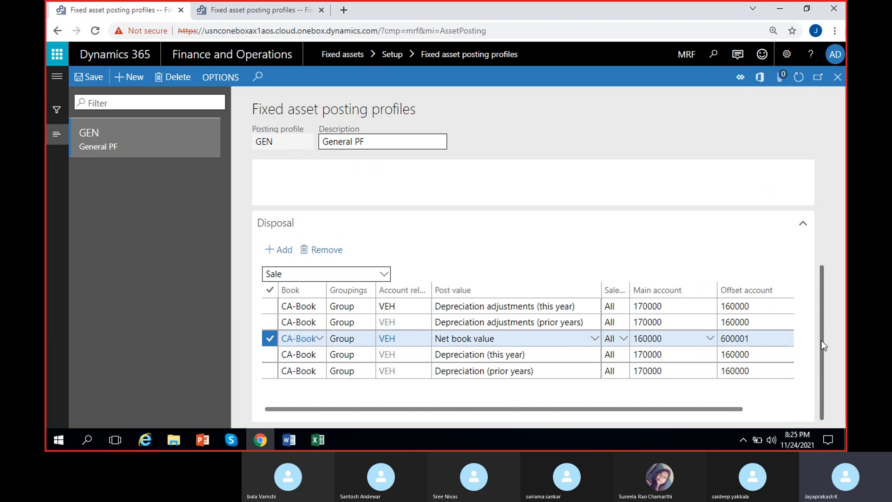
mouse_move(733, 338)
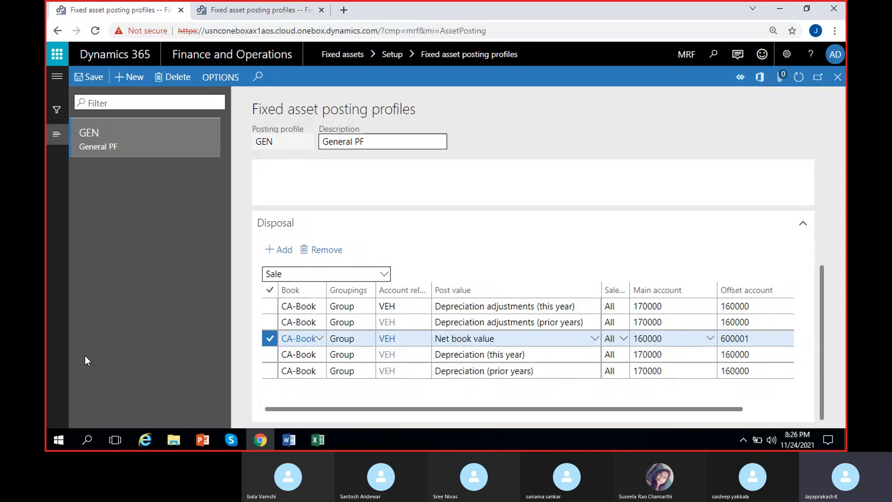
- Compare the ADS profile FA_PF's Sale disposal main and offset accounts, including the Net book value line, with the GEN profile
left_click(223, 6)
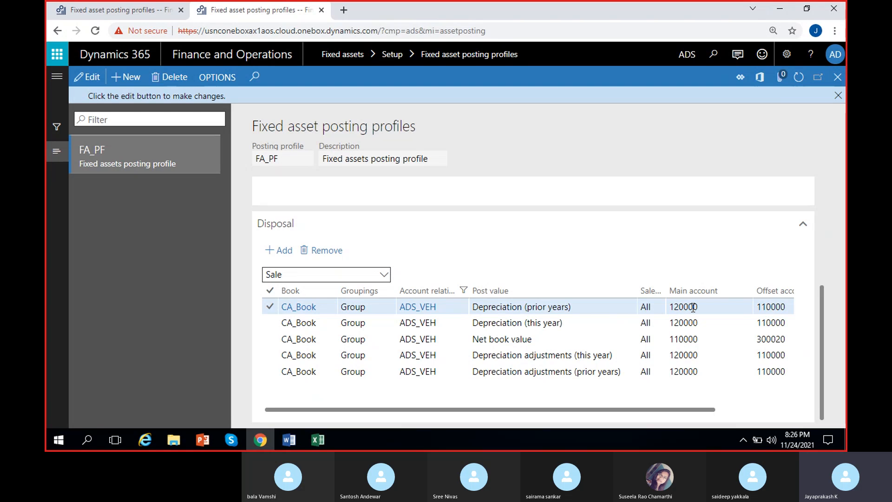
mouse_move(693, 307)
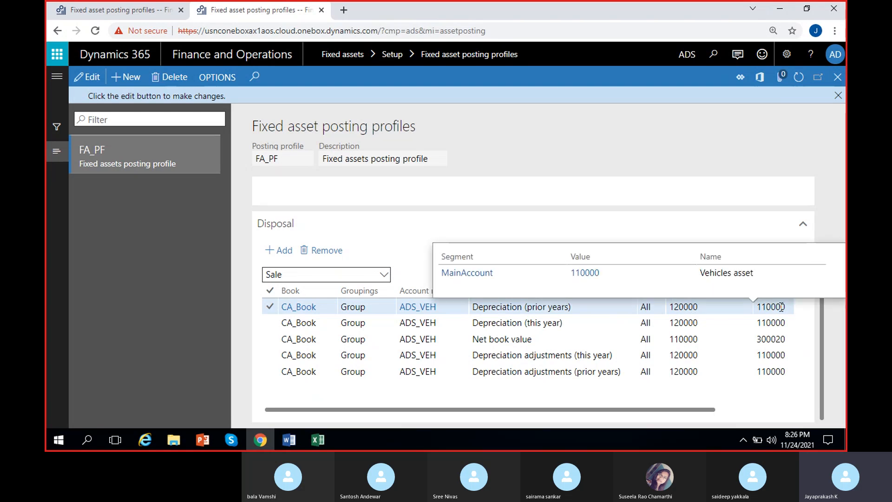
left_click(693, 340)
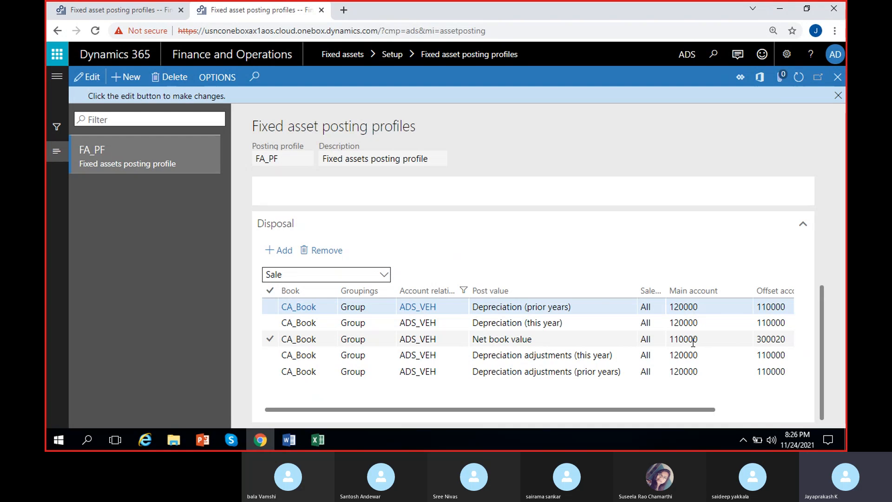
mouse_move(693, 343)
mouse_move(784, 341)
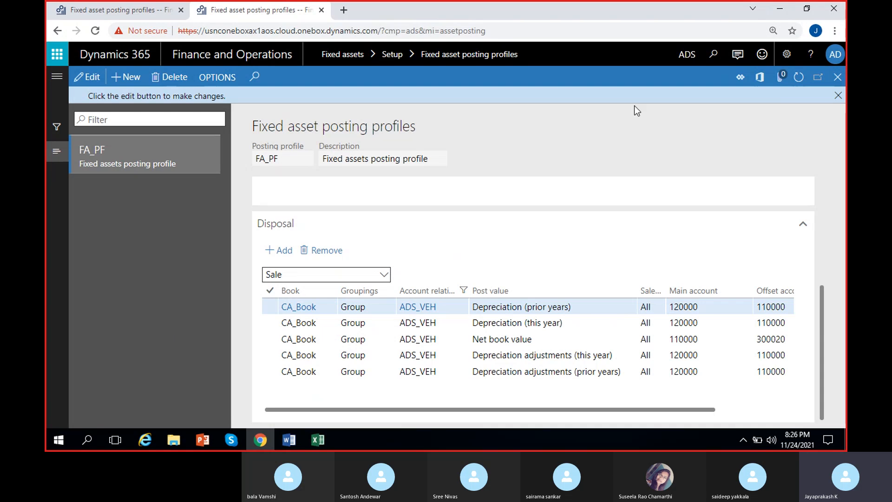
left_click(839, 95)
key("ctrl+Tab")
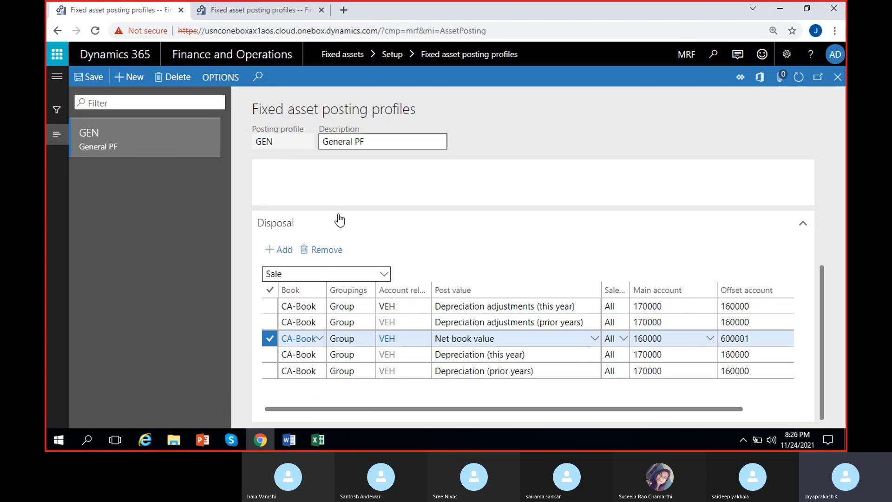
- Switch the company of the ADS posting profiles tab to MRF
left_click(246, 8)
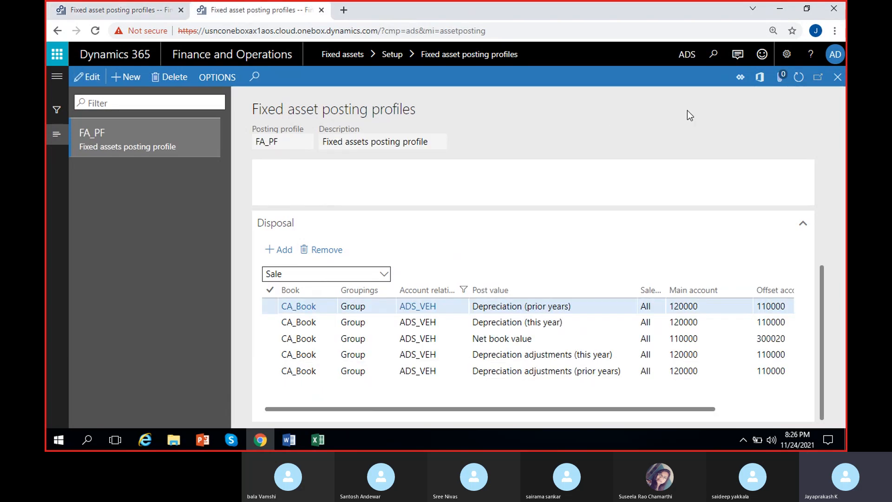
left_click(679, 59)
type("MRF")
key("Return")
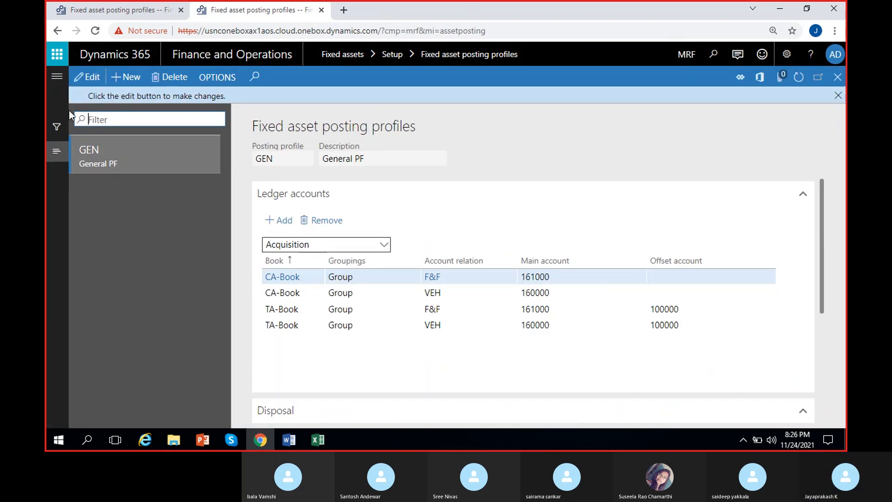
- Open the Fixed assets list of MRF and dismiss the edit notice
left_click(56, 89)
scroll(77, 320, "down", 4)
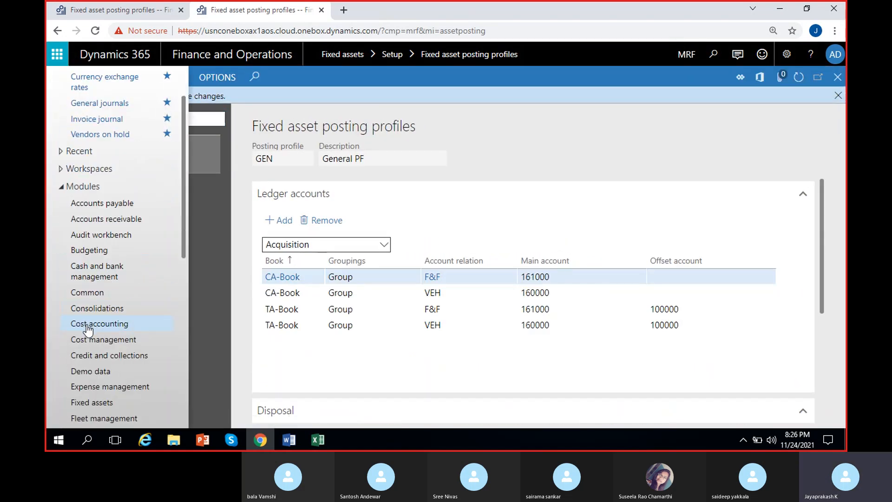
left_click(91, 290)
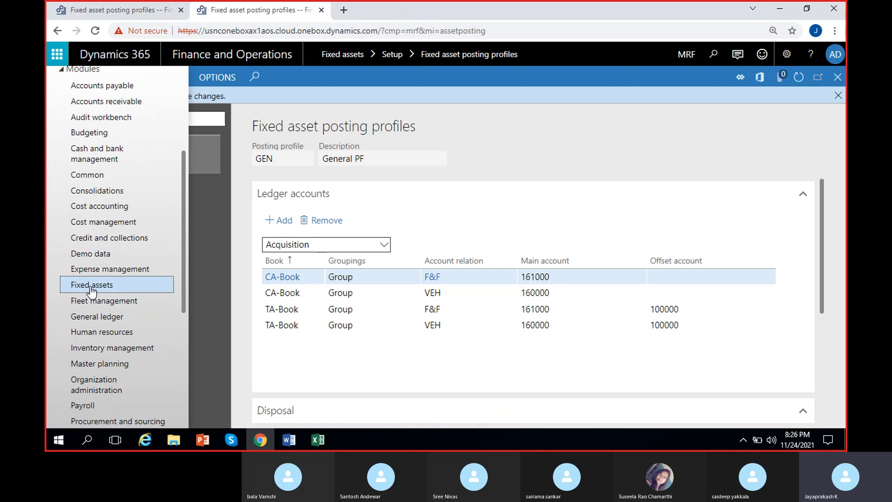
left_click(225, 171)
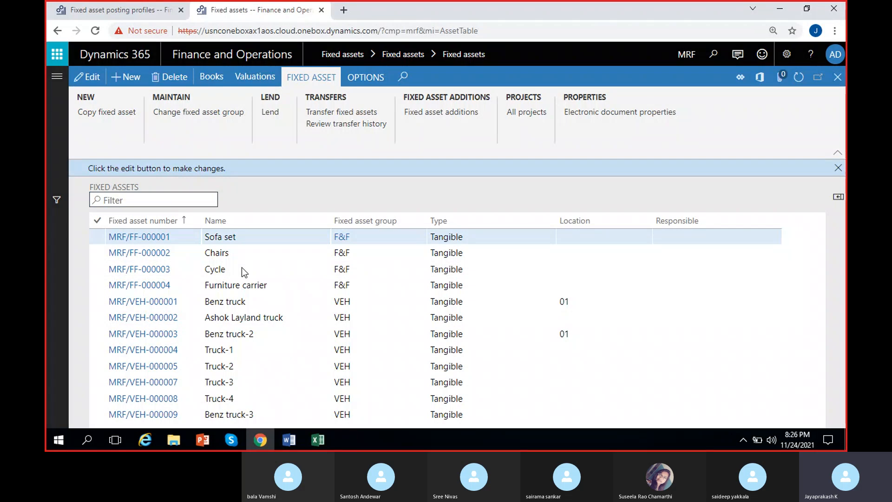
left_click(838, 167)
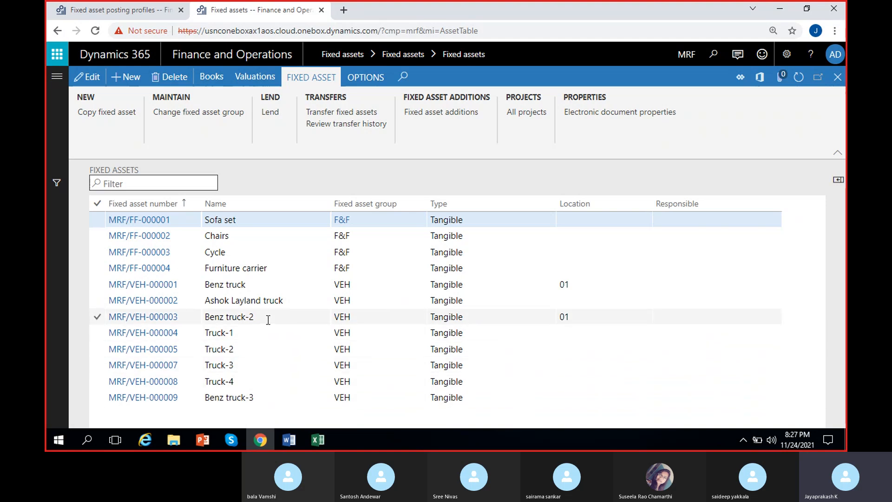
- Open the valuations of asset MRF/VEH-000002, Ashok Layland truck, and examine the CA-Book balances down to Net book value
left_click(257, 286)
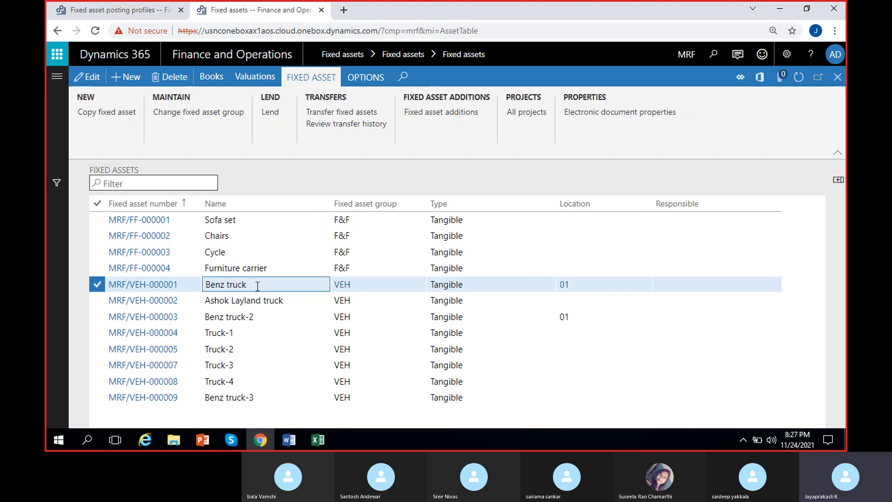
left_click(269, 300, "ctrl")
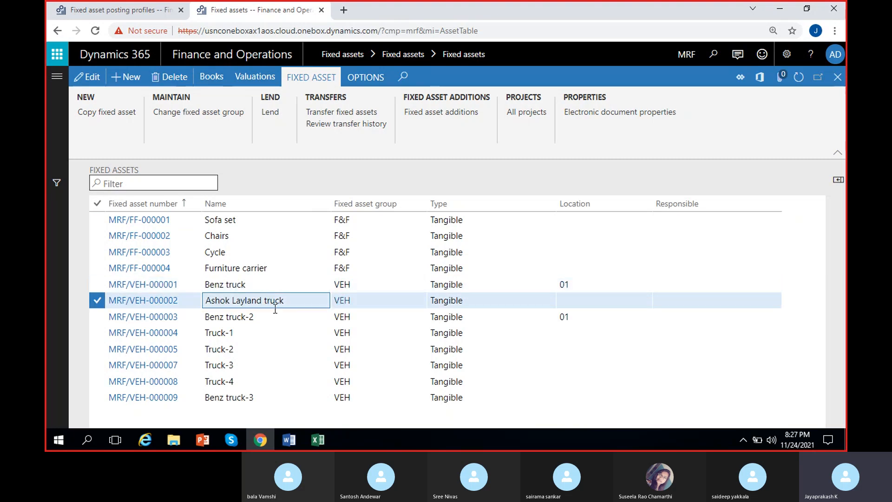
left_click(250, 79)
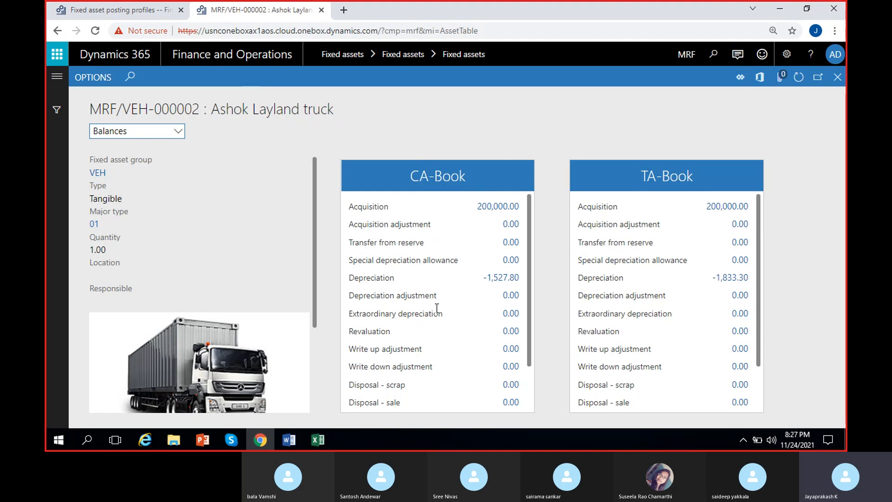
scroll(418, 343, "down", 1)
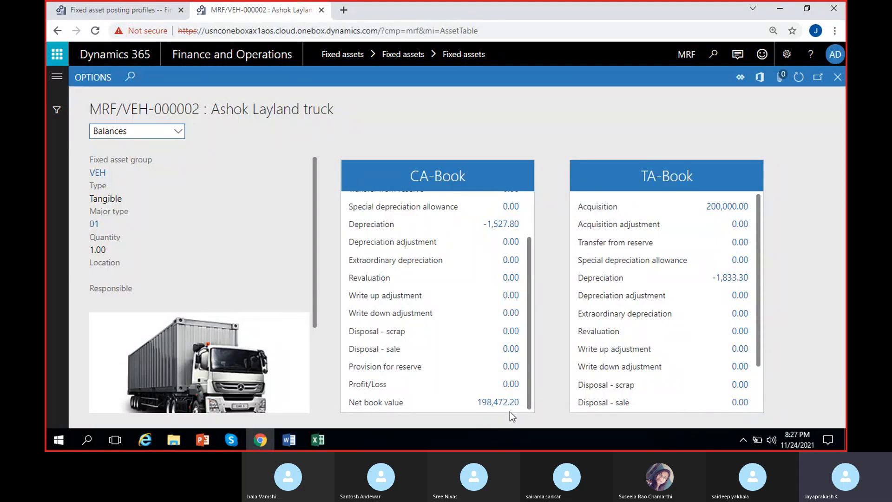
- Duplicate the truck's browser tab and review its CA-Book acquisition, depreciation and net book value again
right_click(246, 11)
left_click(293, 95)
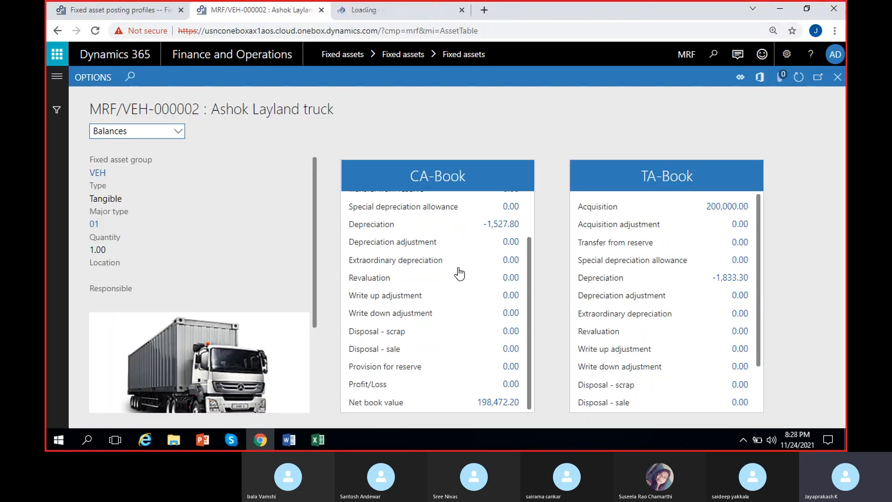
scroll(483, 251, "up", 2)
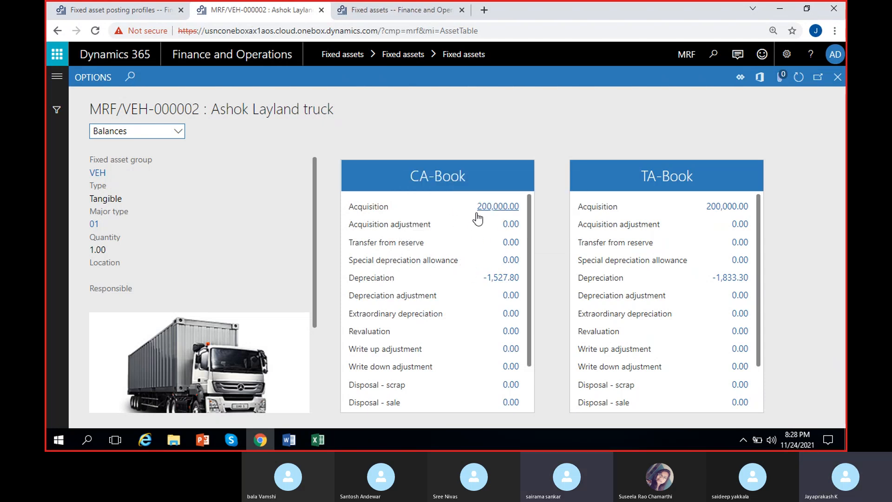
scroll(448, 288, "down", 2)
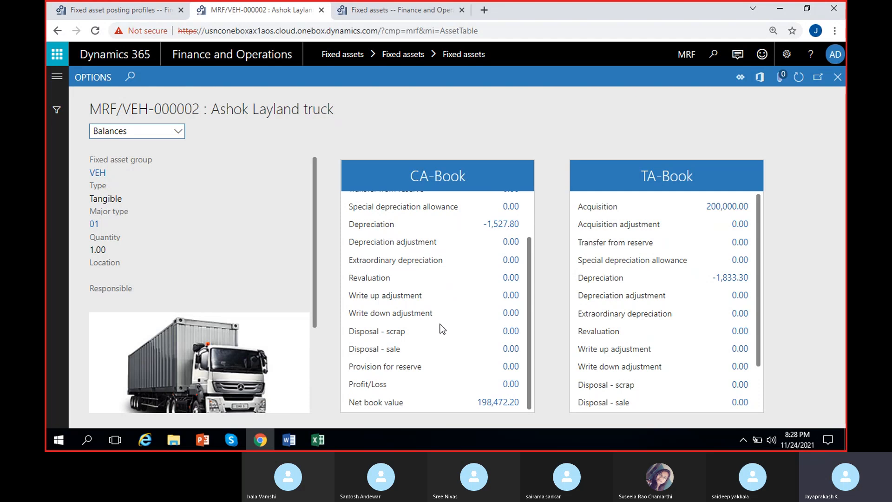
scroll(439, 323, "up", 3)
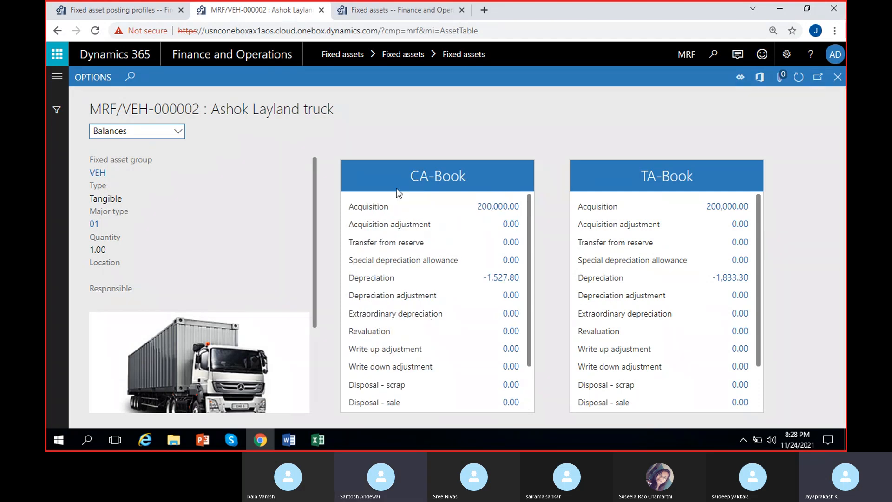
- Open the Fixed assets journal page in the duplicated tab
left_click(372, 12)
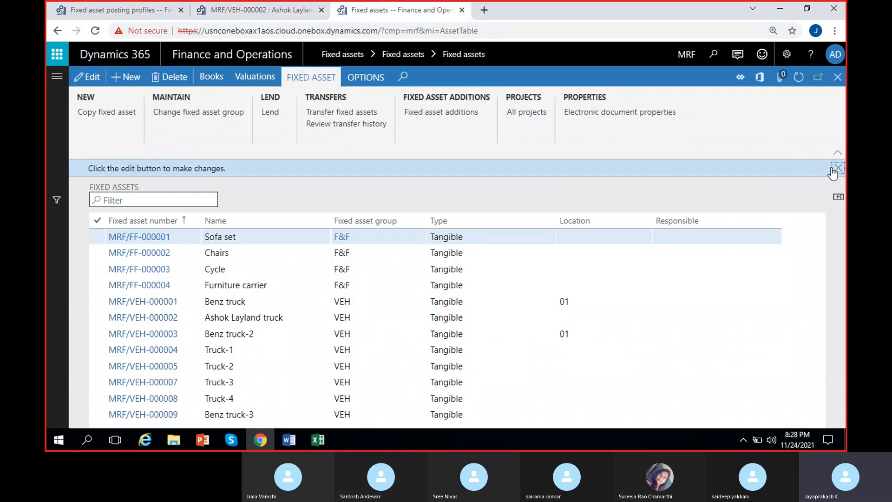
left_click(837, 168)
left_click(56, 76)
scroll(100, 293, "down", 4)
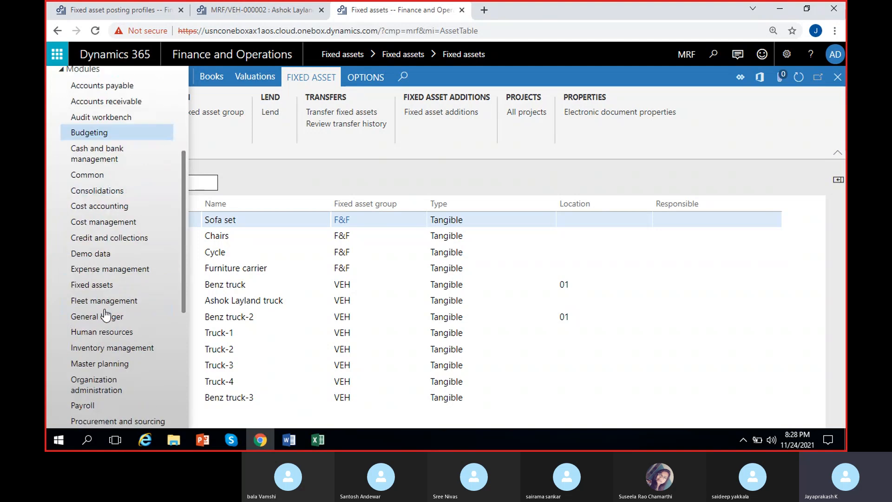
left_click(92, 286)
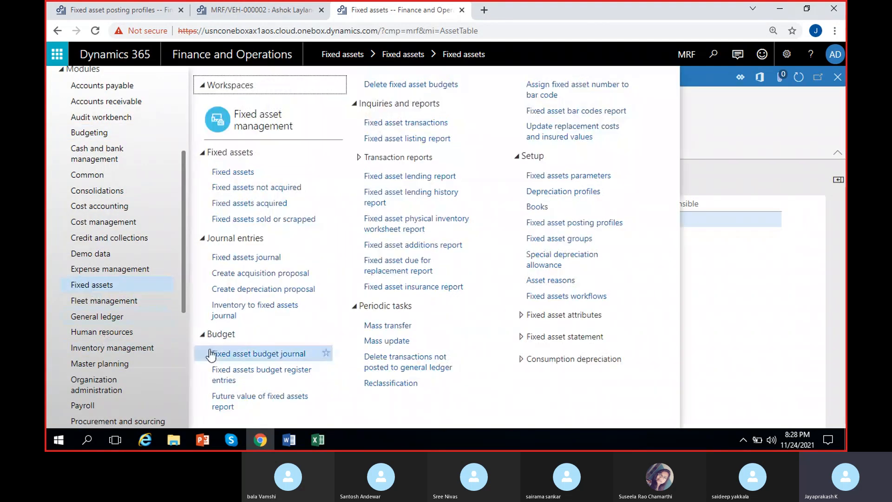
left_click(251, 257)
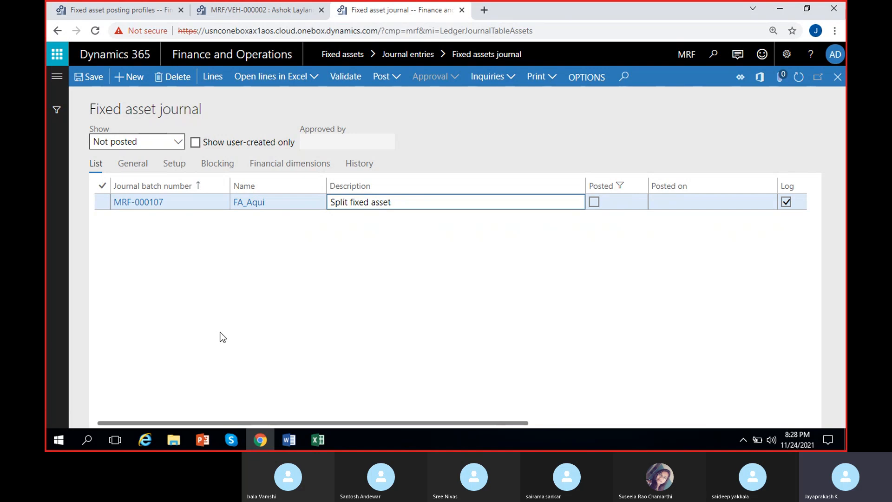
- Create a fixed asset journal with the name FA_Aqui and the description FA_Sales
left_click(97, 110)
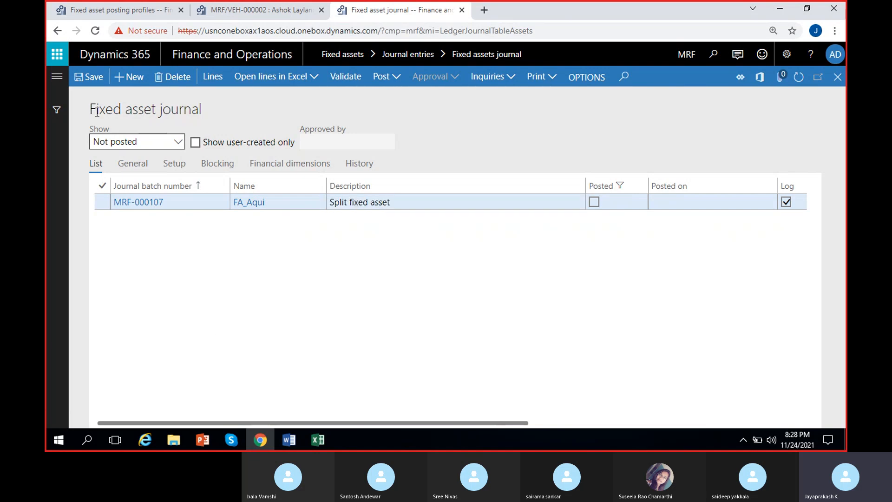
left_click(125, 79)
left_click(320, 202)
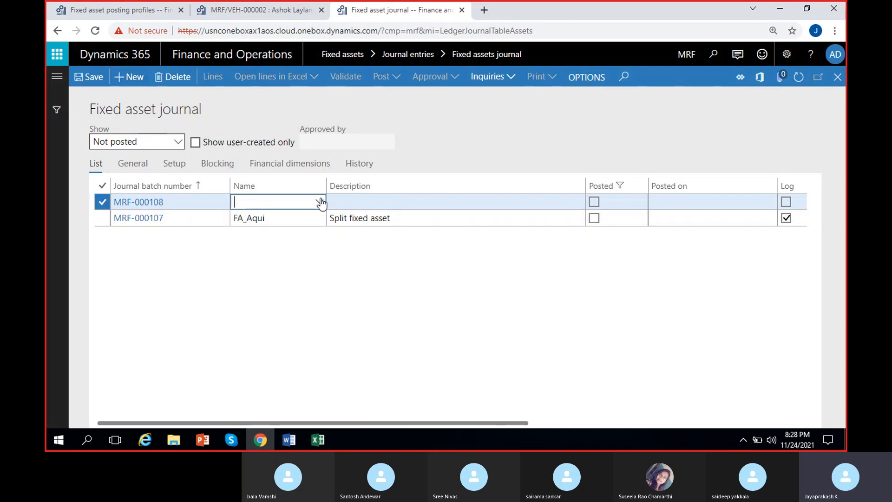
left_click(321, 203)
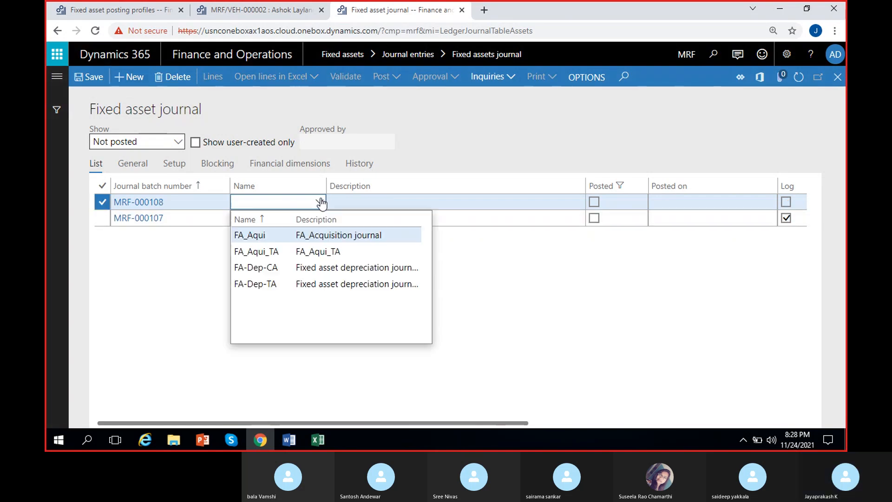
left_click(281, 235)
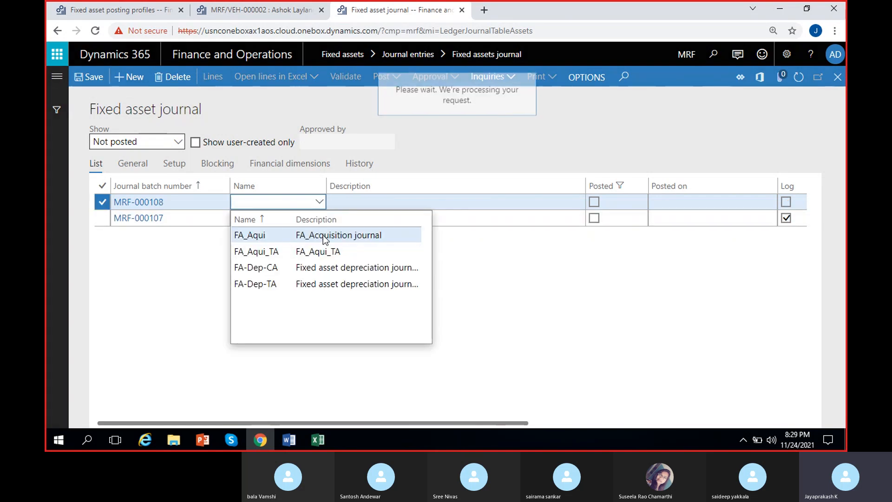
left_click(432, 207)
left_click_drag(344, 202, 482, 203)
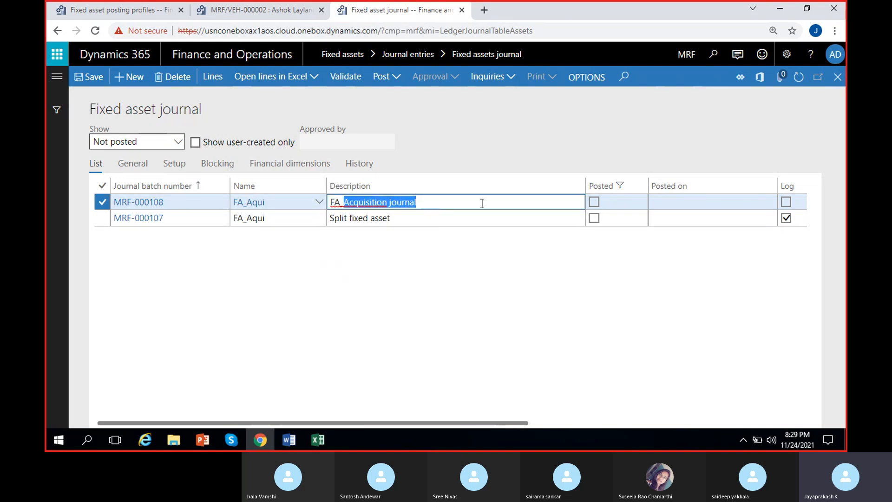
key("BackSpace")
type("Sales")
left_click(338, 270)
- Open the new journal's lines and set the first line's transaction type to Disposal - sale and its date to 12/2/2021
left_click(208, 82)
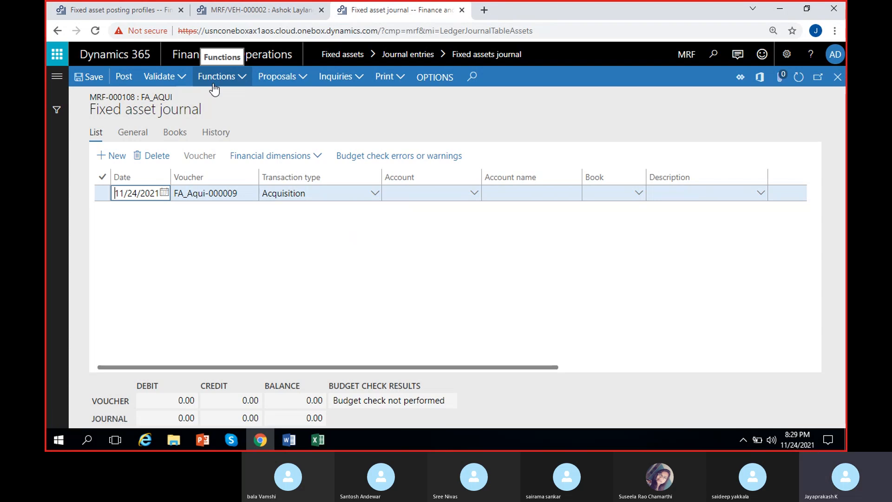
left_click(375, 193)
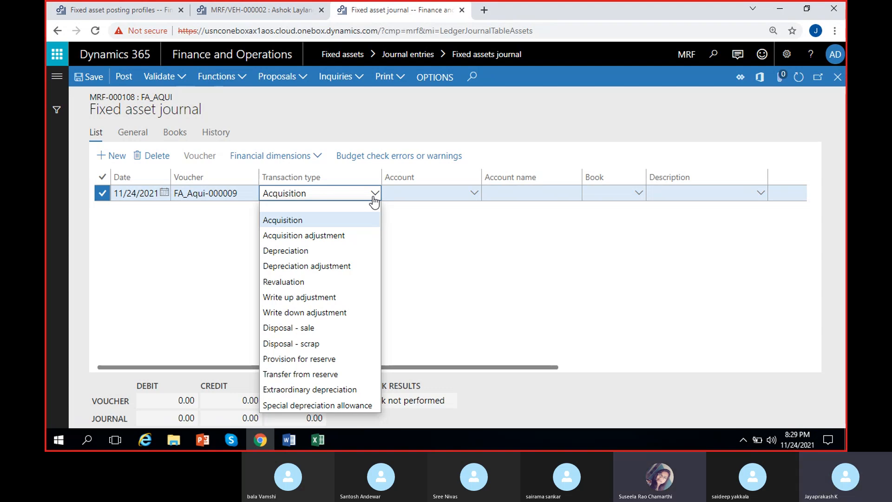
left_click(294, 330)
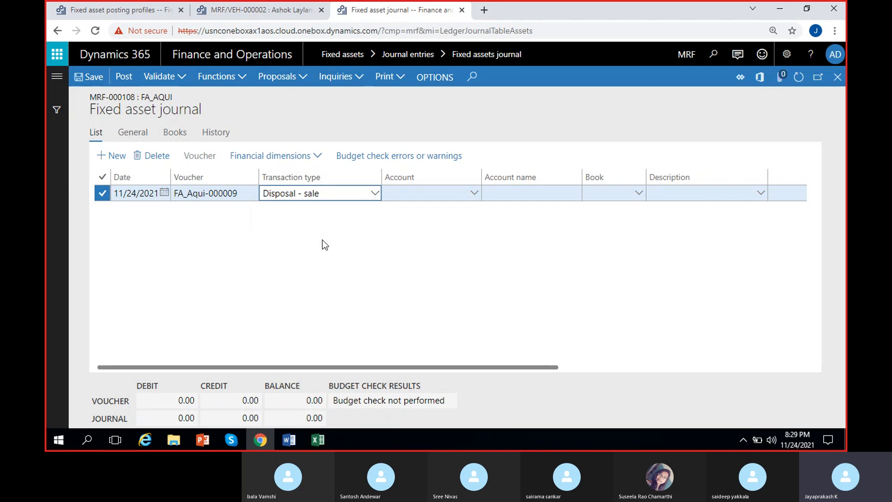
left_click(163, 193)
left_click(164, 194)
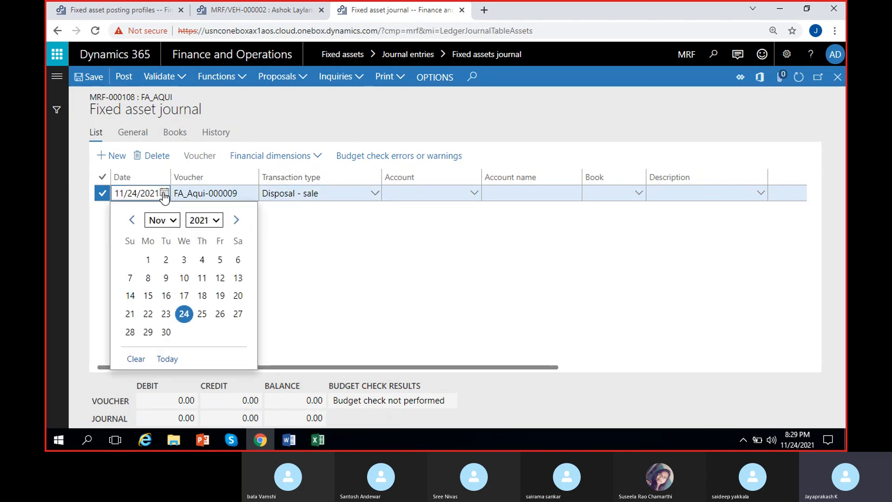
left_click(237, 220)
left_click(201, 261)
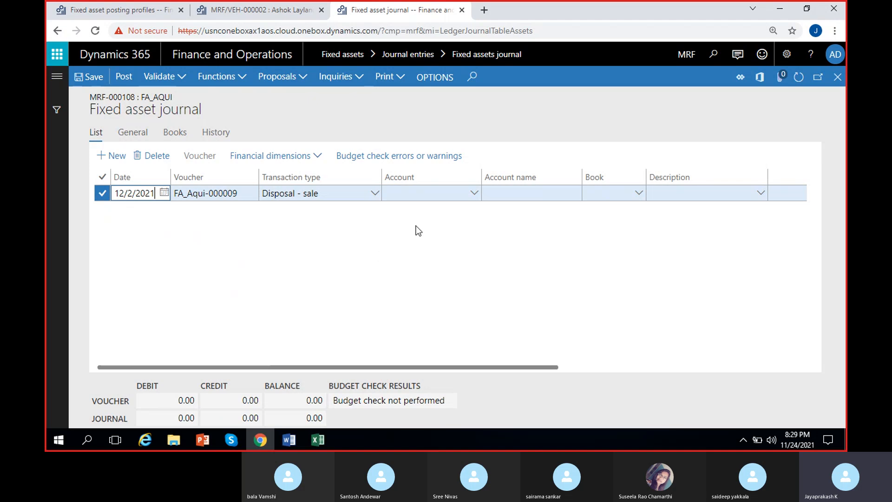
- Set the line's account to MRF/VEH-000002, Ashok Layland truck, and enter a credit of 190,000
left_click(476, 195)
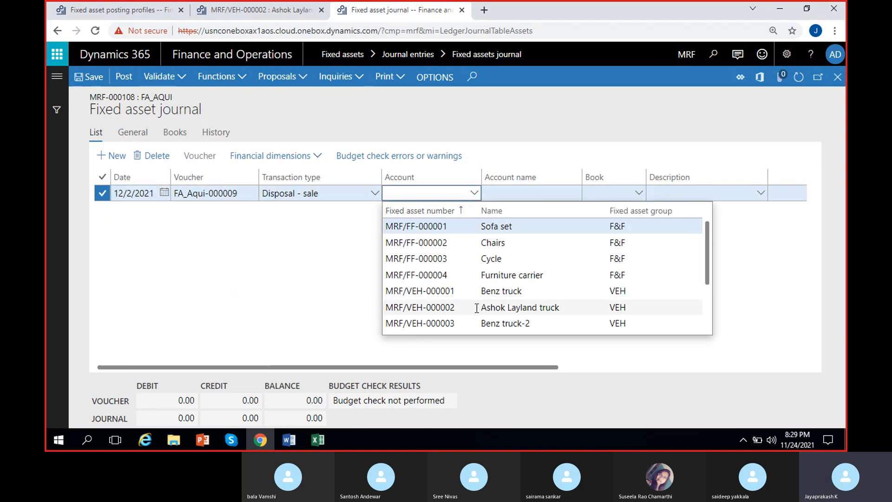
left_click(458, 308)
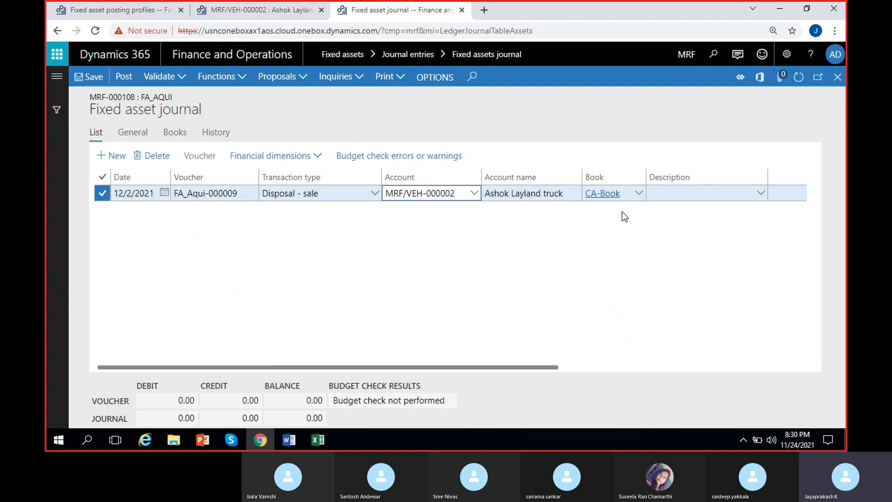
scroll(574, 309, "right", 2)
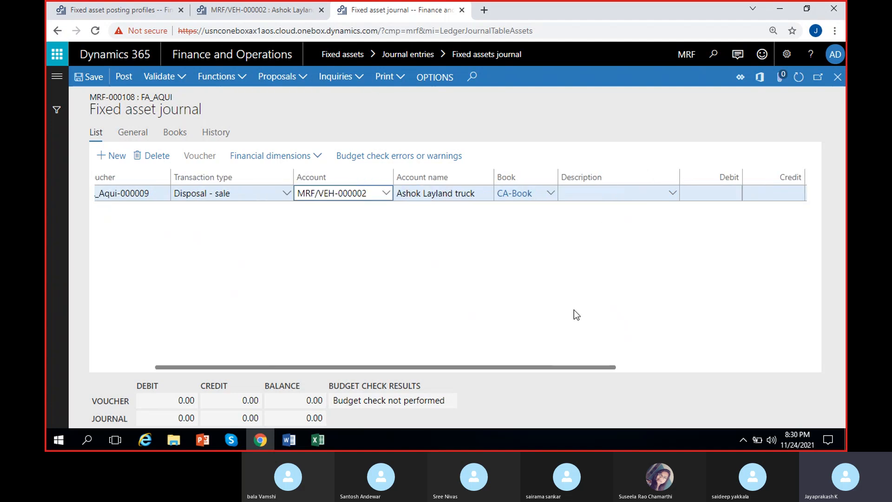
scroll(574, 310, "right", 2)
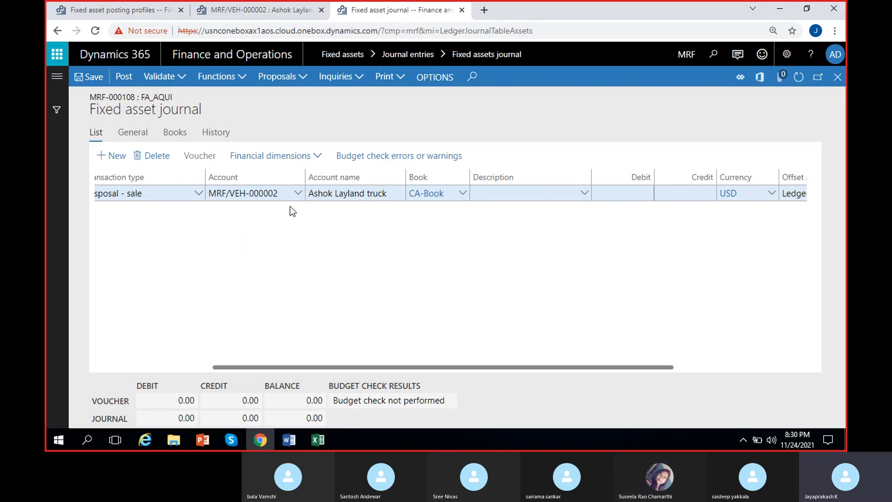
key("Tab")
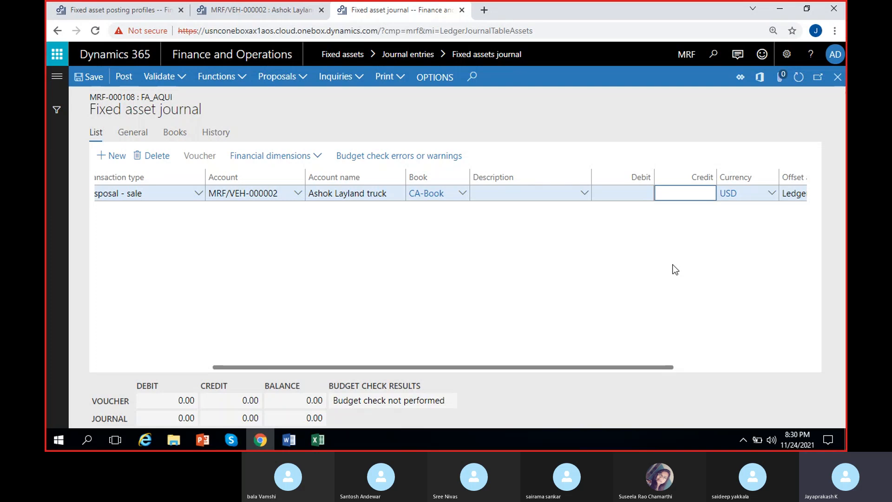
type("190,000")
- Check the truck's CA-Book net book value in its valuations, and return to the fixed asset journal
left_click(233, 10)
scroll(476, 400, "down", 2)
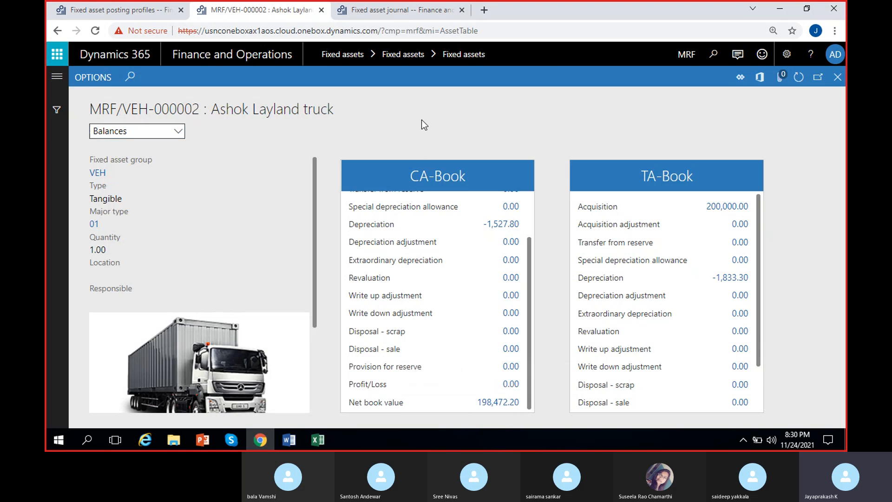
left_click(374, 14)
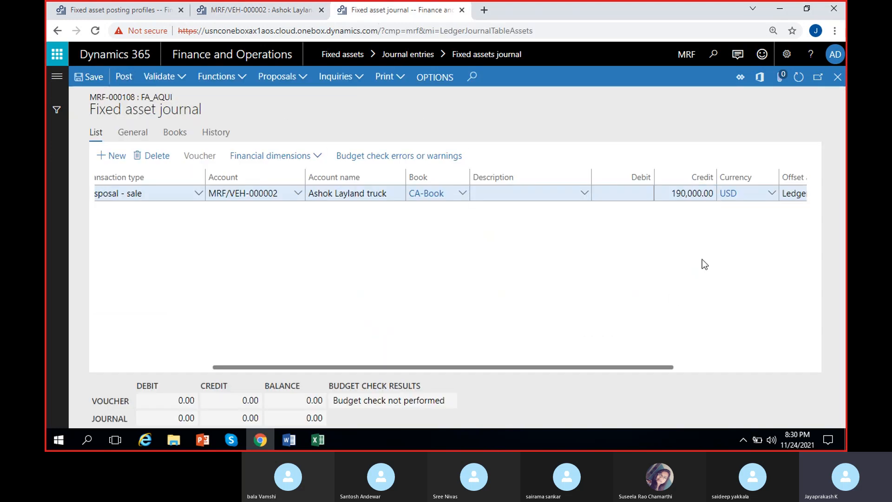
- Set the disposal line's offset account type to Bank and its offset account to ICICI-1
scroll(572, 317, "right", 3)
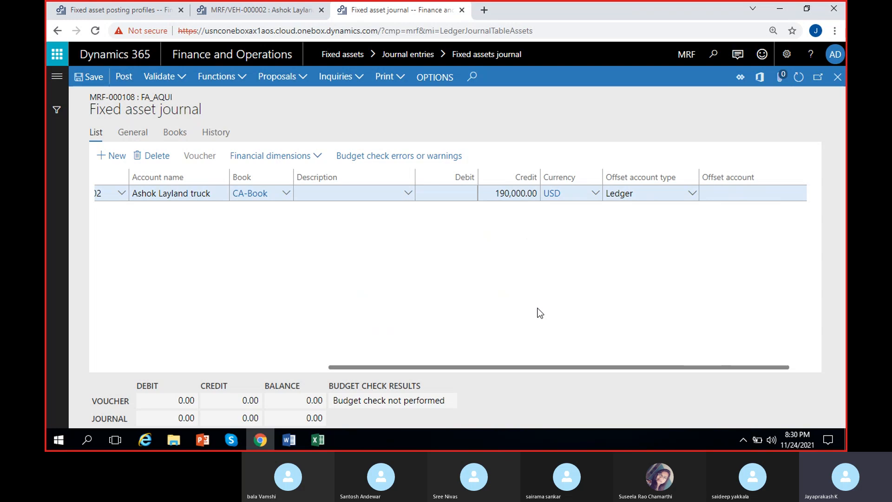
scroll(533, 311, "right", 1)
left_click(671, 194)
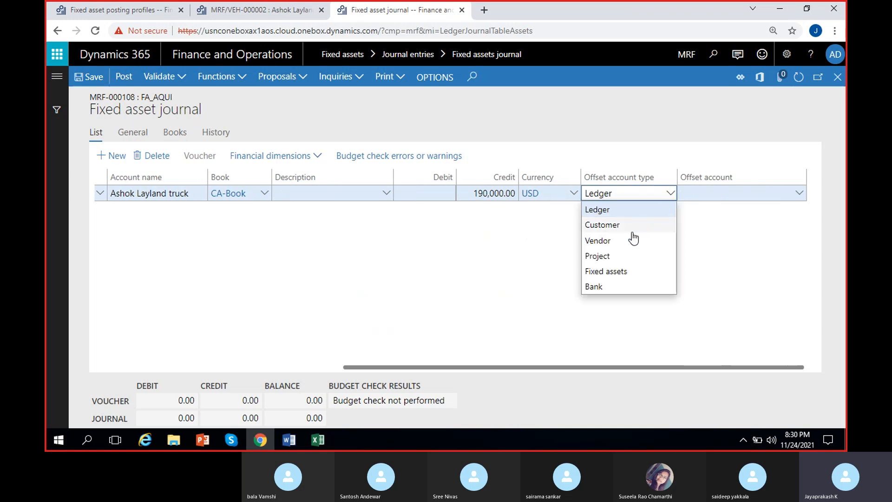
left_click(606, 287)
left_click(800, 194)
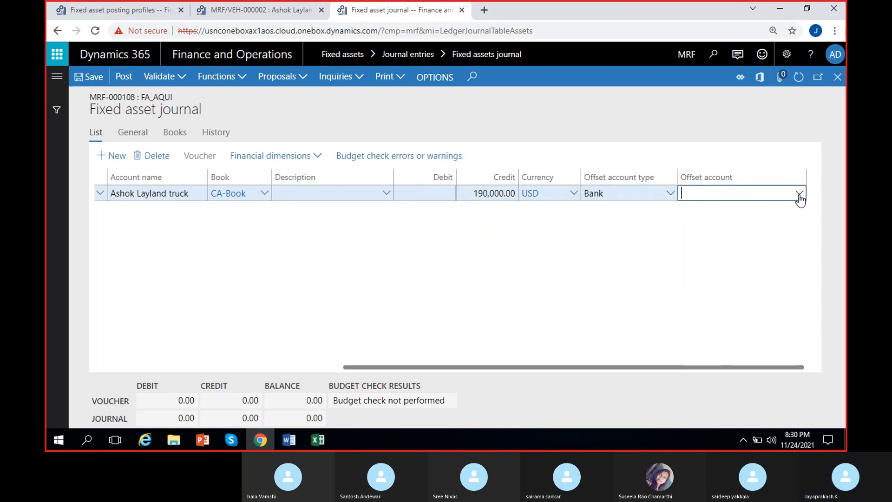
left_click(636, 224)
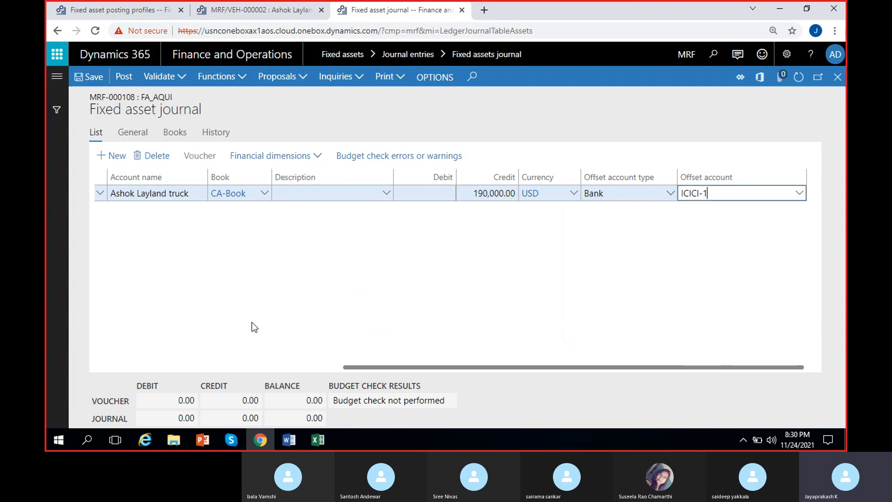
- Validate the disposal sale journal
scroll(252, 322, "left", 5)
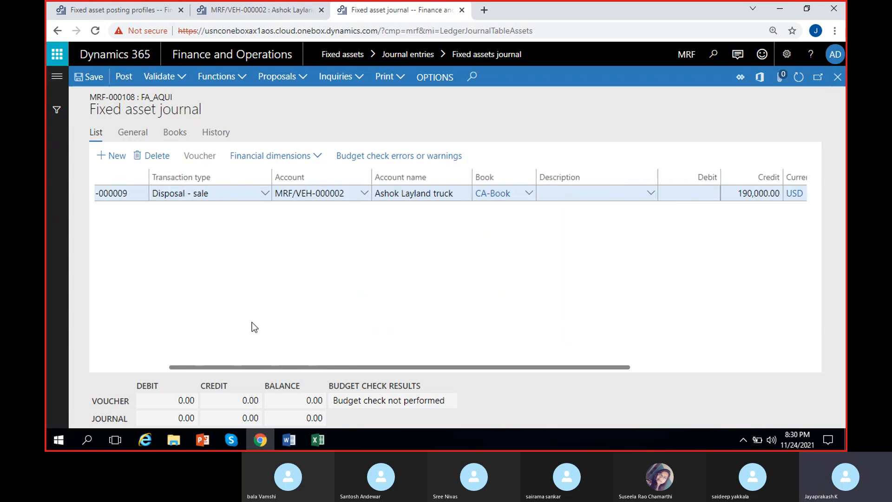
left_click(175, 79)
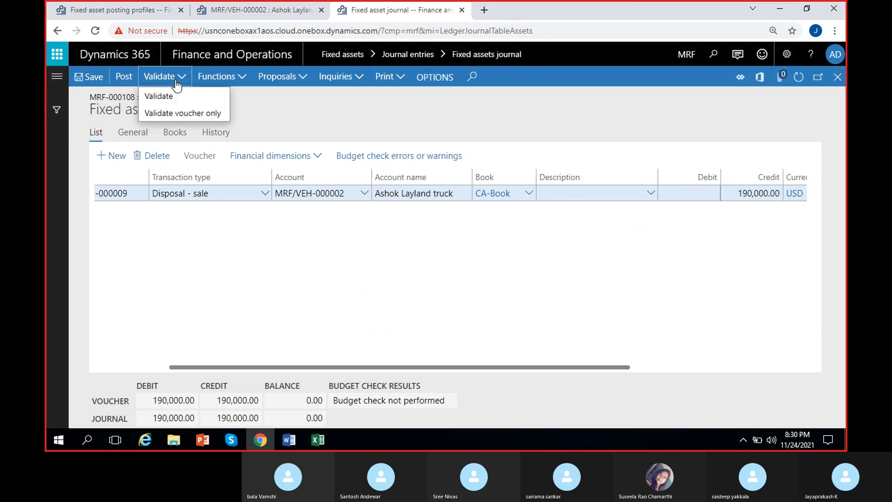
left_click(180, 96)
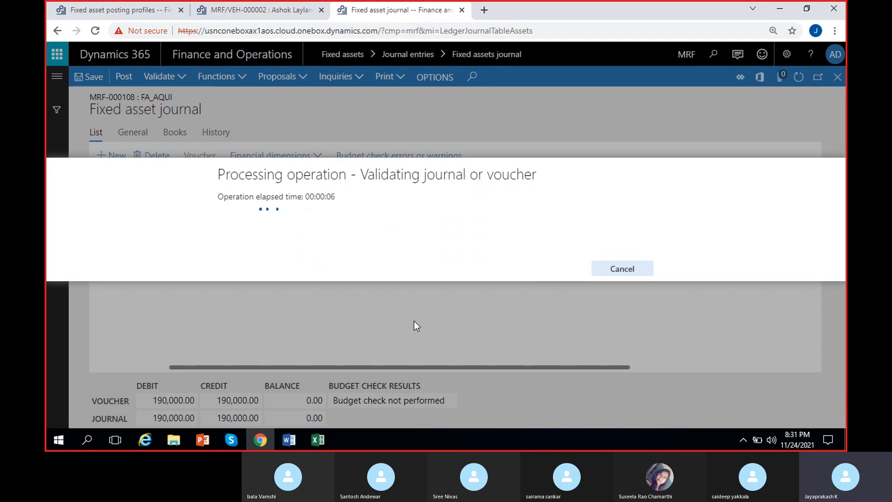
- Switch to the Book1 workbook in Excel, review the Fixed asset credit row under Sale, and return to the journal
left_click(317, 440)
left_click(257, 385)
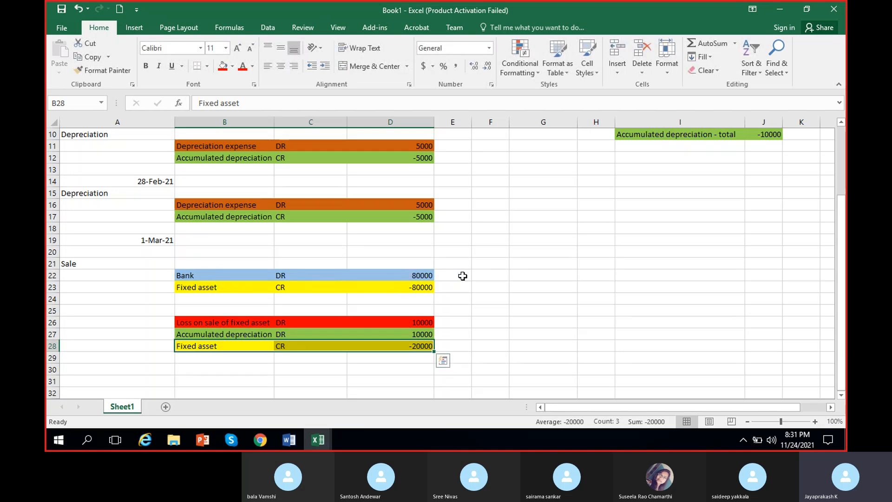
left_click_drag(233, 288, 379, 286)
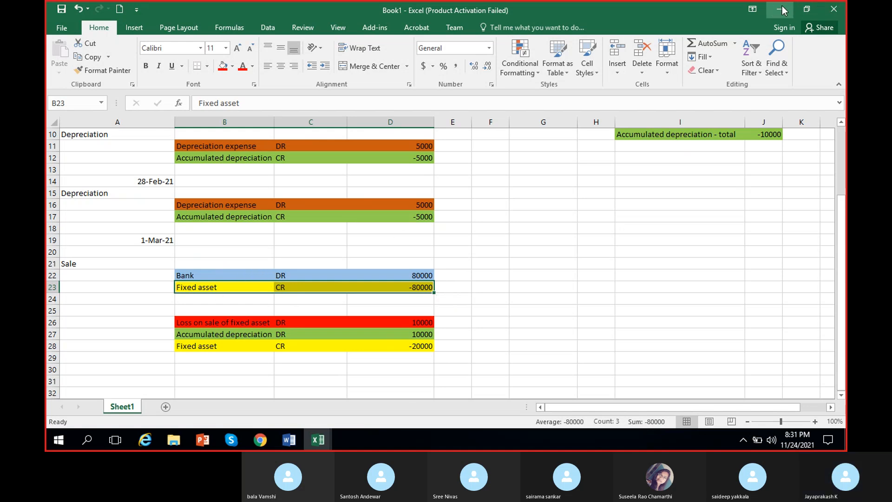
key("alt+Tab")
- Review the disposal line's credit and bank offset, post the journal, and open the line's voucher transactions
scroll(505, 260, "right", 5)
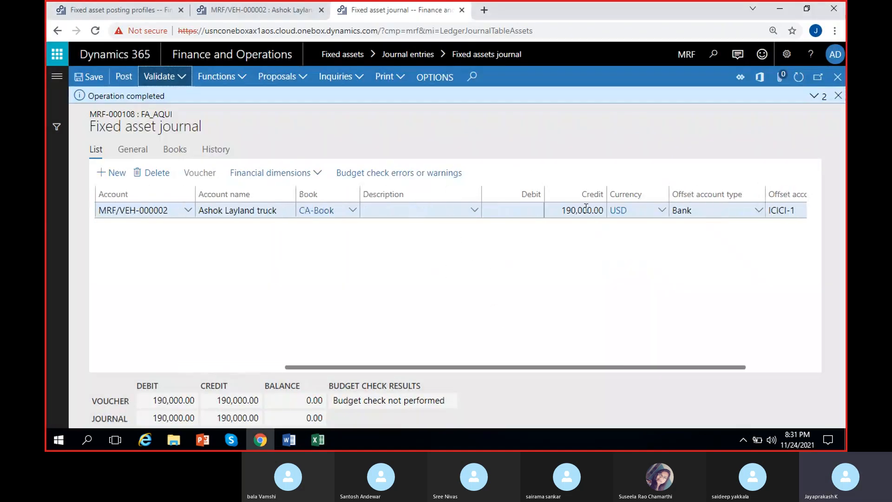
scroll(612, 260, "right", 2)
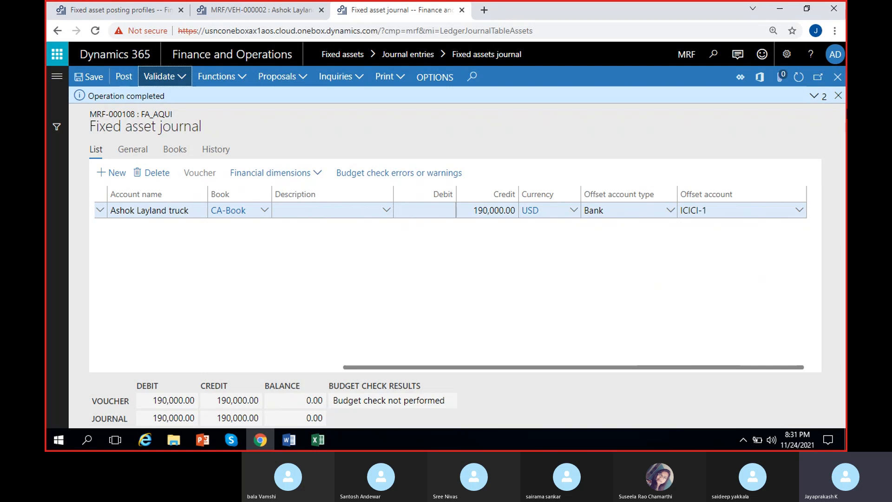
left_click(839, 96)
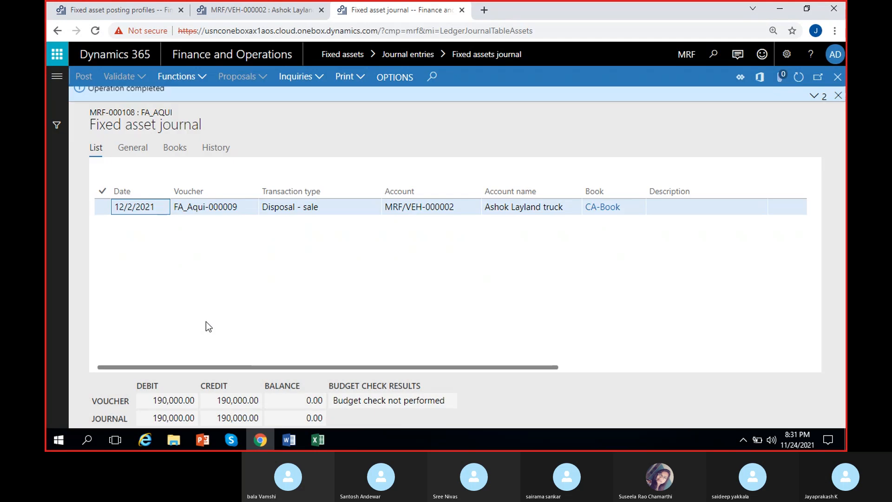
left_click(839, 95)
left_click(201, 158)
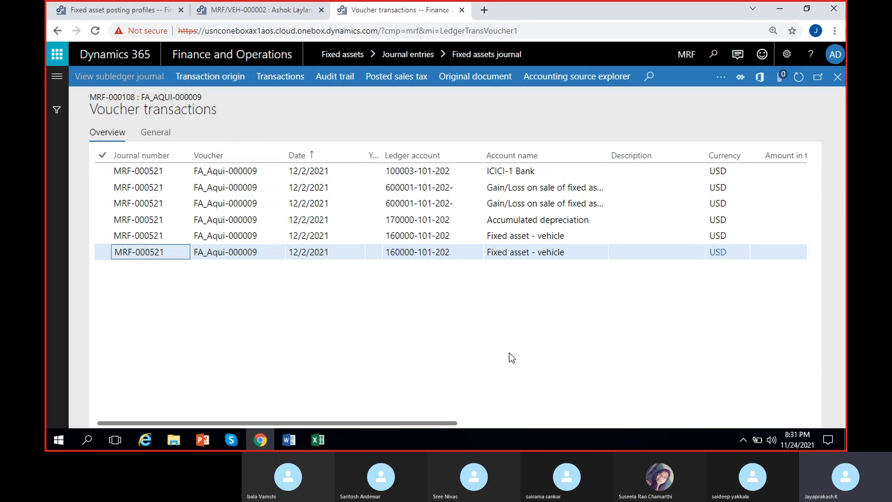
- Export all voucher transaction lines to Excel as General journal entry and open the downloaded workbook for editing
left_click(102, 154)
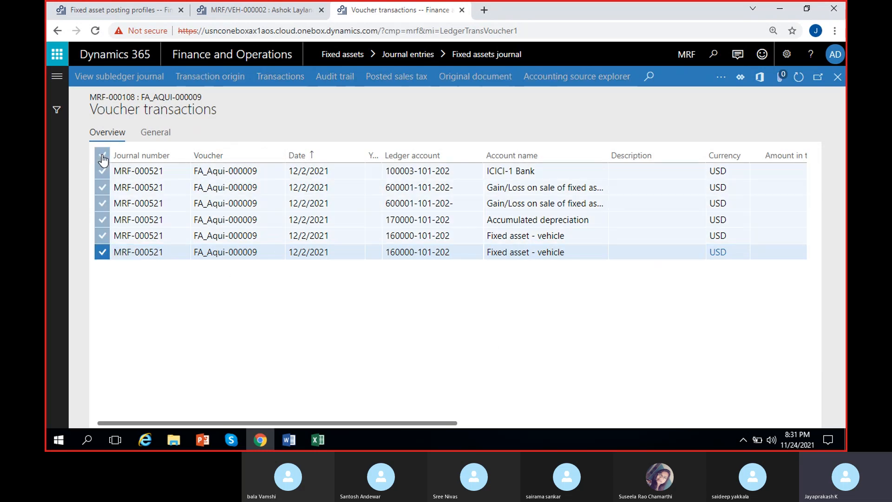
left_click(760, 77)
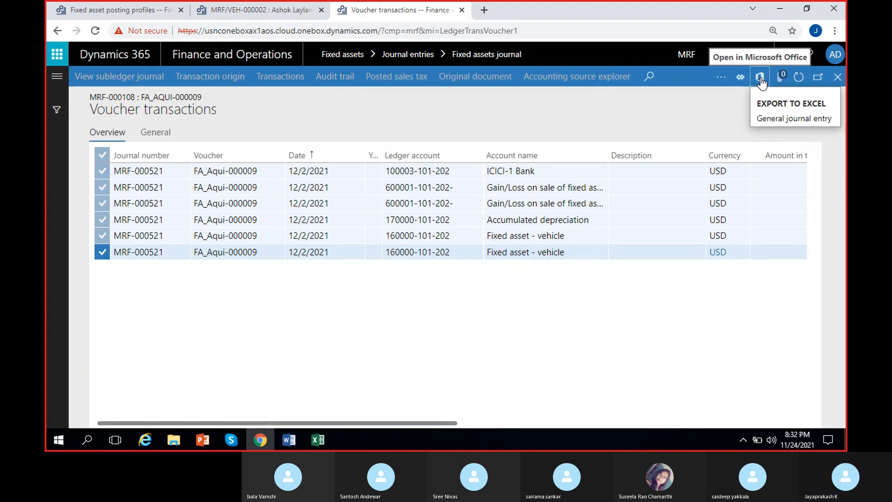
left_click(782, 119)
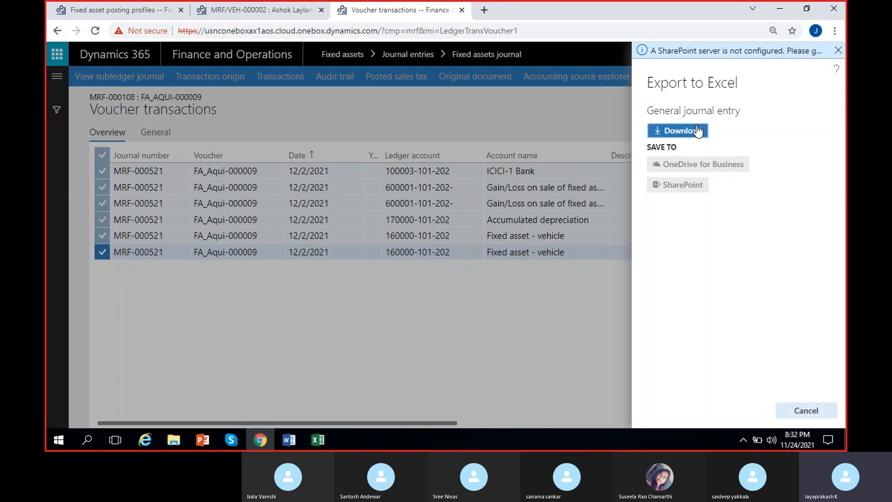
left_click(698, 132)
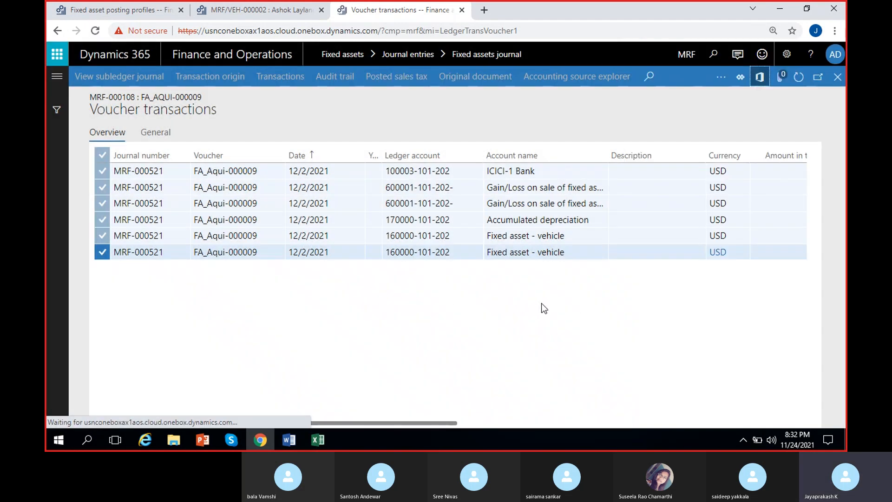
left_click(96, 417)
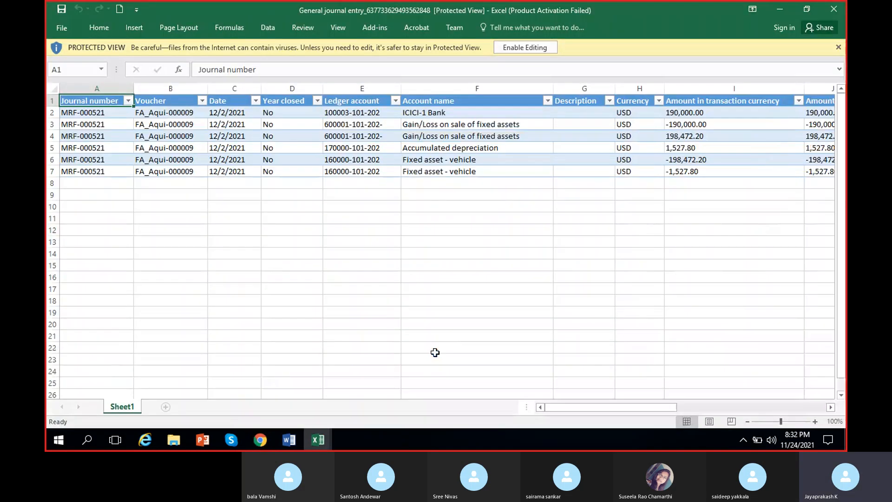
left_click(526, 48)
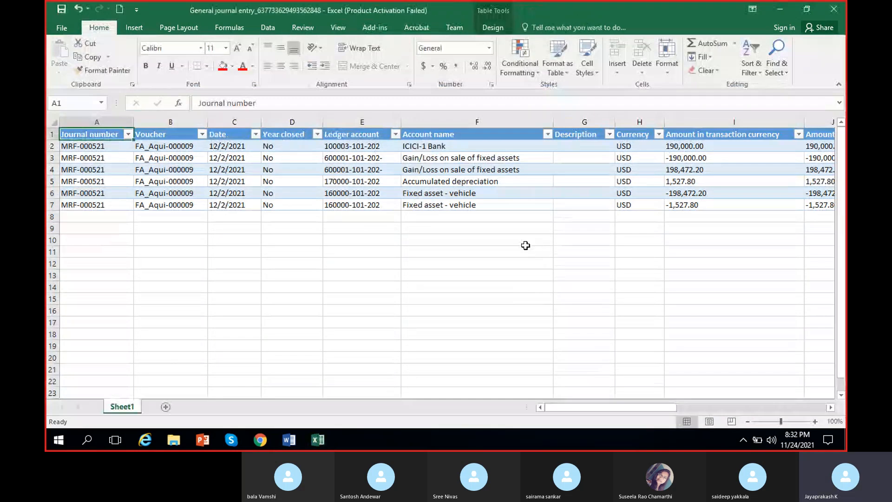
- Fill both Fixed asset - vehicle rows yellow from ledger account to amount in transaction currency, and select their two amounts to check the sum
left_click(455, 205)
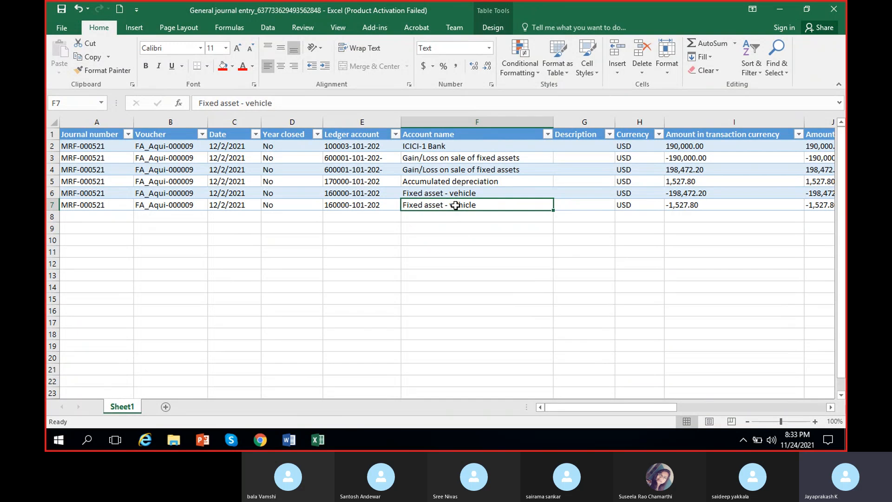
left_click_drag(352, 193, 675, 193)
left_click_drag(682, 201, 681, 200)
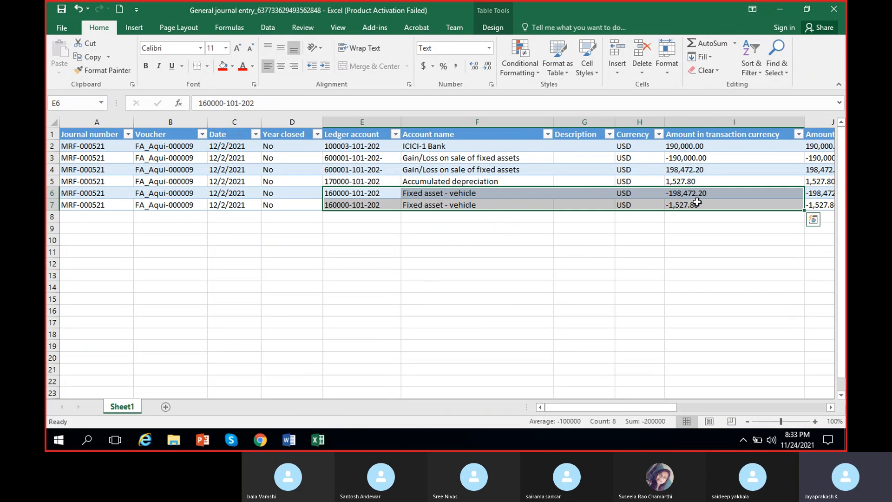
left_click(233, 66)
left_click(253, 158)
left_click(524, 216)
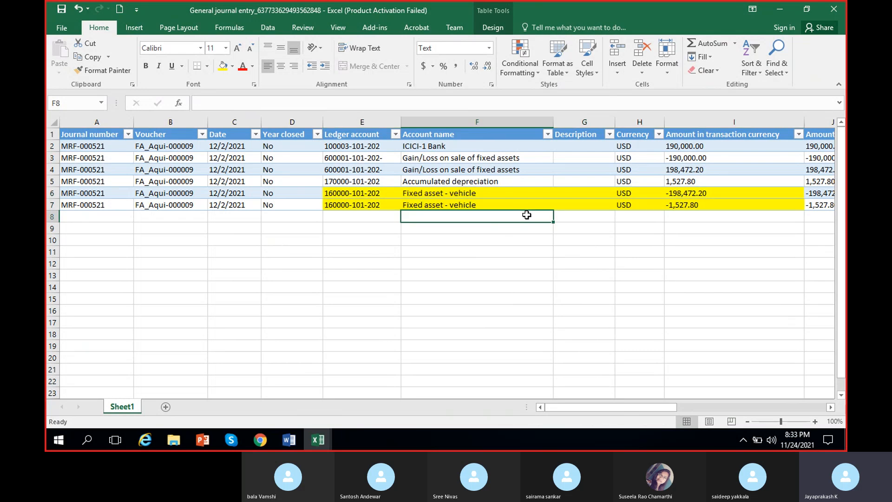
left_click_drag(712, 193, 711, 204)
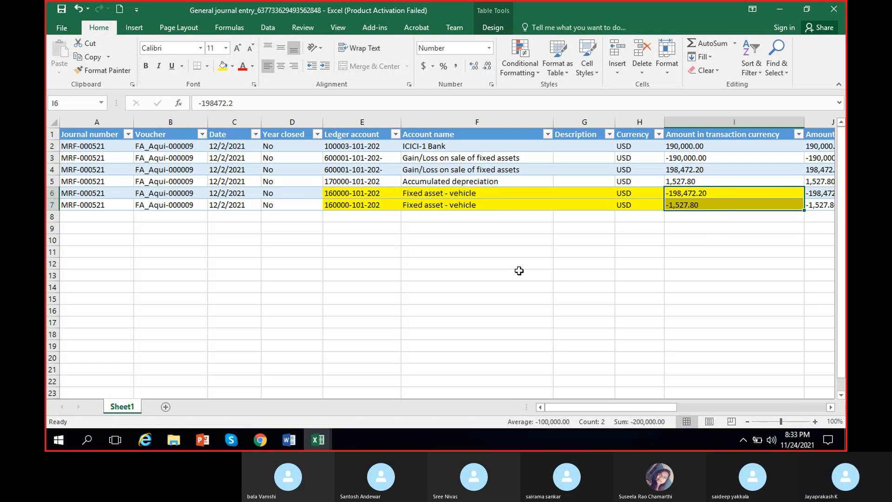
- Fill the Accumulated depreciation row light green from ledger account to amount in transaction currency, and select its amount
left_click_drag(362, 182, 697, 181)
left_click(223, 65)
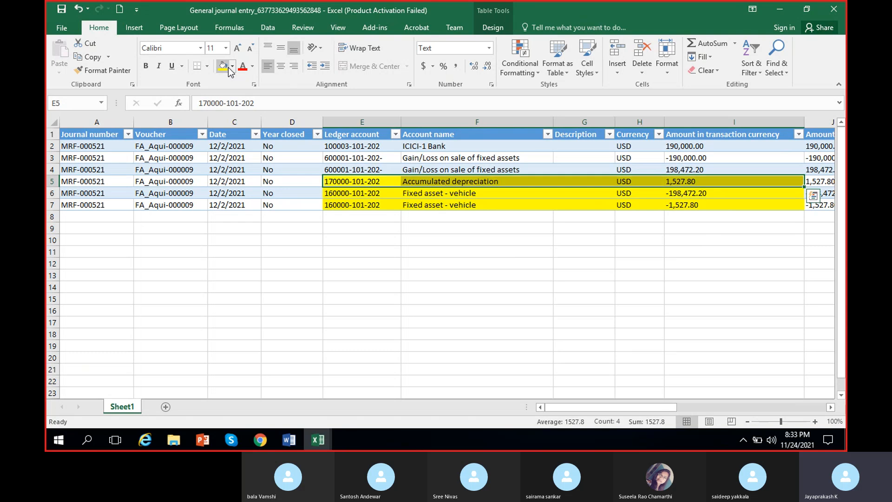
left_click(232, 65)
left_click(262, 158)
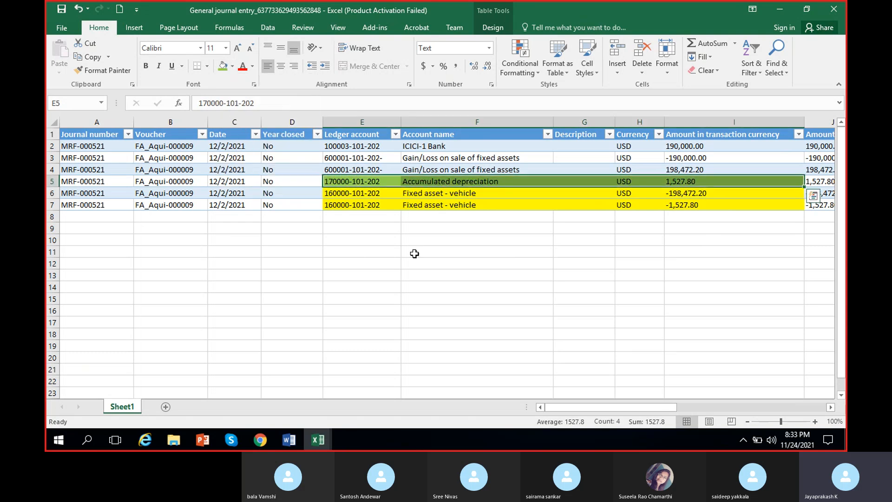
left_click(681, 184)
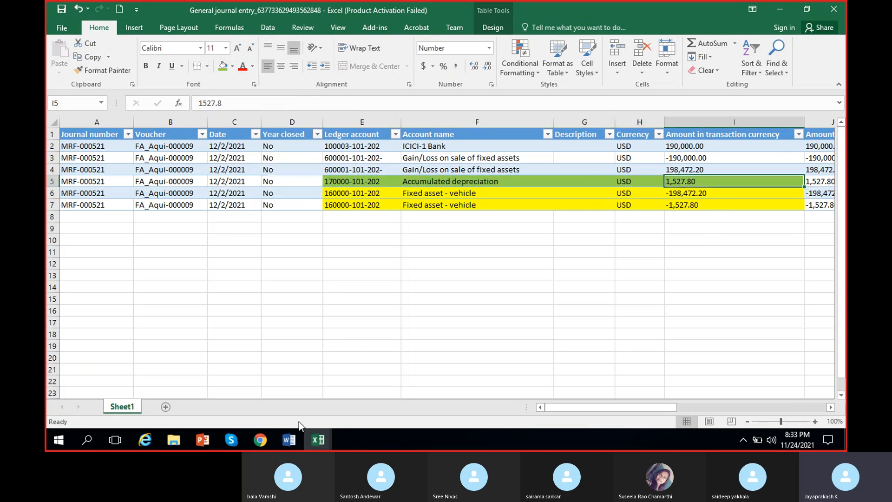
- Switch to Chrome, check the Ashok Layland truck's CA-Book balances and the voucher transactions, and return to the General journal entry workbook
left_click(260, 440)
left_click(272, 10)
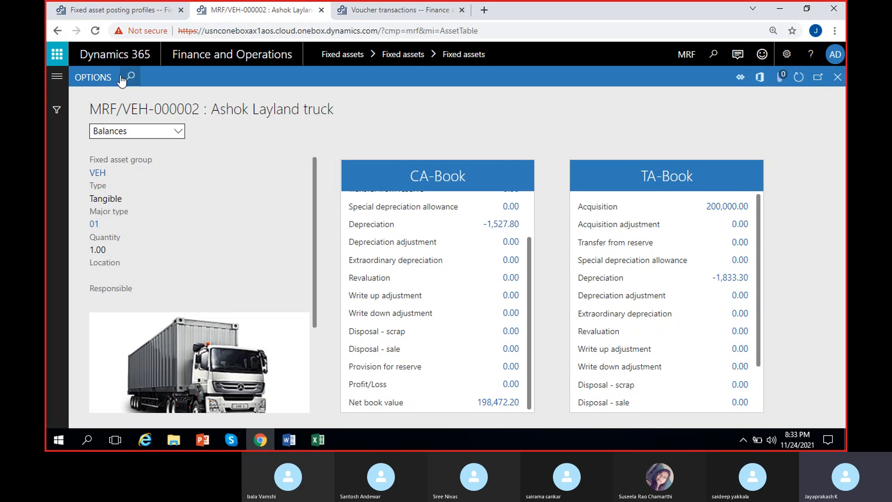
left_click(368, 13)
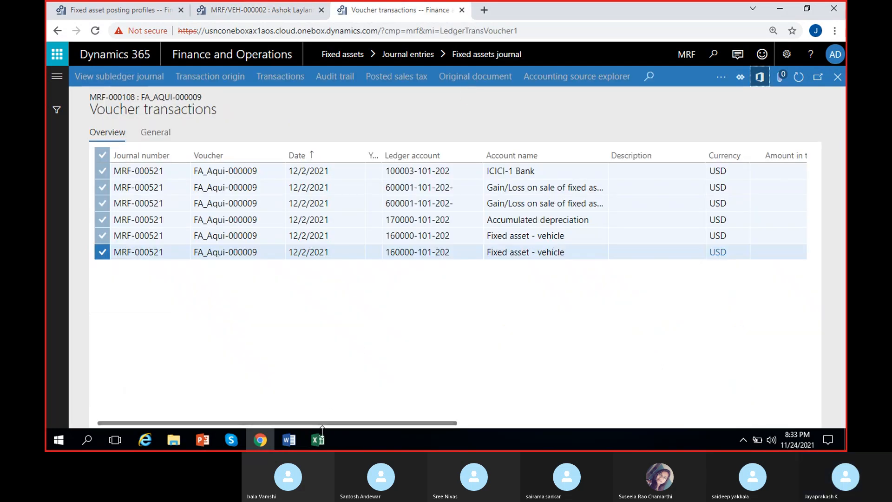
mouse_move(318, 440)
left_click(469, 395)
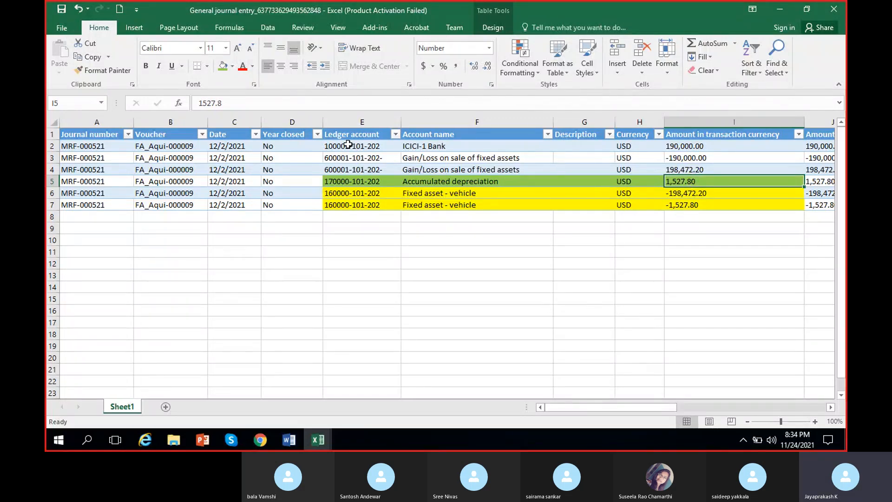
- Fill the ICICI-1 Bank row blue from ledger account to amount, and compare it with the first Gain/Loss row
left_click_drag(358, 146, 639, 147)
left_click(233, 67)
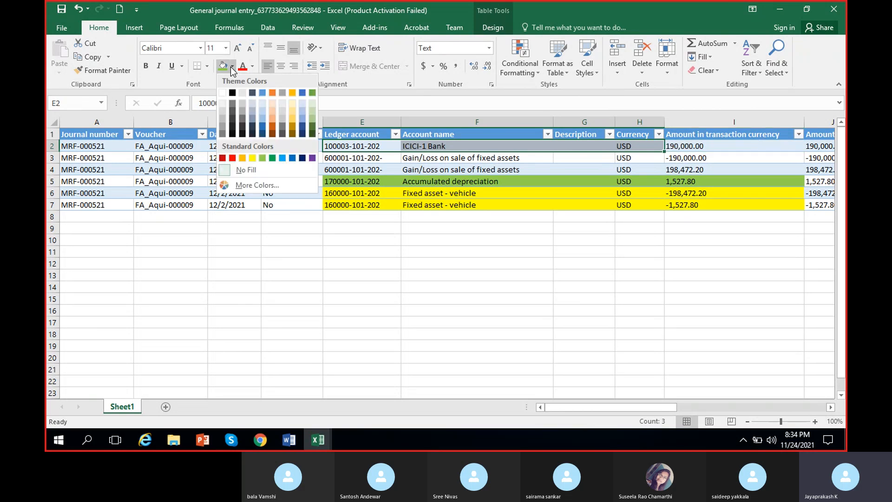
left_click(263, 129)
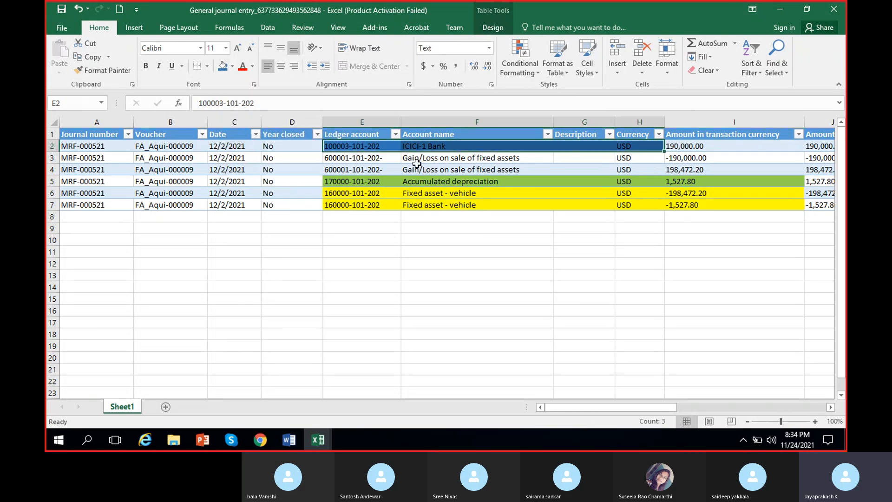
left_click(671, 147)
left_click_drag(474, 263, 464, 251)
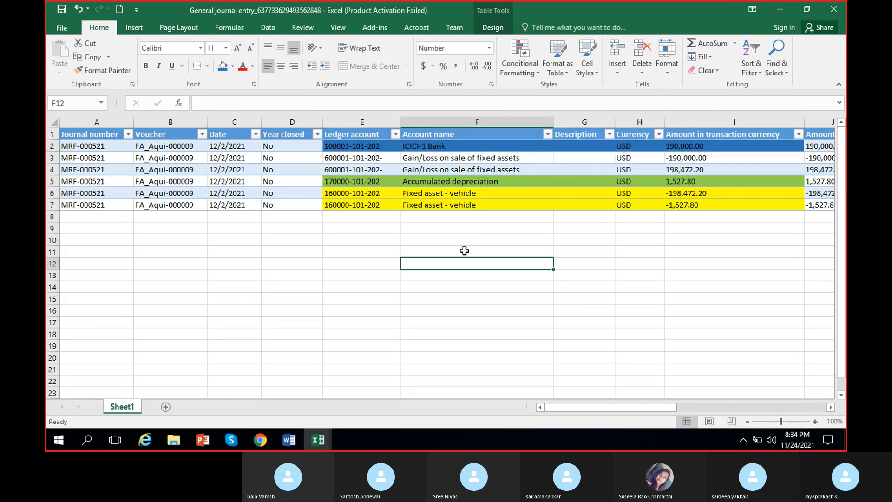
left_click_drag(358, 145, 743, 158)
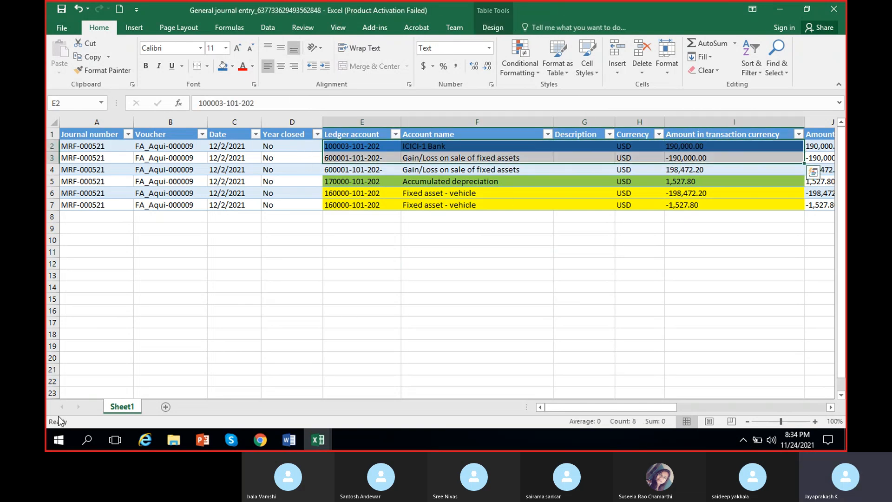
left_click(464, 265)
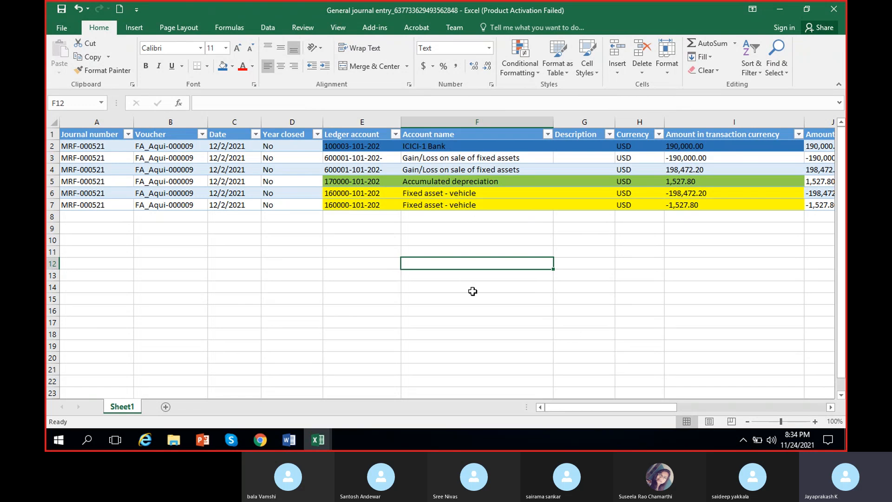
- Fill both Gain/Loss on sale of fixed assets rows red from ledger account to amount in transaction currency
left_click_drag(692, 158, 692, 169)
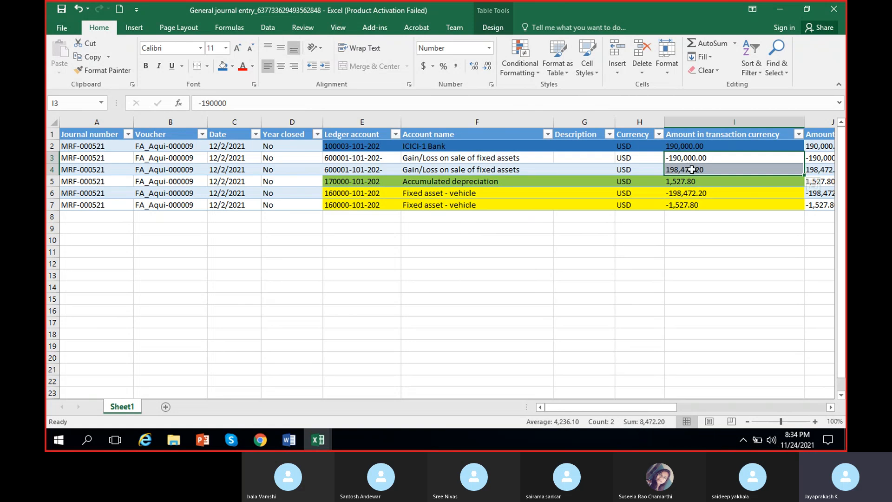
left_click_drag(376, 157, 693, 165)
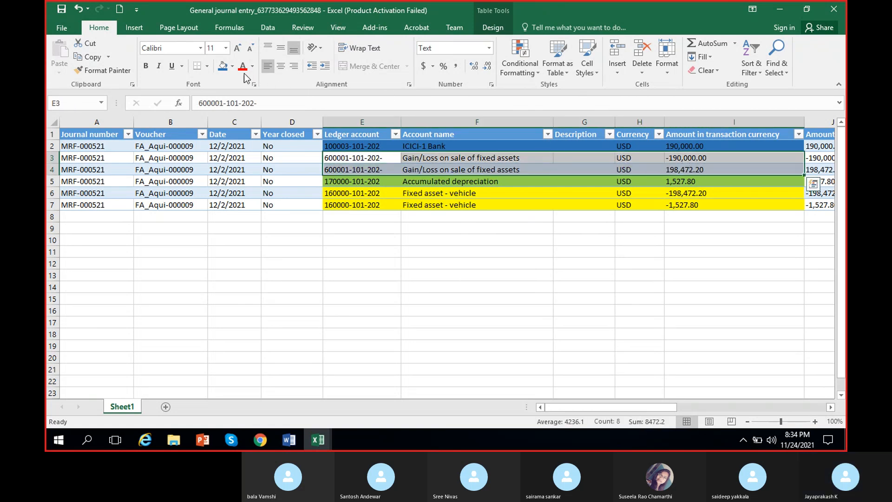
left_click(233, 66)
left_click(233, 158)
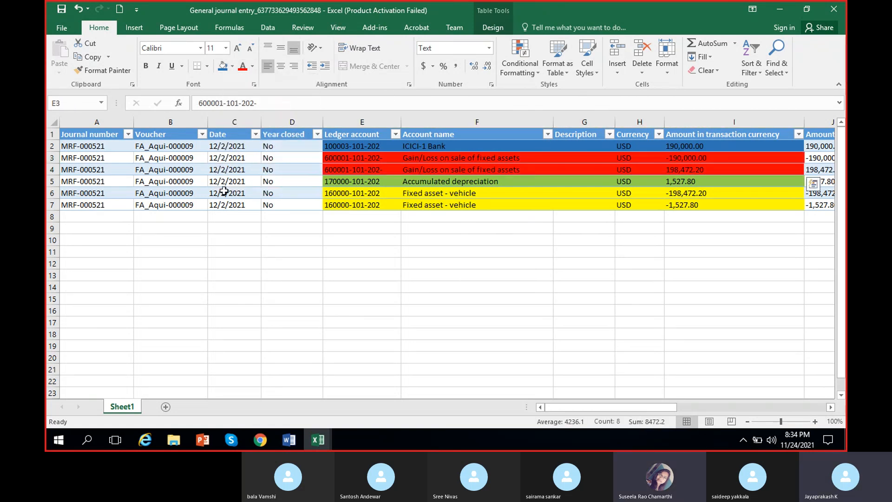
- Select the amounts of both Gain/Loss on sale of fixed assets rows together to check their sum
left_click(691, 174)
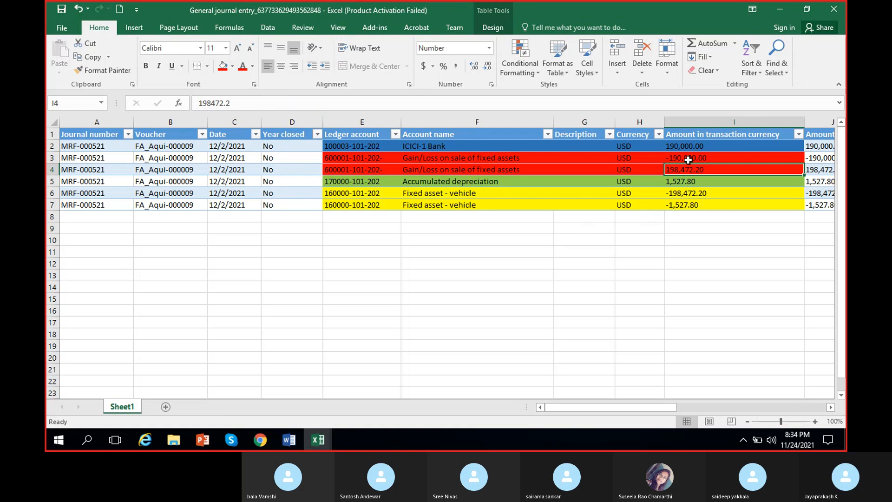
left_click(688, 157)
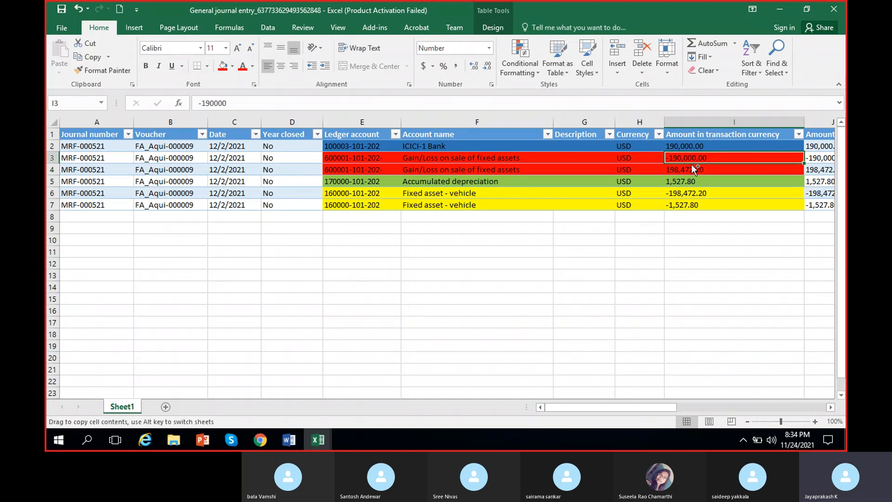
left_click(691, 171)
left_click(685, 158, "ctrl")
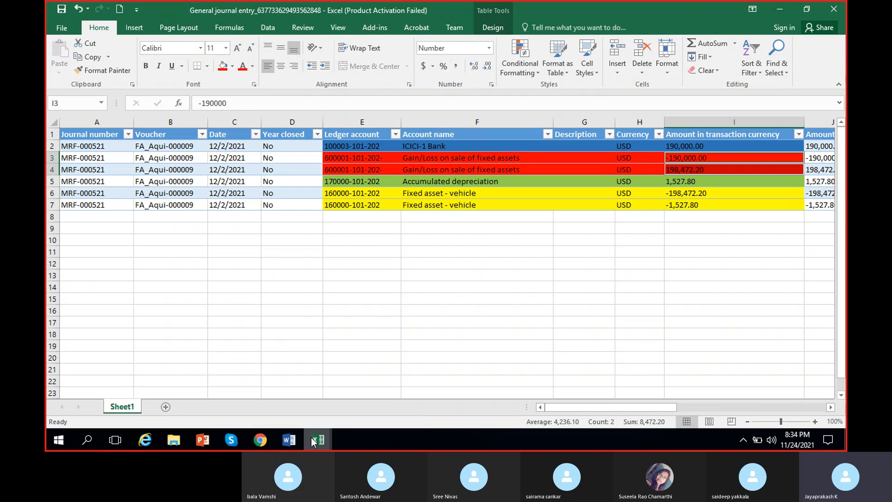
- Compare the Gain/Loss sum with the Loss on sale of fixed asset row in Book1, and return to the General journal entry workbook
mouse_move(313, 441)
left_click(210, 406)
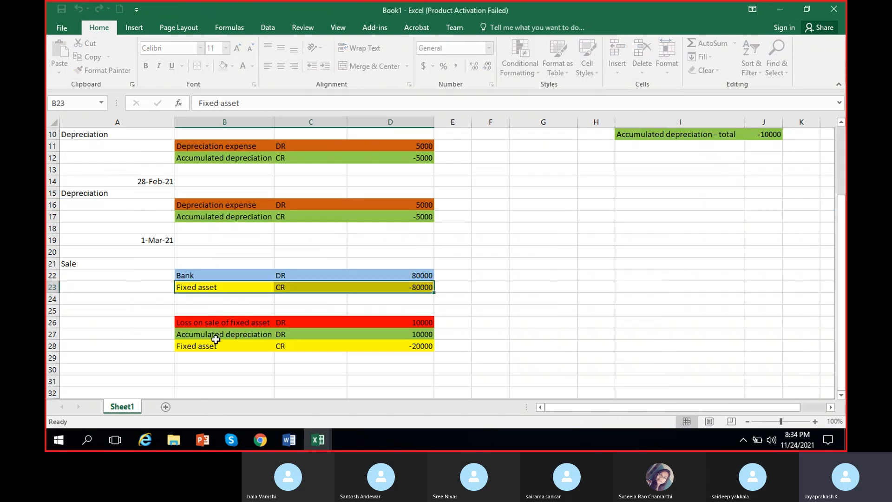
left_click_drag(259, 322, 411, 321)
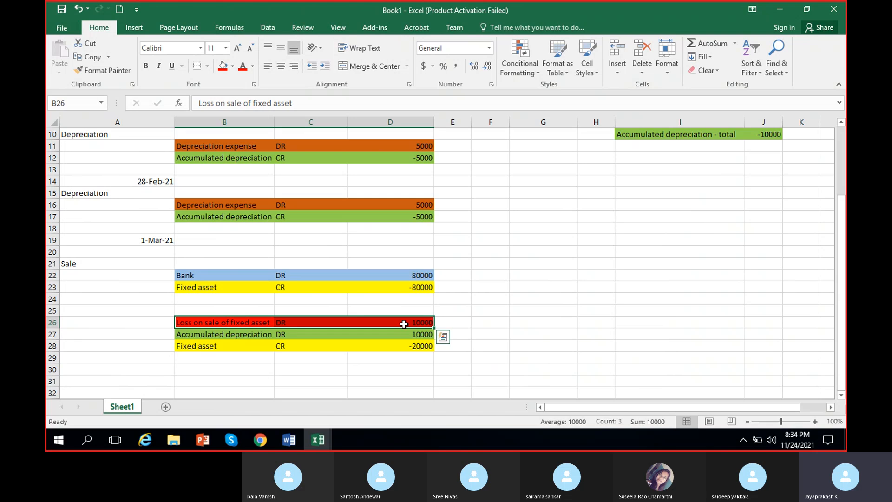
left_click(326, 436)
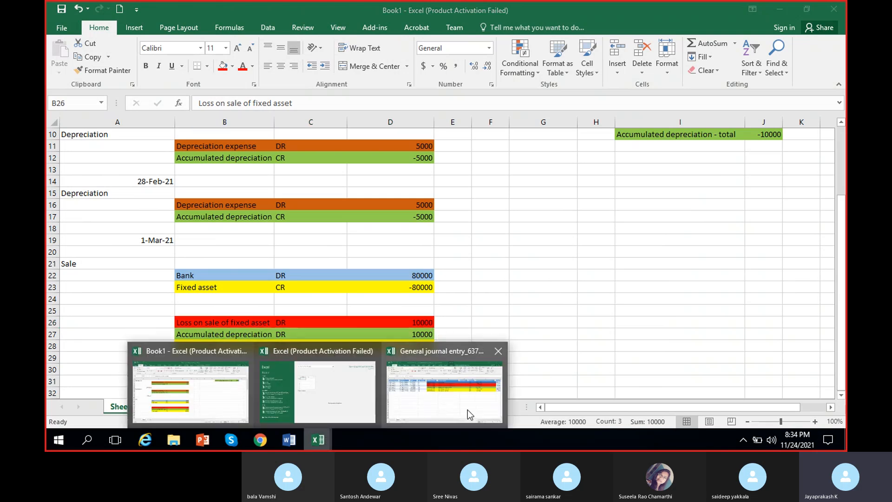
left_click(468, 410)
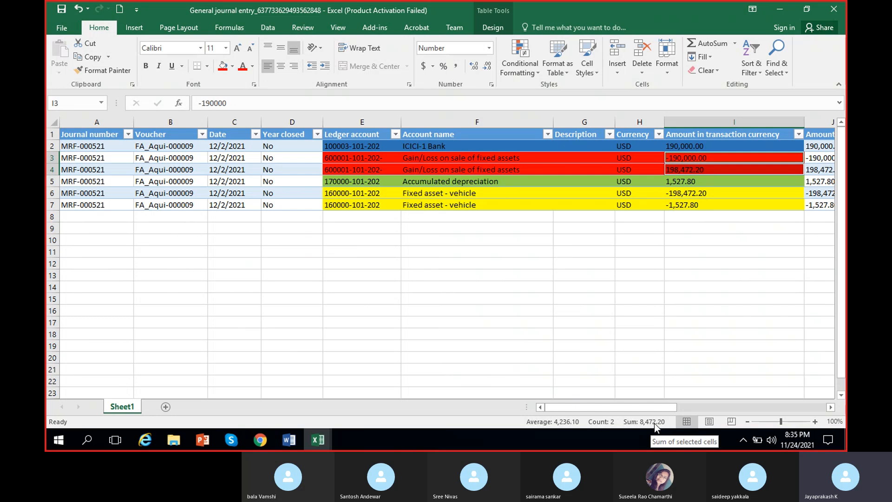
mouse_move(315, 438)
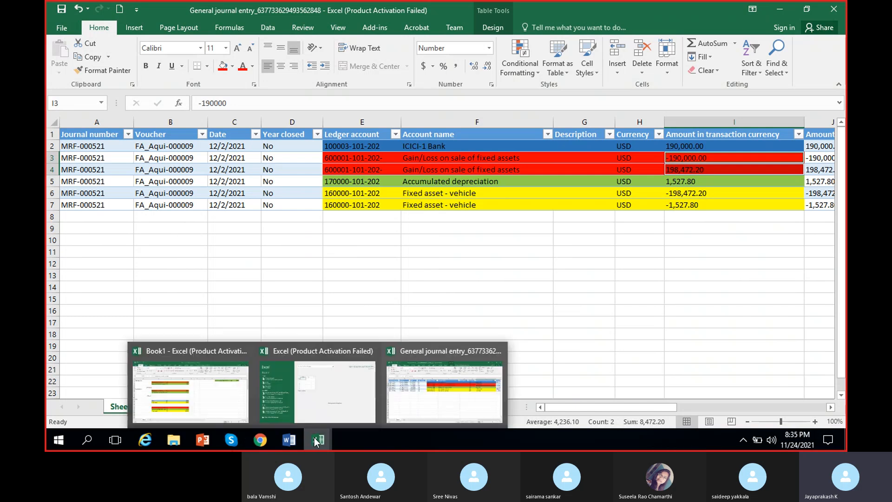
left_click(178, 409)
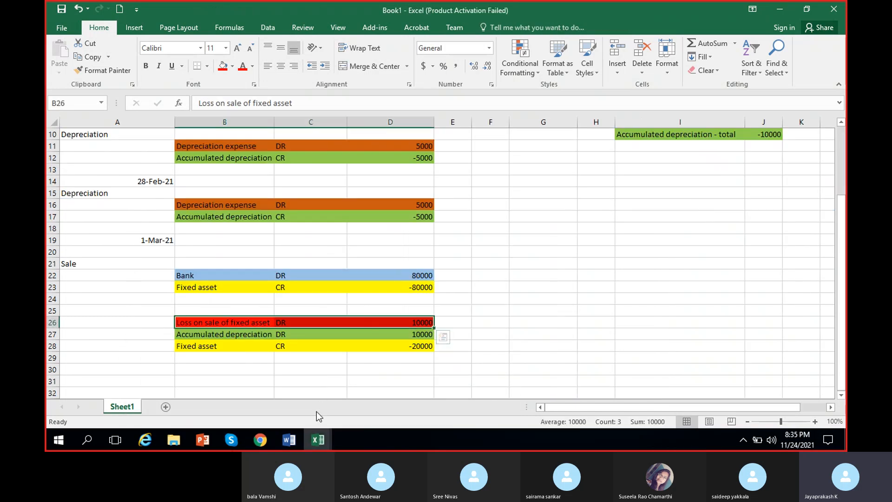
mouse_move(317, 439)
left_click(432, 411)
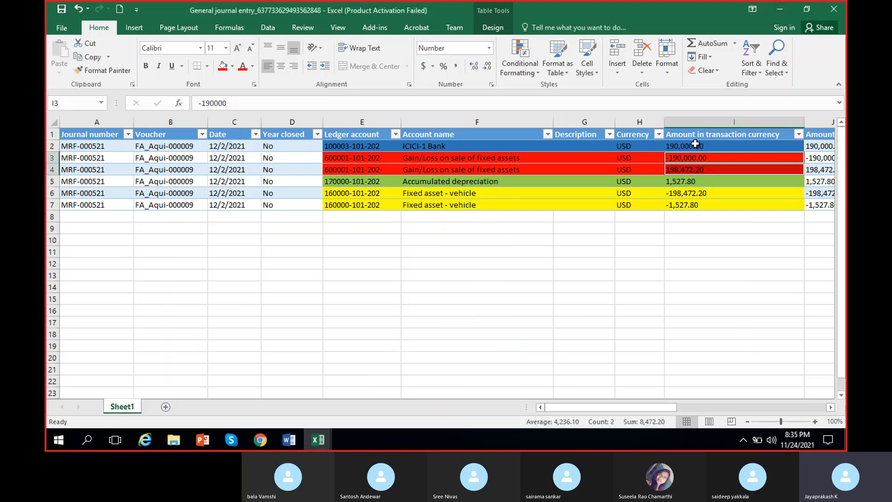
- Review the Accumulated depreciation amount and select both Fixed asset - vehicle amounts to check their sum
left_click(490, 180)
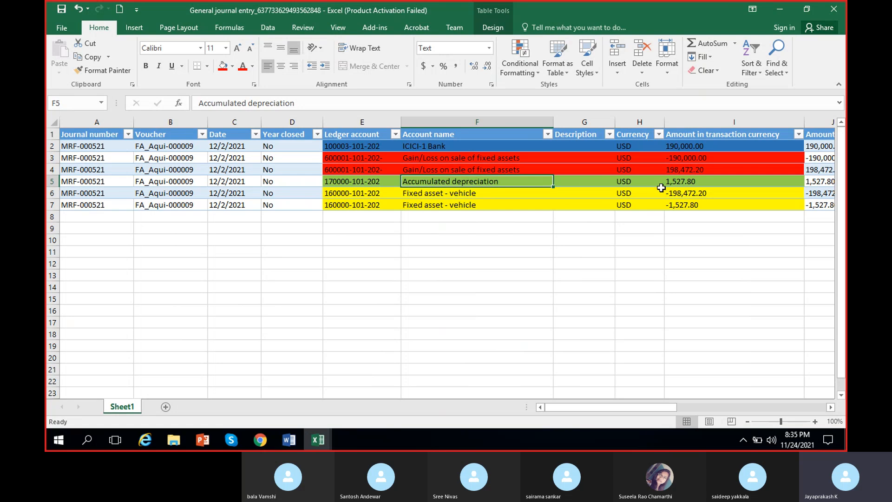
left_click(679, 183)
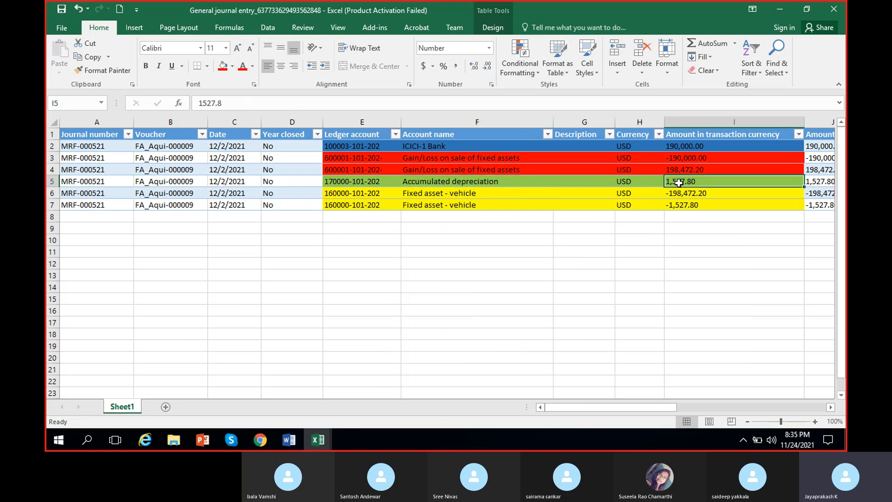
left_click(428, 193)
left_click_drag(673, 193, 682, 205)
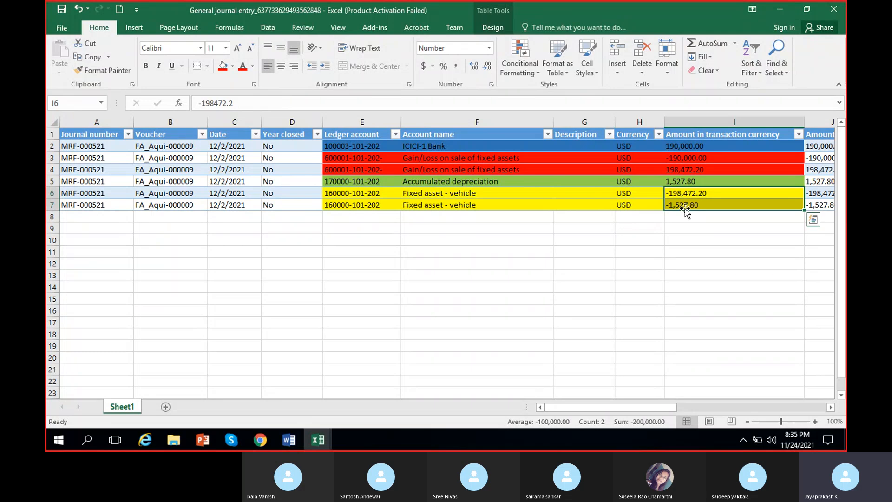
- In Book1, sum the two Fixed asset credits under Sale, compare them with the acquisition entry, and return to the General journal entry workbook
left_click(314, 440)
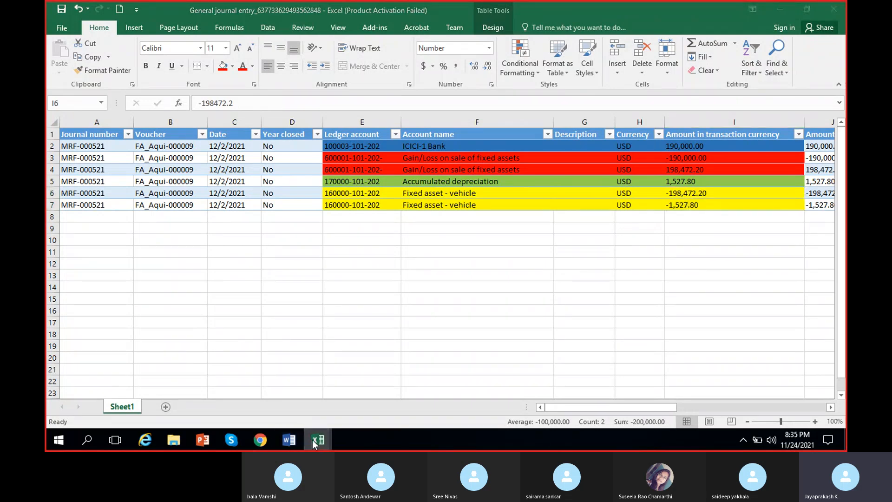
left_click(208, 416)
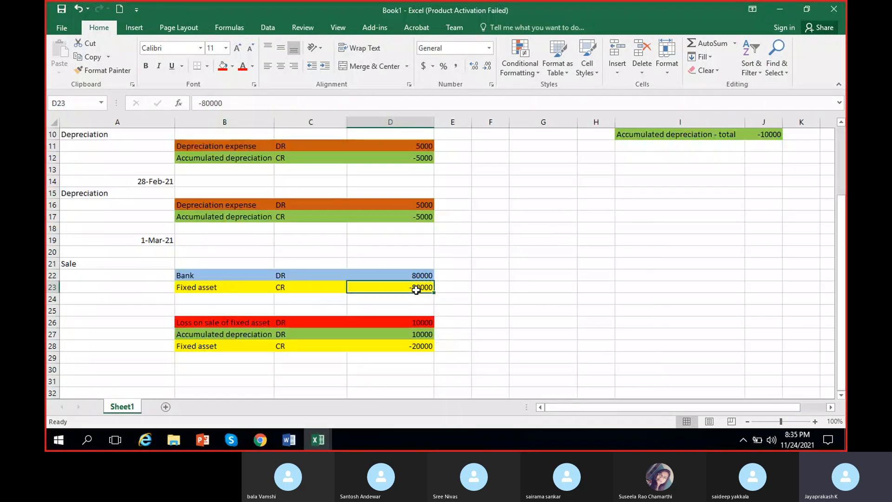
left_click(424, 349, "ctrl")
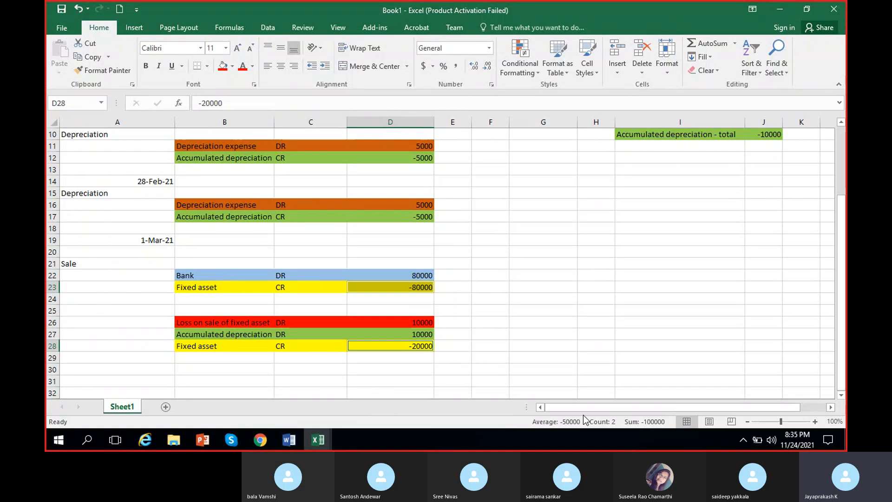
scroll(417, 315, "up", 3)
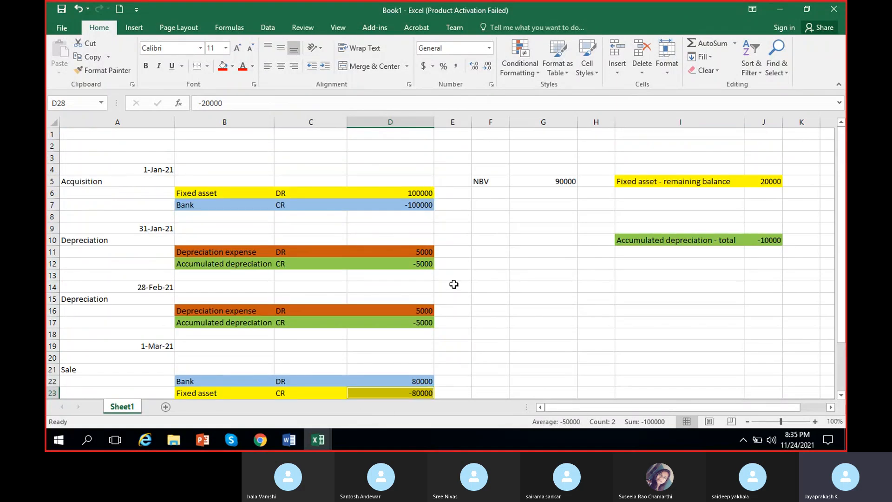
scroll(454, 285, "down", 3)
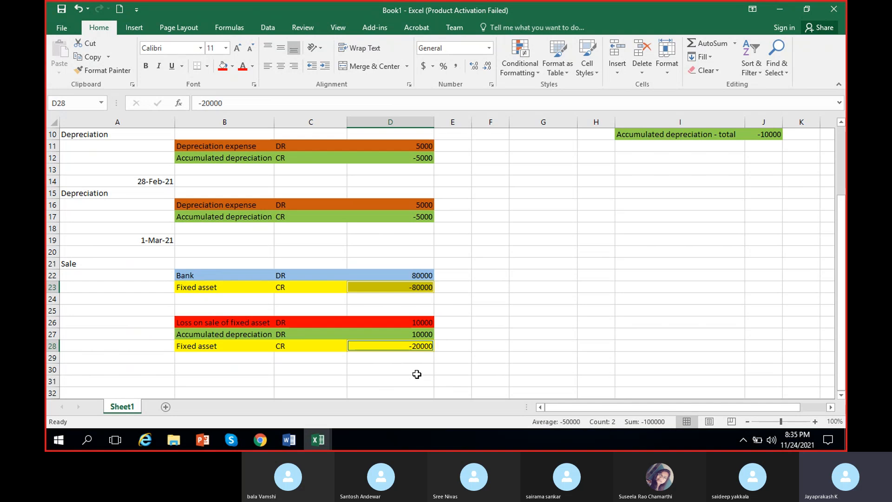
mouse_move(318, 440)
left_click(443, 396)
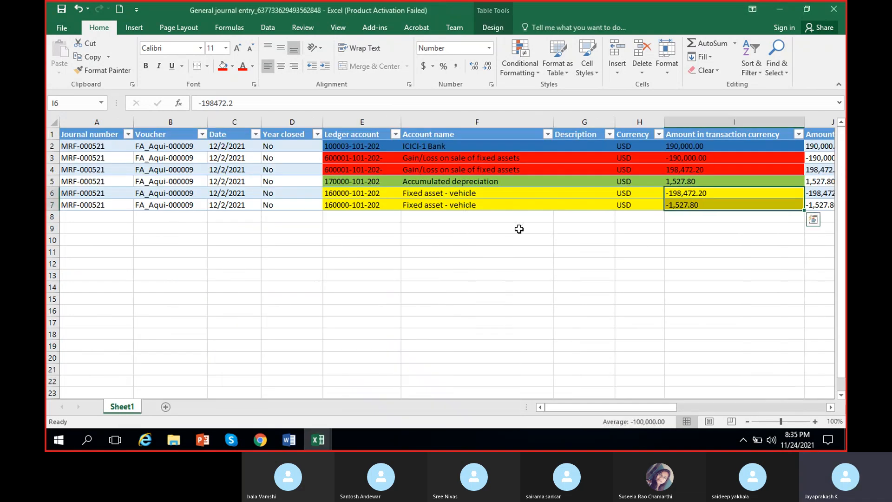
- Select the account names of both Gain/Loss on sale of fixed assets rows together for review
left_click(454, 171)
left_click(448, 158)
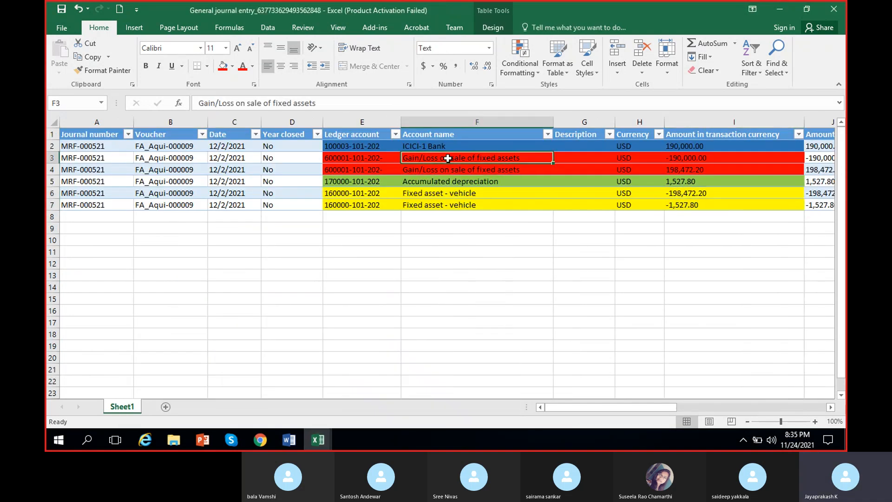
left_click(453, 166, "ctrl")
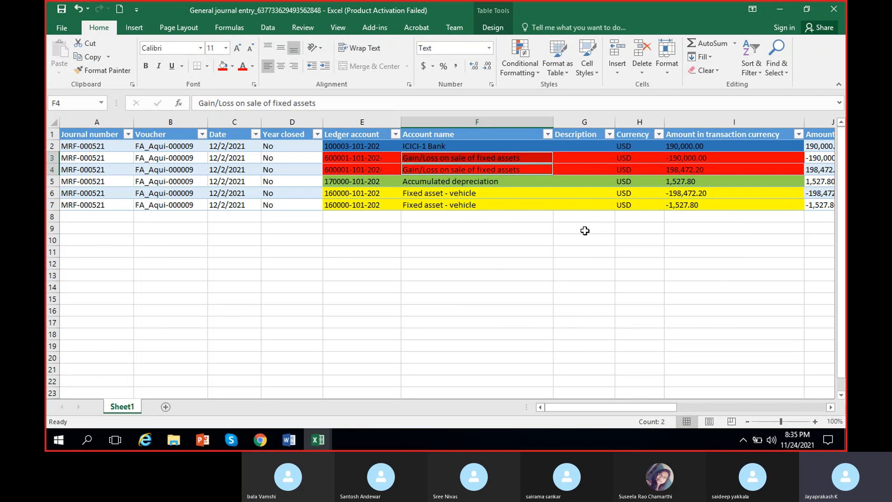
- Give the second Gain/Loss row and the first Fixed asset - vehicle row a matching light neutral fill from Ledger account to Amount in transaction currency
left_click(709, 195)
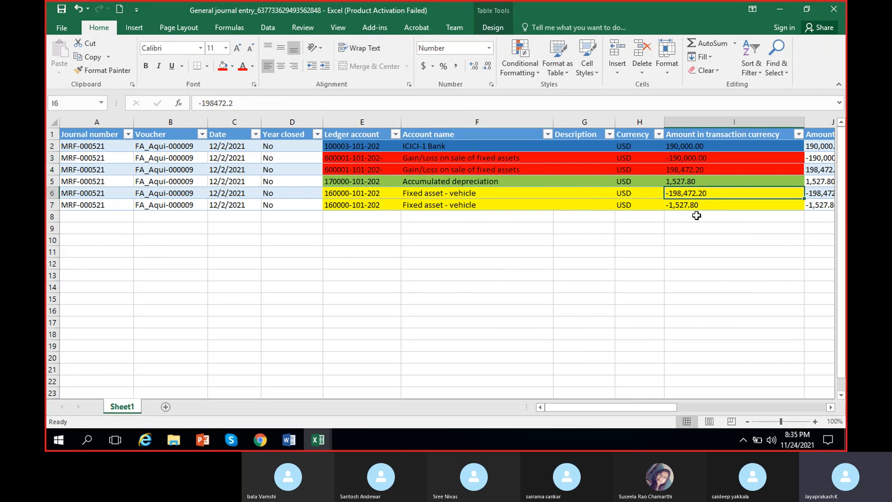
left_click_drag(381, 193, 691, 193)
left_click_drag(385, 170, 680, 169)
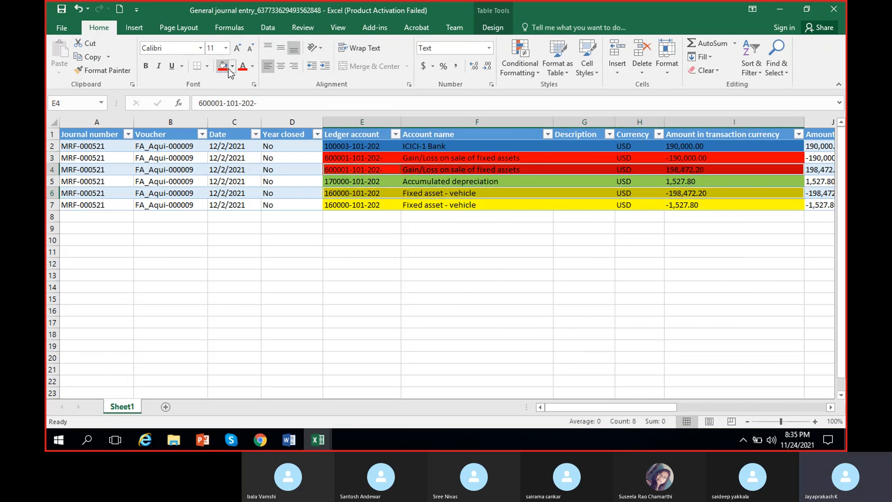
left_click(231, 66)
left_click(224, 109)
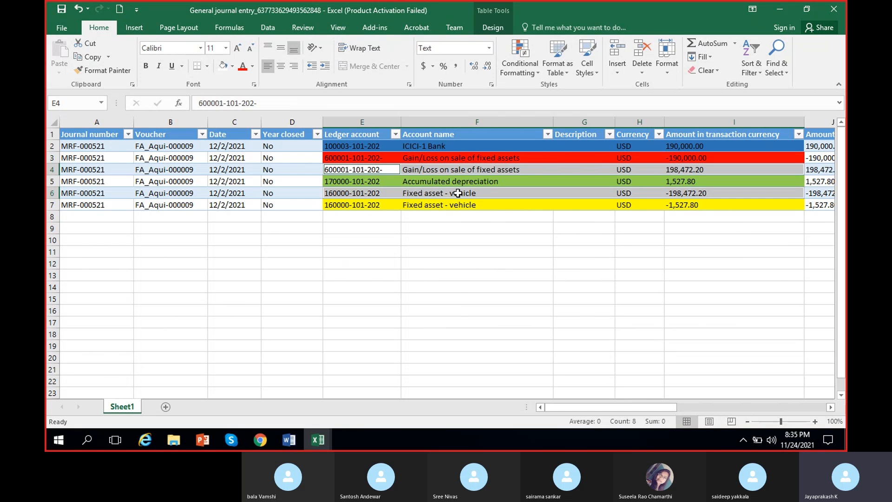
- Review the light-filled Gain/Loss and Fixed asset - vehicle rows in turn, from account name to transaction amount
left_click(413, 189)
left_click_drag(429, 169, 695, 170)
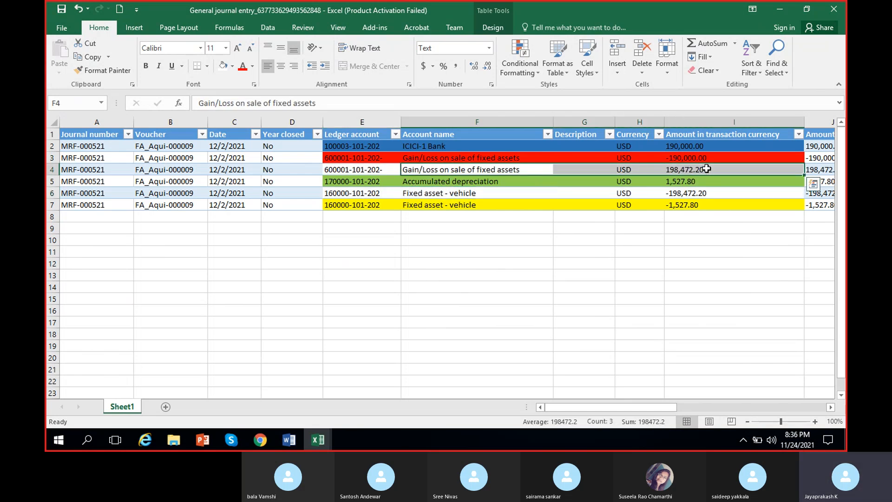
left_click_drag(465, 191, 697, 194)
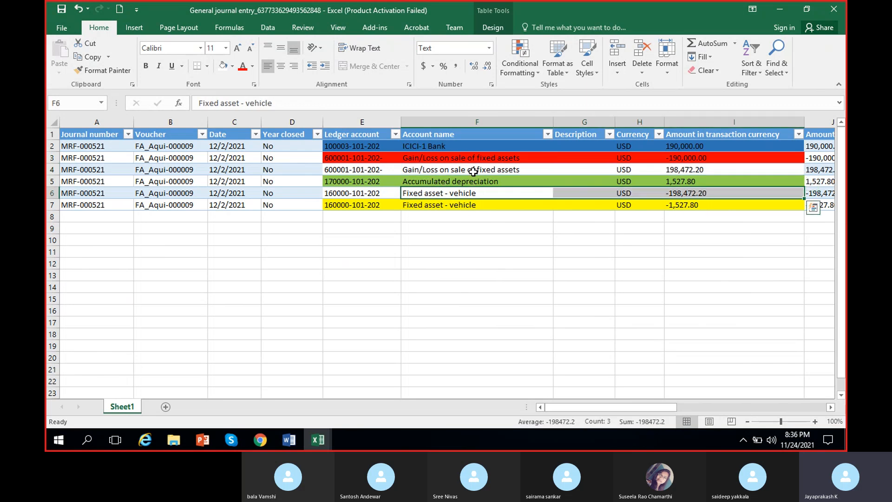
- Check the main and offset accounts of the Sale net book value line in Fixed asset posting profiles against the workbook's first Fixed asset - vehicle amount
left_click(269, 439)
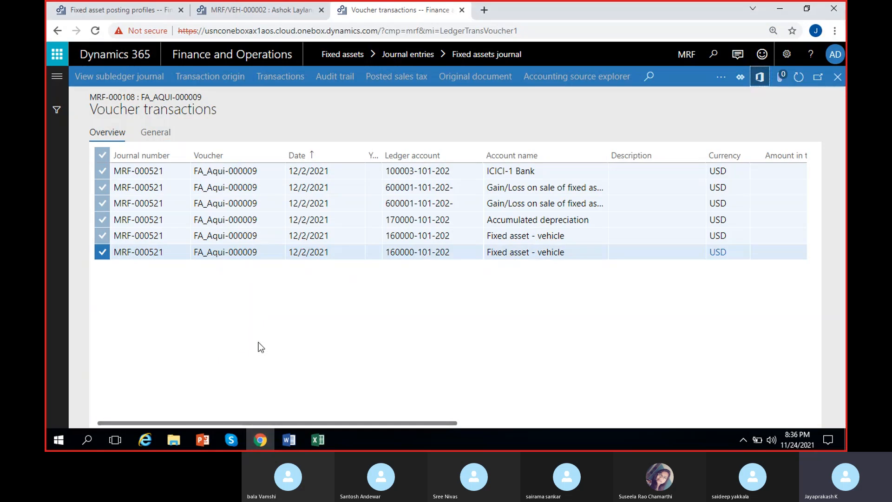
left_click(120, 11)
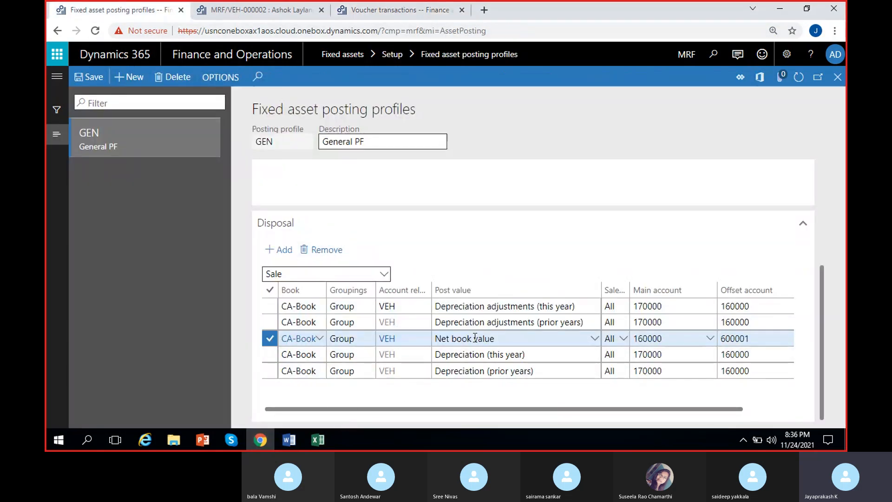
mouse_move(656, 339)
mouse_move(735, 338)
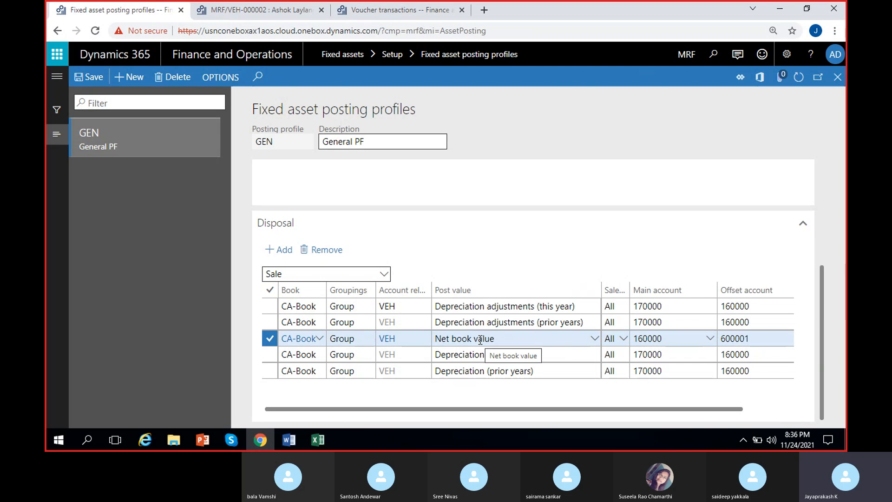
mouse_move(658, 338)
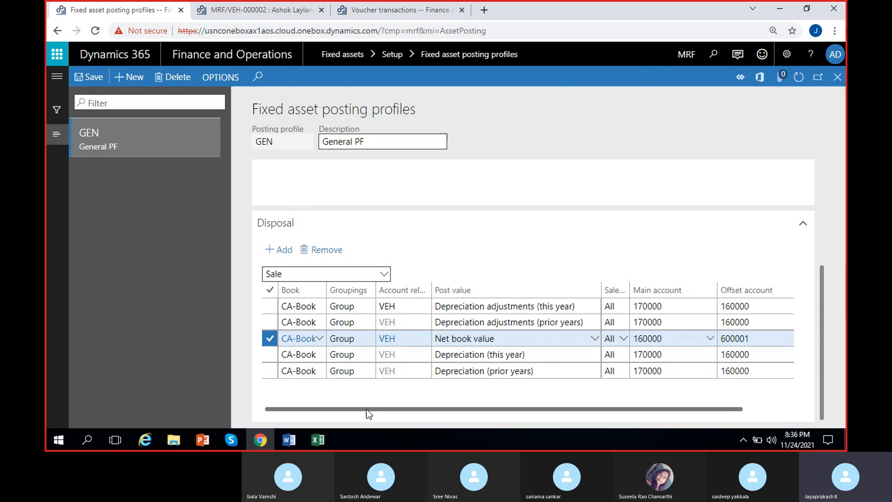
mouse_move(319, 437)
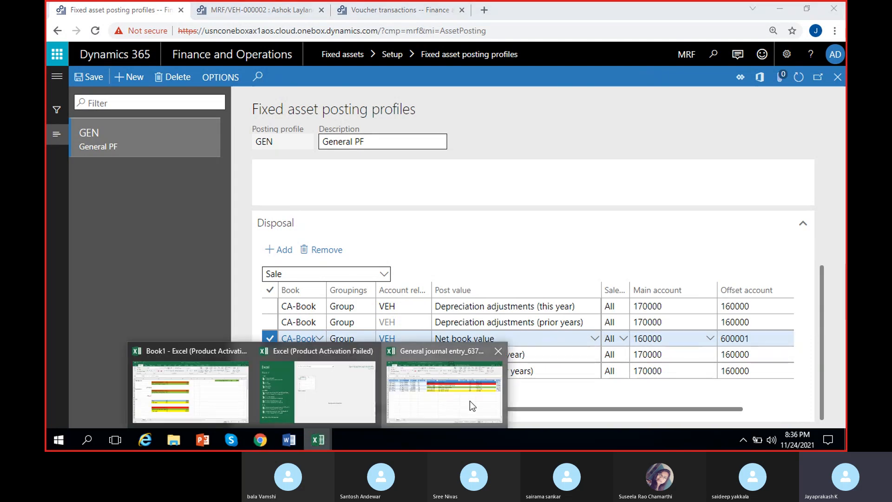
left_click(469, 401)
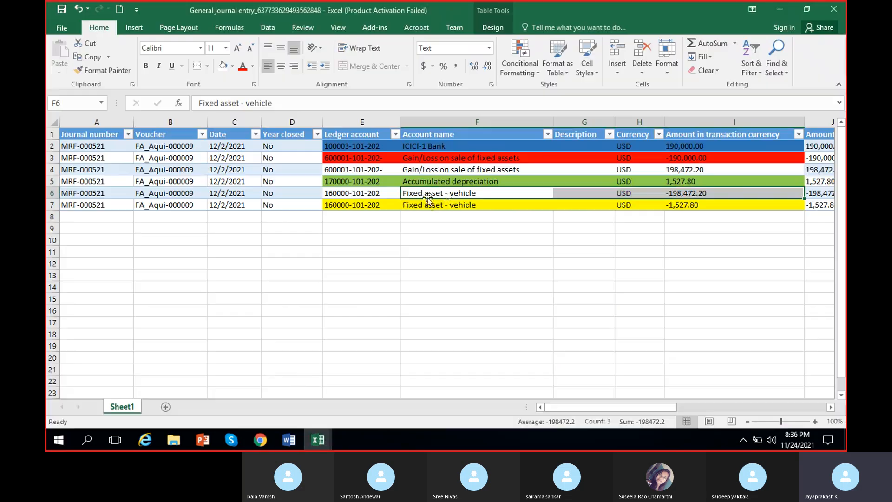
left_click(690, 193)
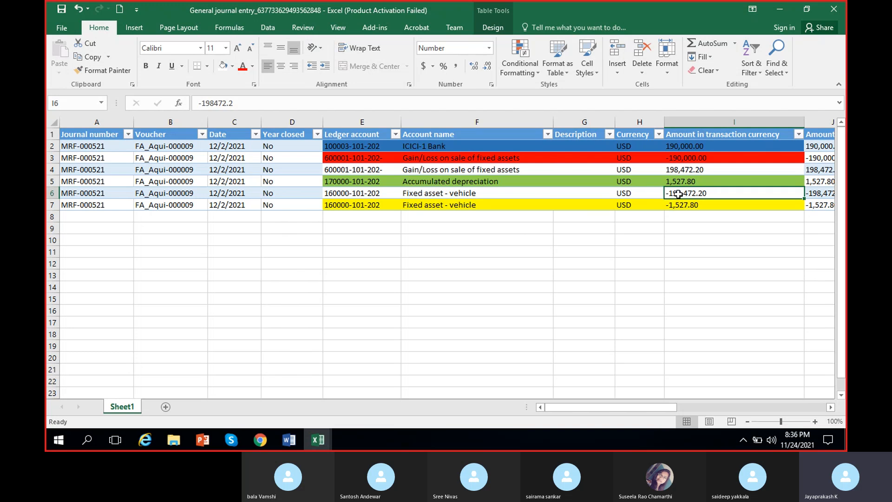
- Check the Ashok Layland truck's CA-Book net book value in Dynamics 365, and return to the General journal entry workbook
left_click(270, 436)
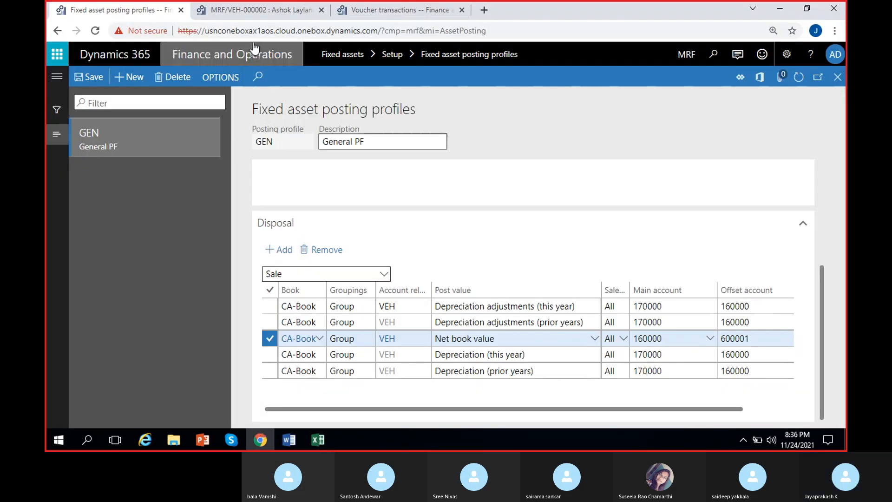
left_click(268, 7)
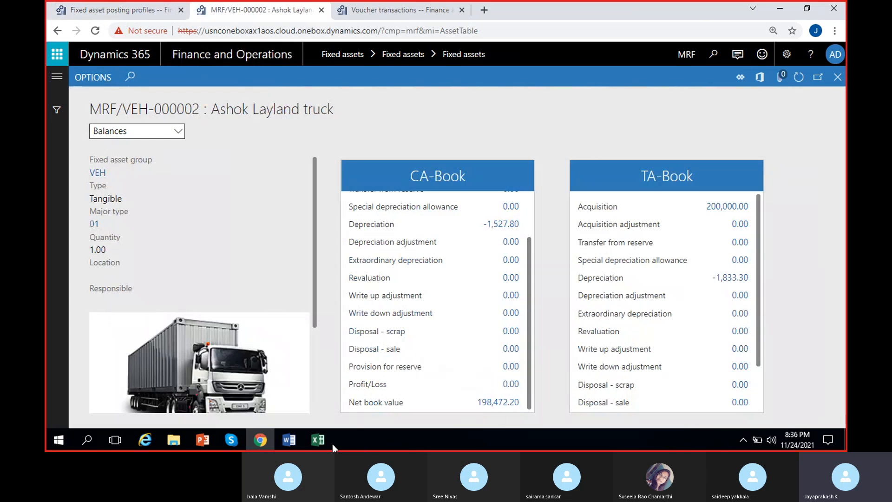
mouse_move(321, 441)
left_click(468, 411)
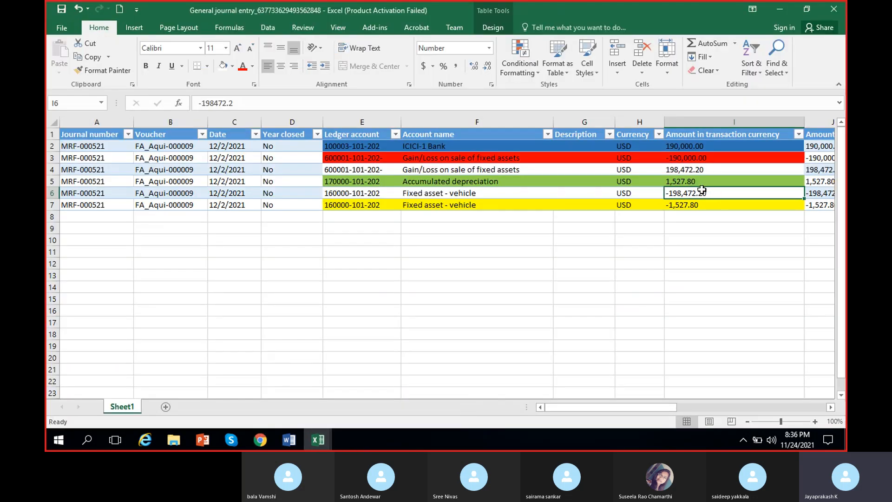
- Compare the second Gain/Loss amount with the first Fixed asset - vehicle amount as the net book value pair
left_click_drag(498, 166, 683, 168)
left_click(688, 170)
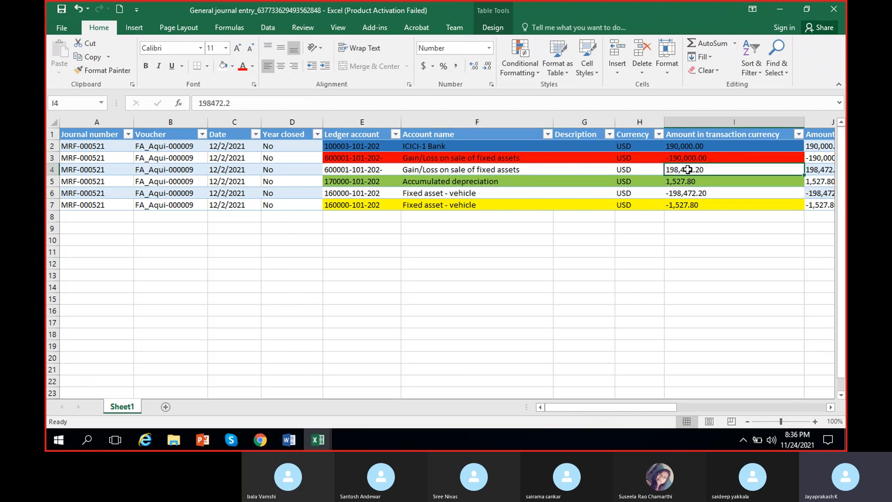
left_click_drag(500, 170, 717, 162)
left_click(701, 170)
left_click(686, 194)
left_click(688, 167)
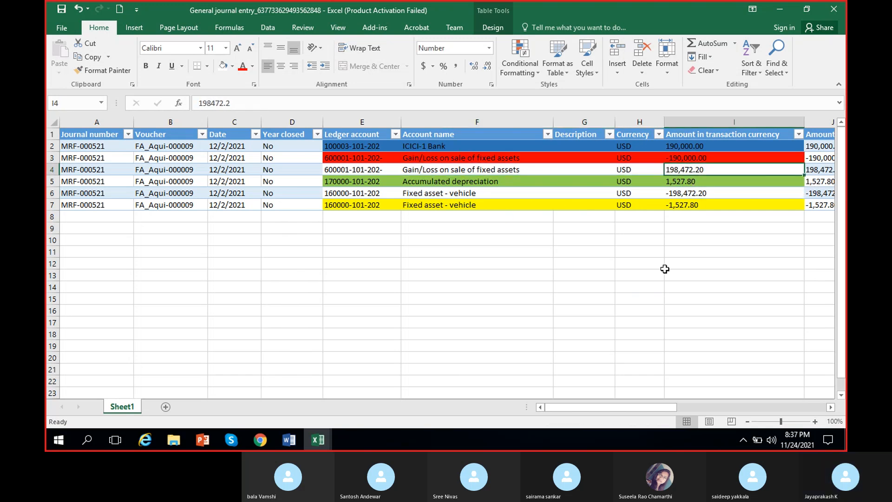
- Fill the Accumulated depreciation row and the last Fixed asset - vehicle row with the same grey, from Ledger account to Amount in transaction currency
left_click_drag(359, 181, 688, 181)
left_click_drag(366, 205, 688, 202)
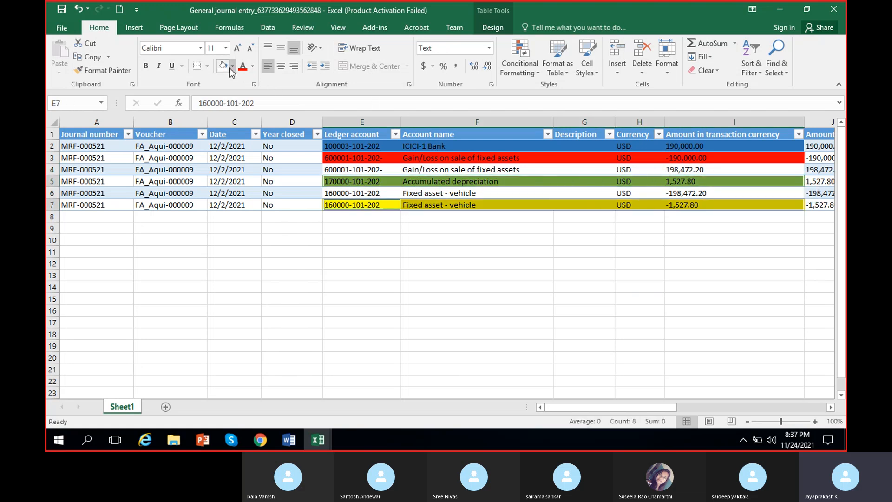
left_click(233, 67)
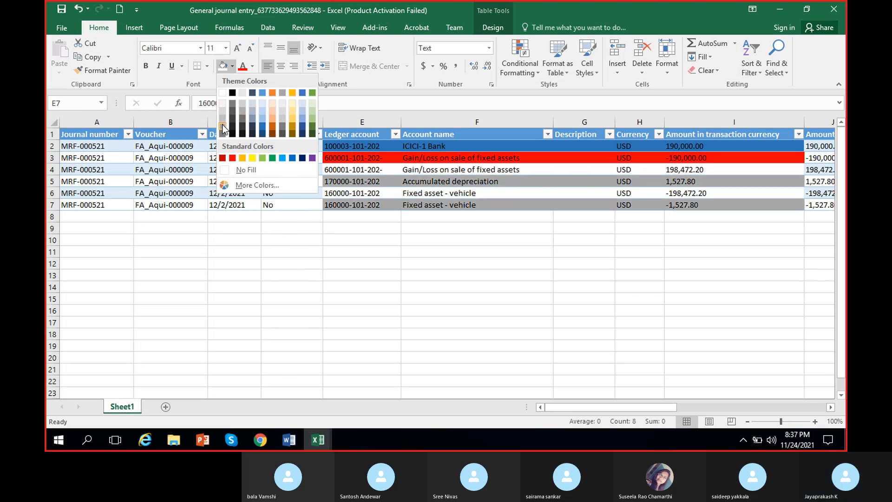
left_click(224, 120)
- Review the account names and amounts of the grey Accumulated depreciation and Fixed asset - vehicle rows
left_click(449, 205)
left_click(449, 182)
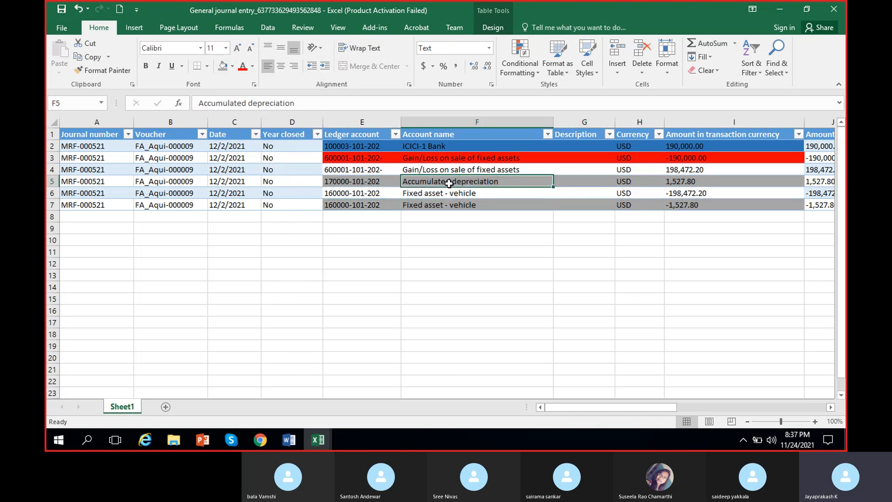
left_click(688, 182)
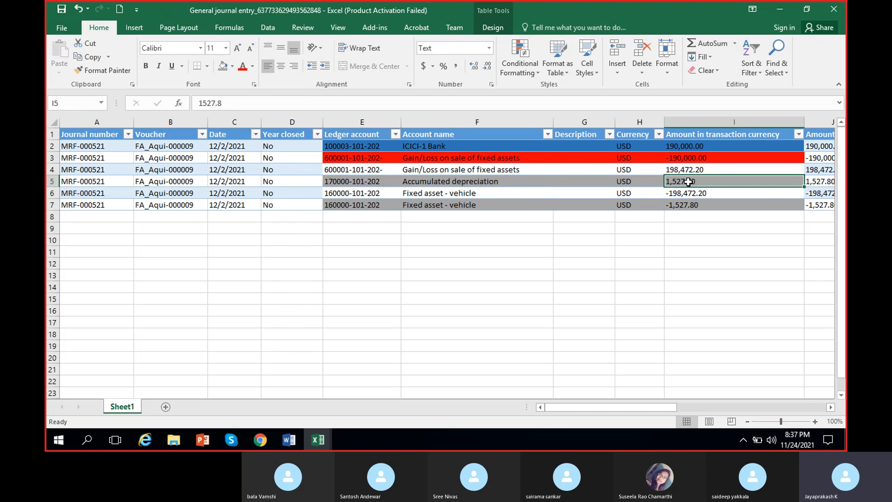
left_click(424, 205)
left_click(679, 204)
left_click_drag(405, 206, 690, 212)
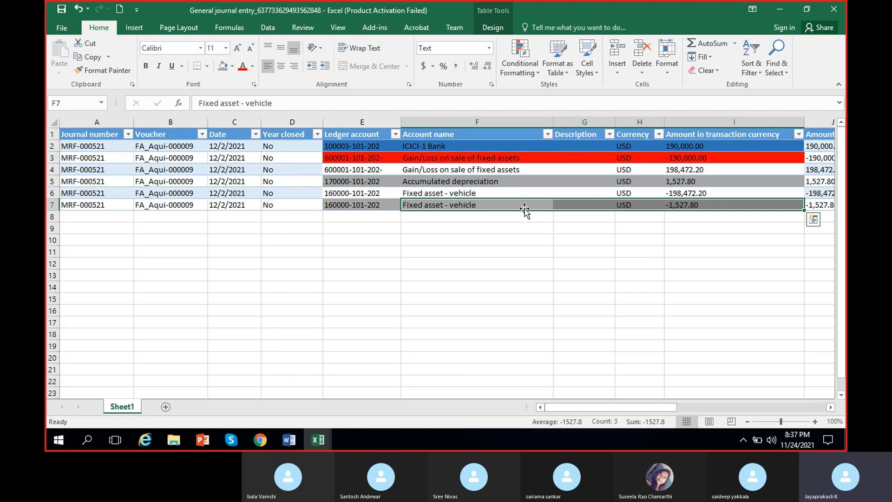
left_click(467, 181)
- Check the Sale depreciation lines' accounts in Fixed asset posting profiles in Dynamics 365, and return to the General journal entry workbook
left_click(260, 440)
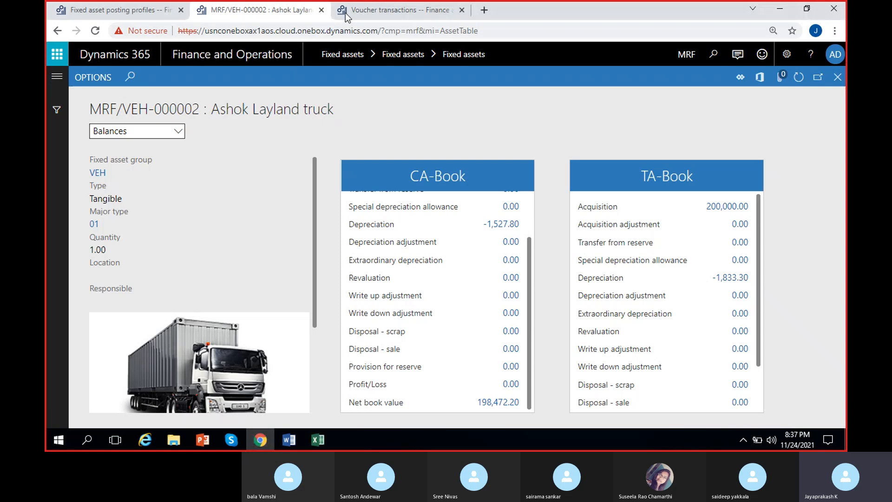
left_click(109, 9)
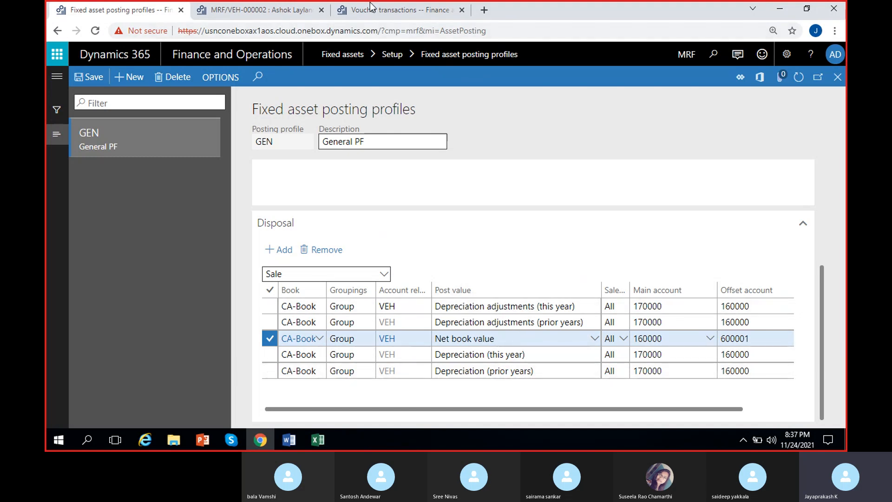
mouse_move(319, 437)
left_click(445, 395)
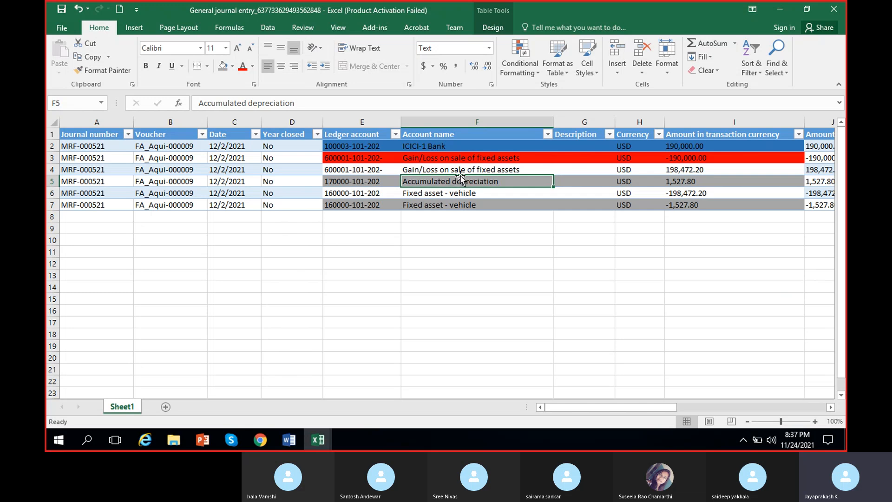
- Examine the grey pair's accounts and offsetting amounts, and select the last four voucher rows together to review both pairs
left_click(363, 182)
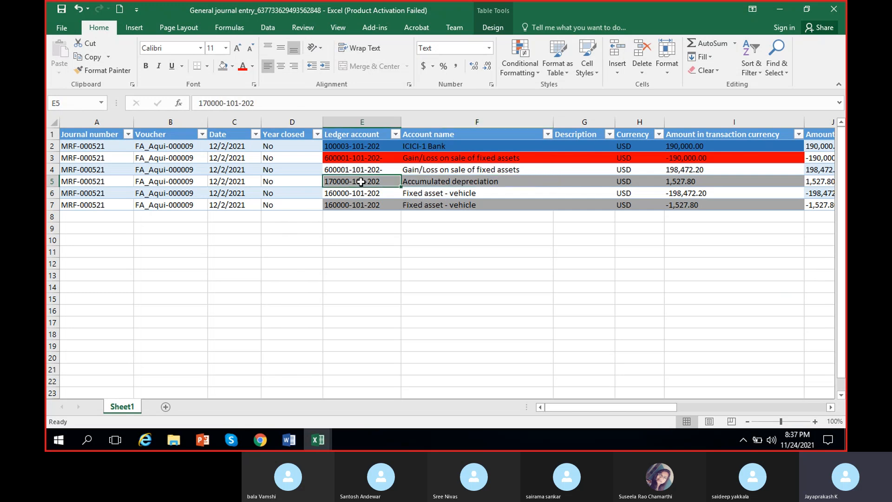
left_click(437, 180)
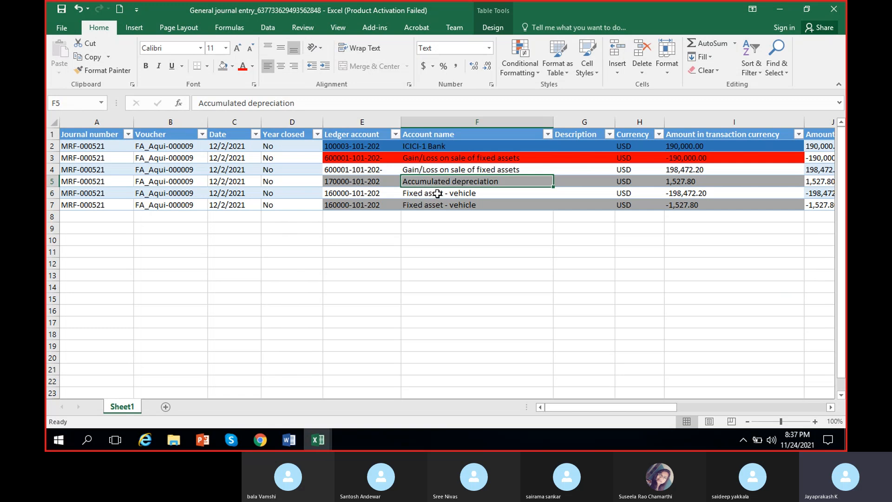
left_click(487, 205)
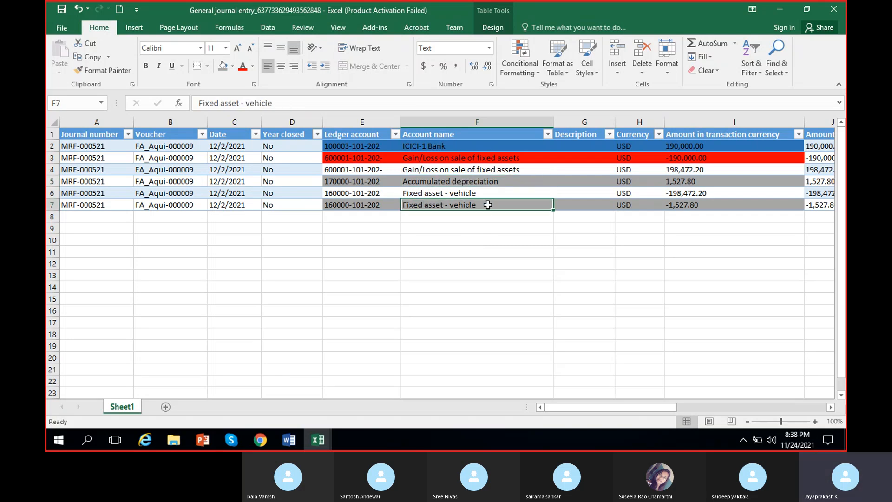
left_click(466, 180)
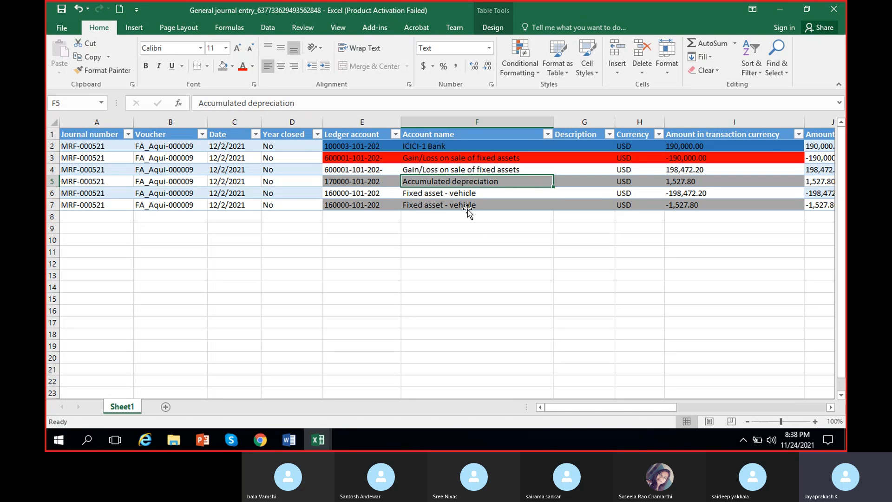
left_click(679, 181)
left_click(460, 203)
left_click(683, 205)
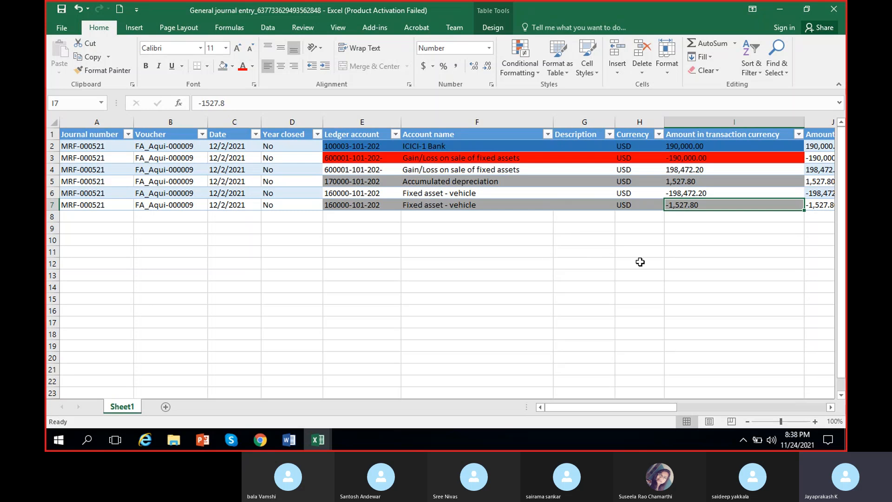
left_click_drag(343, 170, 734, 201)
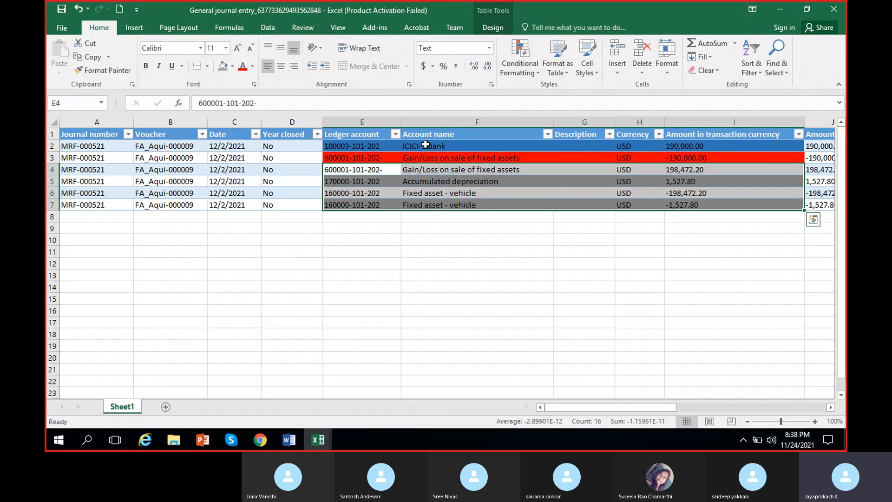
- Fill the ICICI-1 Bank row and the first Gain/Loss row with the same blue, from Ledger account to Amount in transaction currency
left_click_drag(372, 146, 683, 157)
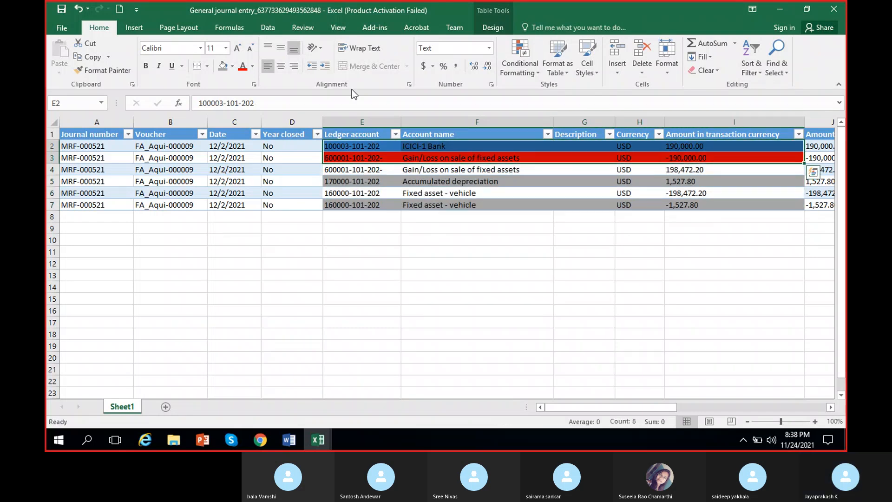
left_click(233, 66)
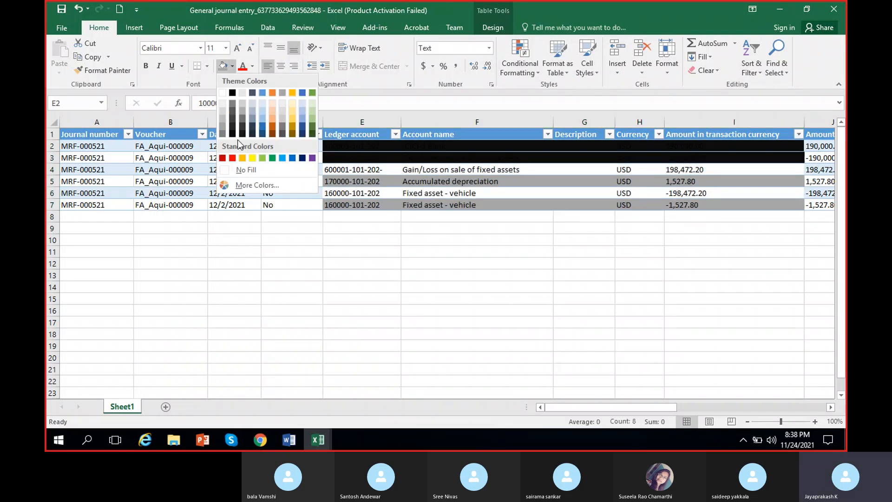
left_click(262, 130)
- Review the blue ICICI-1 Bank and Gain/Loss rows together and inspect the bank row's transaction amount
left_click(440, 156)
left_click_drag(369, 146, 702, 156)
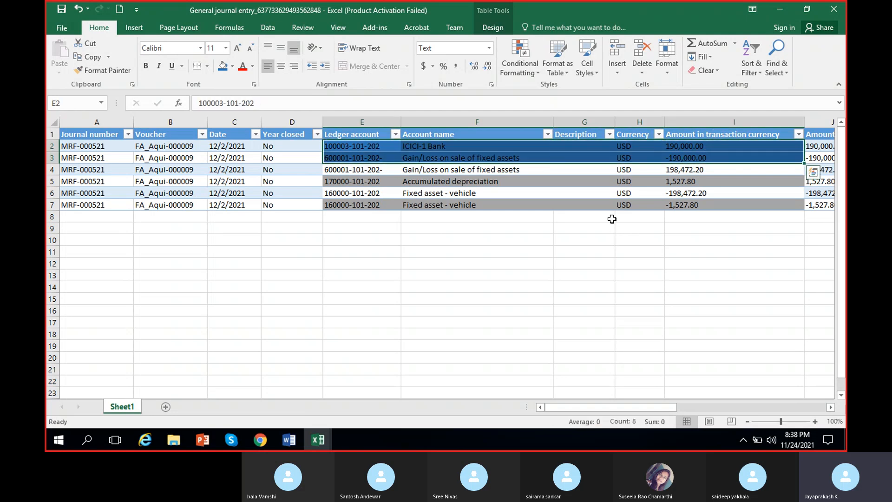
left_click(681, 147)
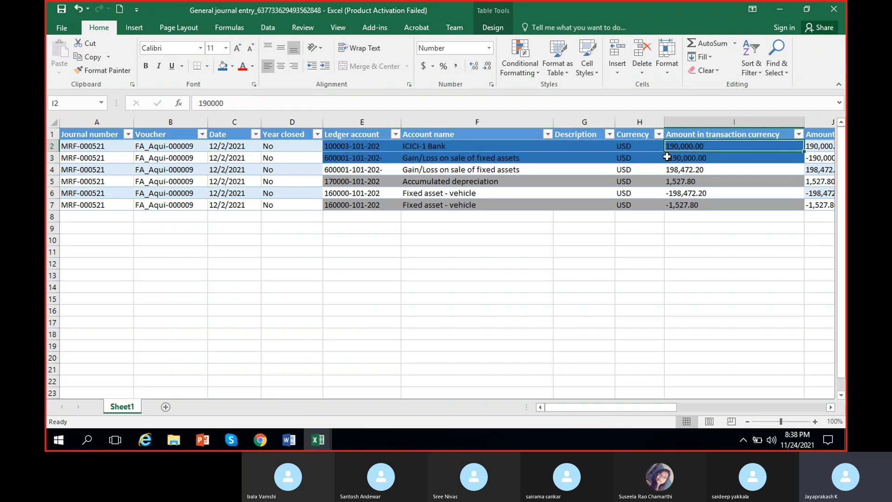
- Inspect the blue Gain/Loss row, check the Disposal - sale main accounts in Dynamics 365's Fixed asset posting profiles, and return to the workbook
left_click(475, 158)
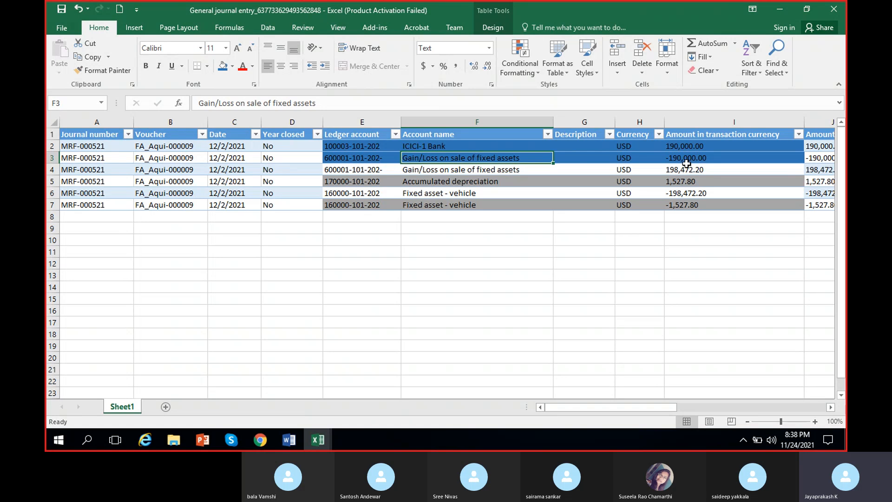
left_click(687, 158)
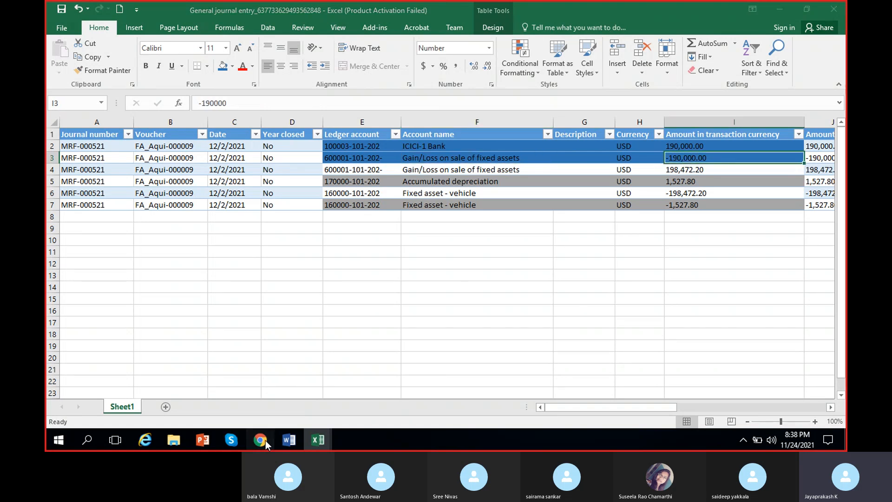
left_click(262, 440)
scroll(384, 200, "up", 4)
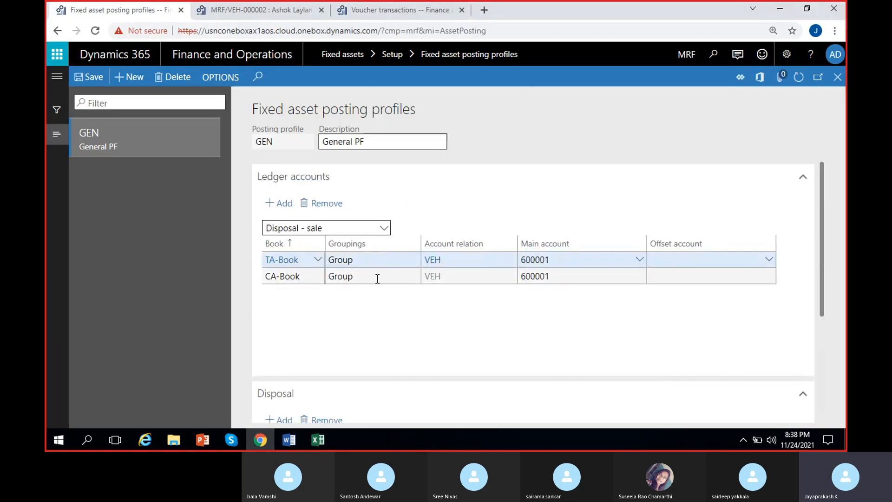
left_click(405, 278)
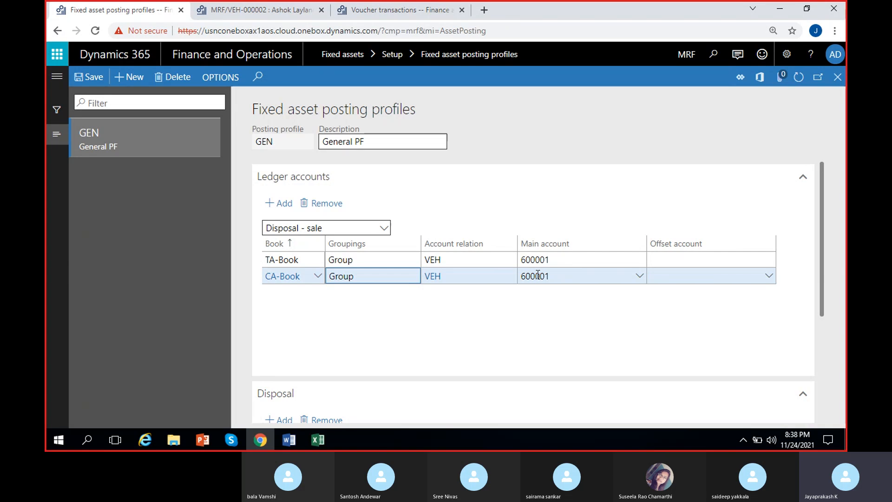
mouse_move(538, 274)
left_click(318, 440)
left_click(414, 390)
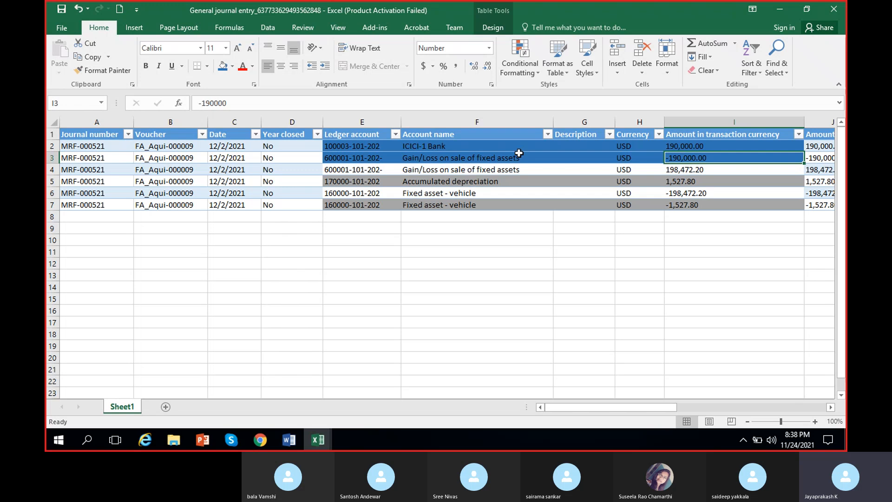
- Review the blue pair's amounts and select both Gain/Loss transaction amounts together to see their net total
left_click(675, 146)
left_click(624, 158)
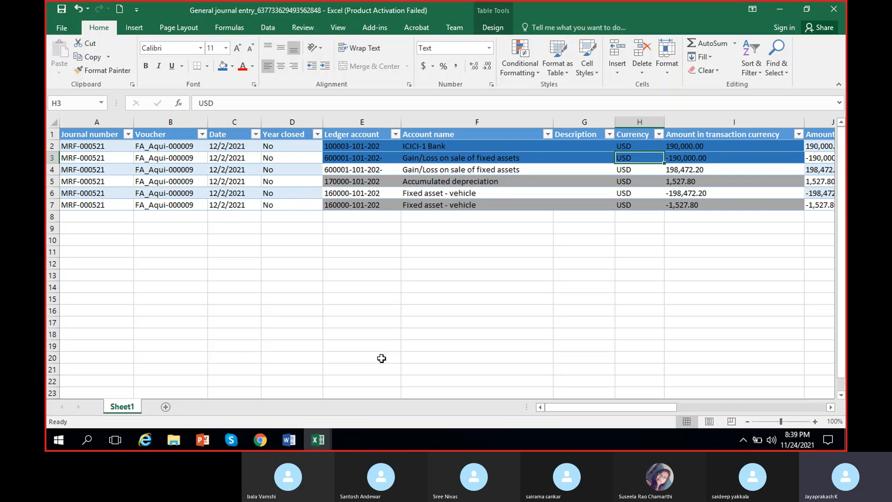
left_click(465, 231)
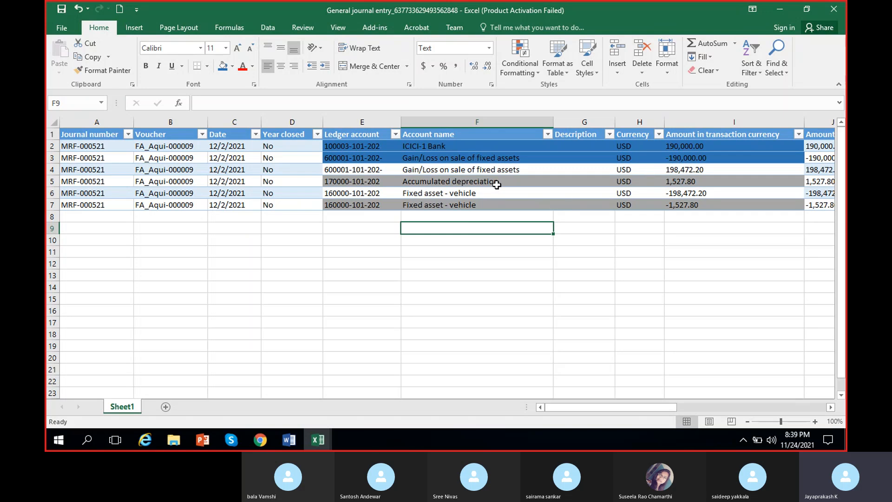
left_click(436, 244)
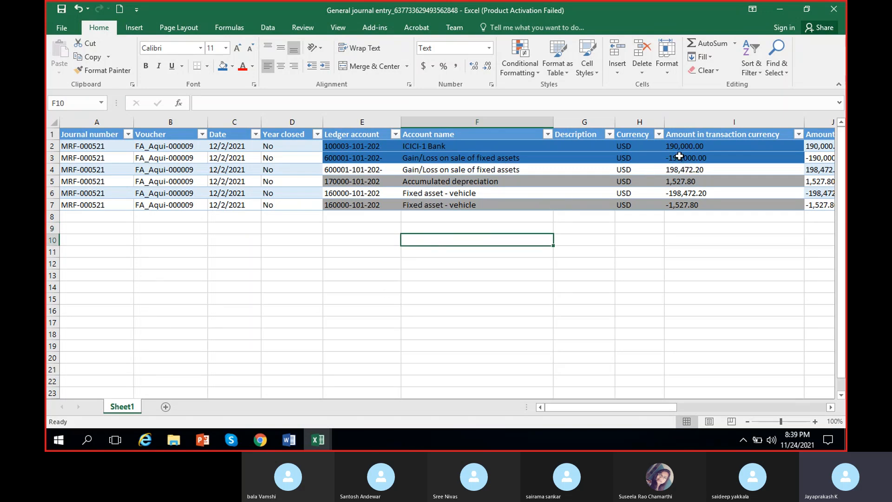
left_click_drag(680, 157, 678, 169)
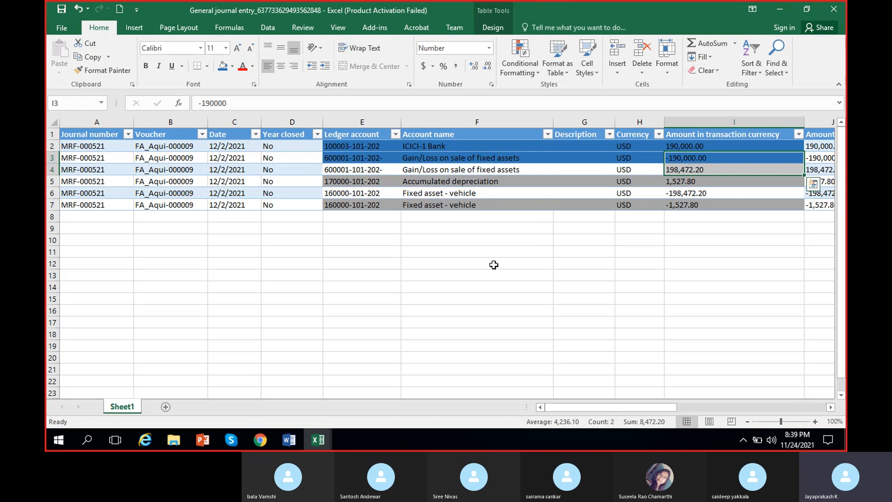
- Set the blue Gain/Loss row's transaction amount to -200000 and total it with the second Gain/Loss amount
left_click(681, 159)
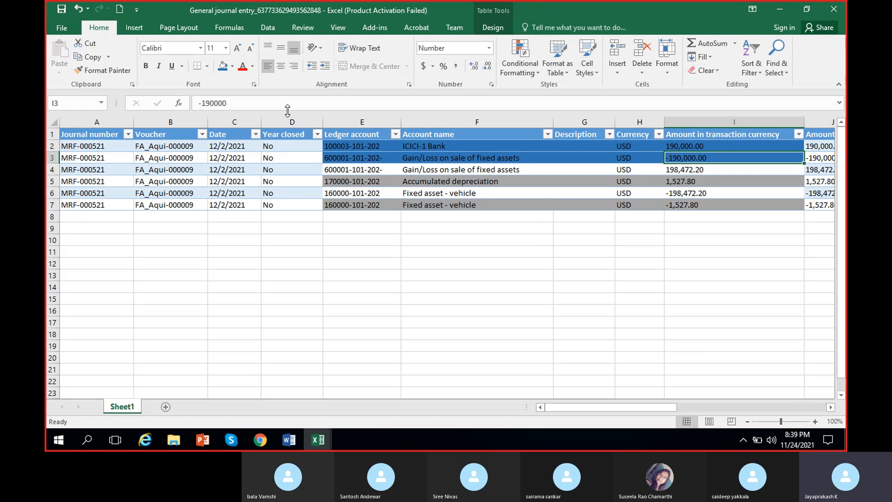
left_click(210, 104)
key("BackSpace")
key("BackSpace")
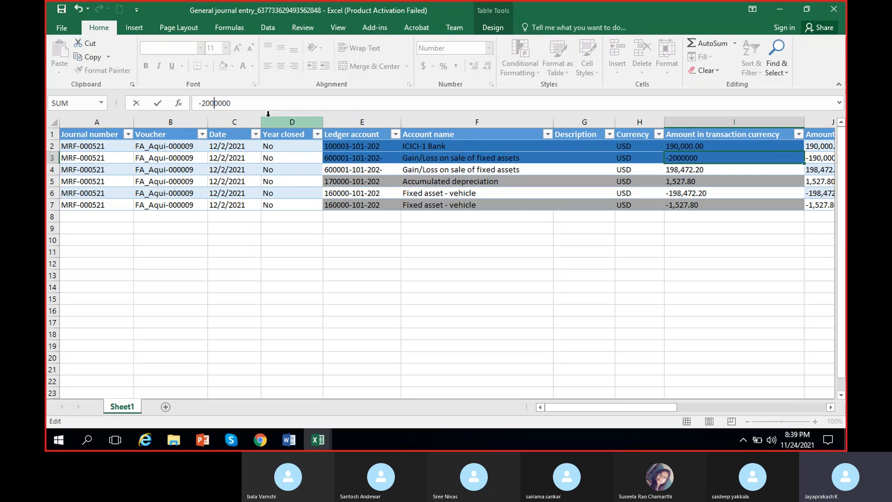
left_click(680, 162)
left_click(679, 170)
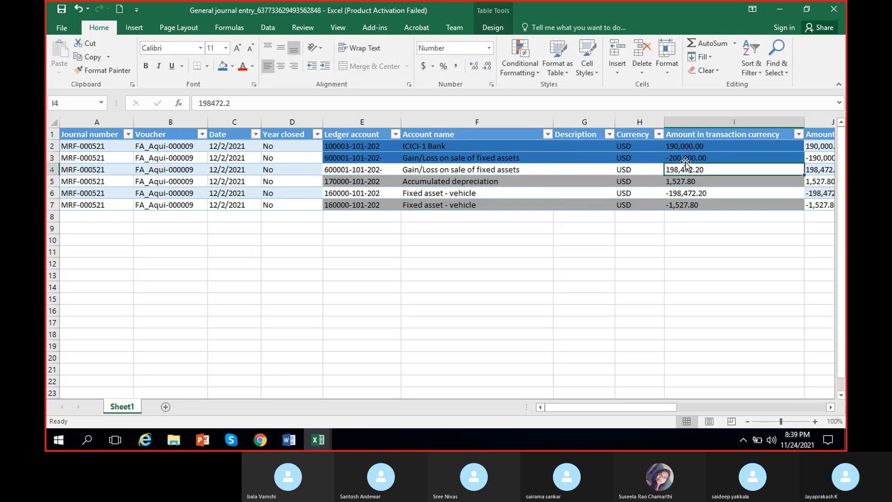
left_click(686, 158, "shift")
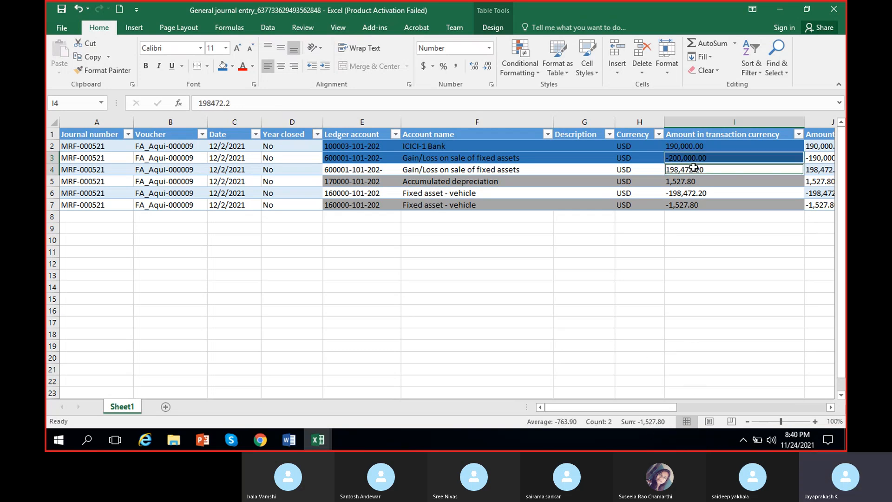
- Set the ICICI-1 Bank row's transaction amount to 200000 and select both Gain/Loss amounts to compare them
left_click(682, 148)
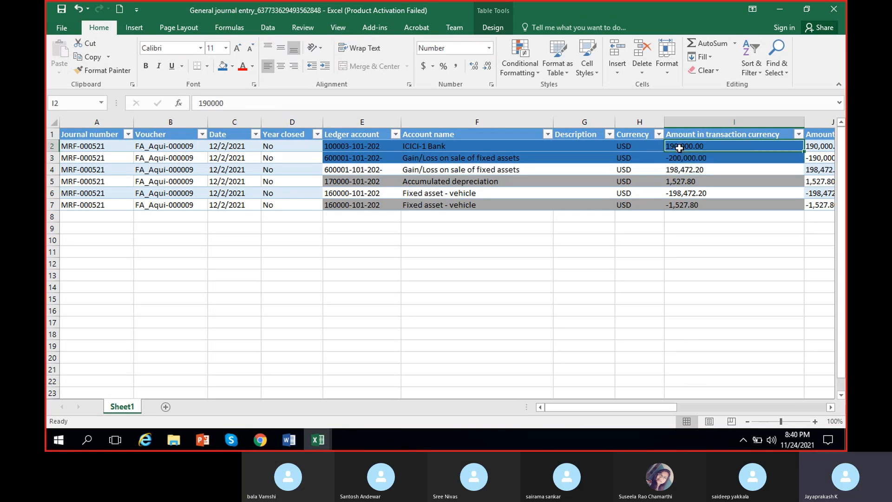
left_click(208, 102)
key("BackSpace")
key("BackSpace")
type("20")
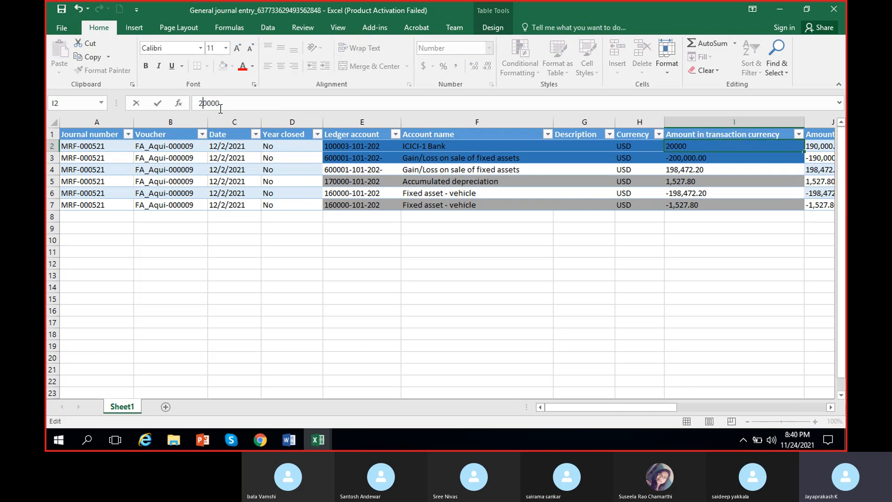
left_click(694, 146)
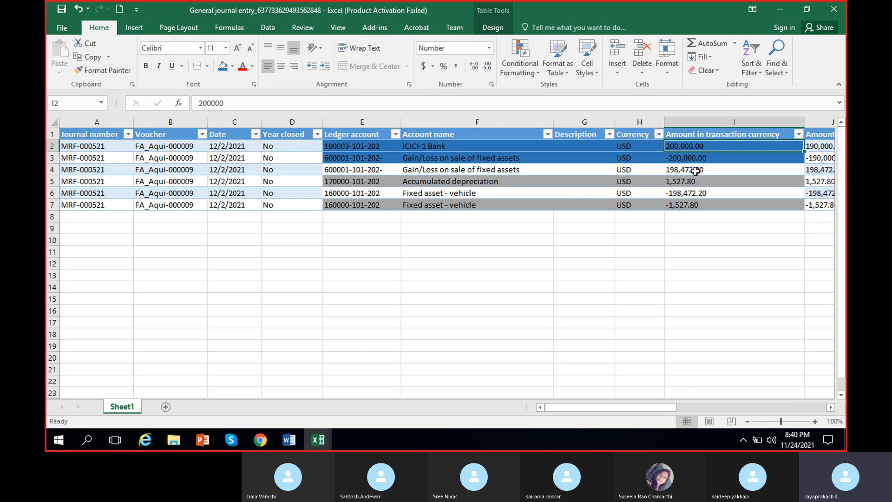
left_click(689, 158)
left_click(679, 170, "ctrl")
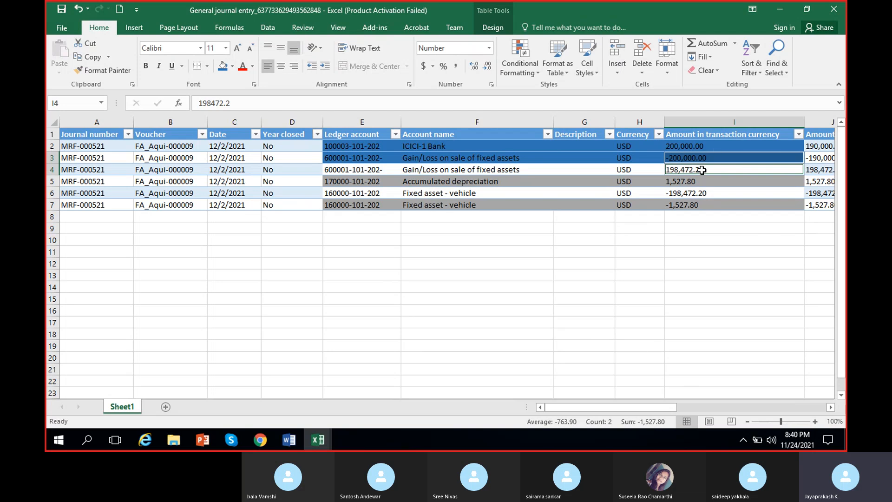
- Set the blue Gain/Loss row's amount in transaction currency back to -190000
left_click(681, 158)
left_click(209, 103)
key("BackSpace")
key("BackSpace")
type("190000")
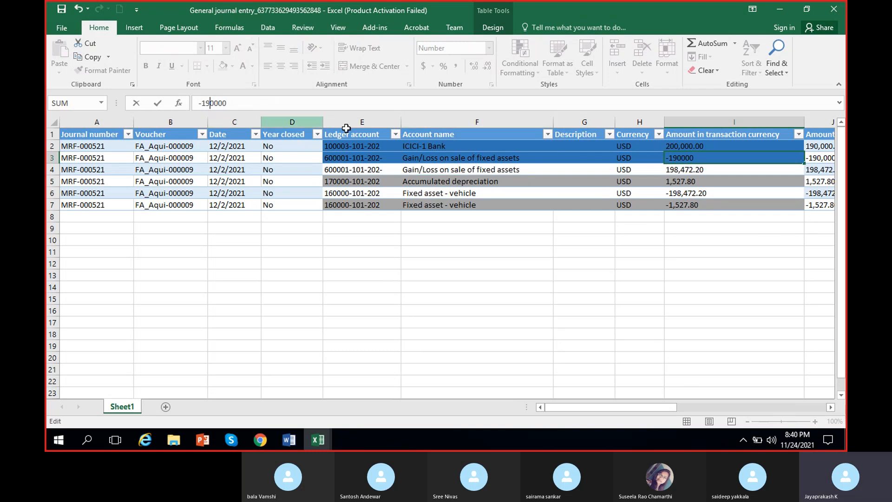
- Set the ICICI-1 Bank row's amount in transaction currency back to 190000
left_click(673, 148)
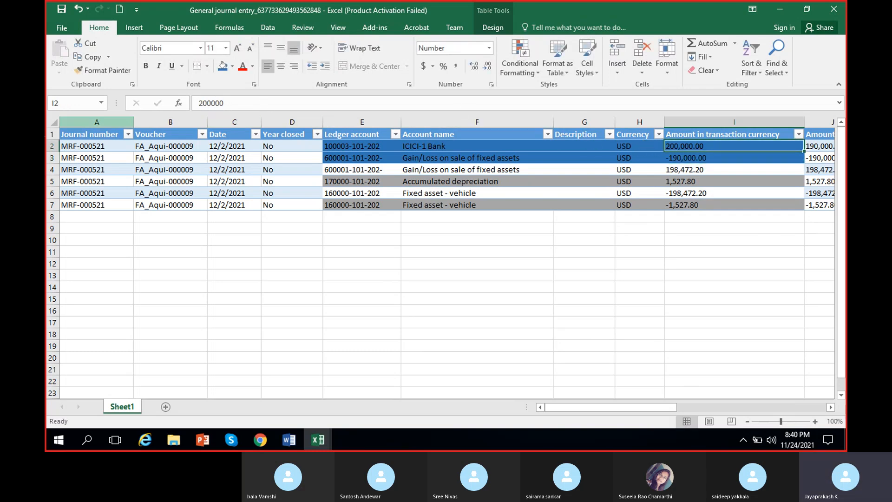
left_click(207, 103)
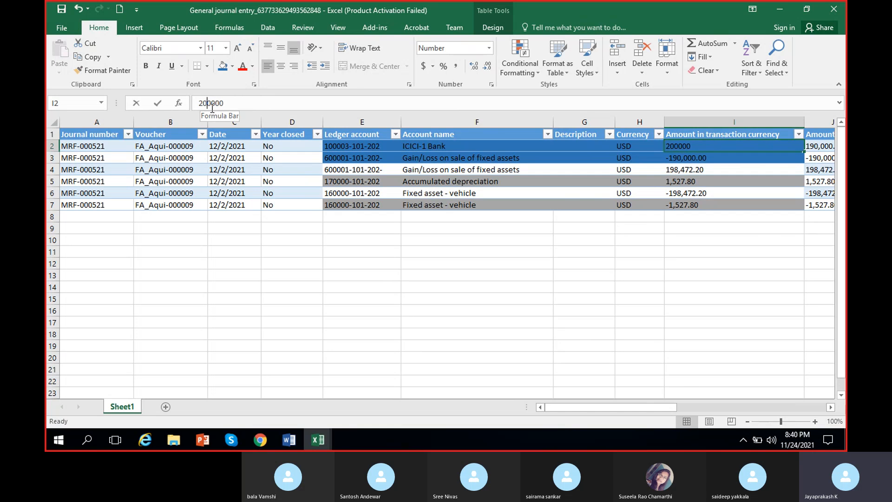
key("BackSpace")
key("BackSpace")
type("19")
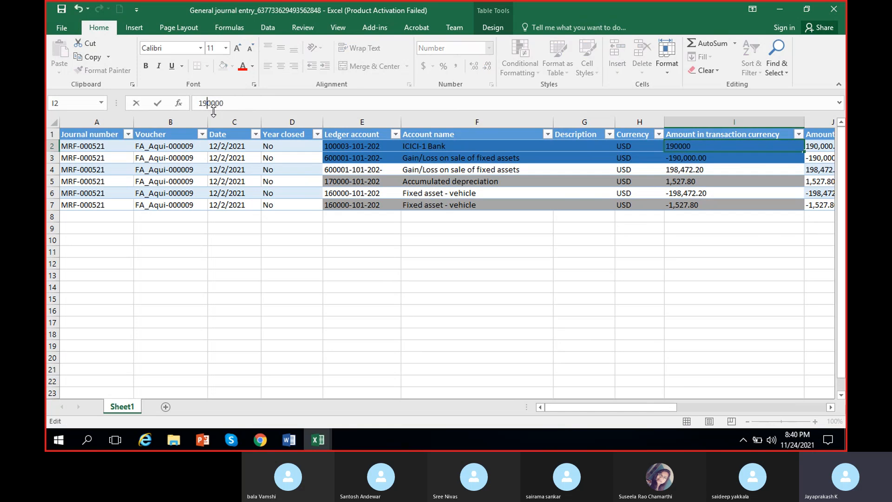
left_click(704, 144)
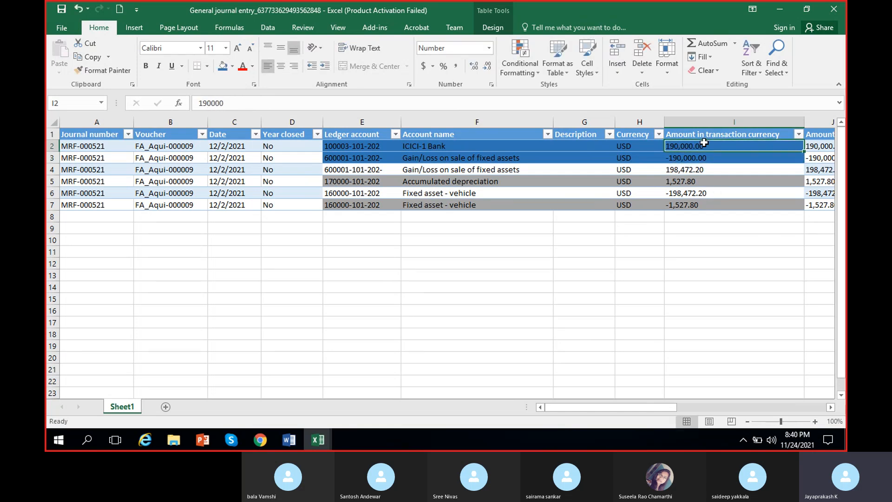